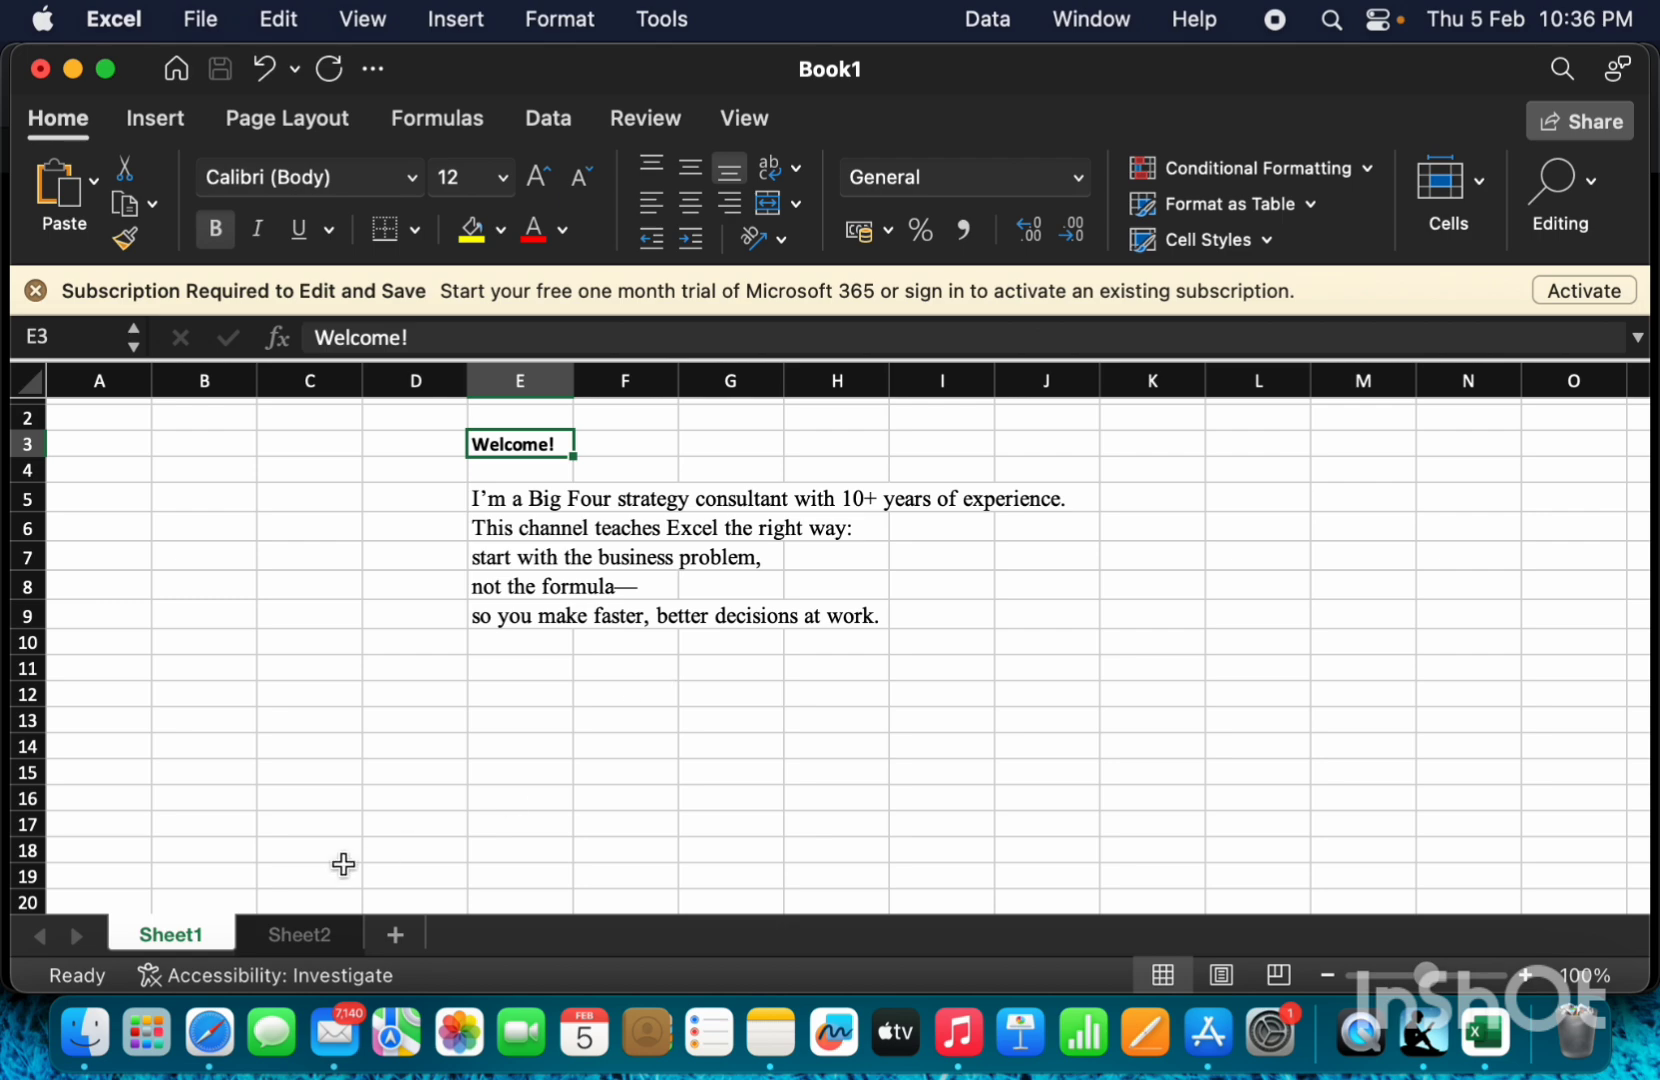
# Switch to Sheet2 and enter the heading "Leveraged buy Out" in cell E4.
pyautogui.click(300, 934)
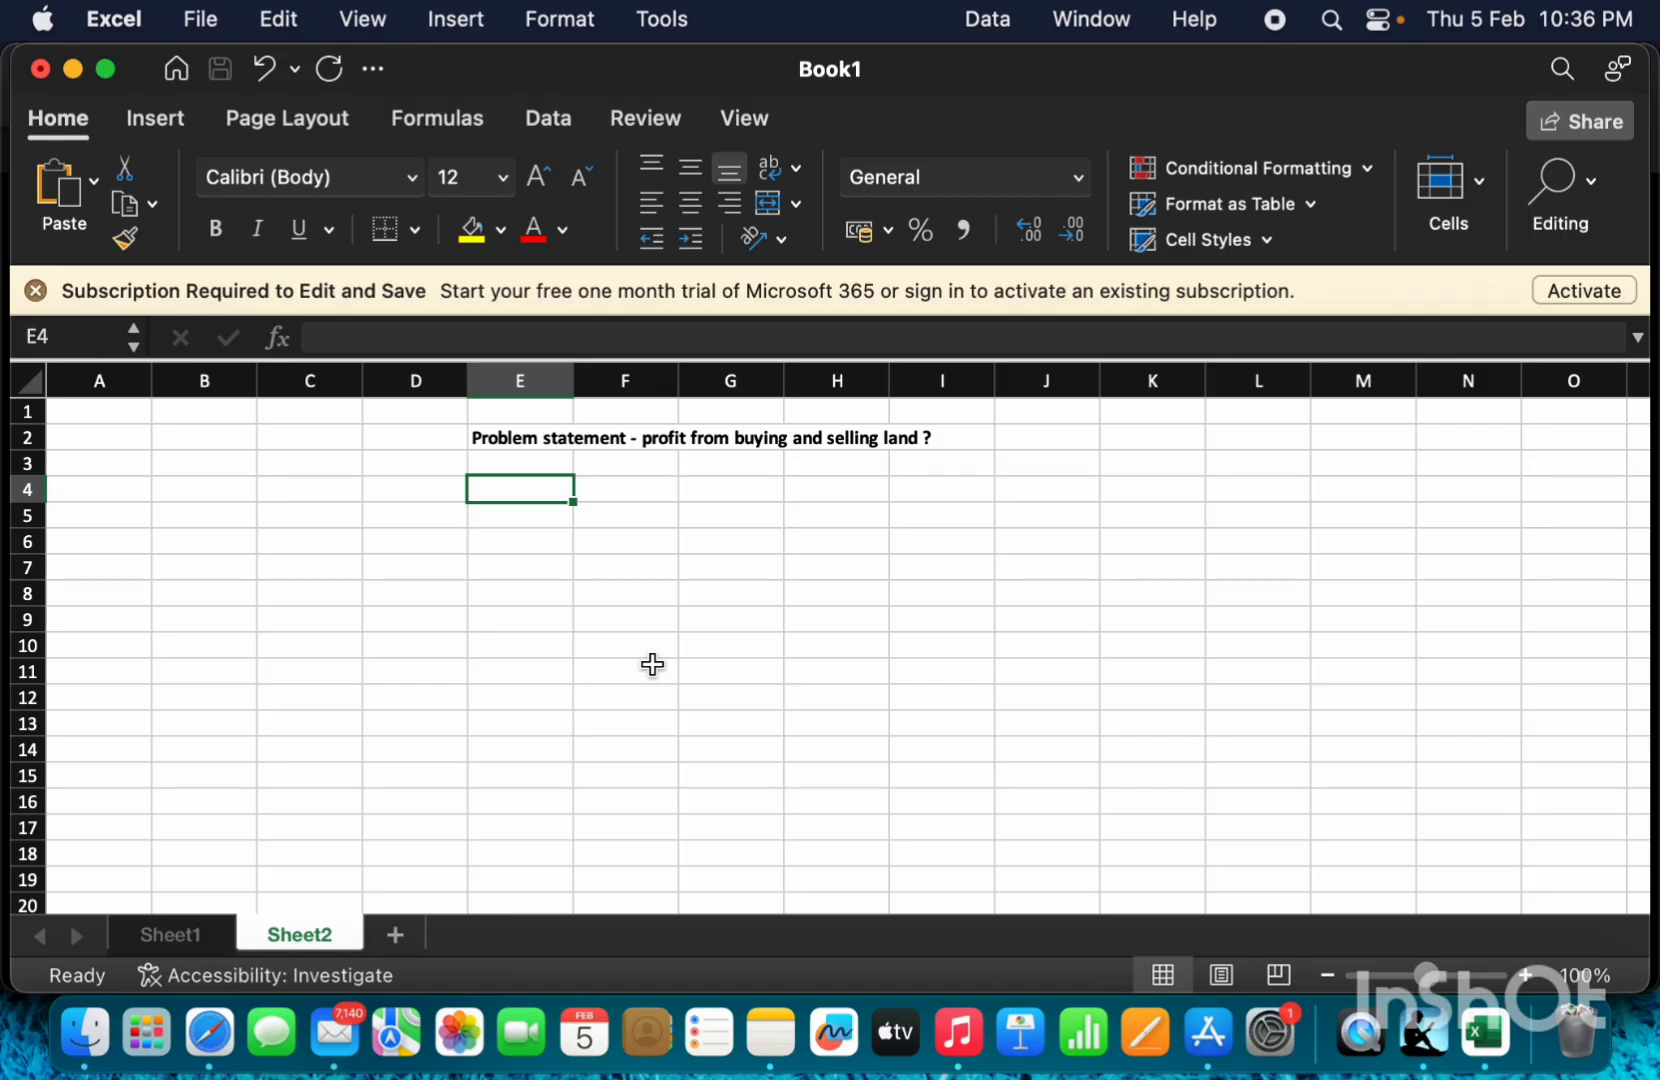
pyautogui.write('Leveraged ')
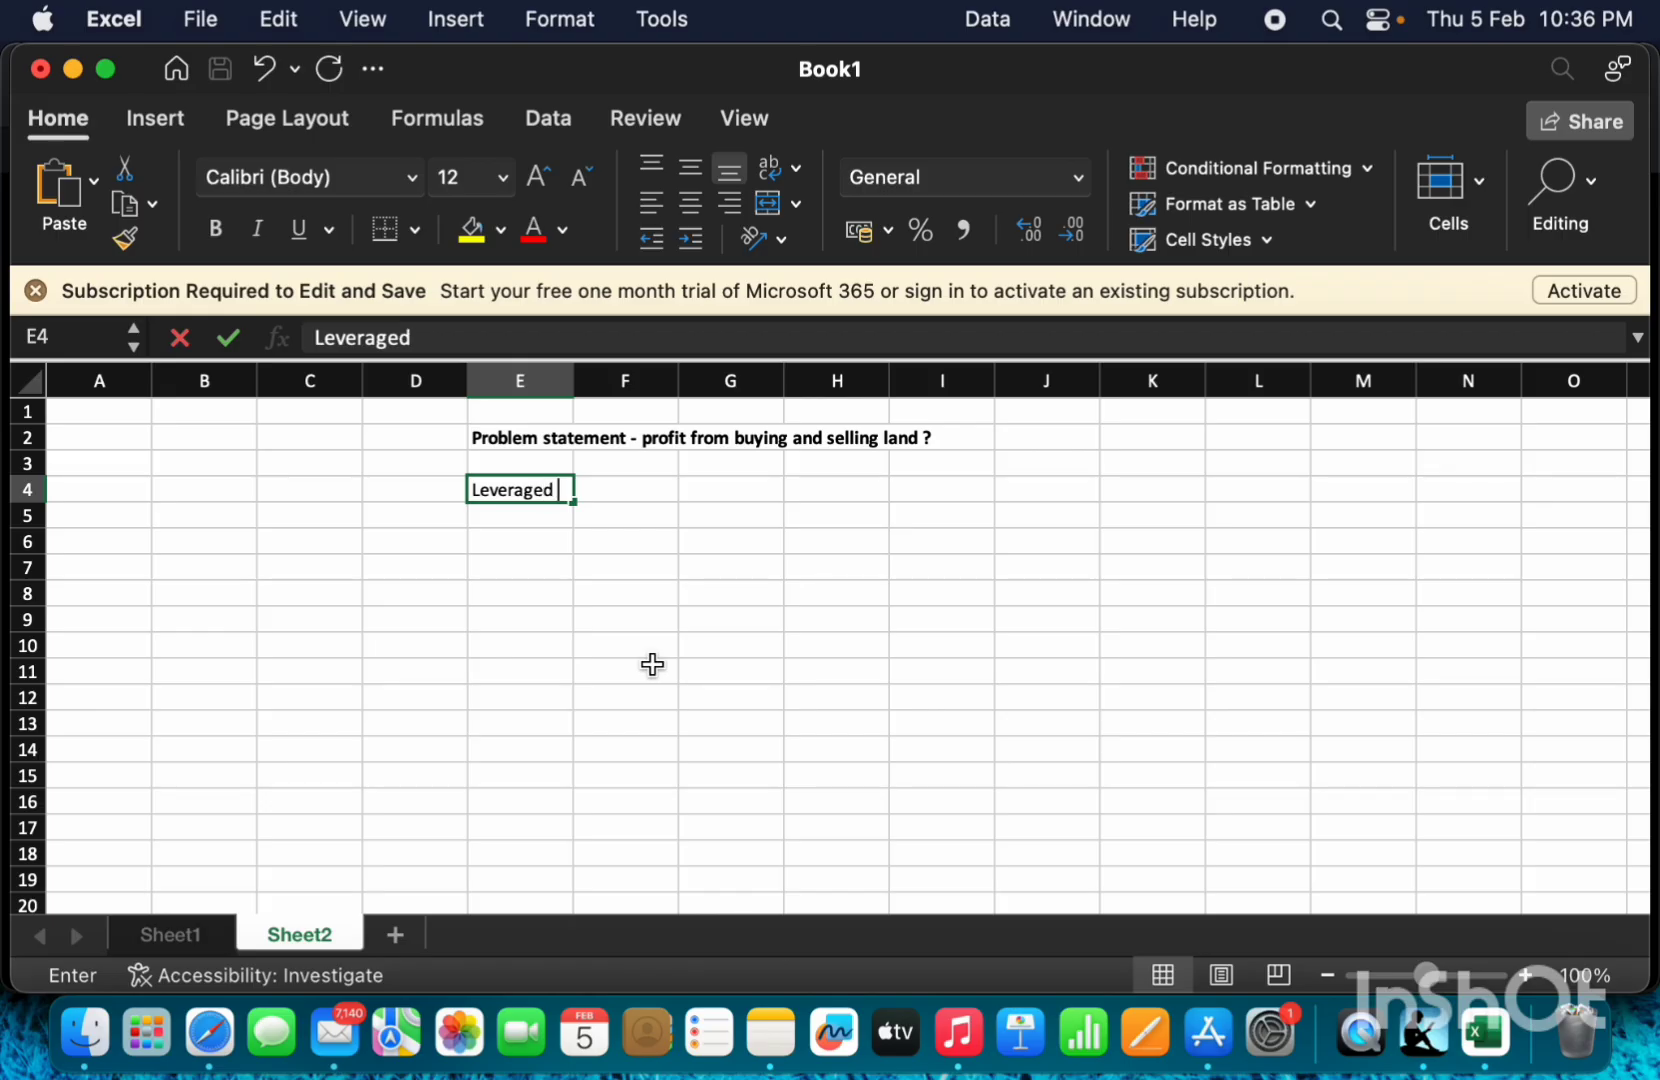
pyautogui.write('buy Out')
pyautogui.press('Return')
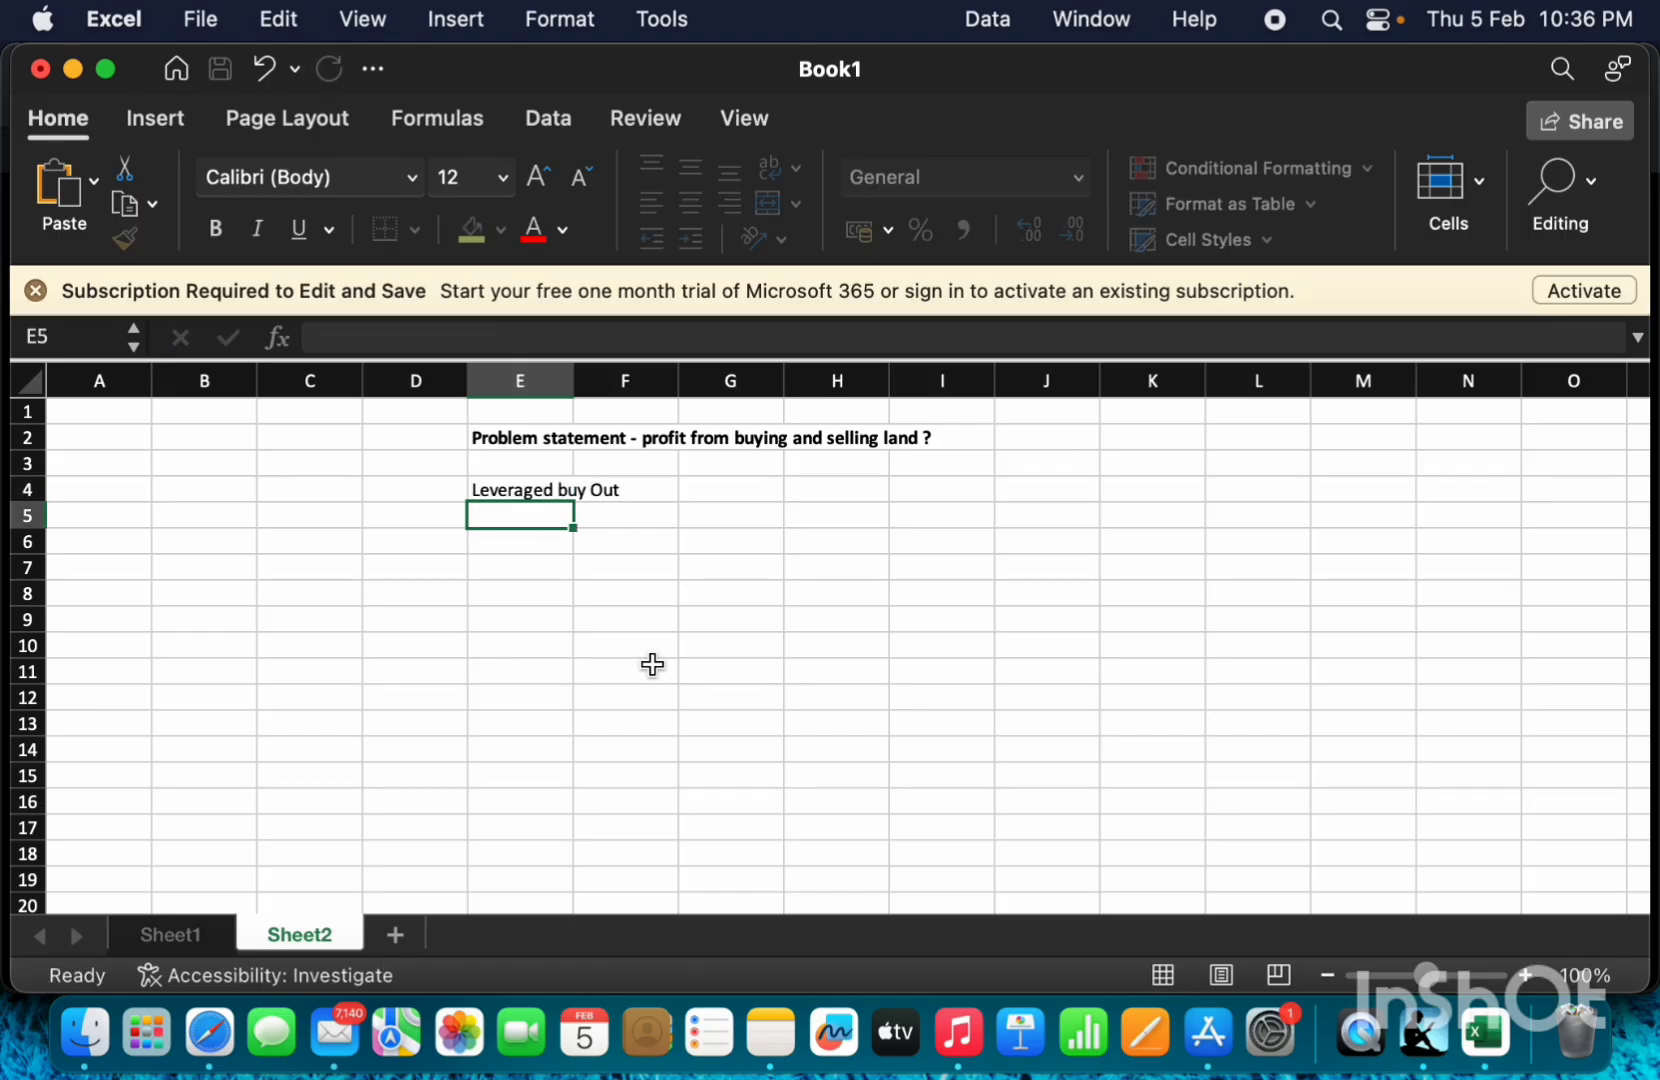
pyautogui.press('Return')
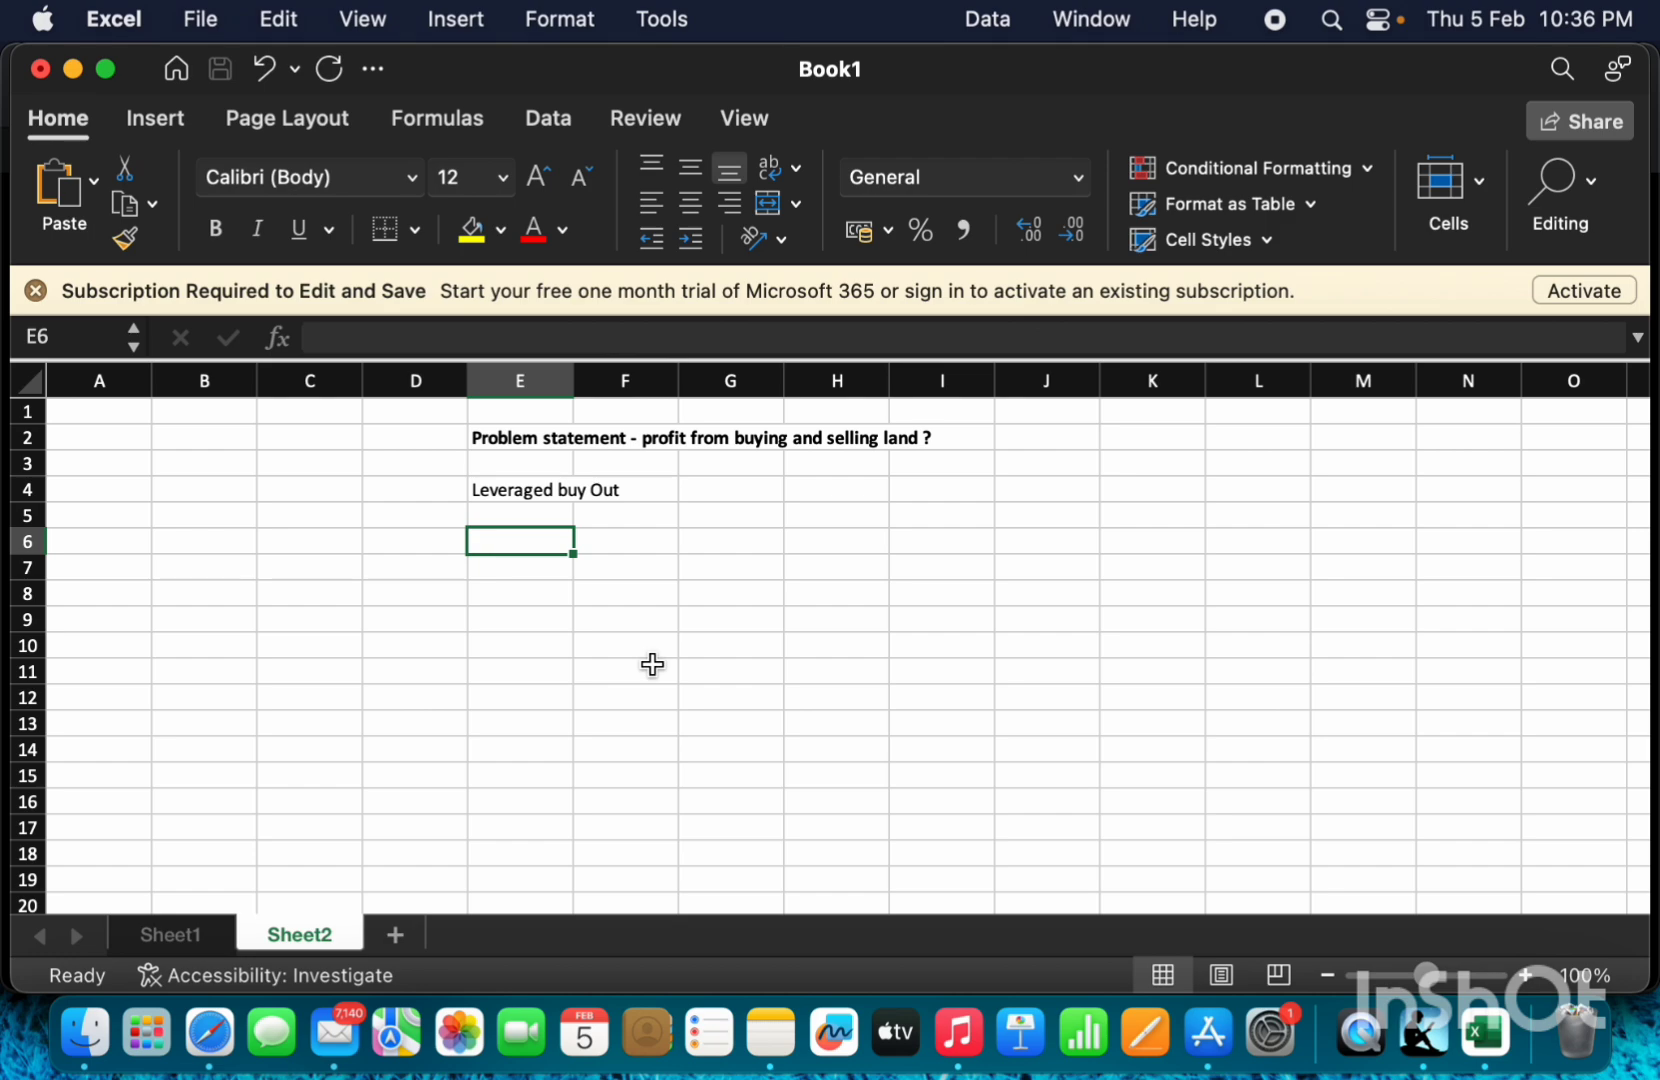
# Enter the starting year 2026 in F6 and the next-year formula =F6+1 in G6.
pyautogui.press('Right')
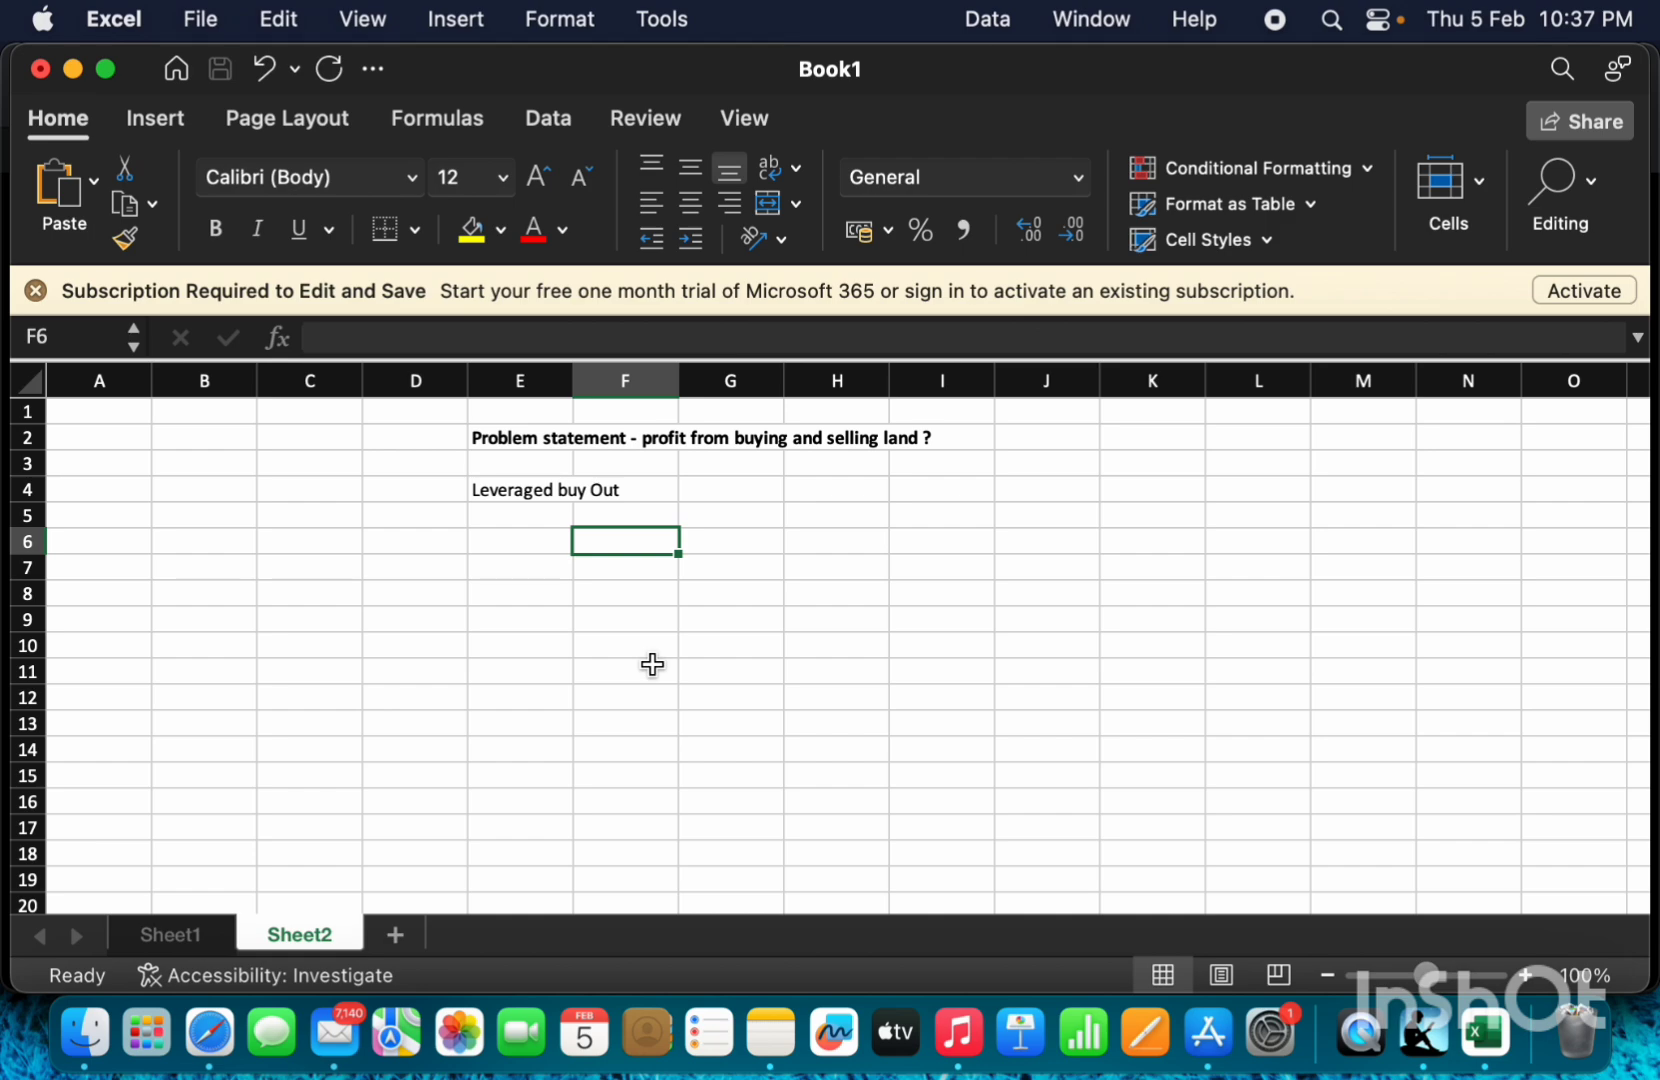
pyautogui.write('2026')
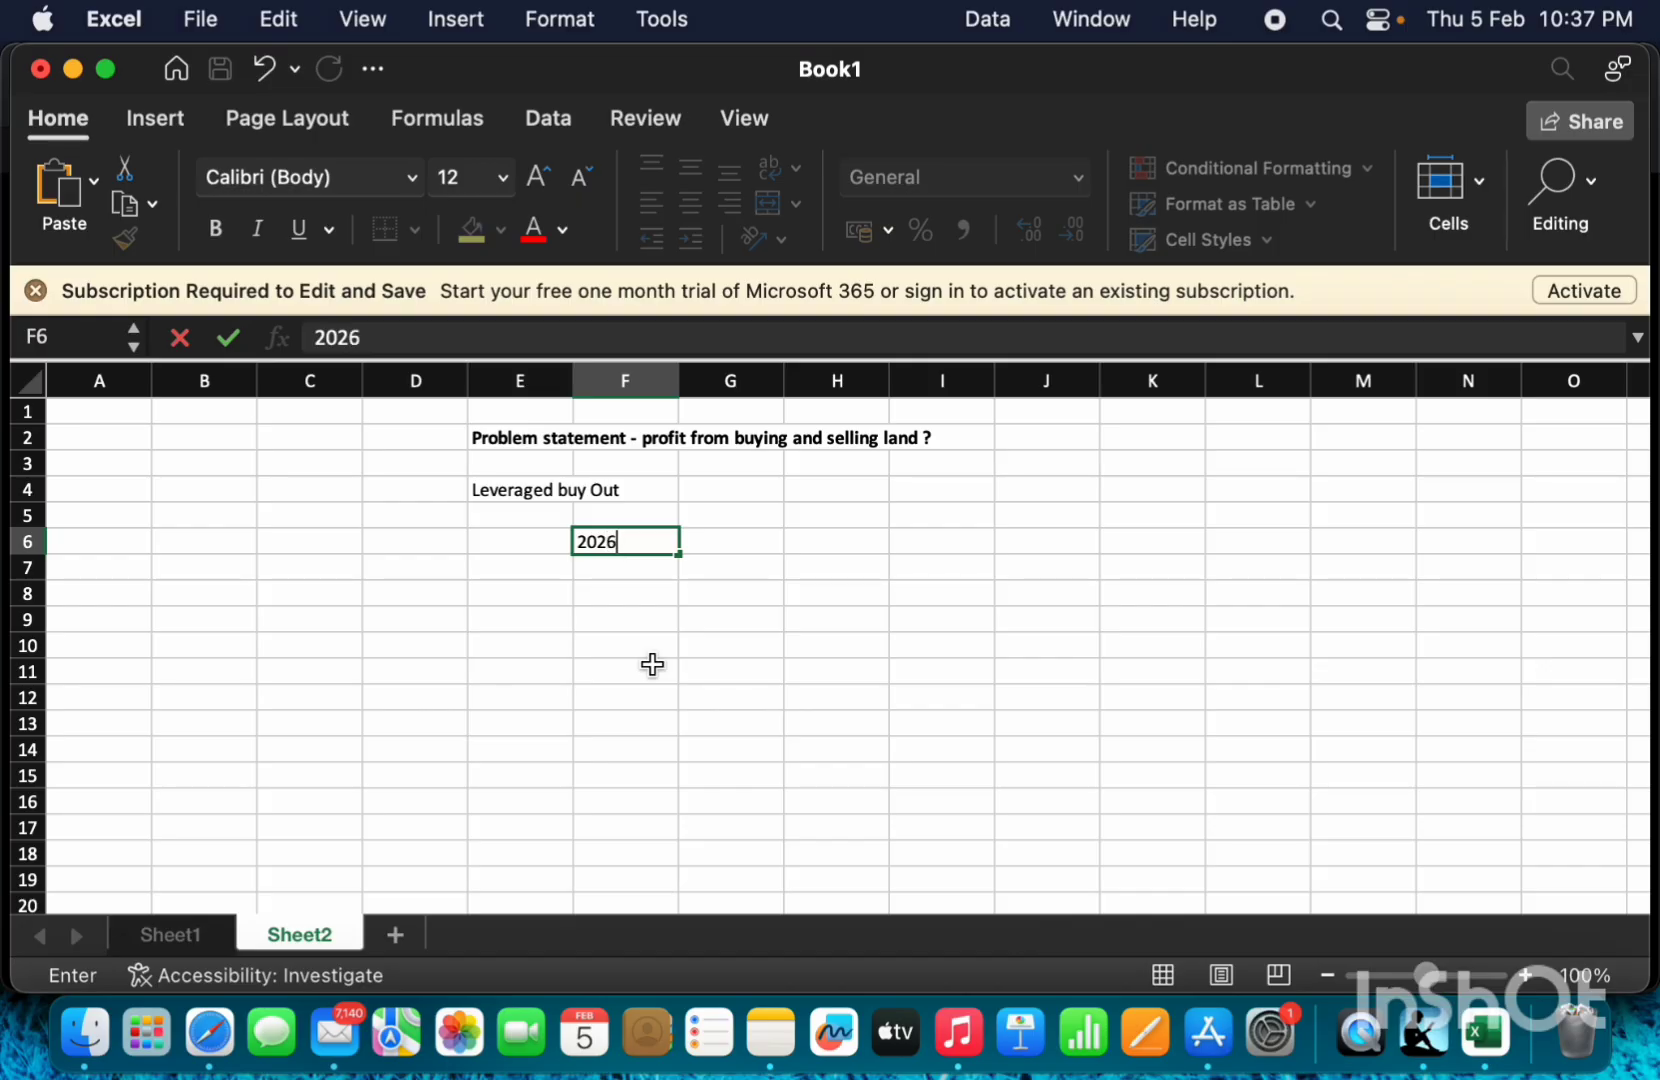
pyautogui.press('Return')
pyautogui.press('Up')
pyautogui.press('Right')
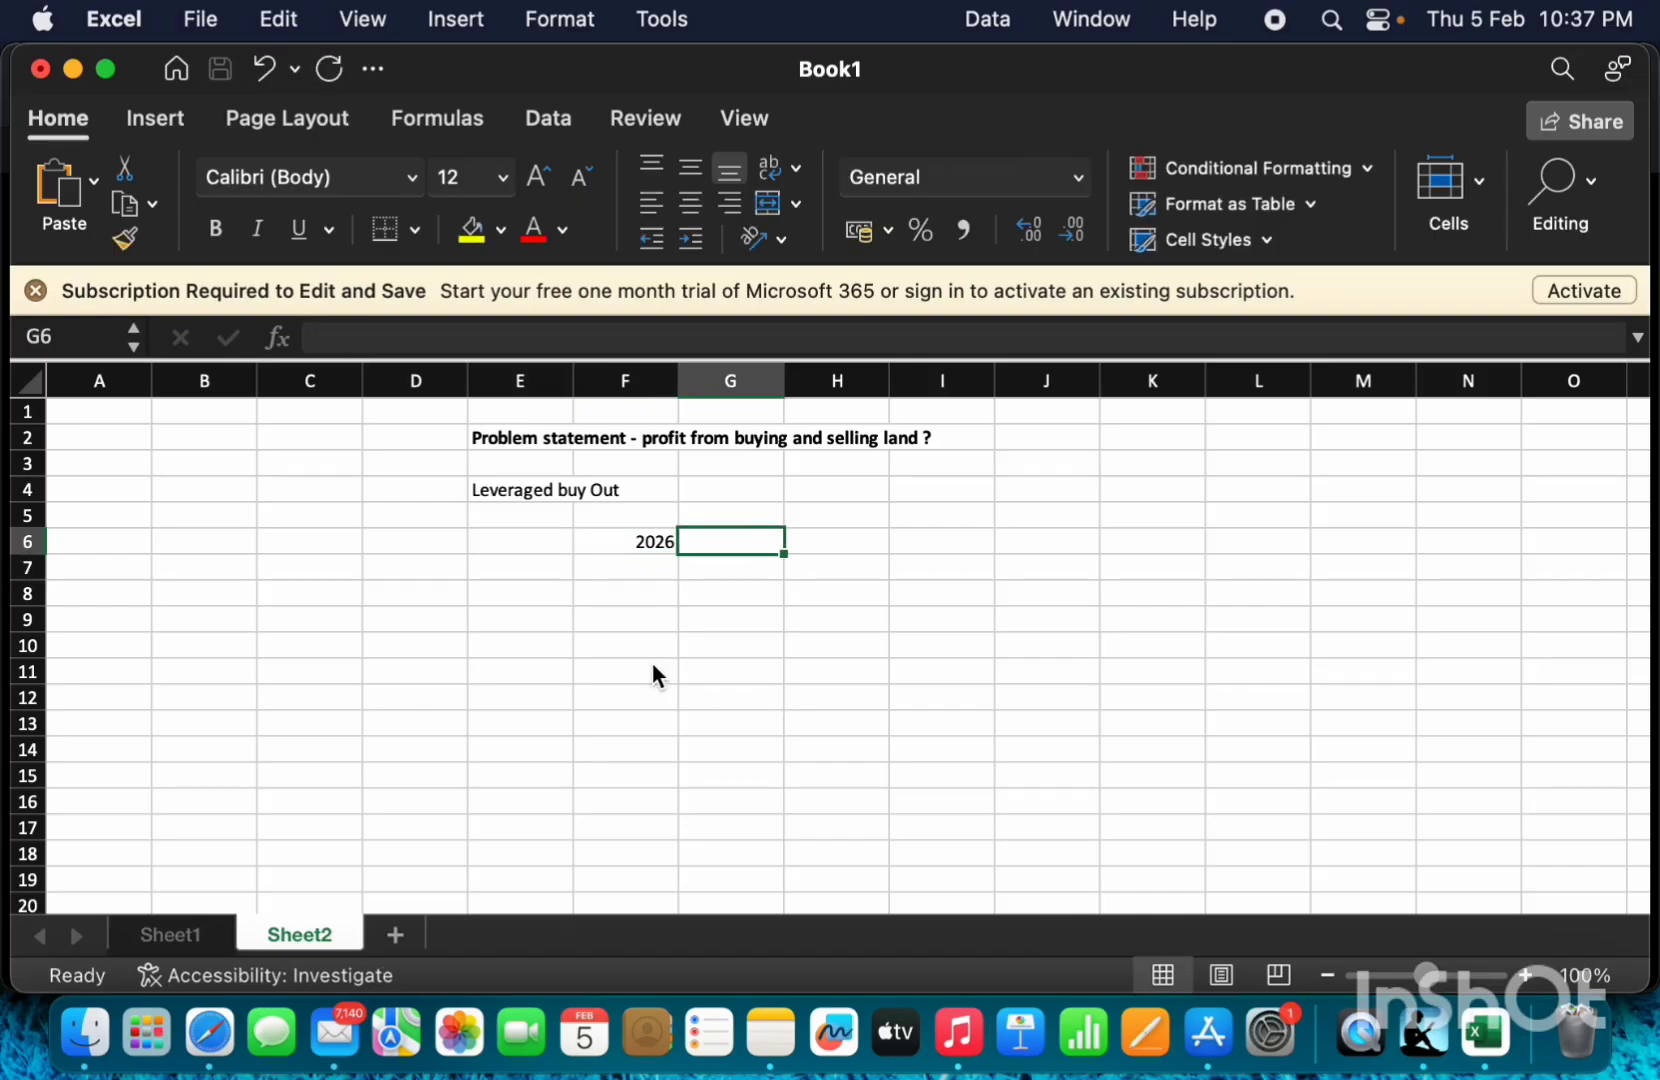
pyautogui.write('=')
pyautogui.press('Left')
pyautogui.write('+1')
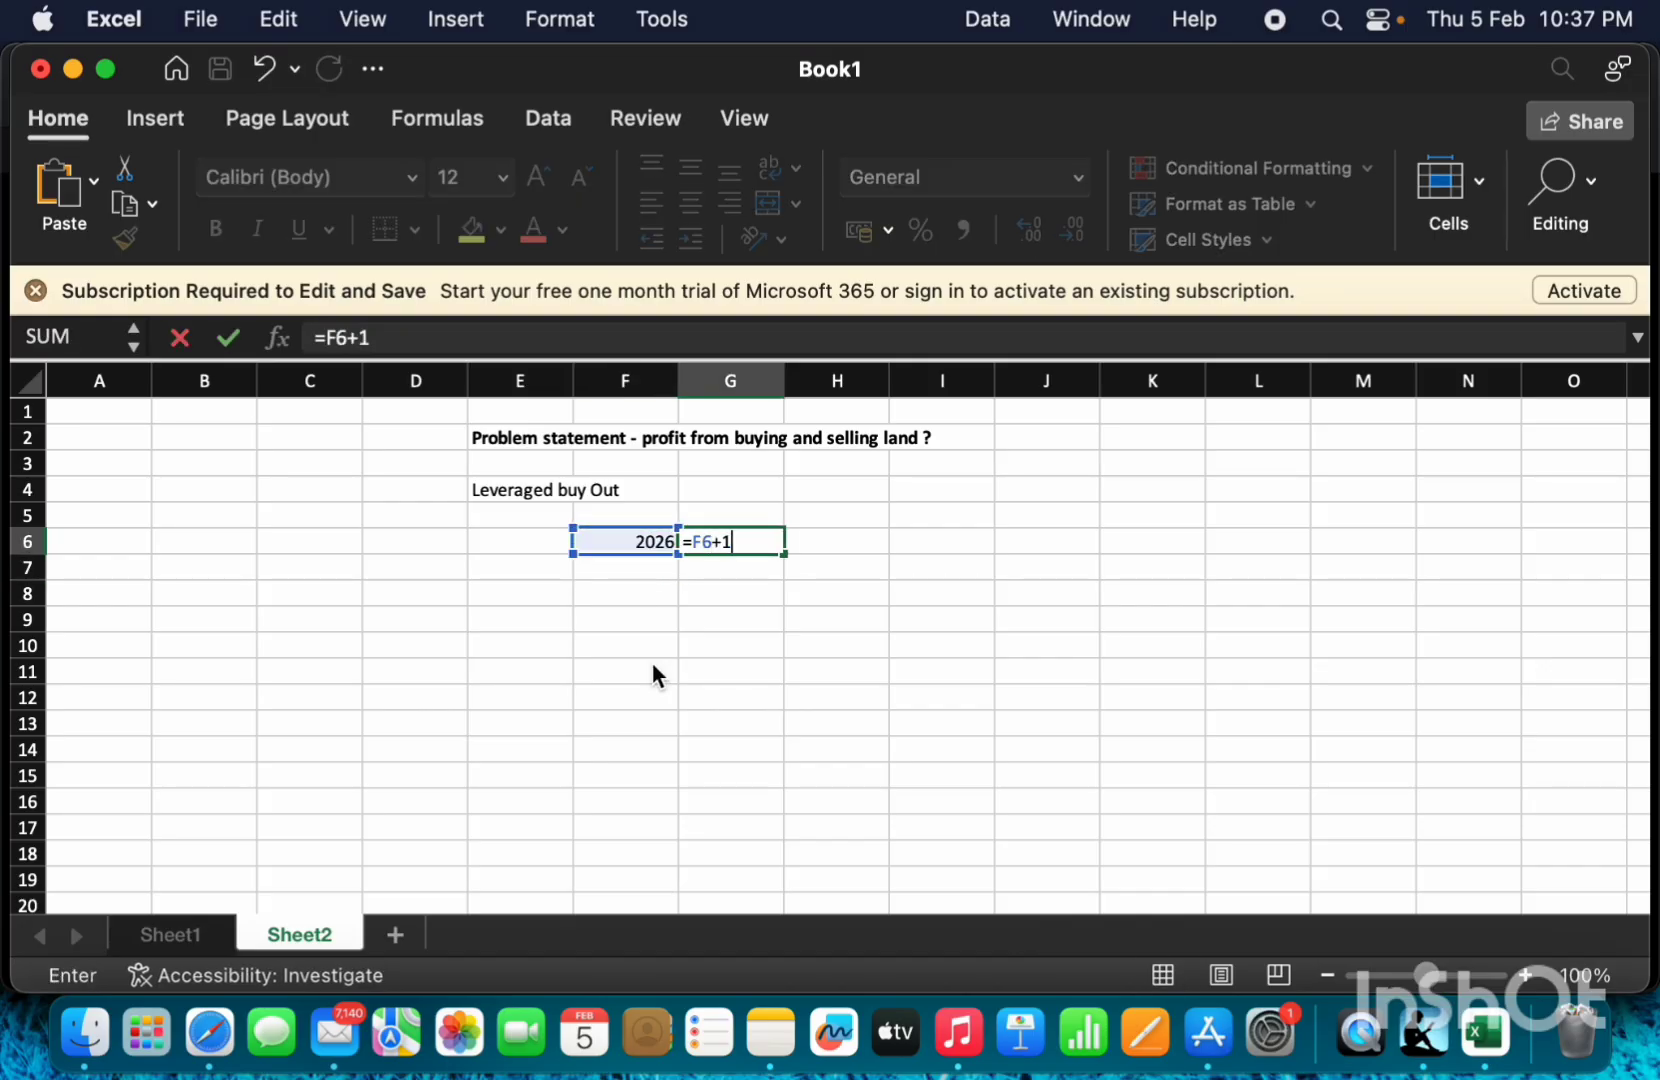
pyautogui.press('Return')
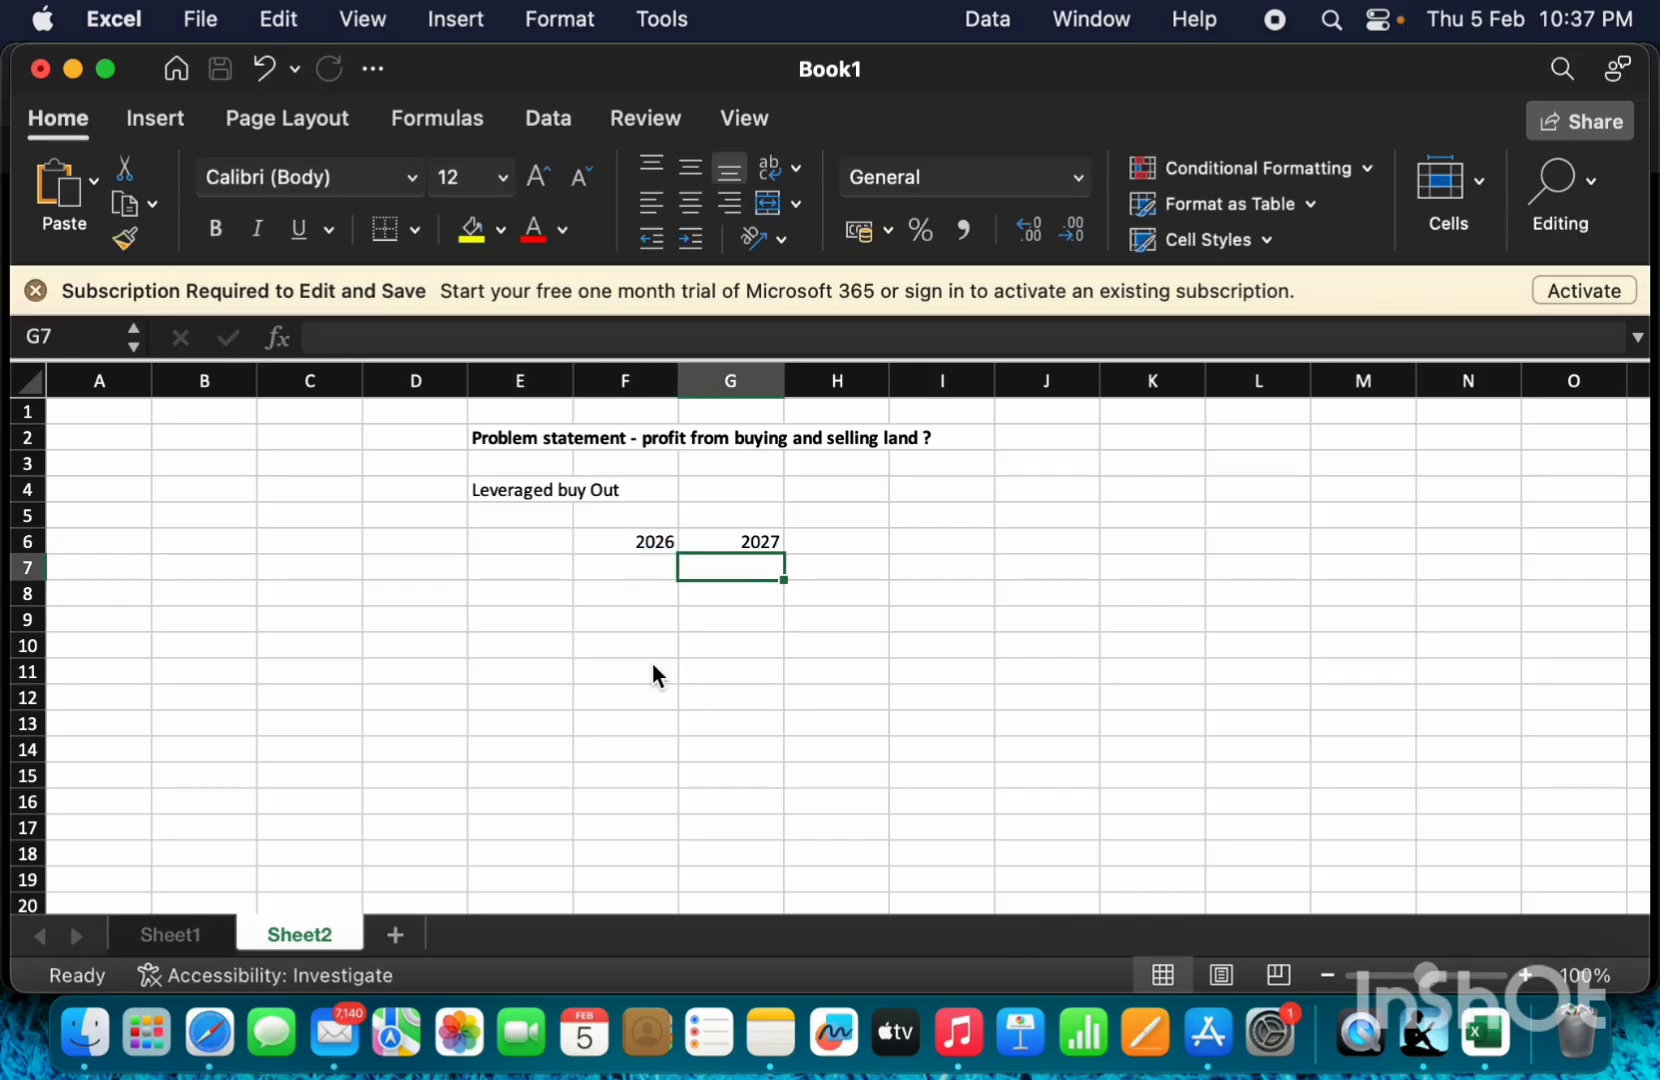
# Fill the year formula from G6 across to L6 so the timeline runs through 2032.
pyautogui.click(776, 544)
pyautogui.click(1148, 557)
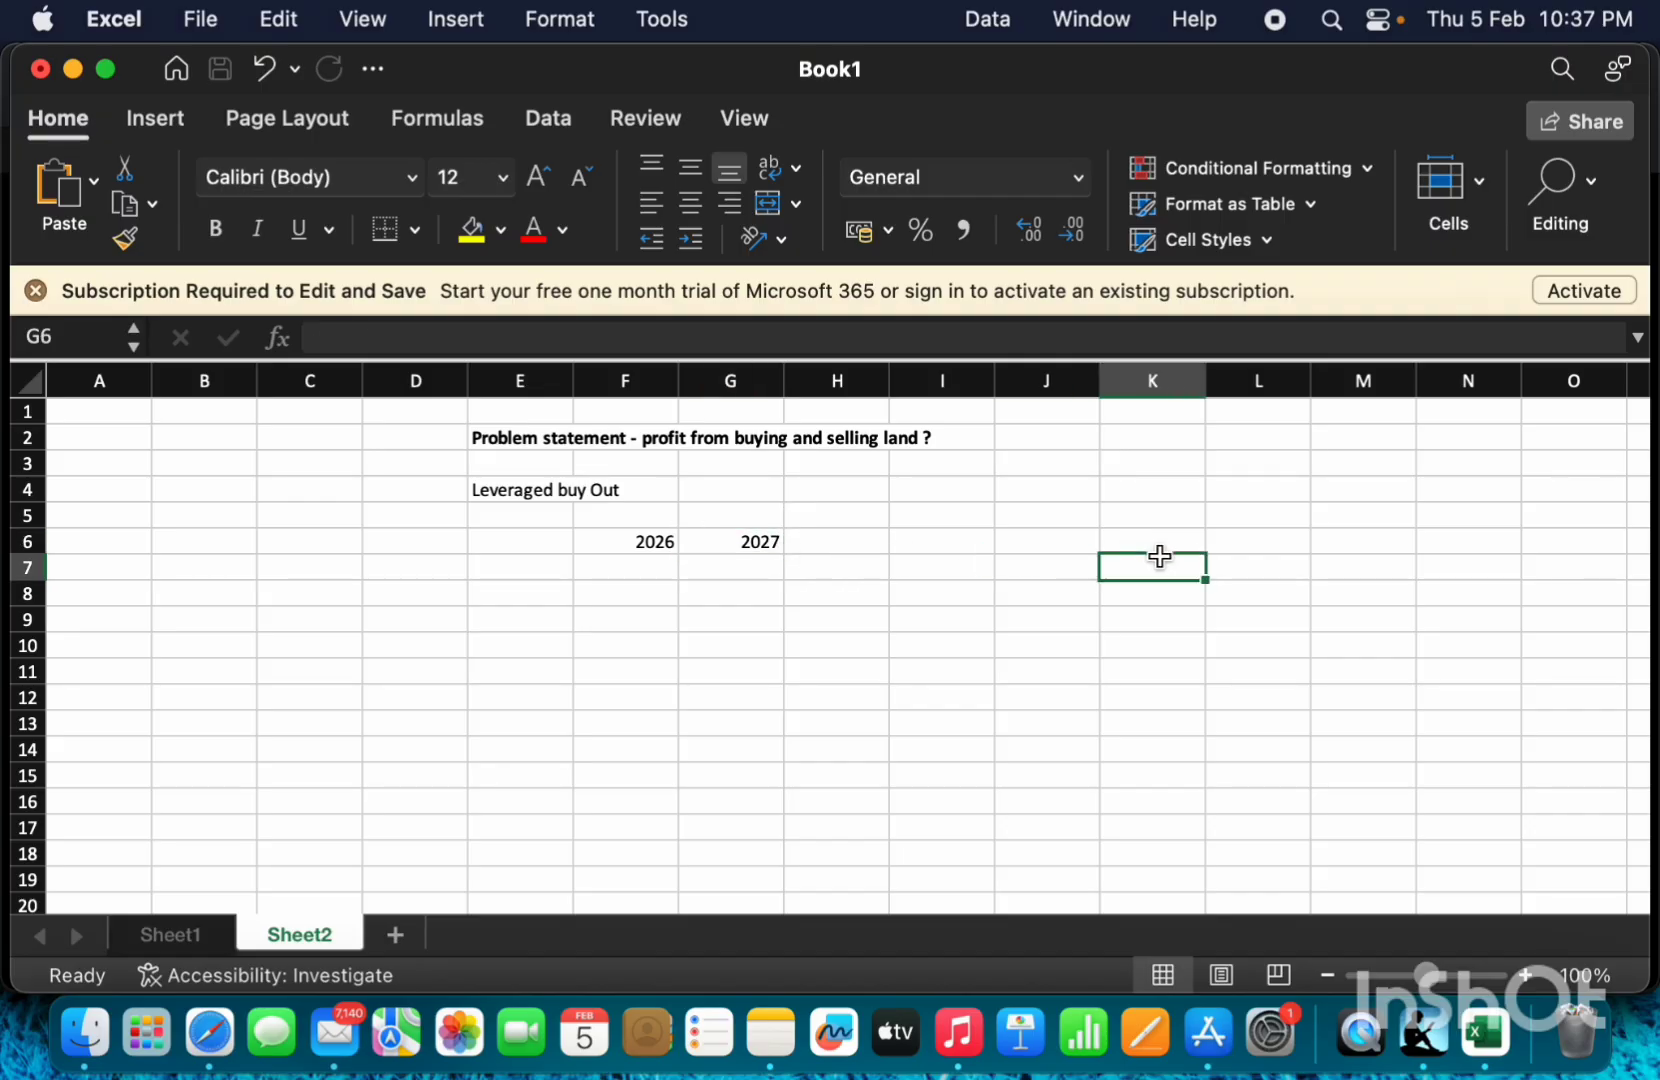
pyautogui.click(722, 562)
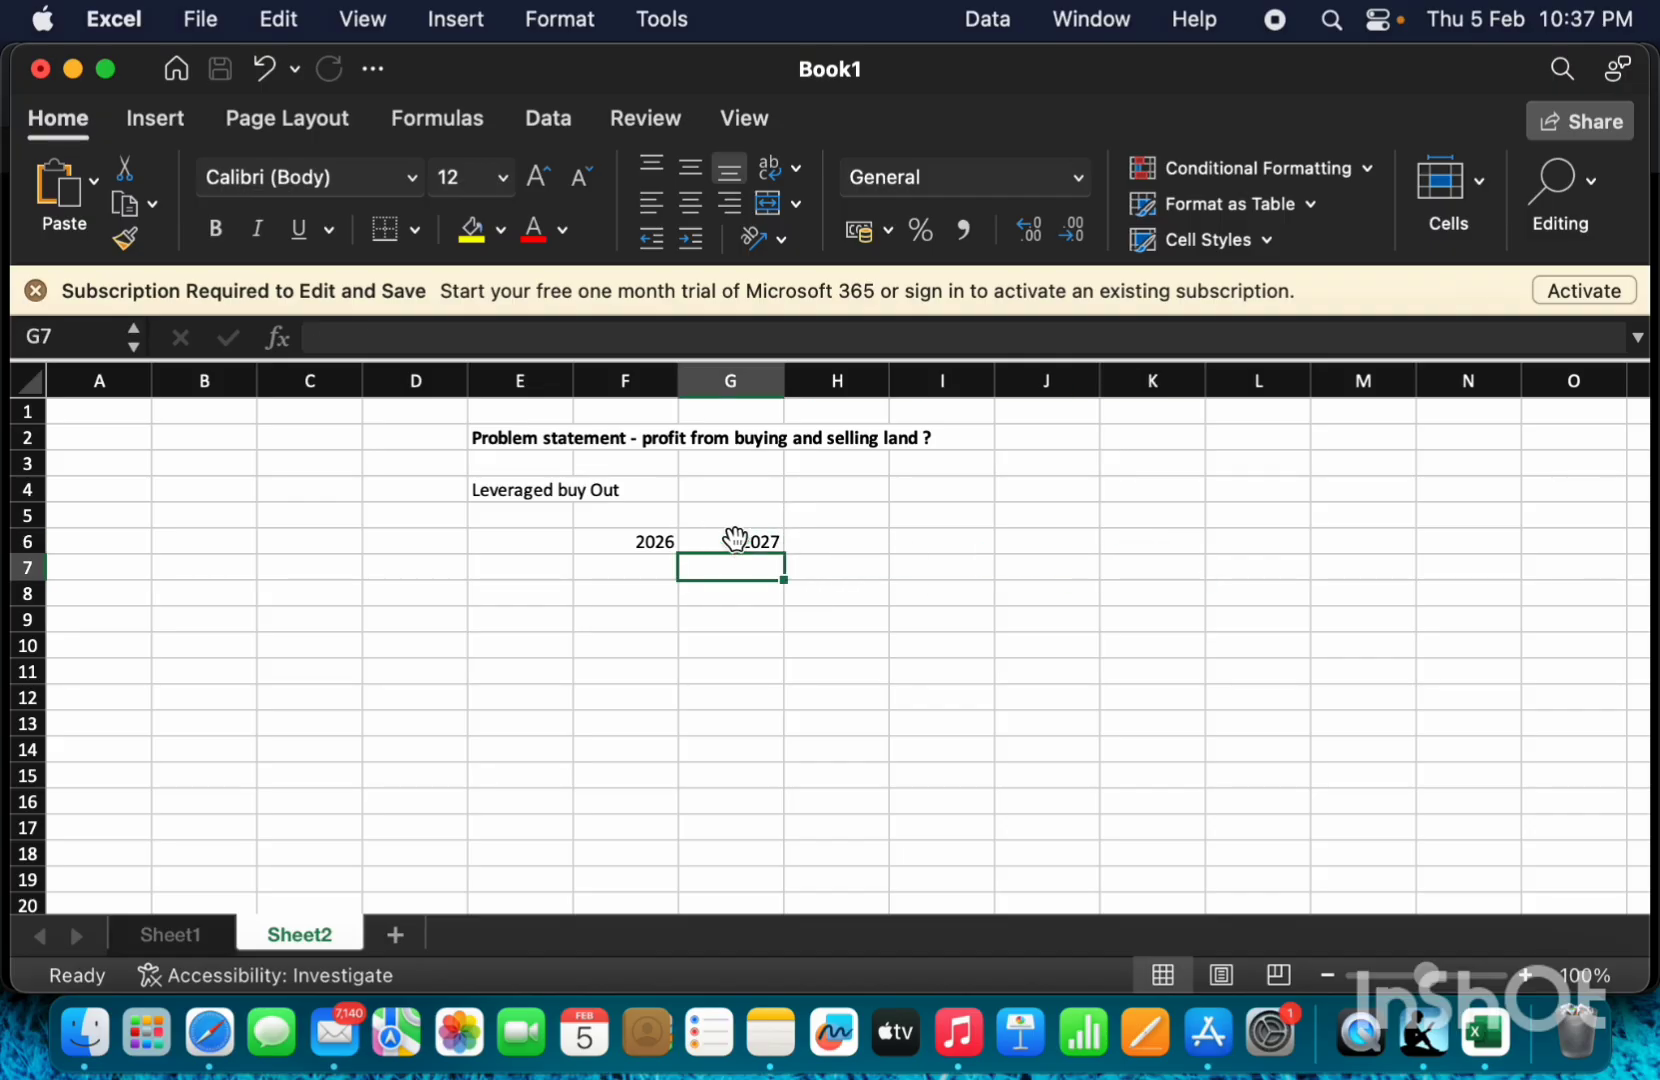
pyautogui.click(735, 539)
pyautogui.moveTo(783, 554); pyautogui.dragTo(1269, 549)
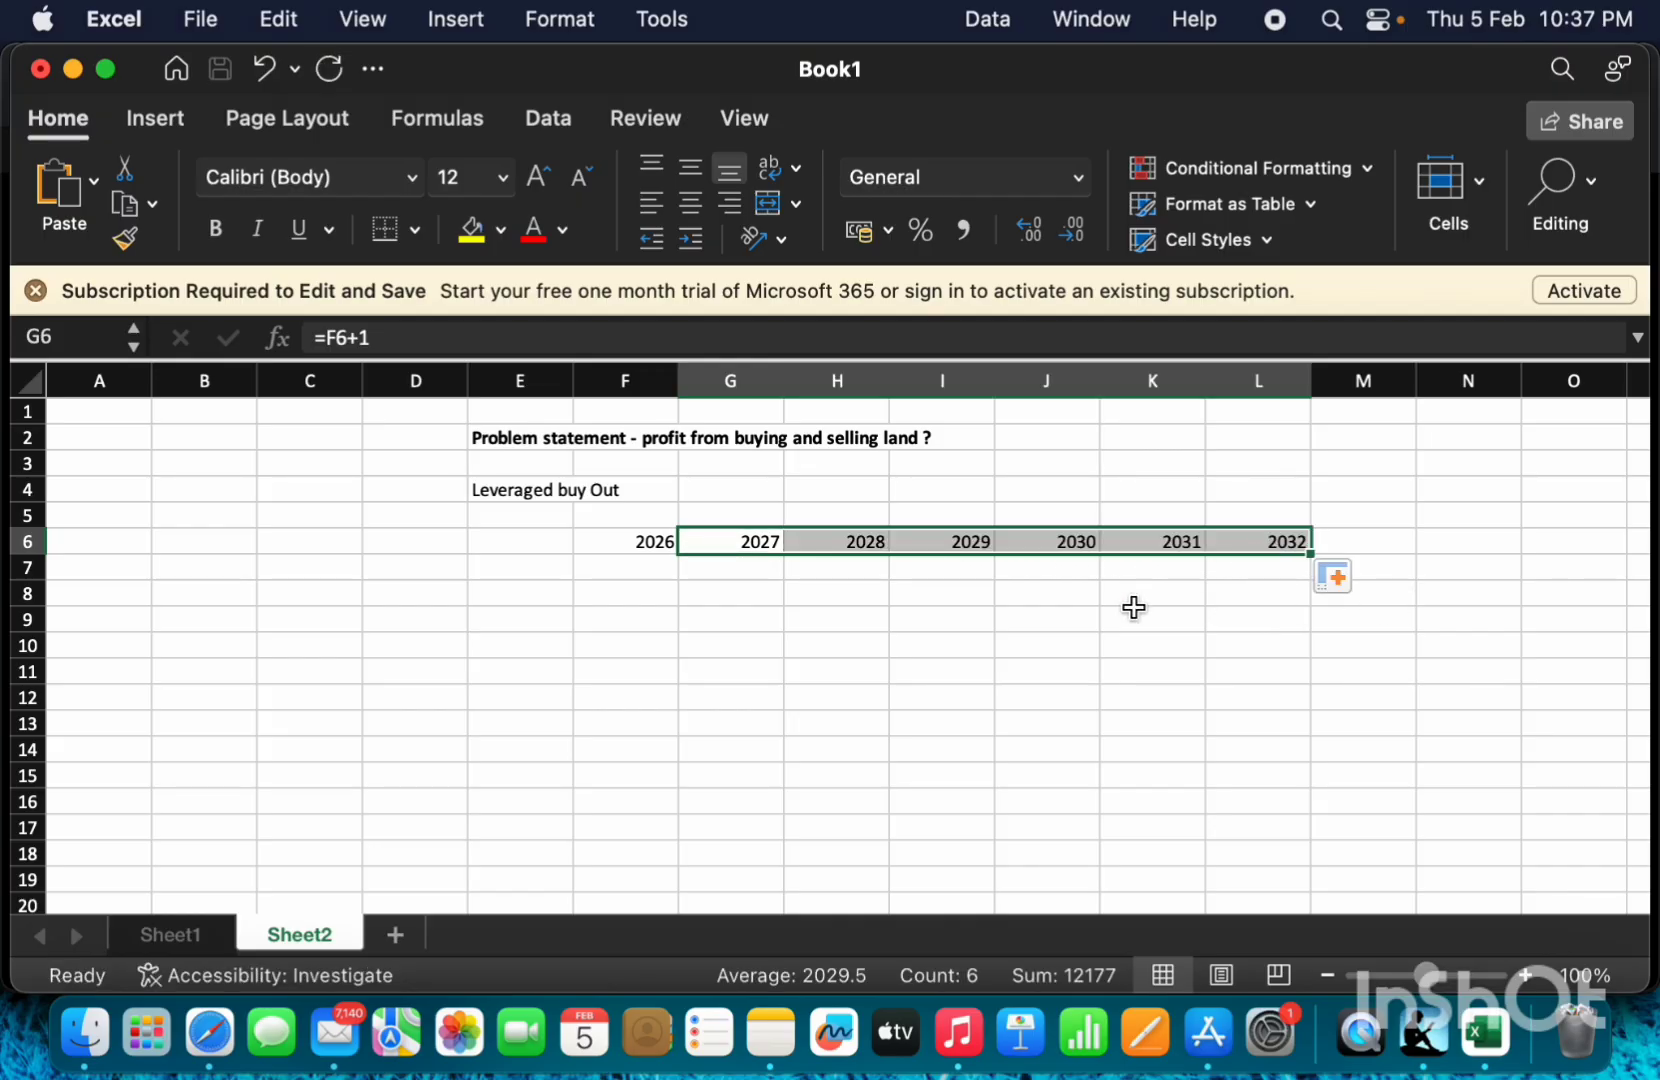
pyautogui.click(648, 542)
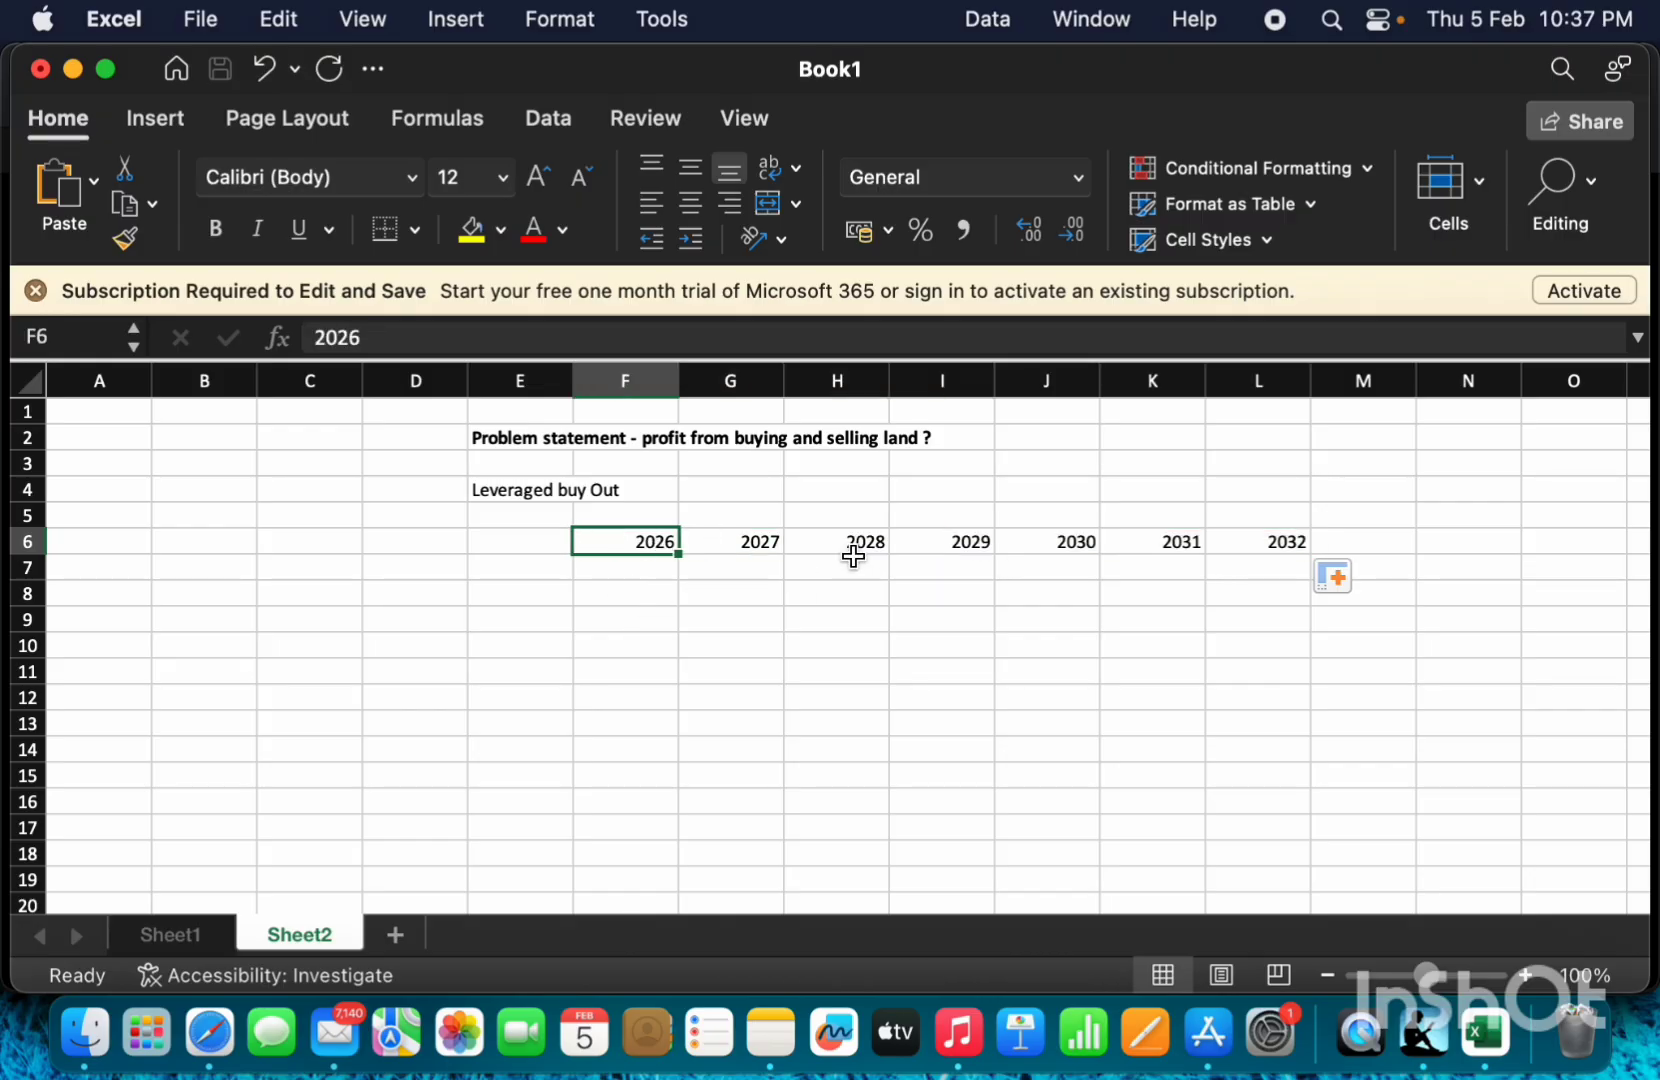
pyautogui.click(840, 516)
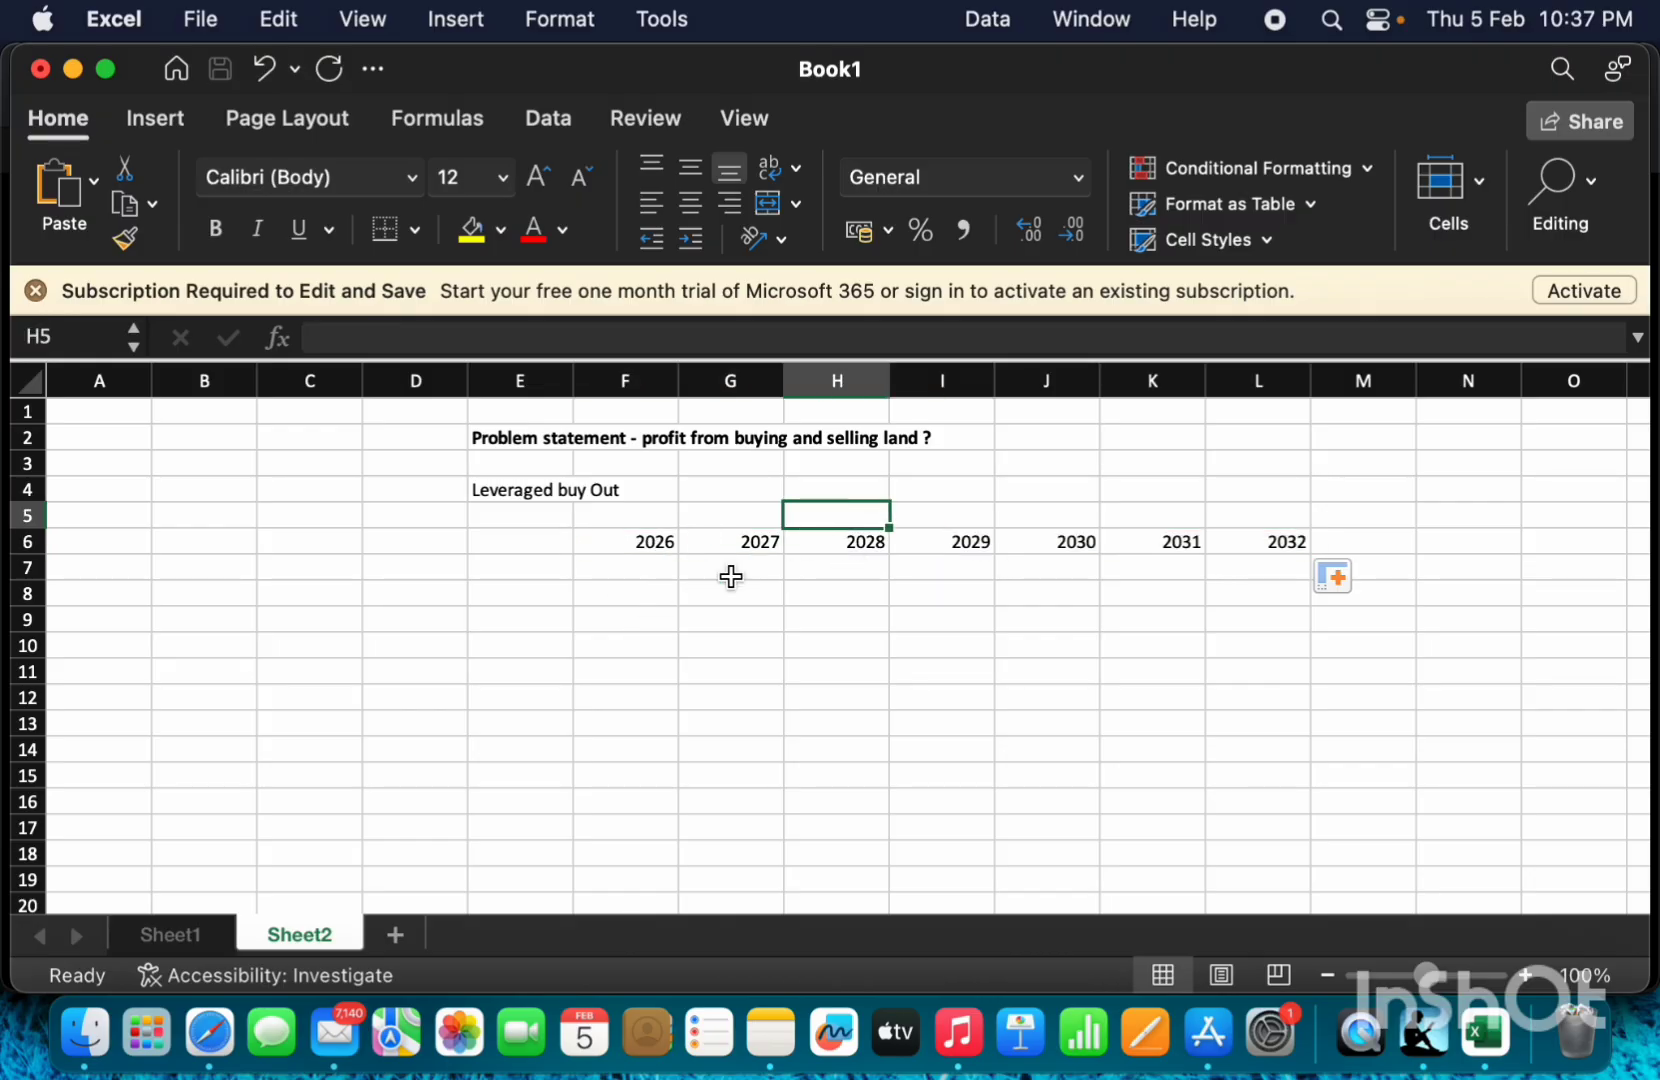
# Label the 2026 column "buy land" in cell F5.
pyautogui.click(657, 518)
pyautogui.write('buy ind')
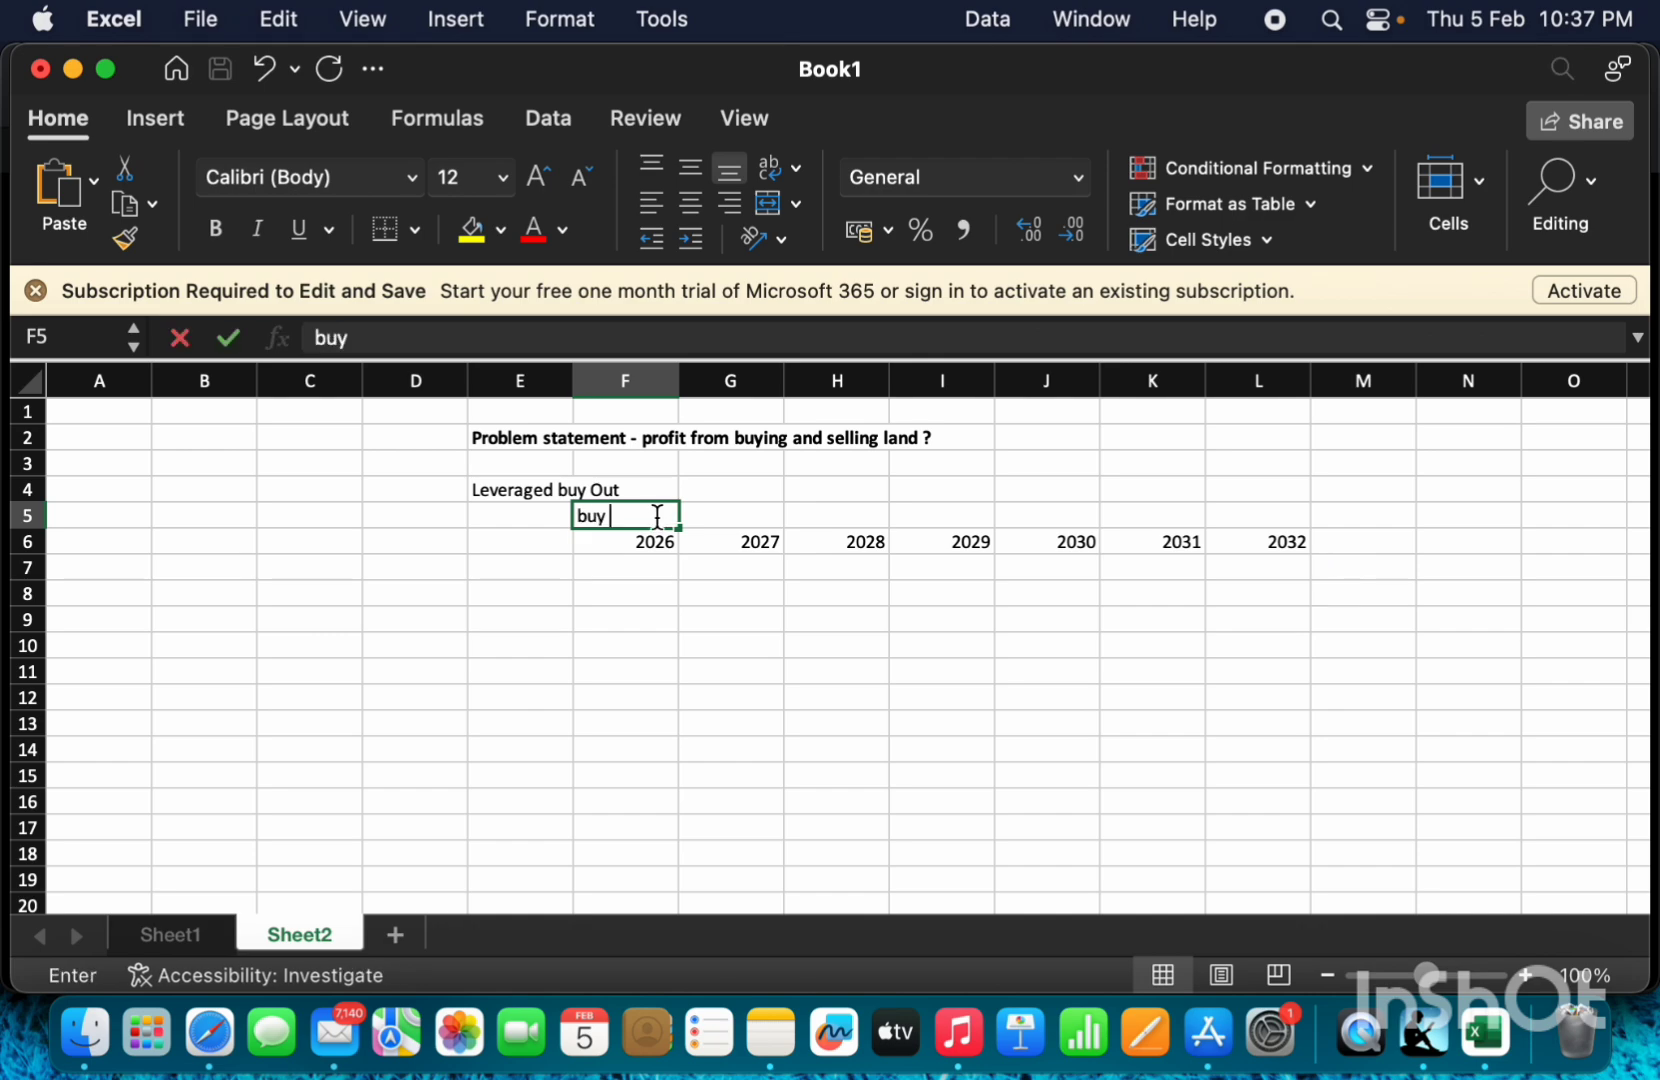
pyautogui.press('BackSpace')
pyautogui.press('BackSpace')
pyautogui.press('BackSpace')
pyautogui.write('land')
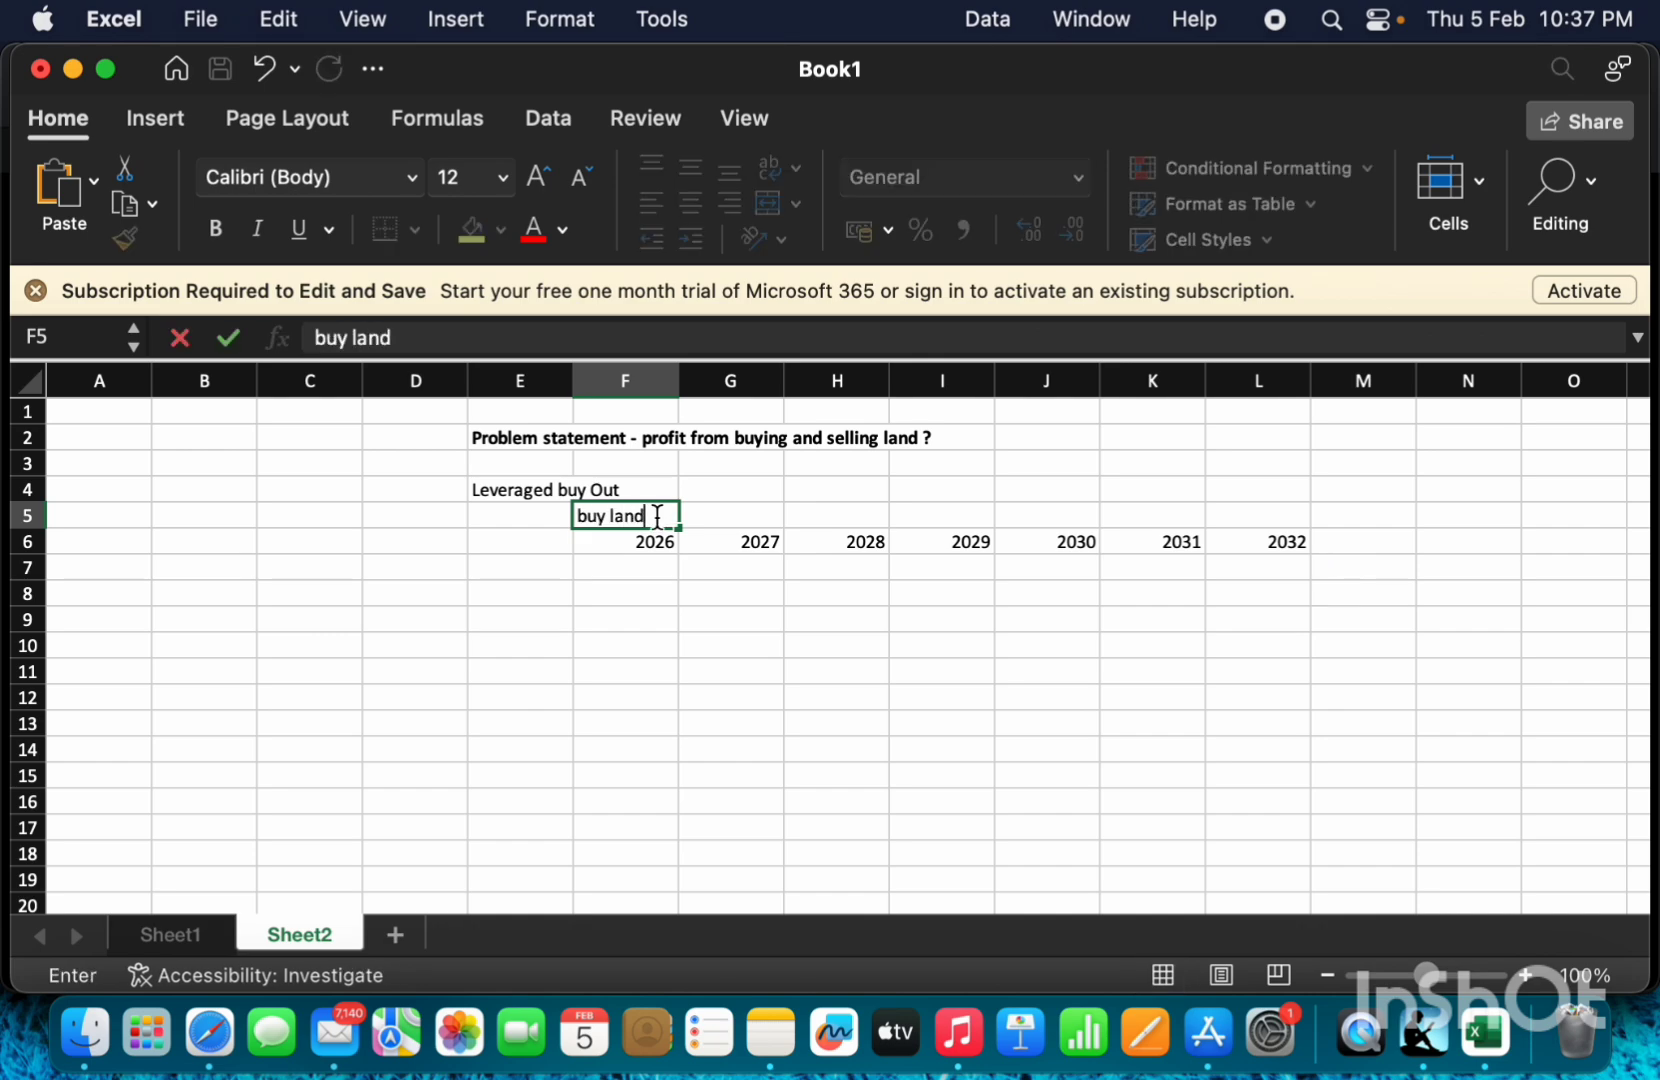
pyautogui.press('Return')
# Label the 2032 column "sell land" in cell L5.
pyautogui.press('Up')
pyautogui.press('Right')
pyautogui.press('Right')
pyautogui.press('Right')
pyautogui.press('Right')
pyautogui.press('Right')
pyautogui.press('Right')
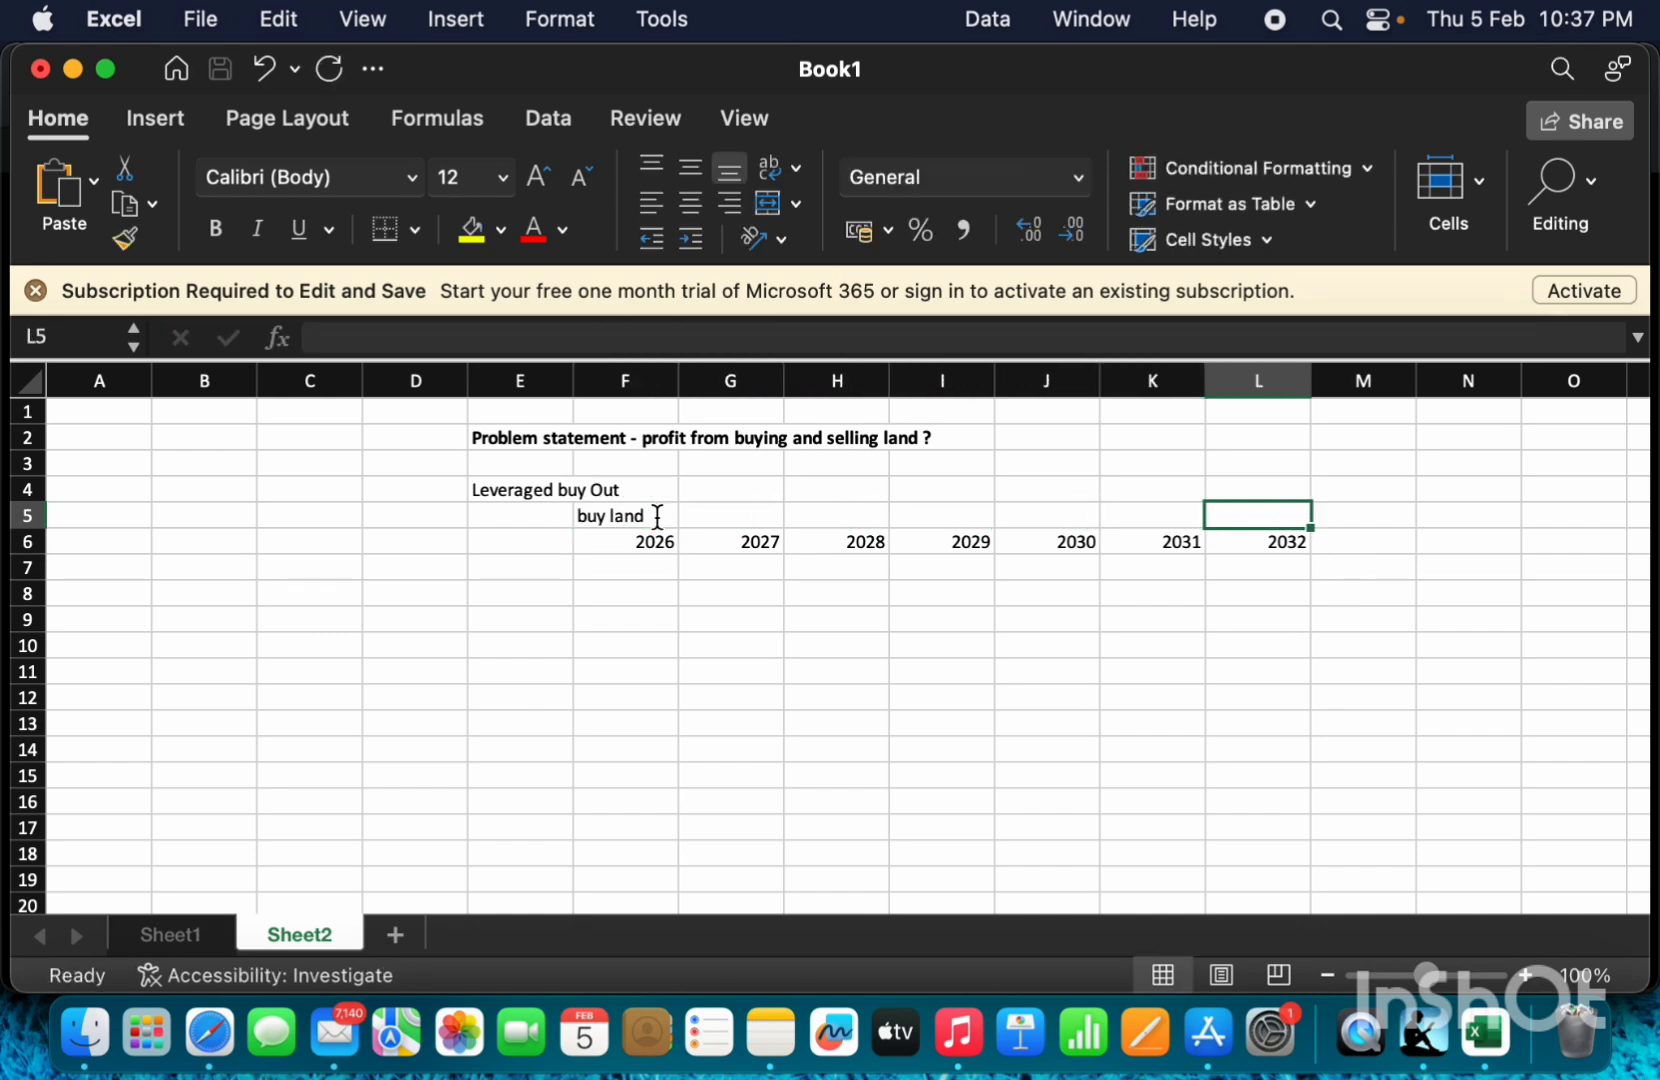
pyautogui.write('sell lamd')
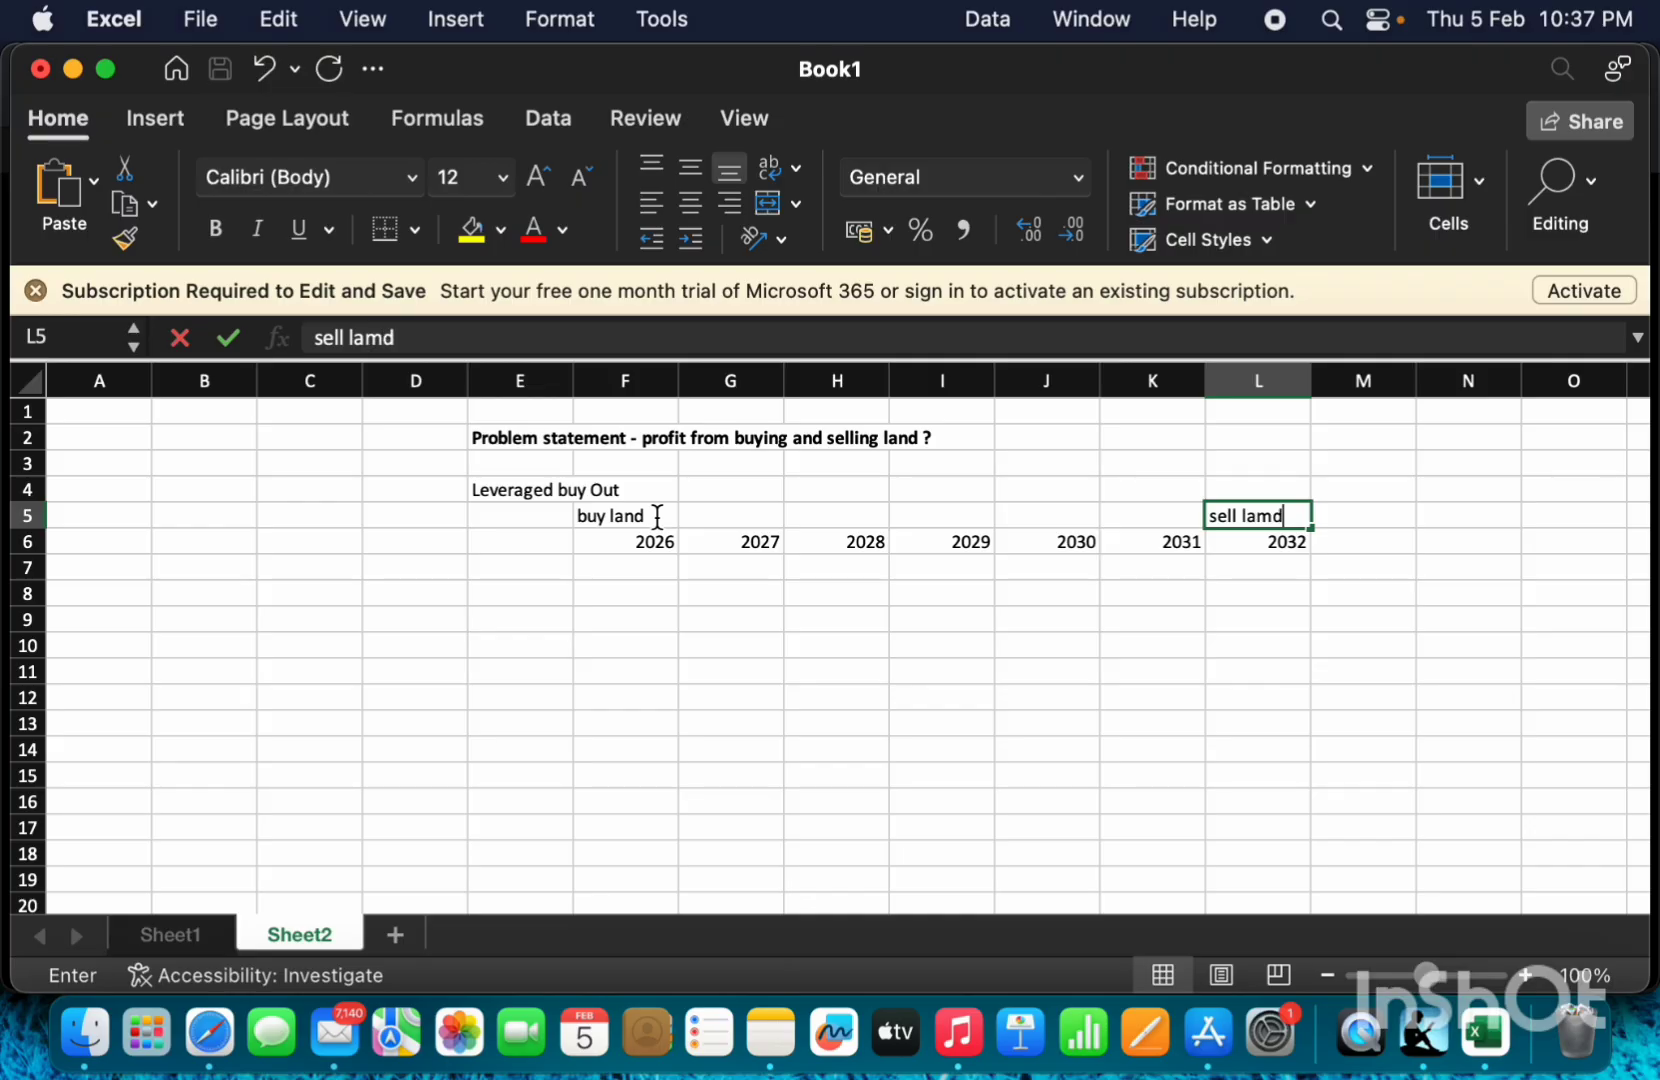
pyautogui.press('BackSpace')
pyautogui.press('BackSpace')
pyautogui.write('nd')
pyautogui.press('Return')
# Enter the row label "buy land cost" in cell E8.
pyautogui.press('Down')
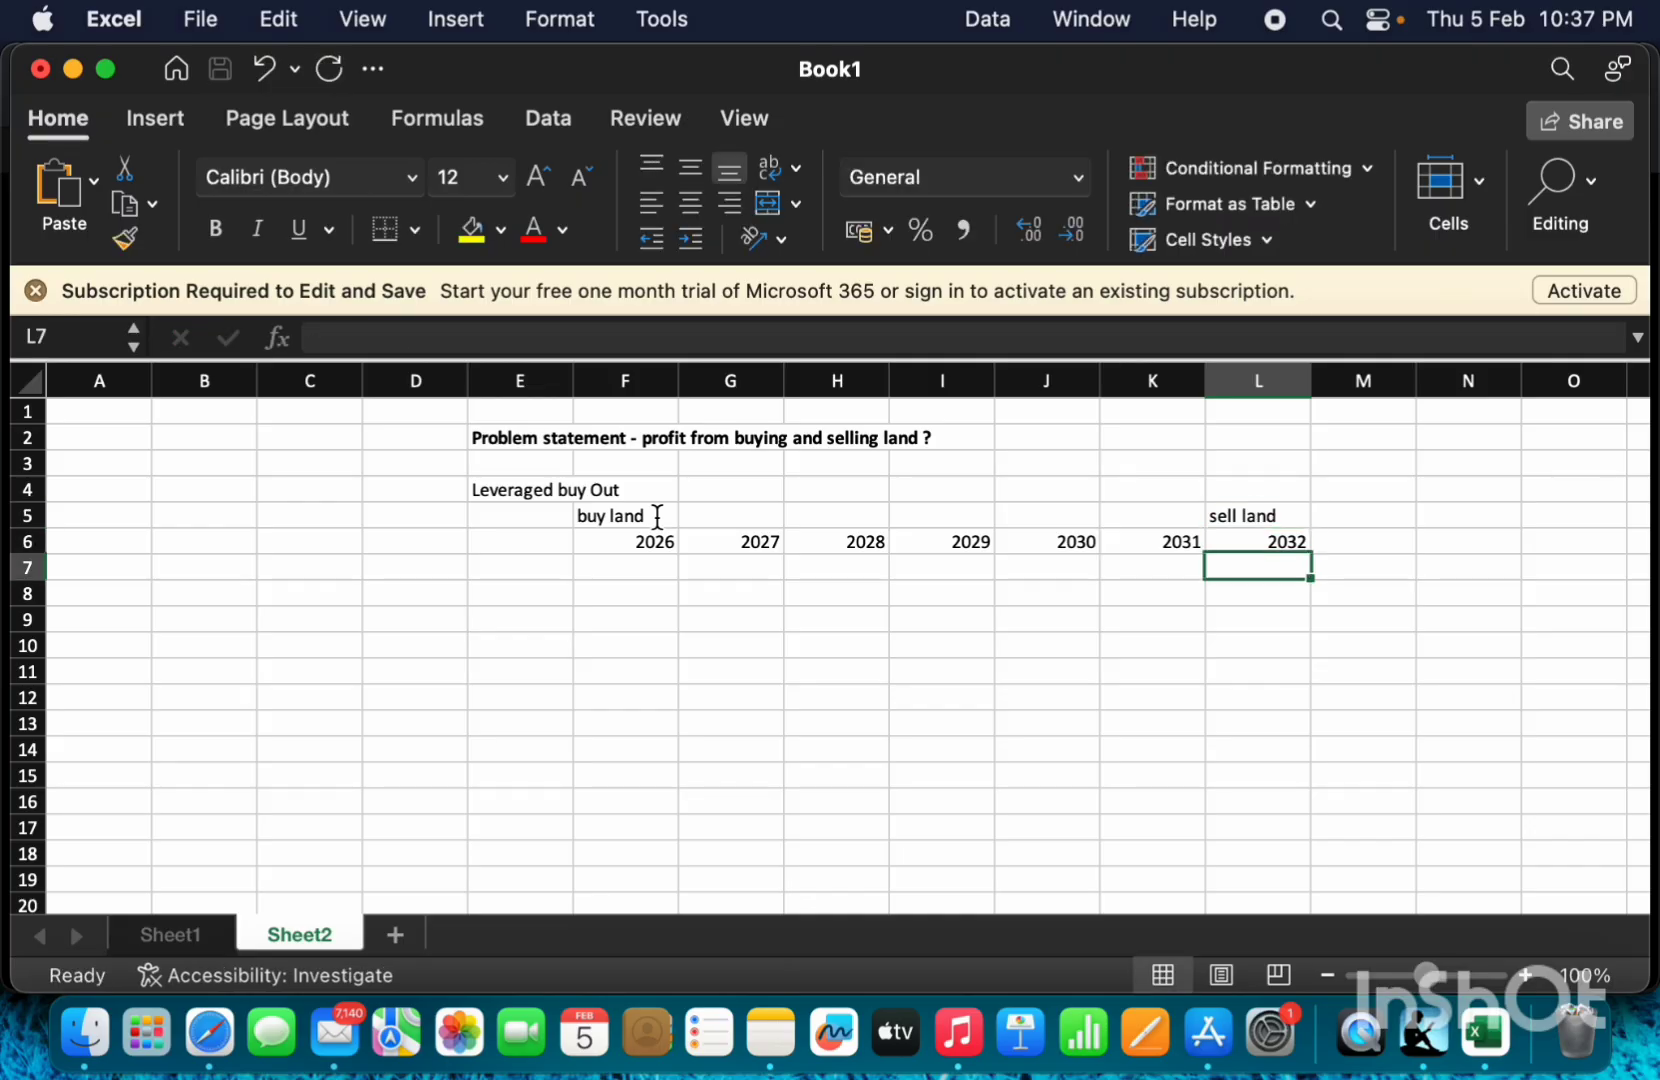
pyautogui.press('Left')
pyautogui.press('Left')
pyautogui.press('Left')
pyautogui.press('Left')
pyautogui.press('Left')
pyautogui.press('Left')
pyautogui.press('Down')
pyautogui.press('Left')
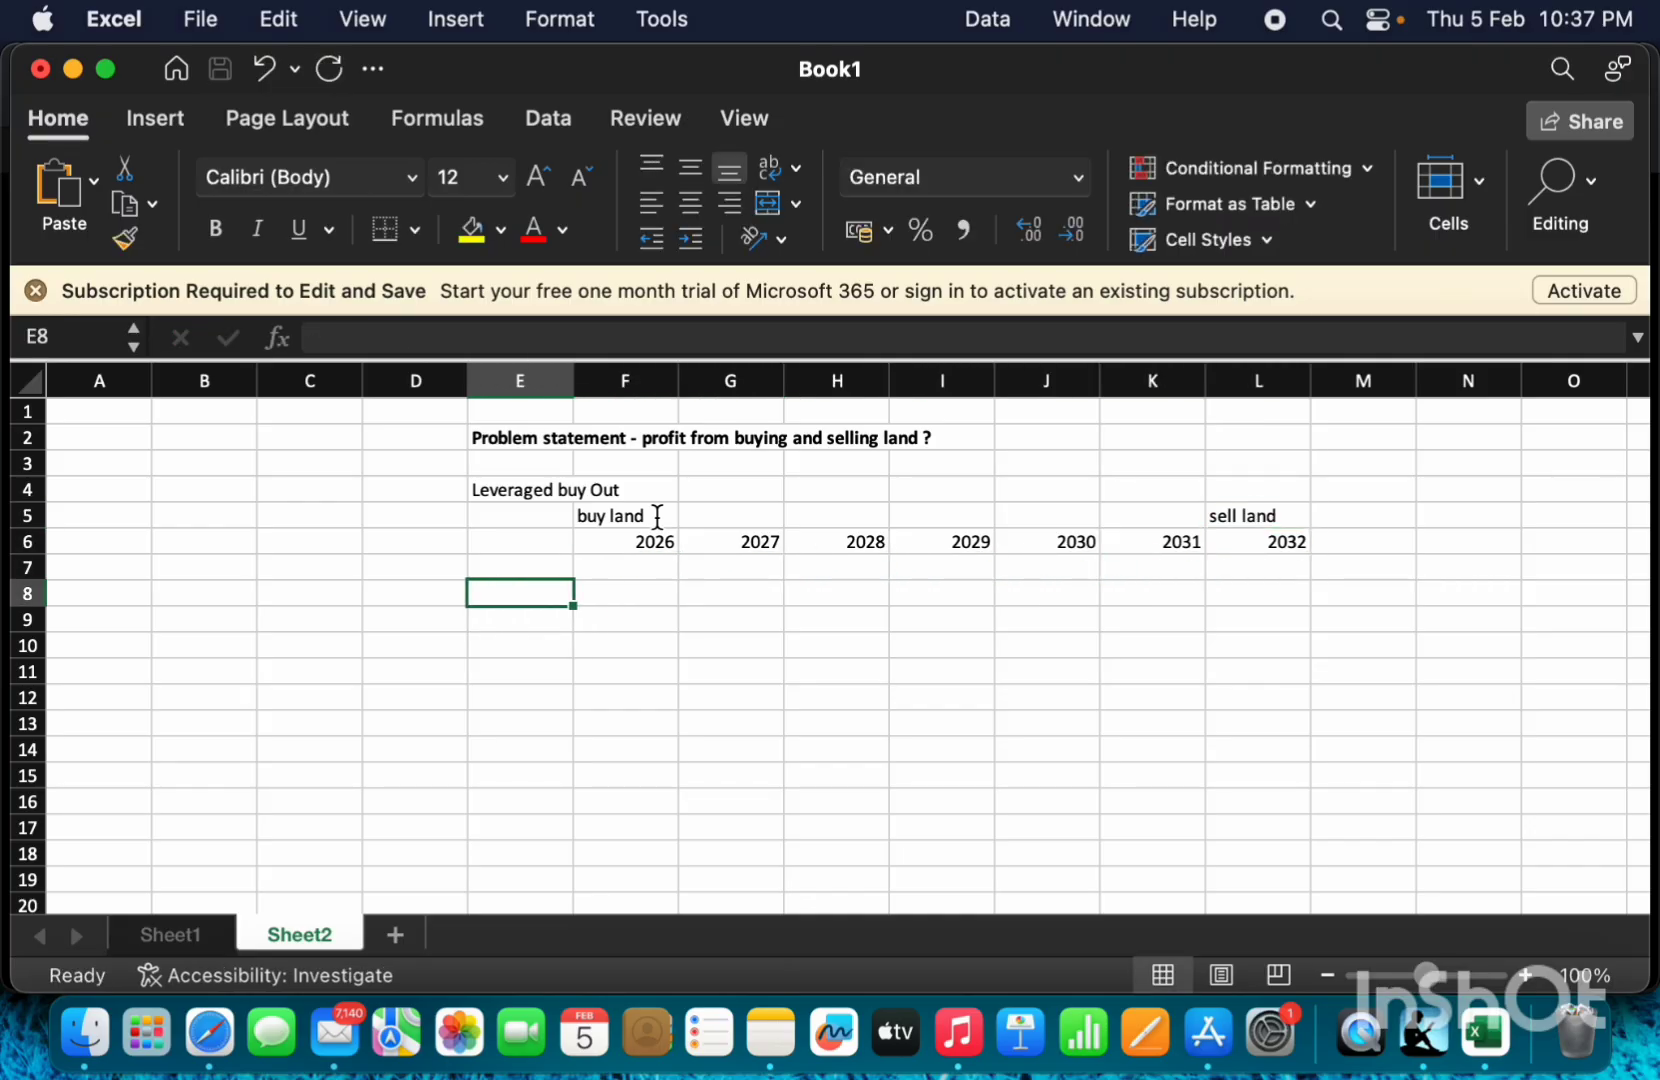
pyautogui.write('buy ')
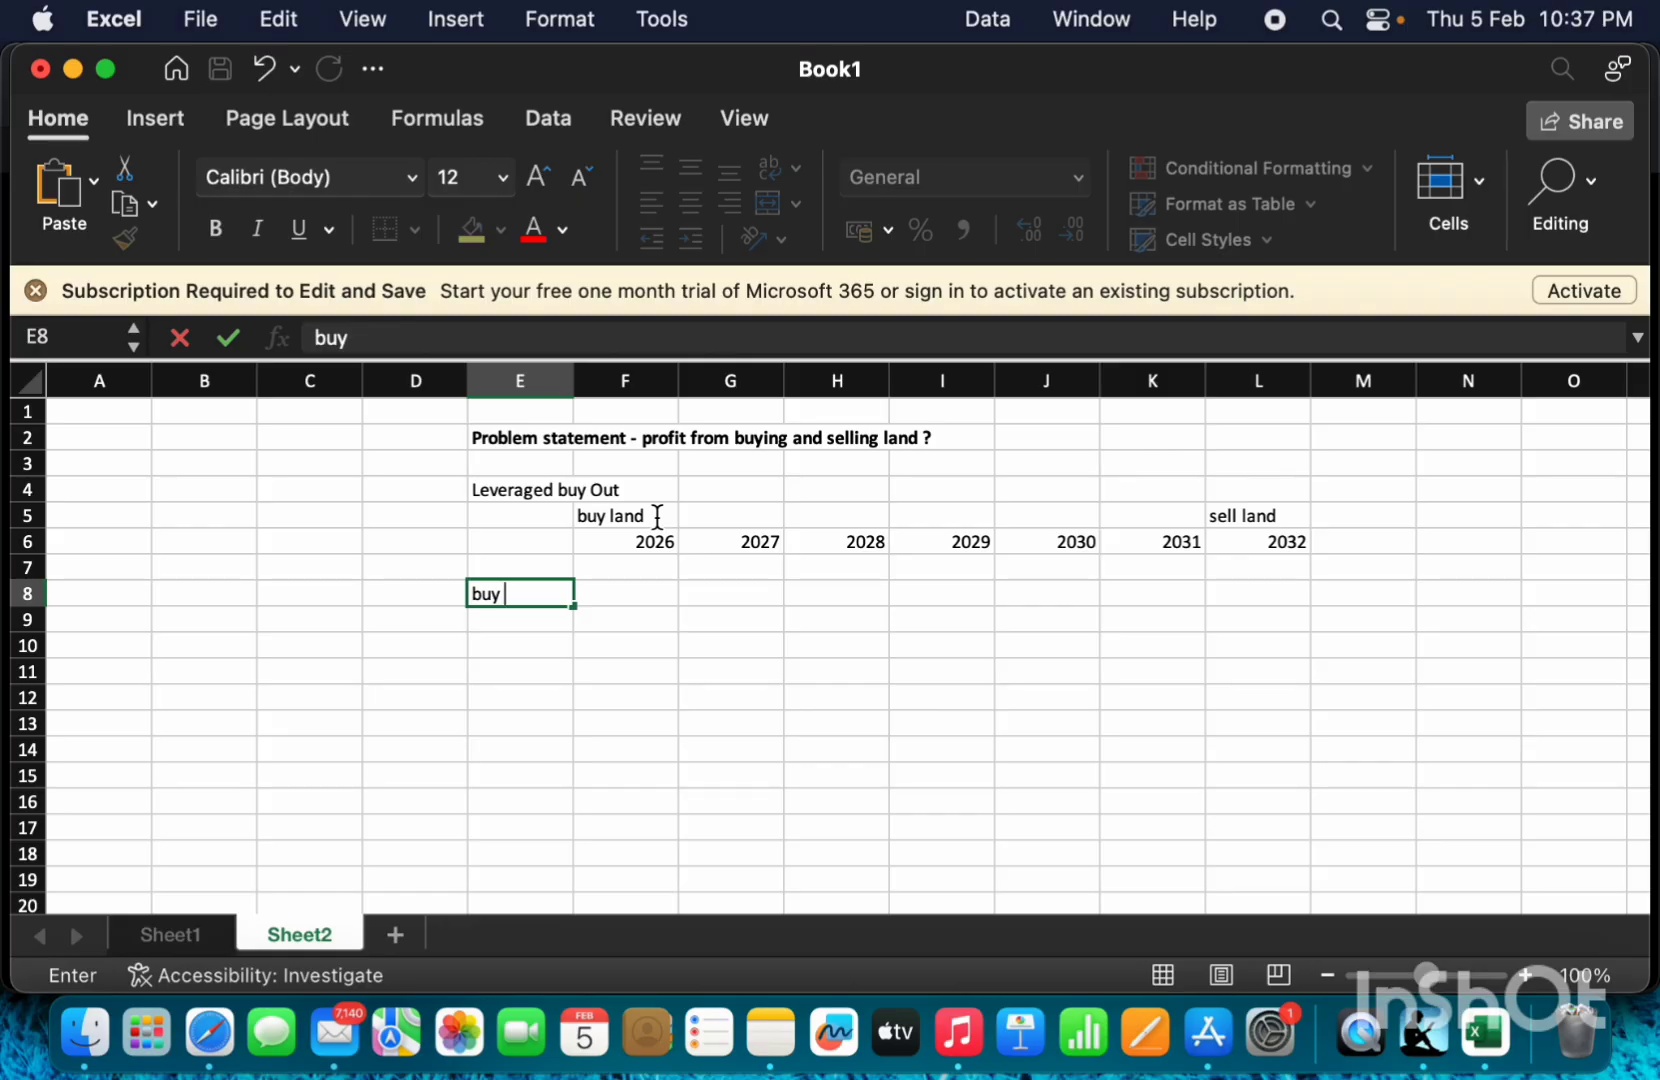
pyautogui.write('land cost')
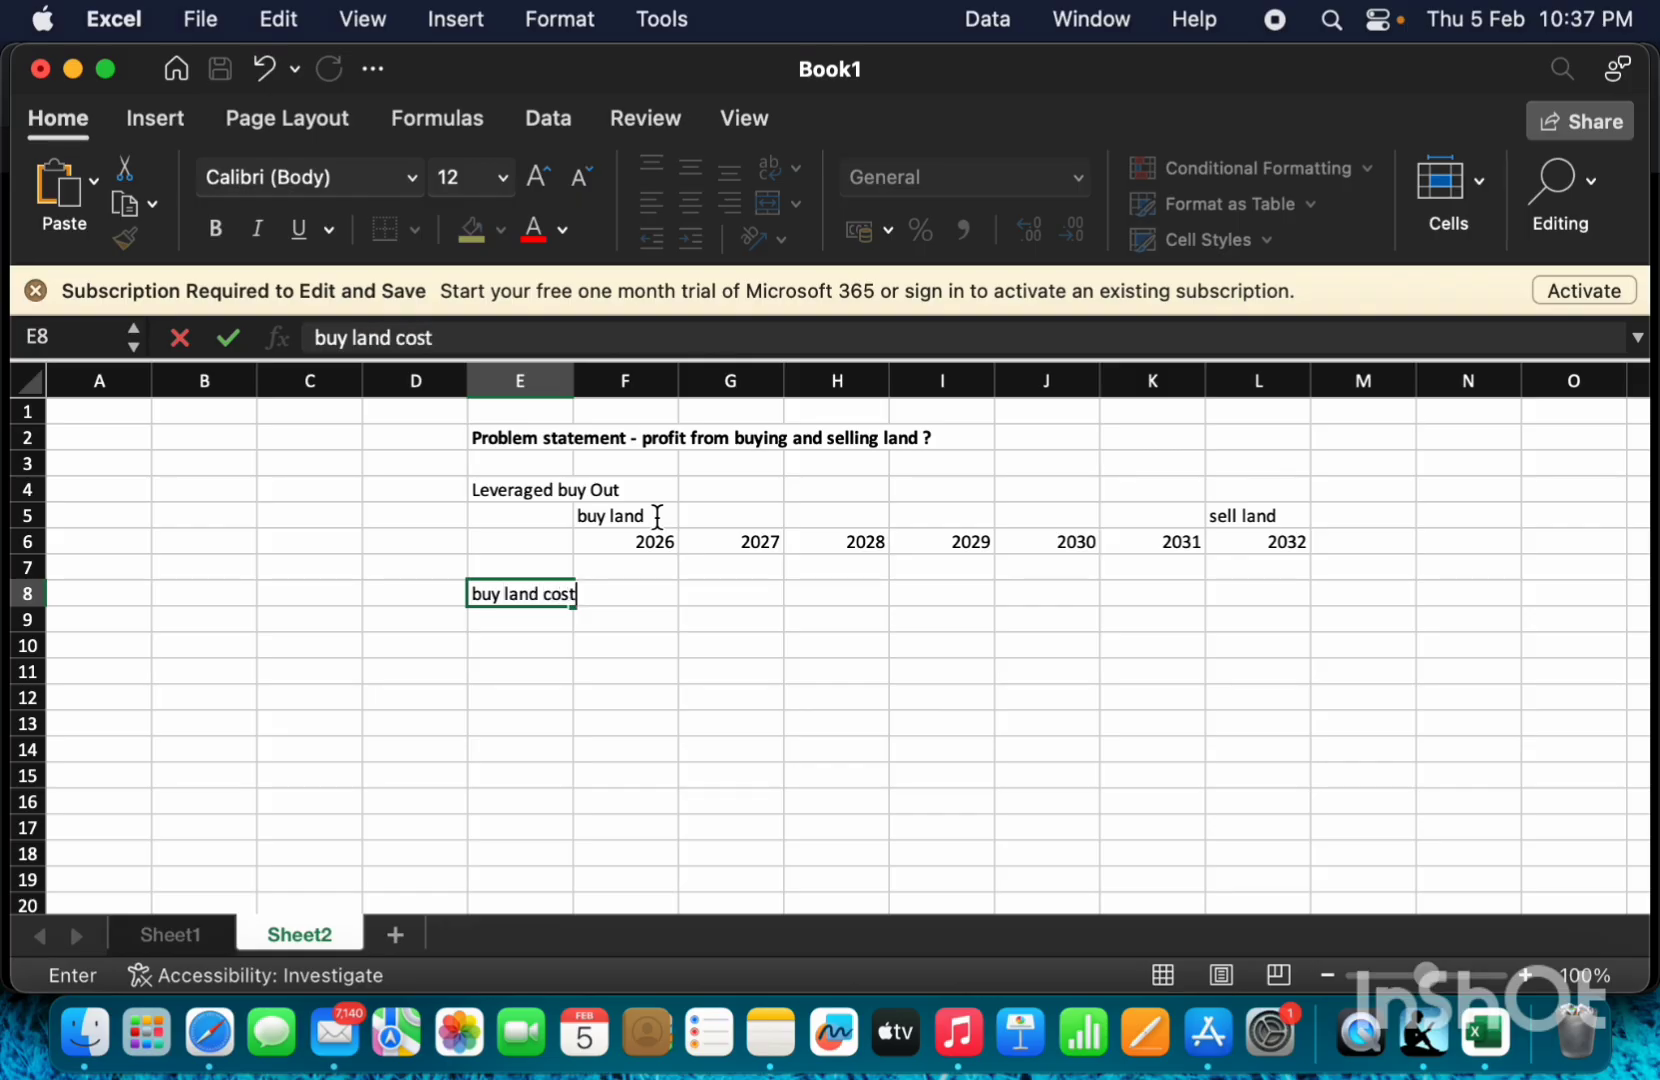
pyautogui.press('Return')
# Enter 1000000 as the 2026 land purchase cost in cell F8.
pyautogui.press('Up')
pyautogui.press('Right')
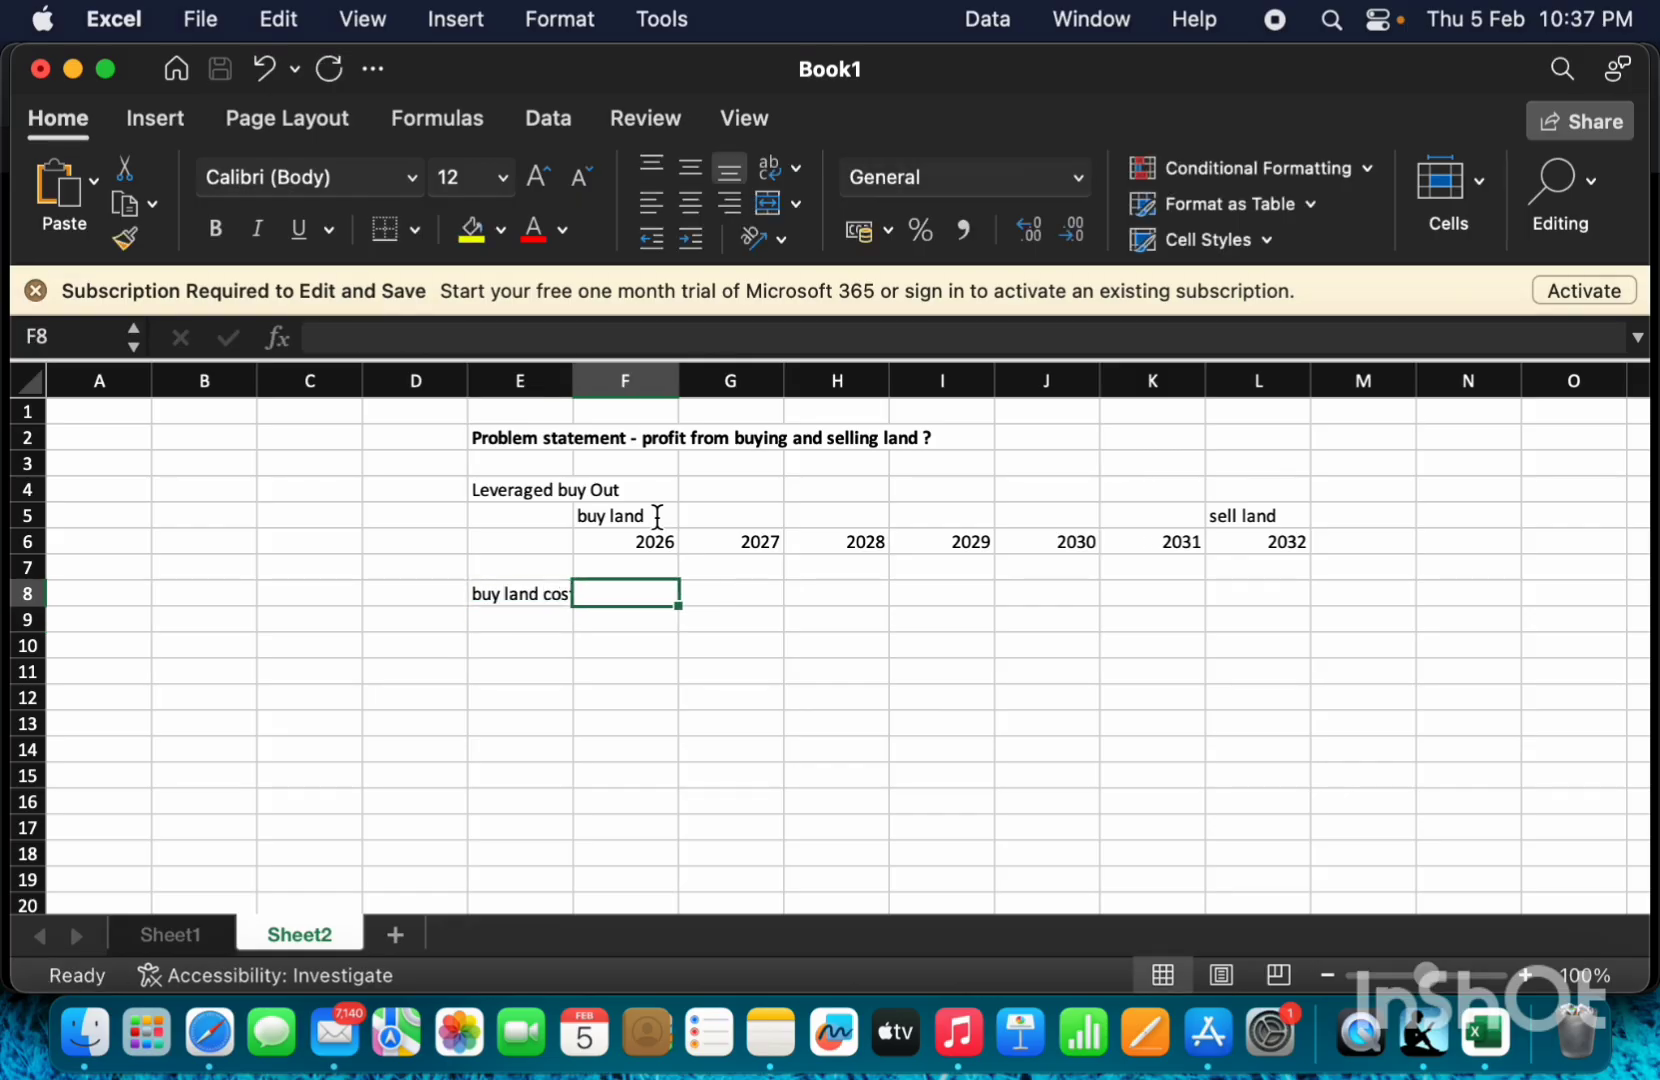
pyautogui.write('10')
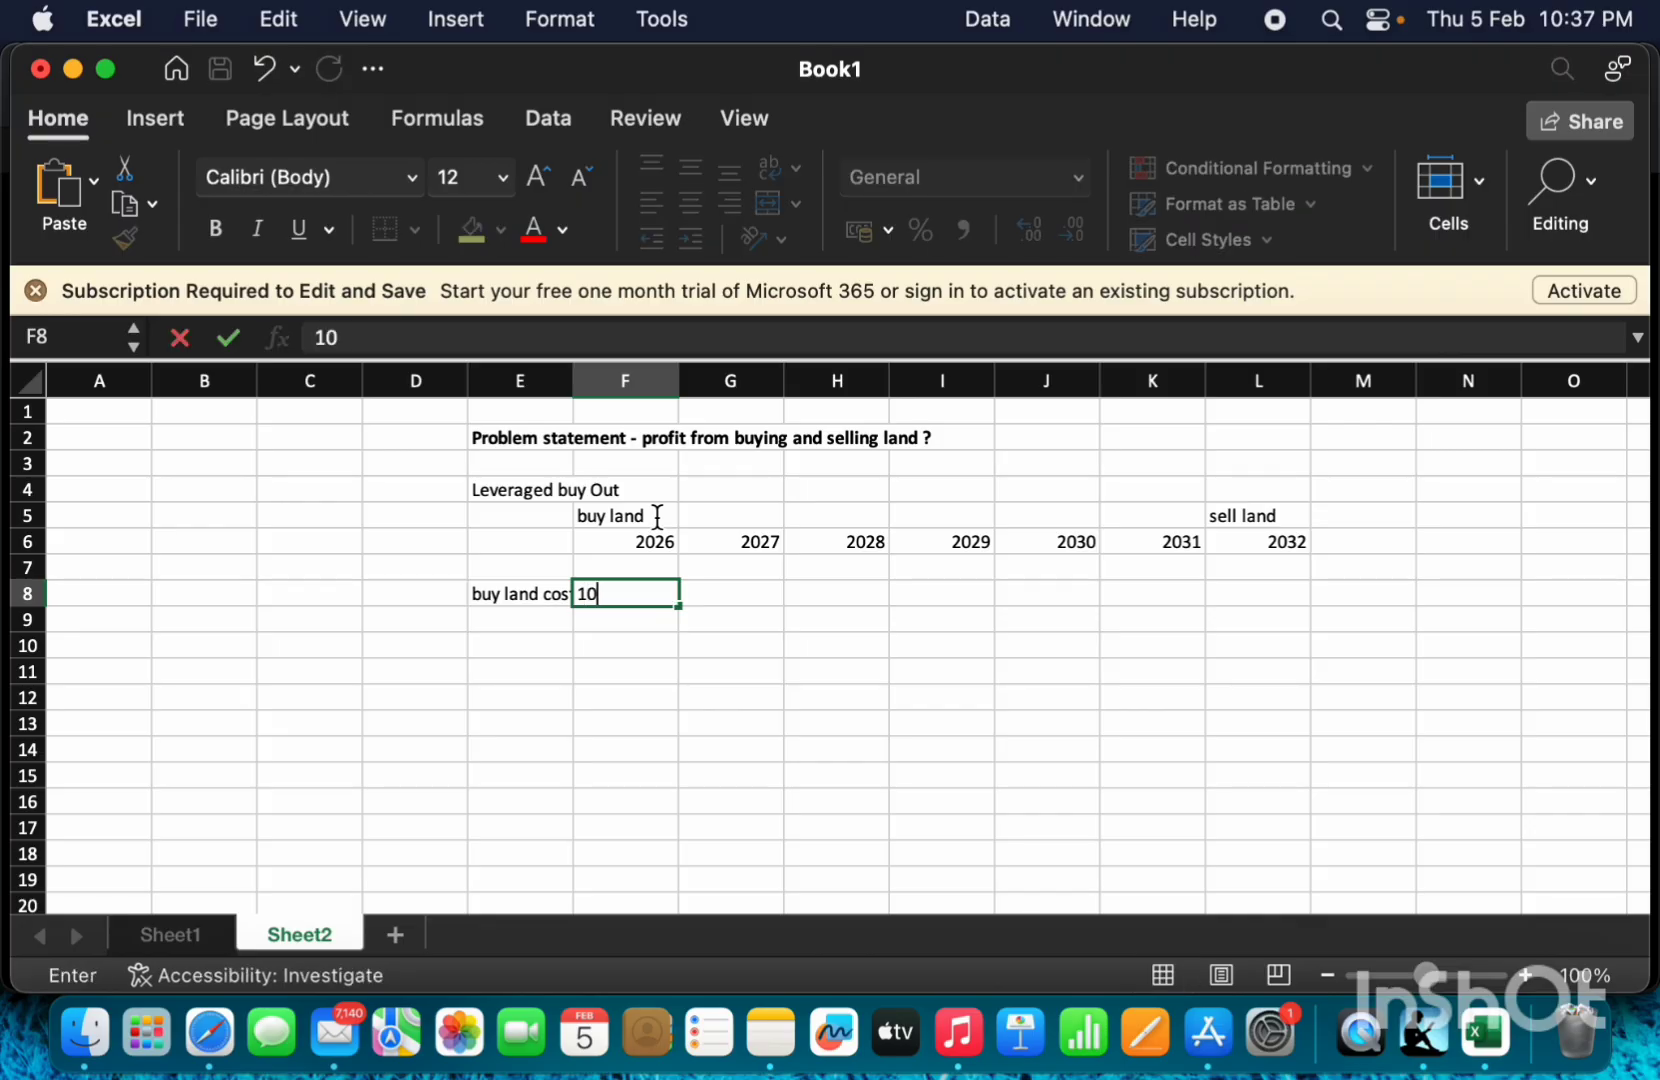
pyautogui.write('00000')
pyautogui.press('Return')
# Format the purchase cost in F8 as a number with comma-style thousands separators.
pyautogui.press('Up')
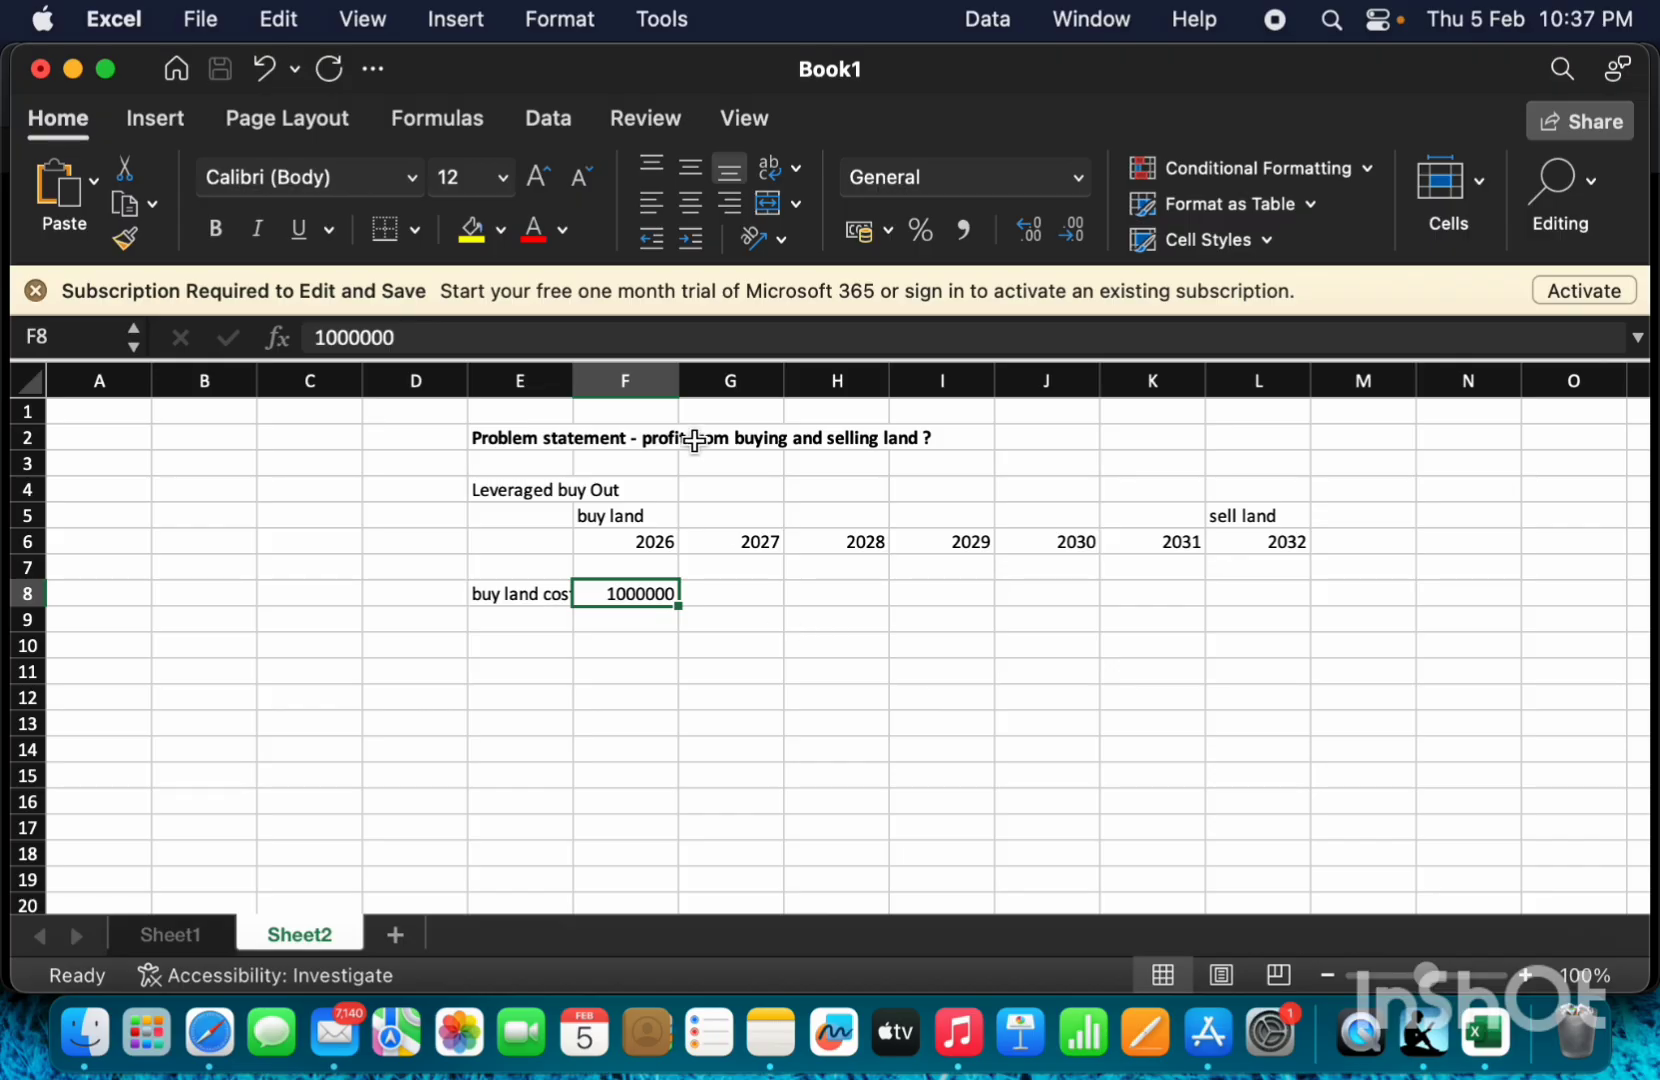
pyautogui.click(1082, 186)
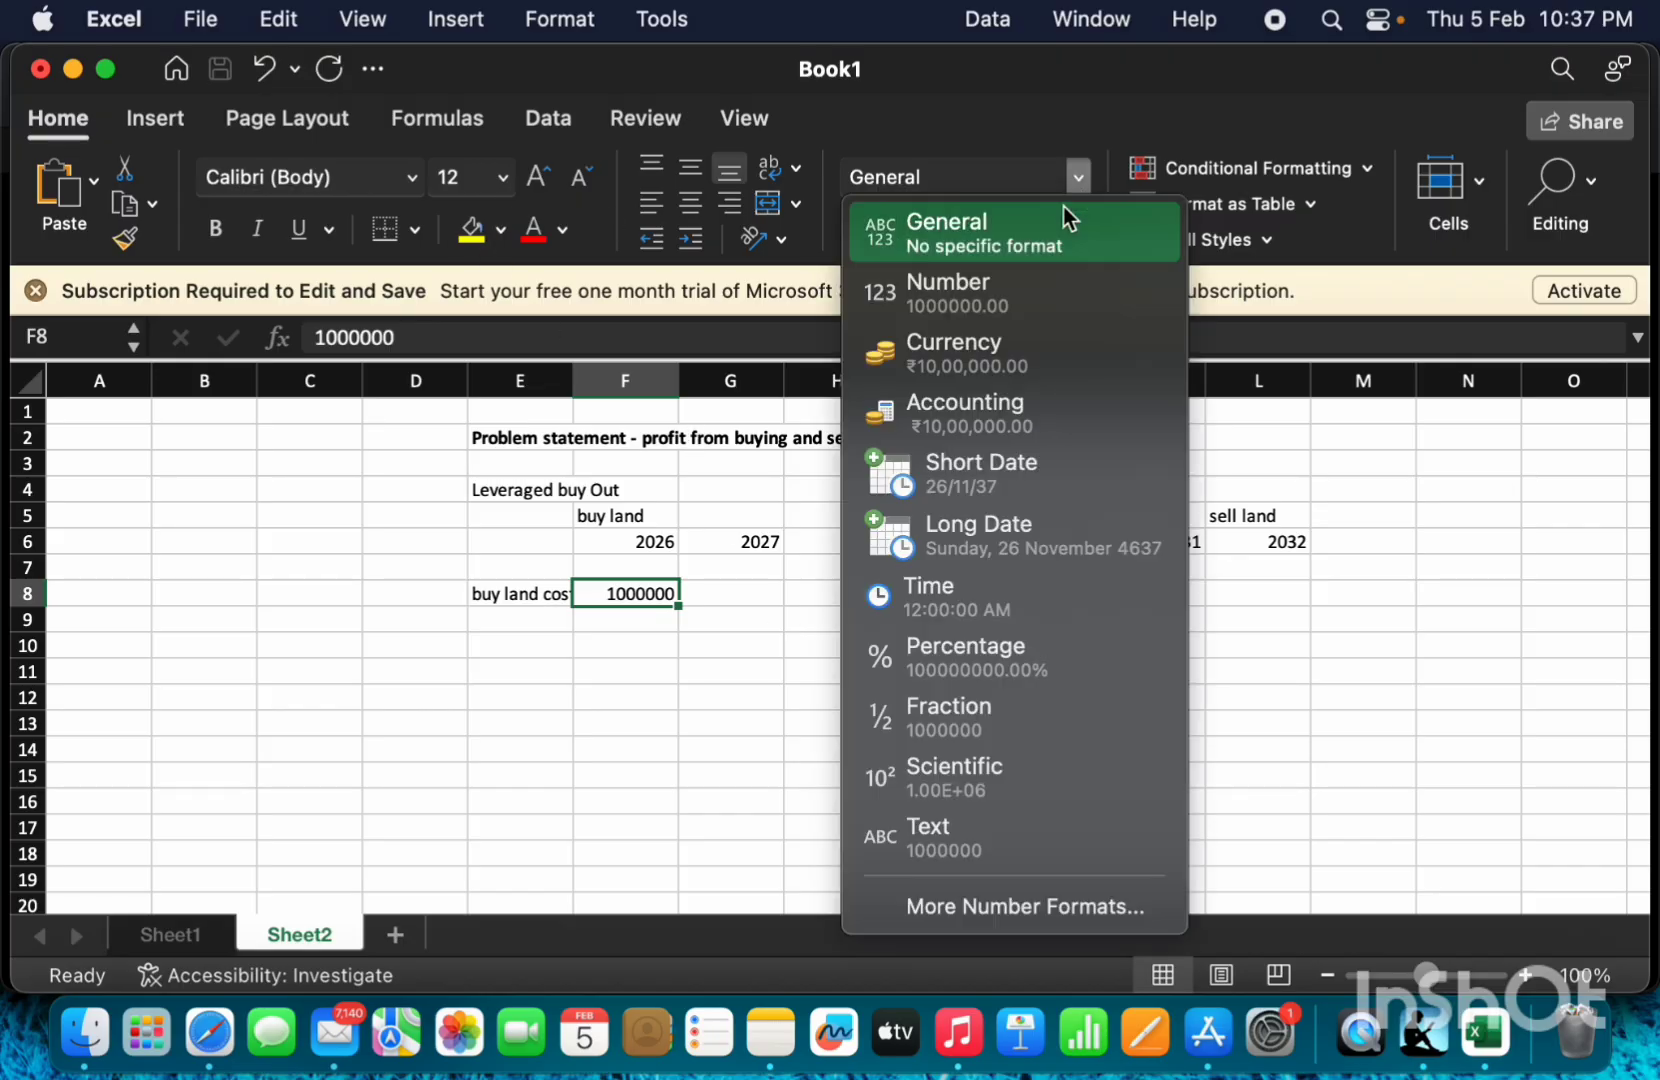
pyautogui.click(1017, 280)
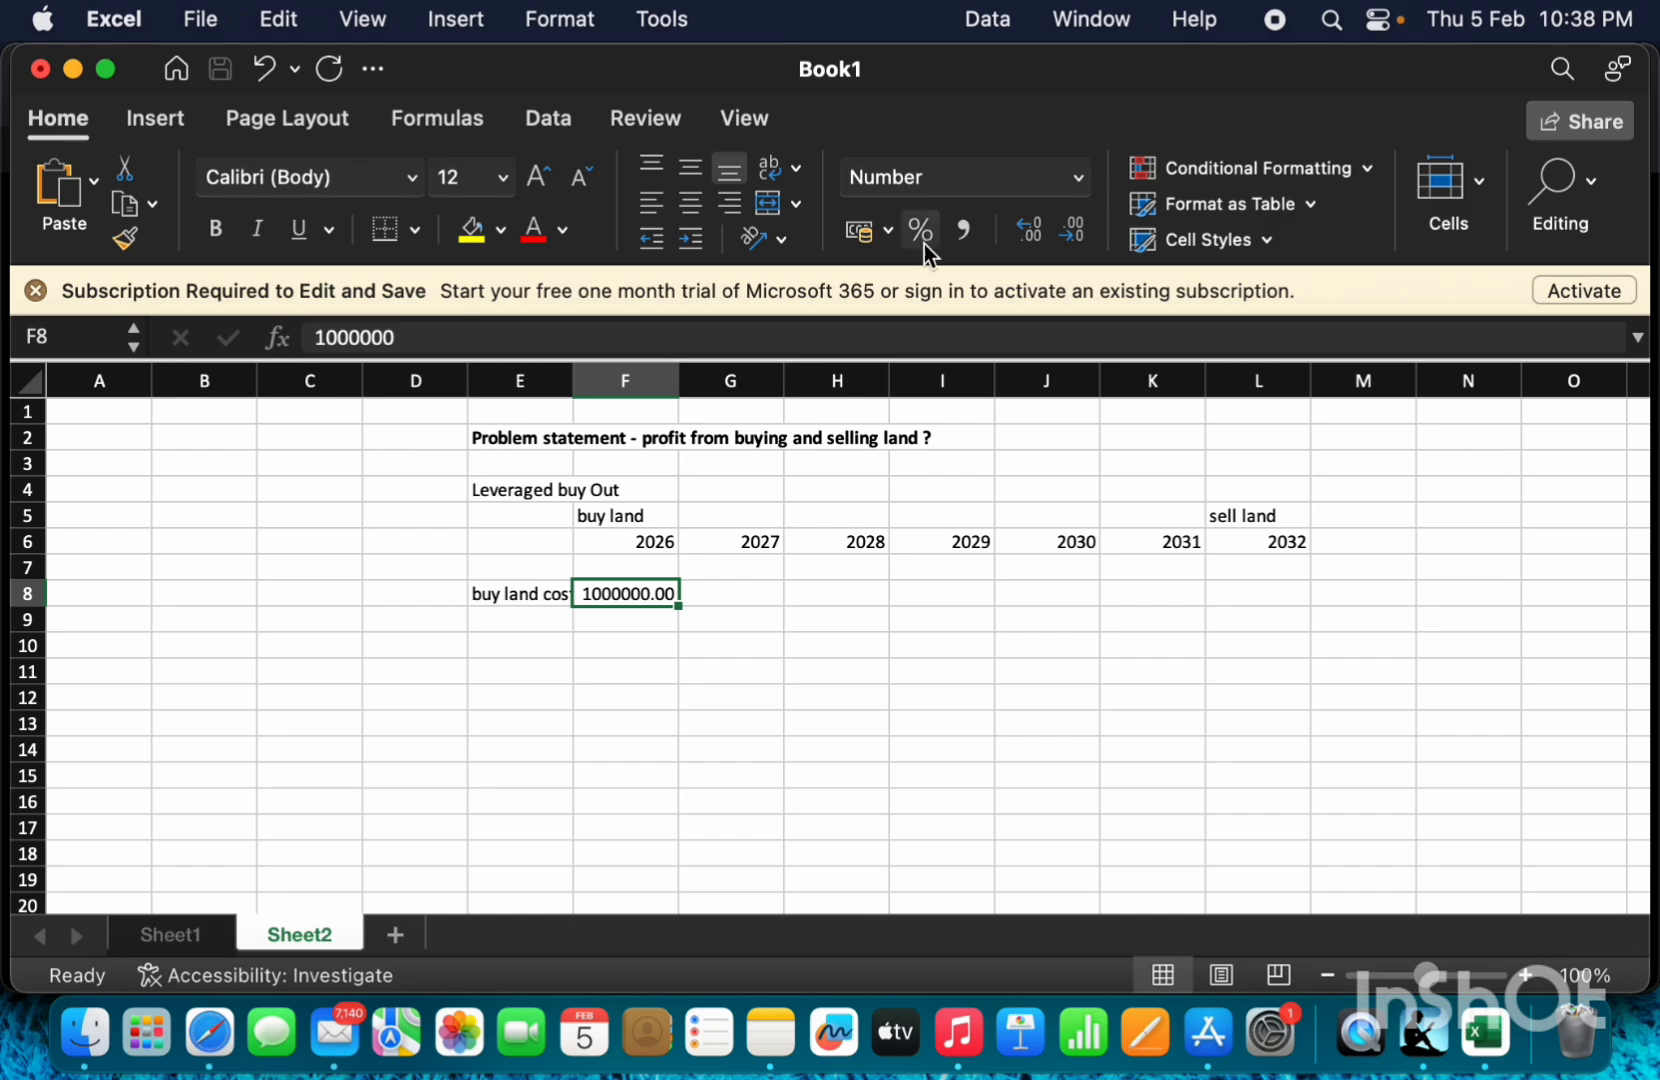
pyautogui.click(962, 232)
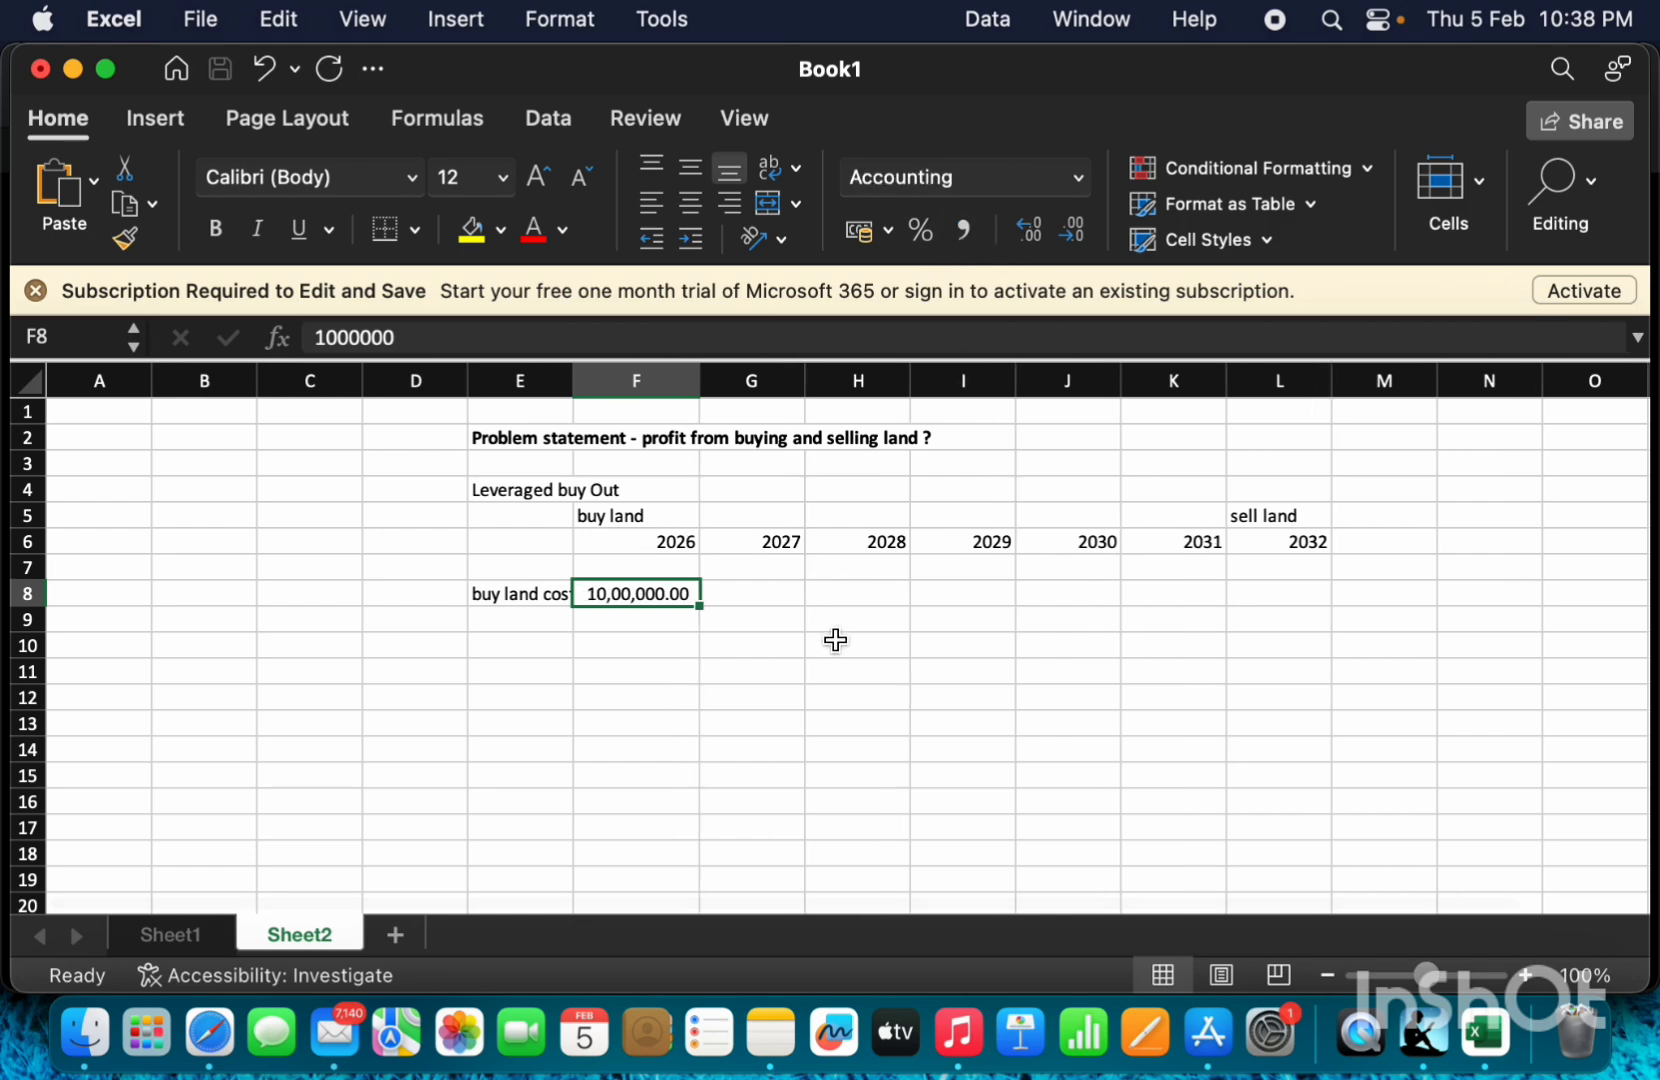
# Enter 0 as the 2027 purchase cost in G8 and fill it across through 2032 in L8.
pyautogui.press('Tab')
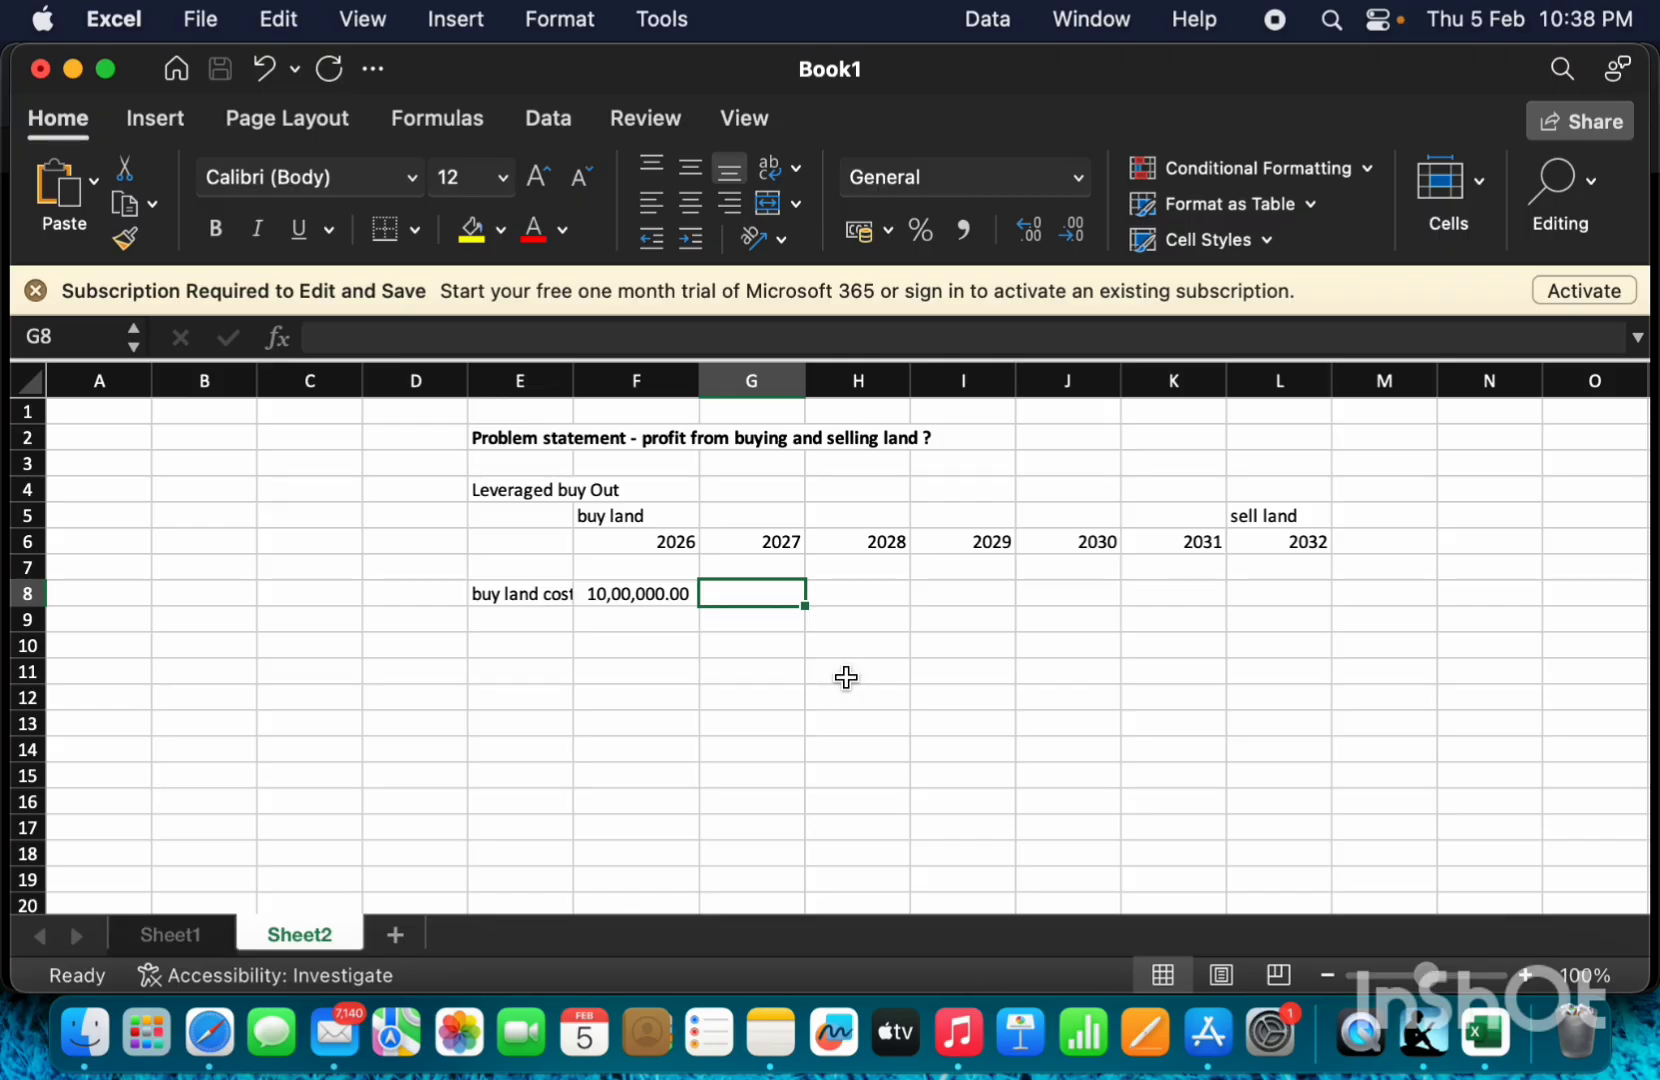
pyautogui.press('Tab')
pyautogui.press('Tab')
pyautogui.press('Tab')
pyautogui.press('Tab')
pyautogui.press('Tab')
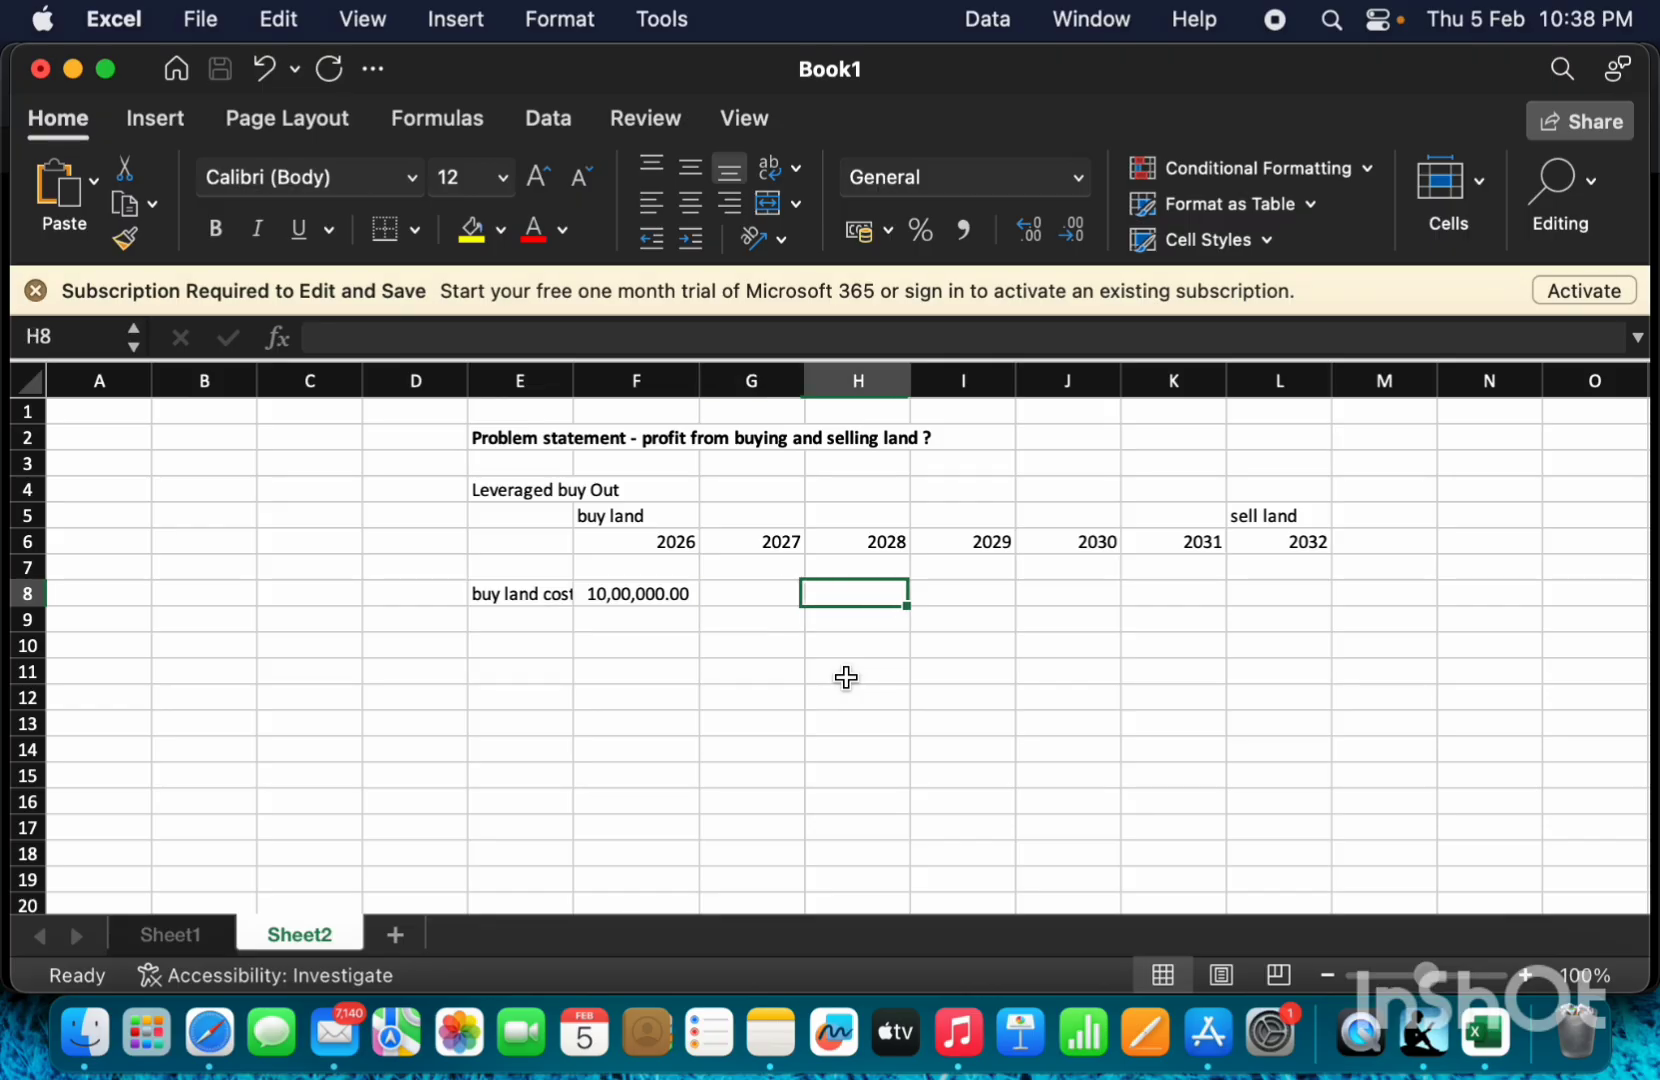
pyautogui.press('Left')
pyautogui.press('Left')
pyautogui.press('Left')
pyautogui.press('Left')
pyautogui.press('Left')
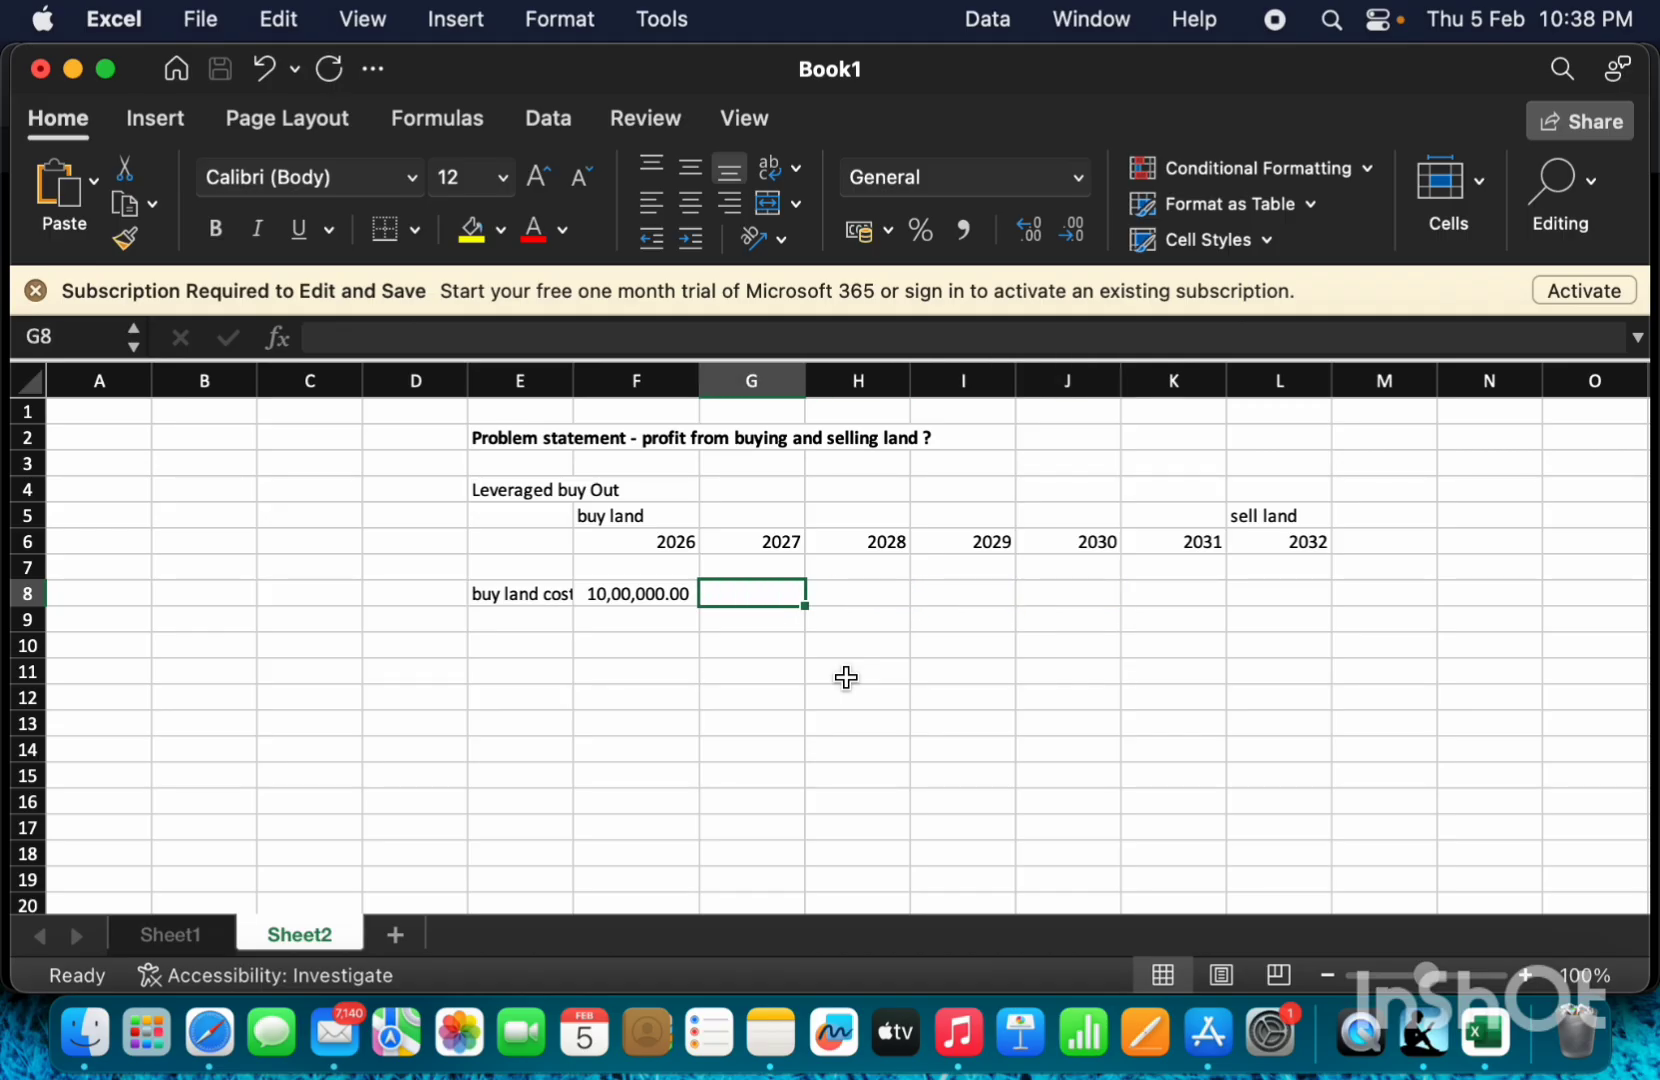
pyautogui.write('0')
pyautogui.press('Return')
pyautogui.press('Up')
pyautogui.hotkey('shift', 'Right')
pyautogui.hotkey('shift', 'Right')
pyautogui.hotkey('shift', 'Right')
pyautogui.hotkey('shift', 'Right')
pyautogui.hotkey('shift', 'Right')
pyautogui.hotkey('ctrl', 'r')
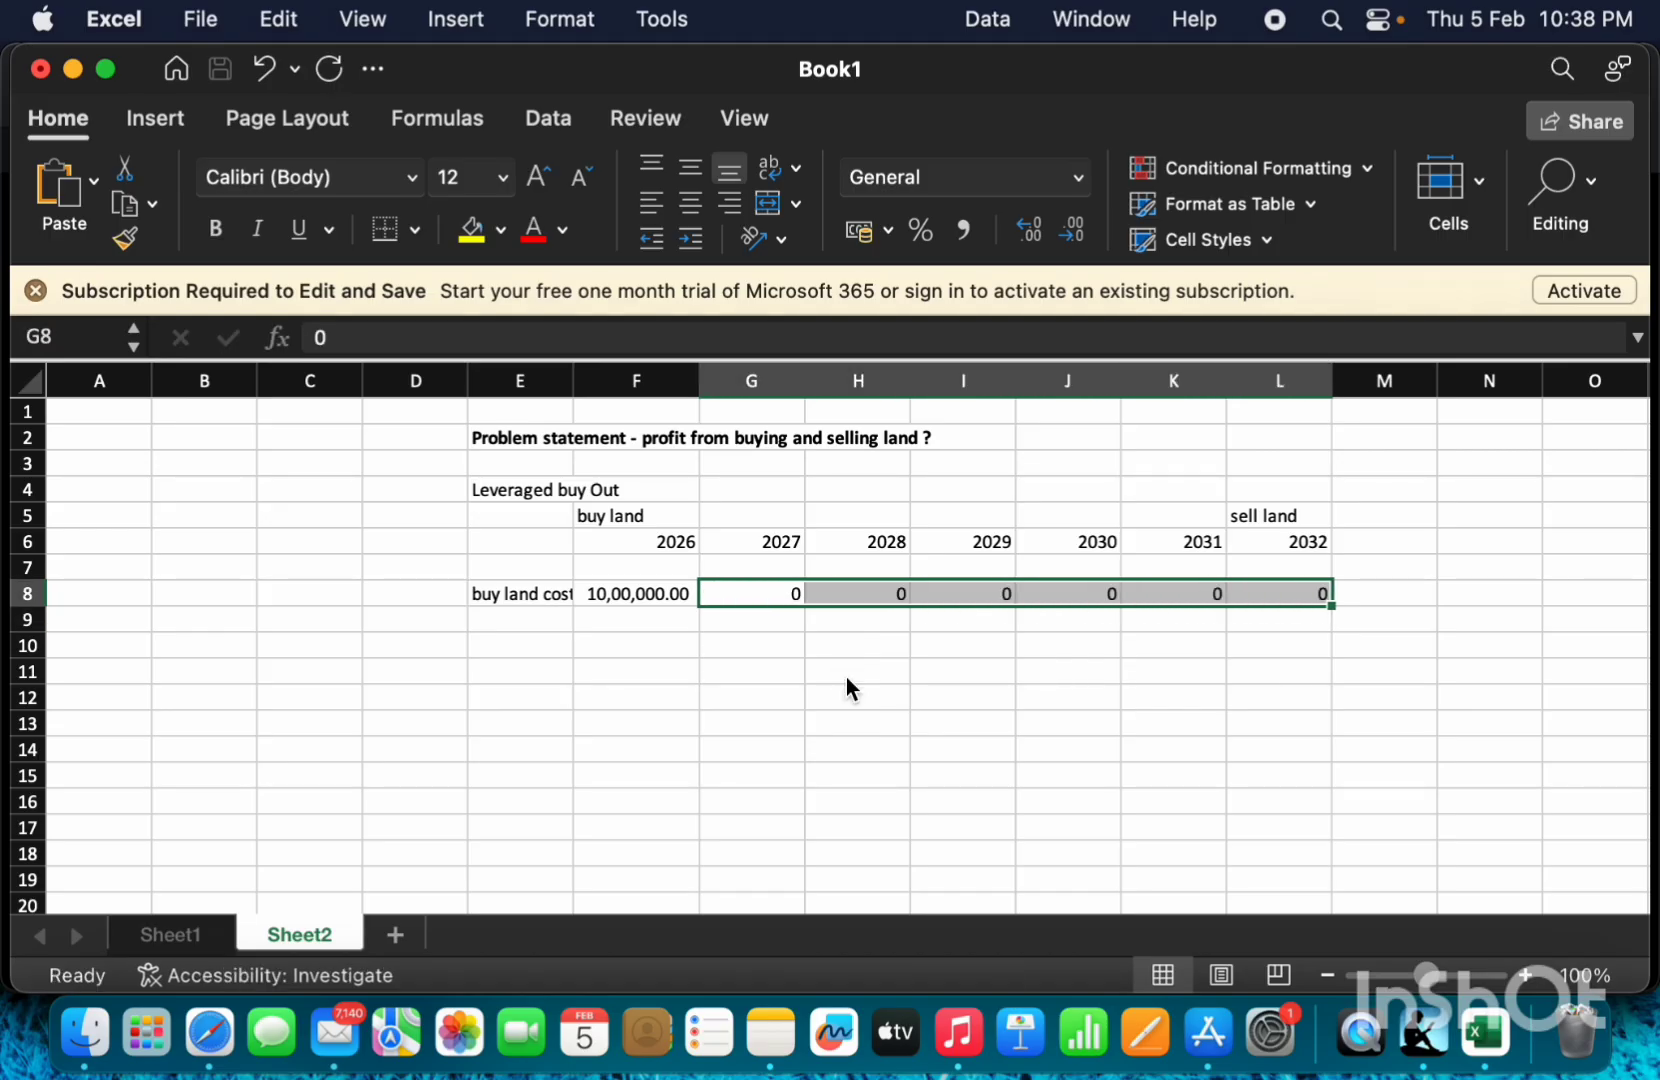
# Enter the row label "sell land cost" in cell E9.
pyautogui.press('Down')
pyautogui.press('Left')
pyautogui.press('Left')
pyautogui.press('Left')
pyautogui.press('Right')
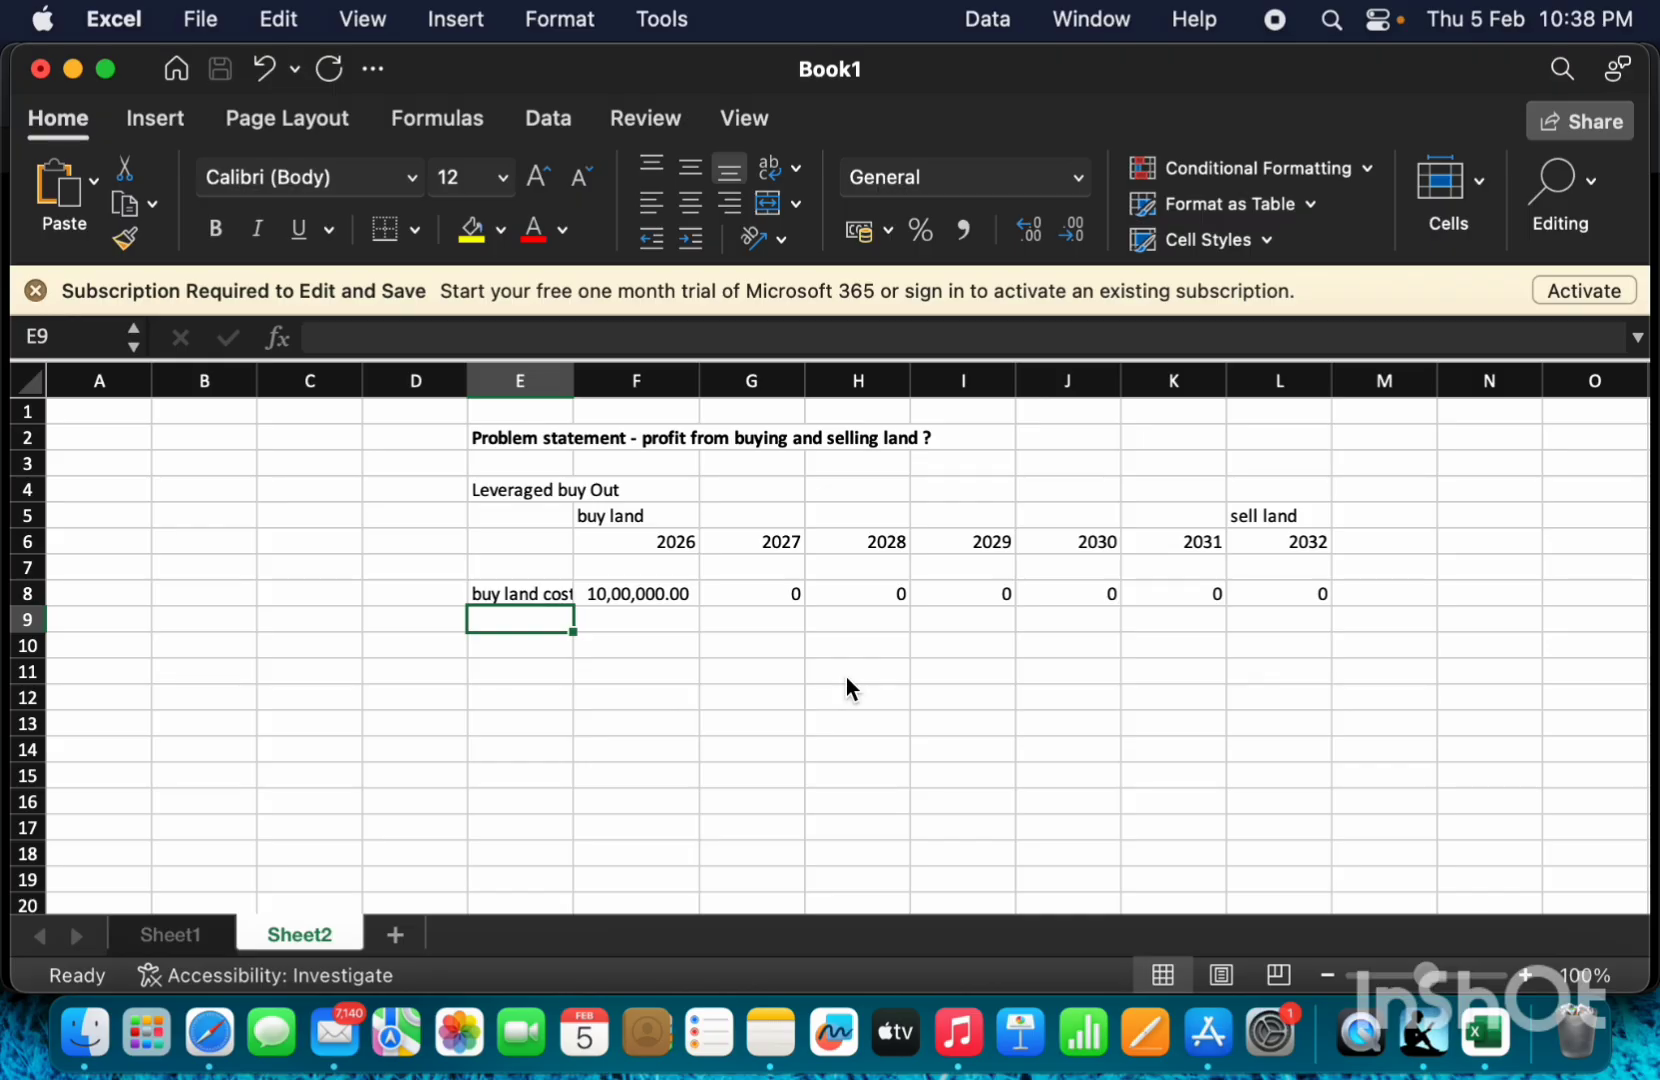
pyautogui.write('sell')
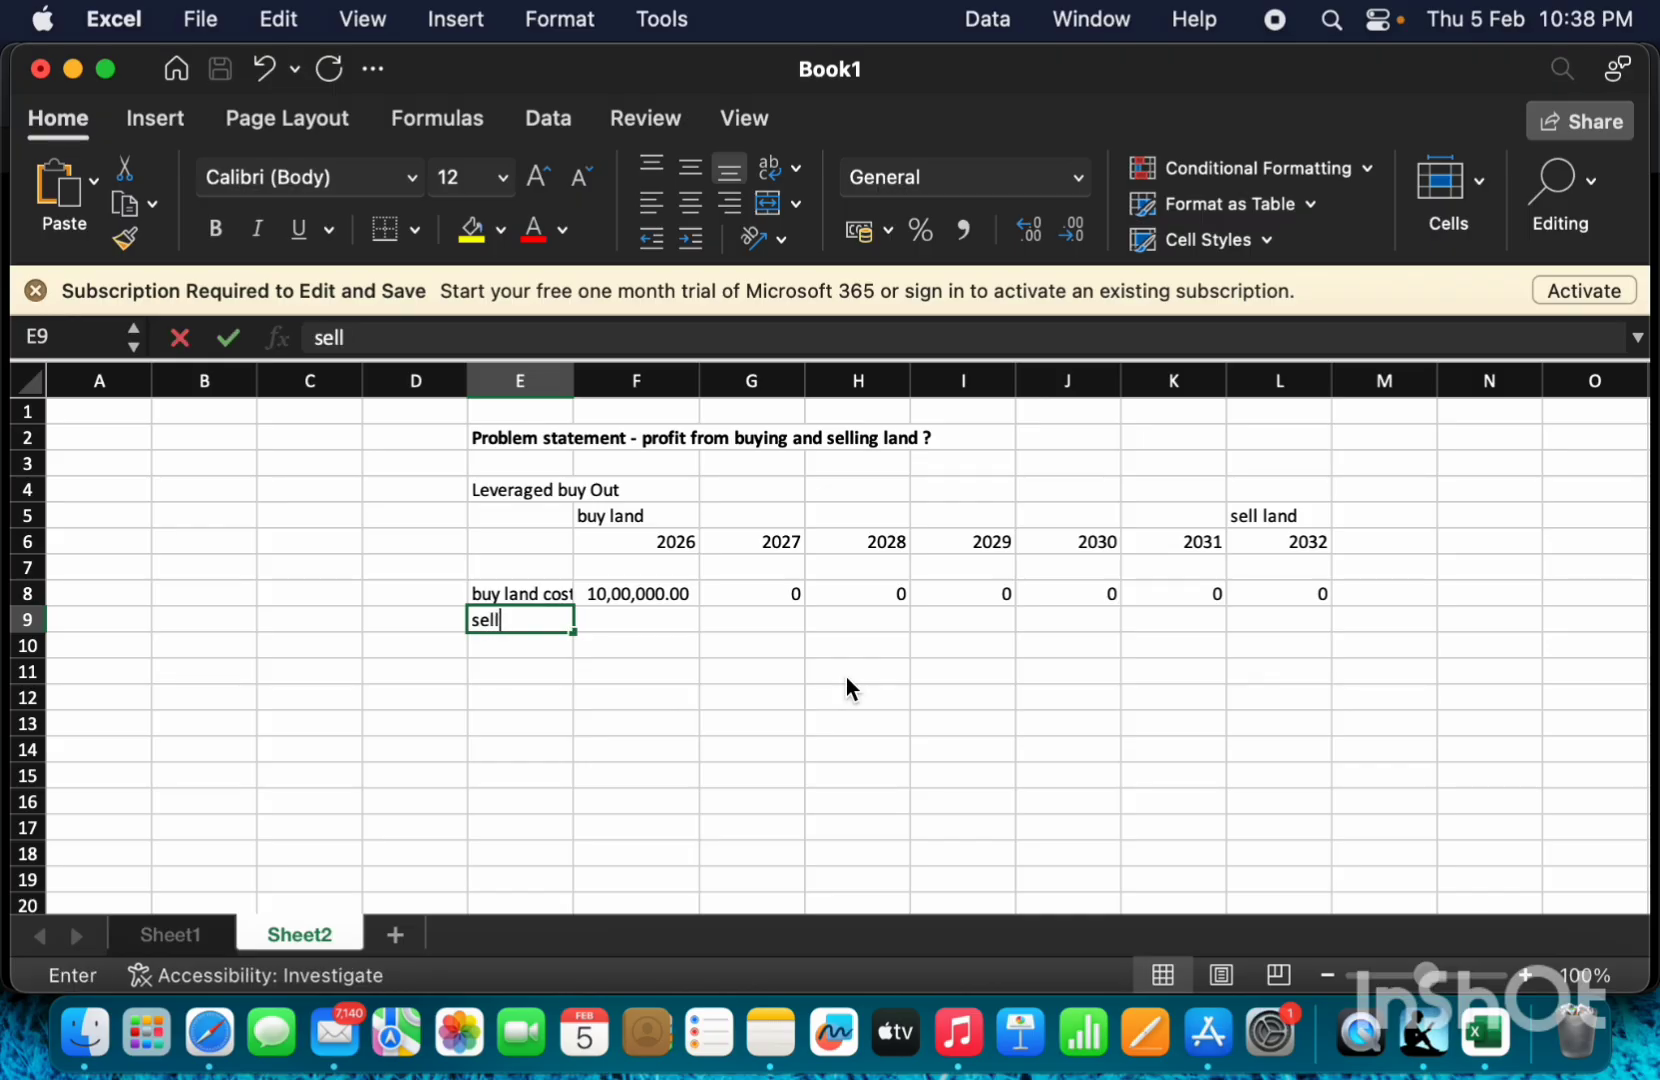
pyautogui.write(' land cost')
pyautogui.press('Return')
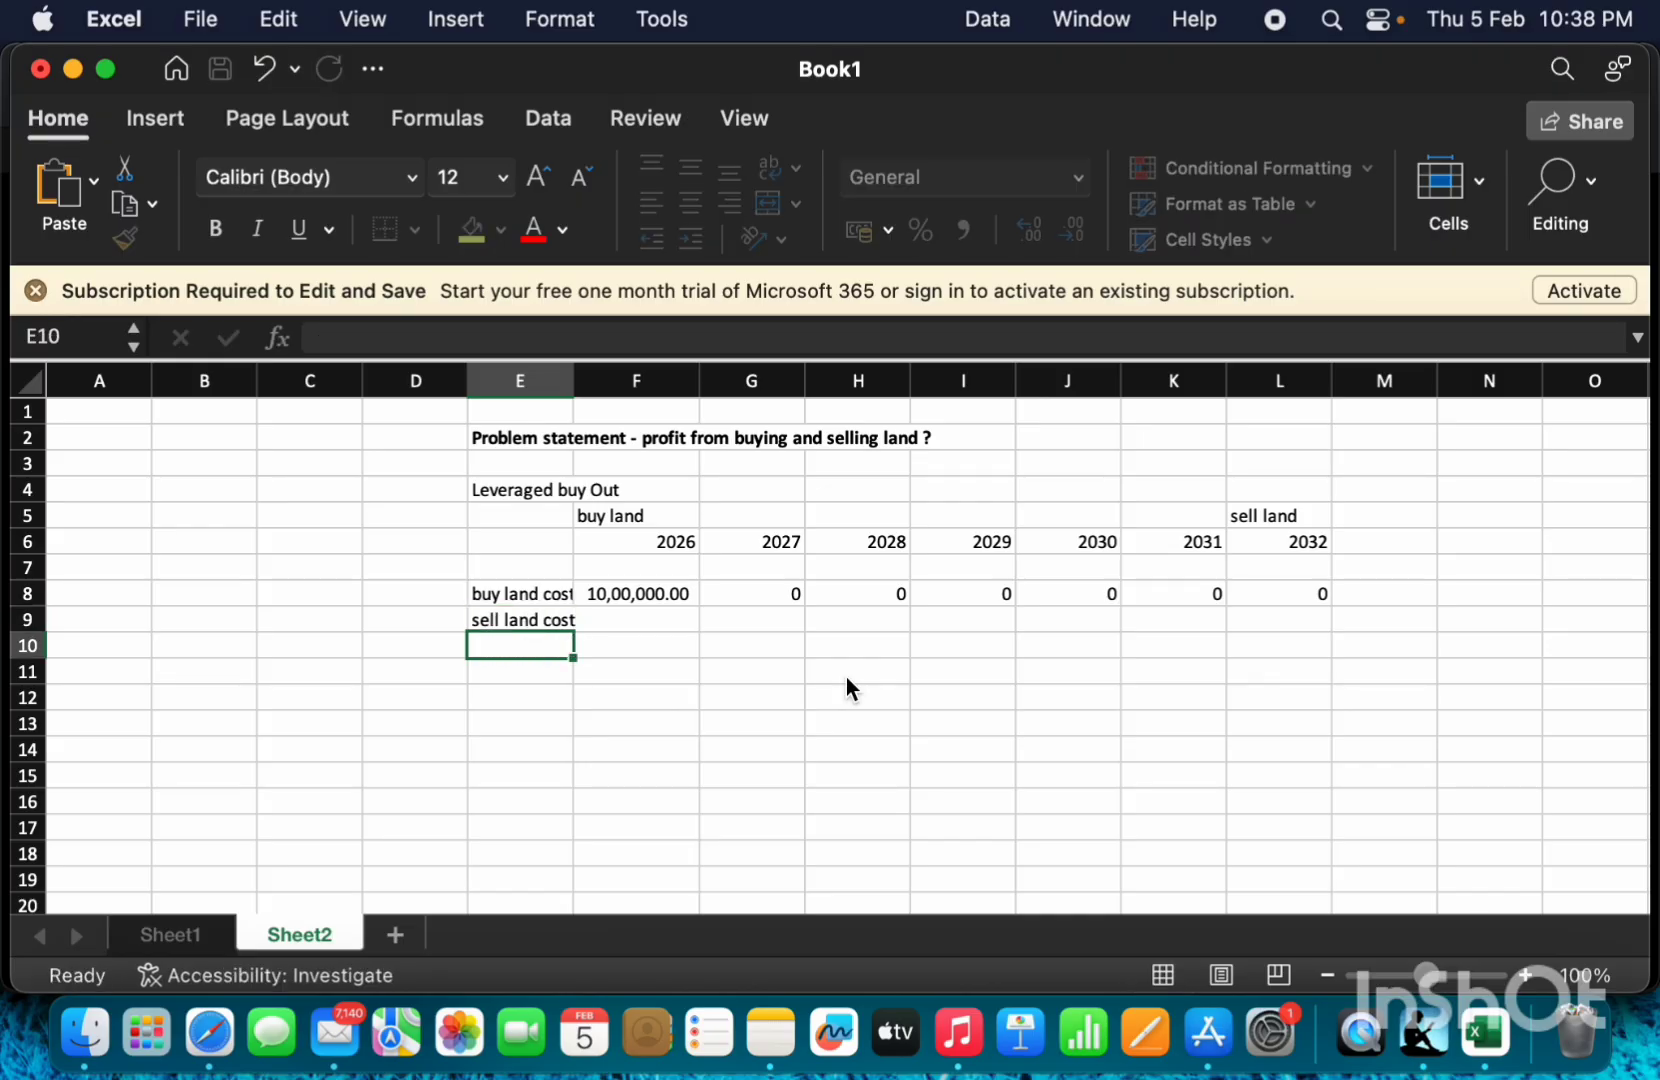
# Widen column E slightly so the "buy land cost" and "sell land cost" labels fit.
pyautogui.press('Up')
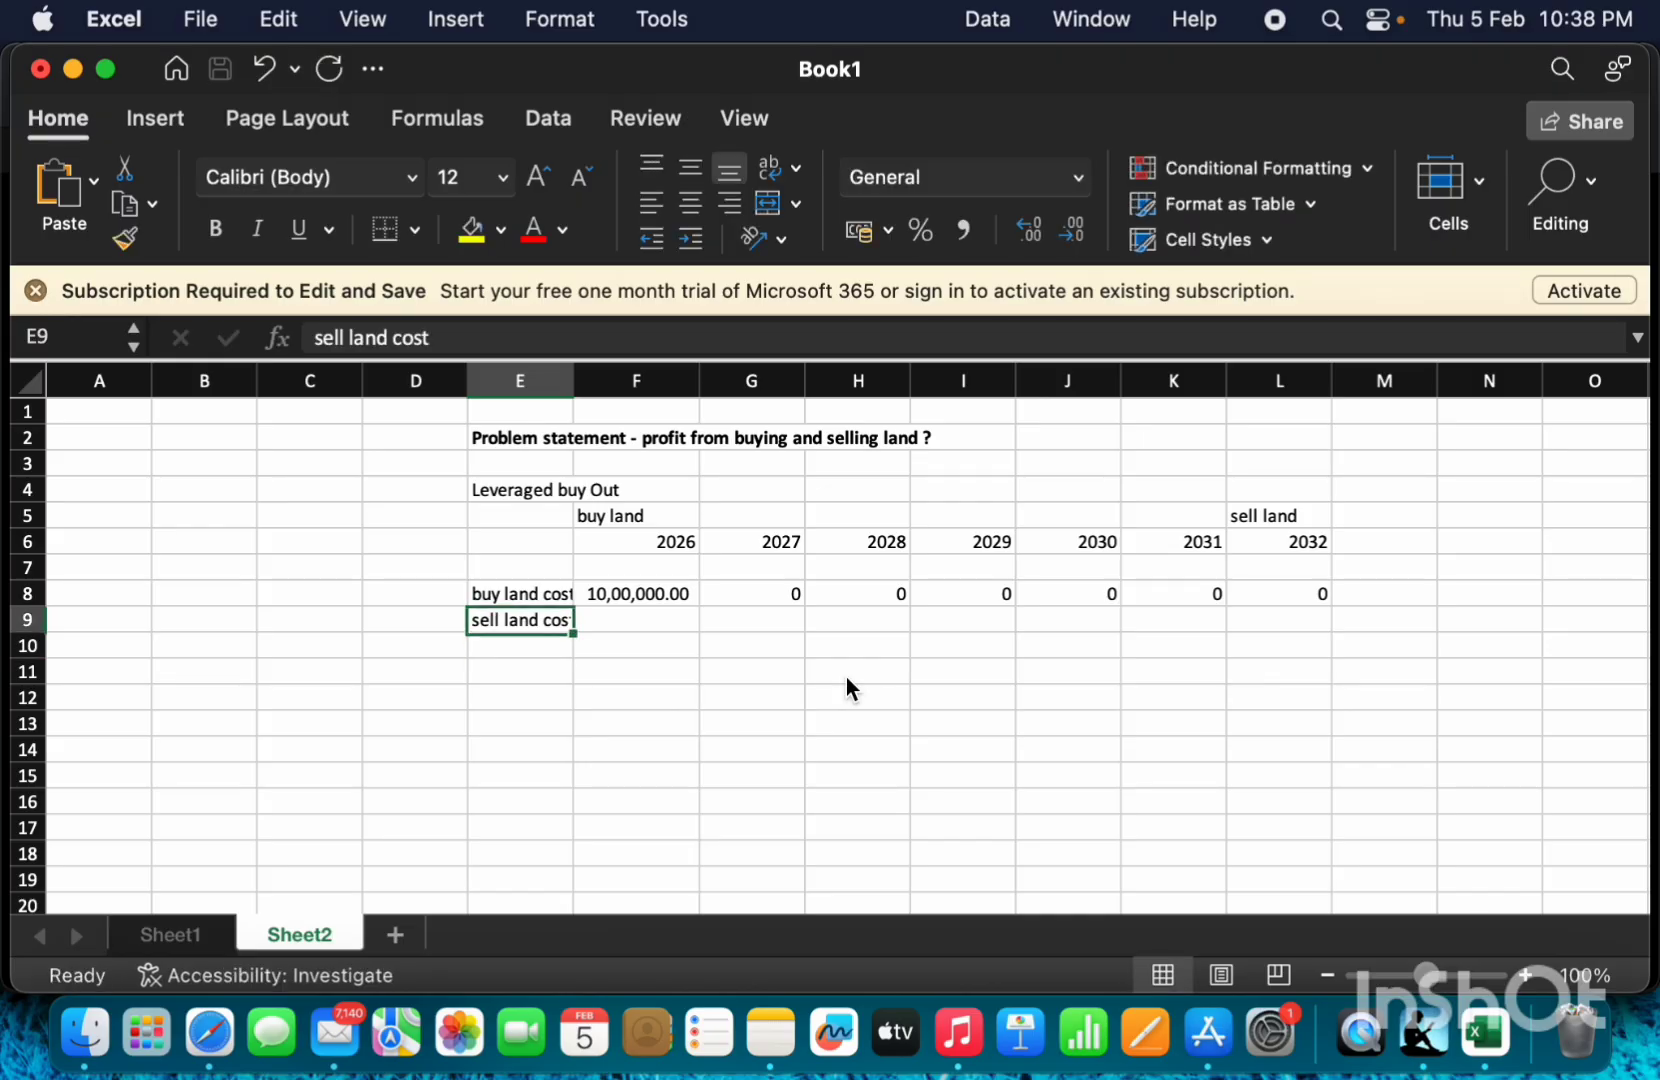
pyautogui.click(590, 381)
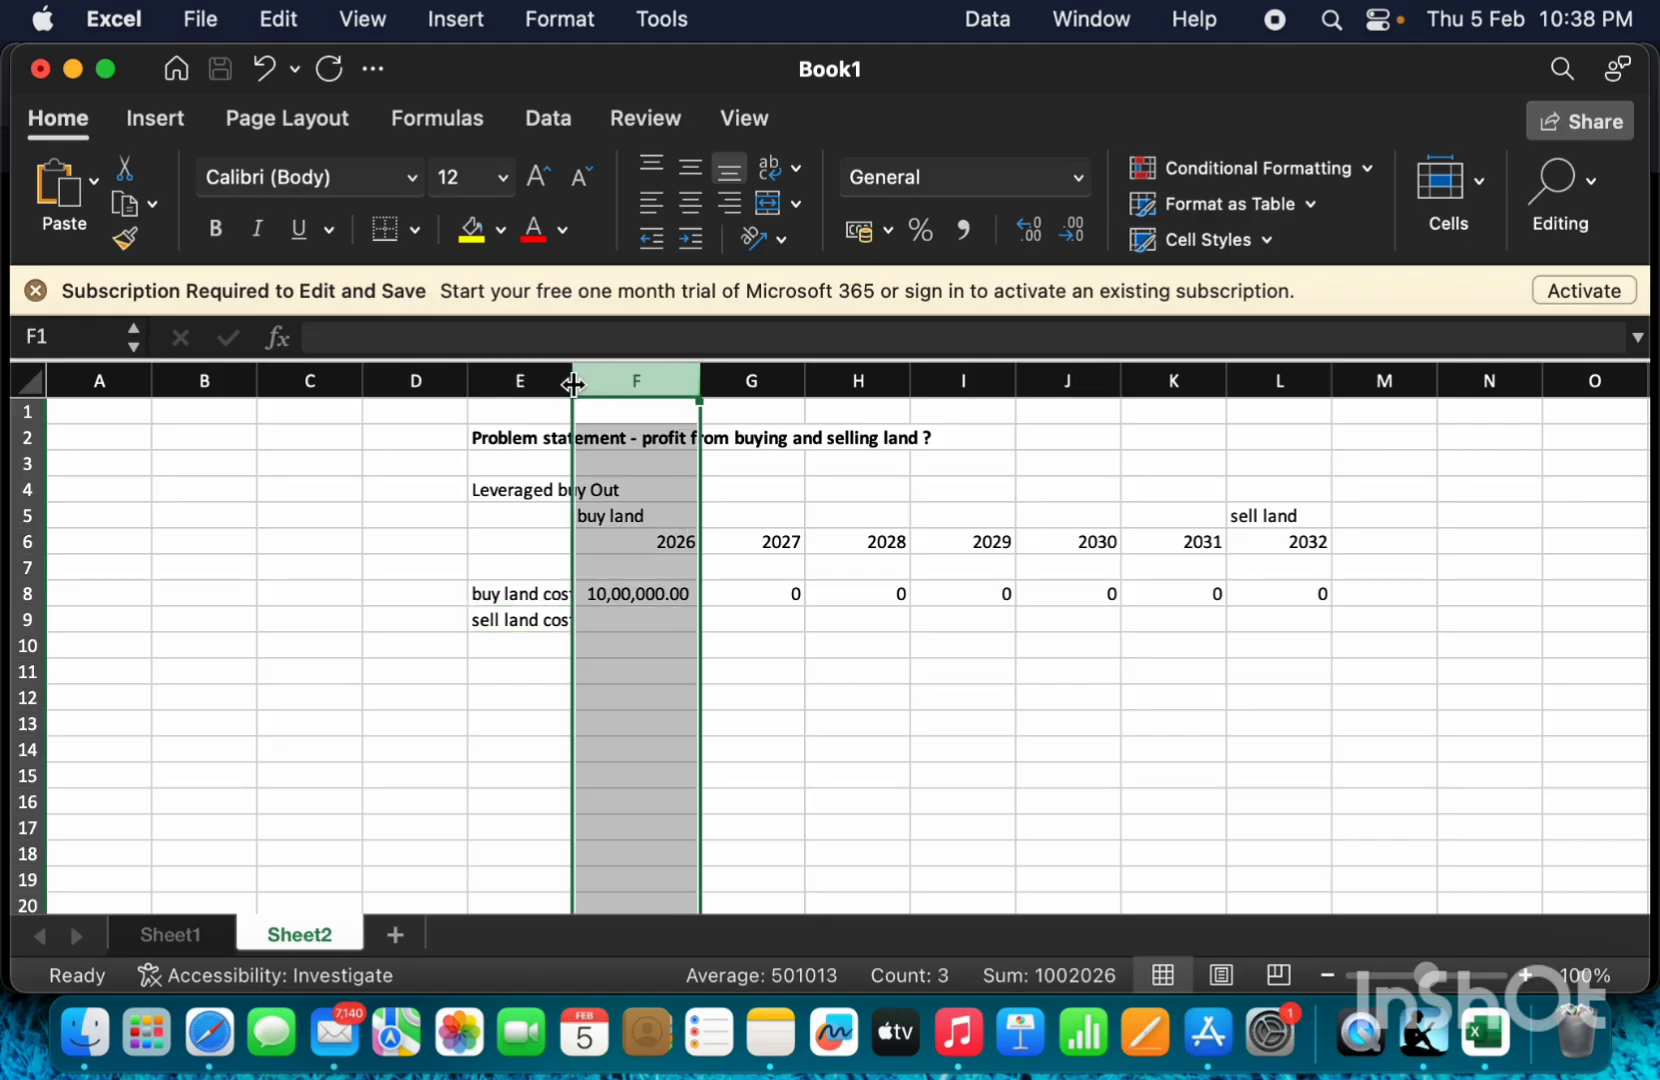
pyautogui.moveTo(573, 384); pyautogui.dragTo(590, 383)
pyautogui.click(691, 617)
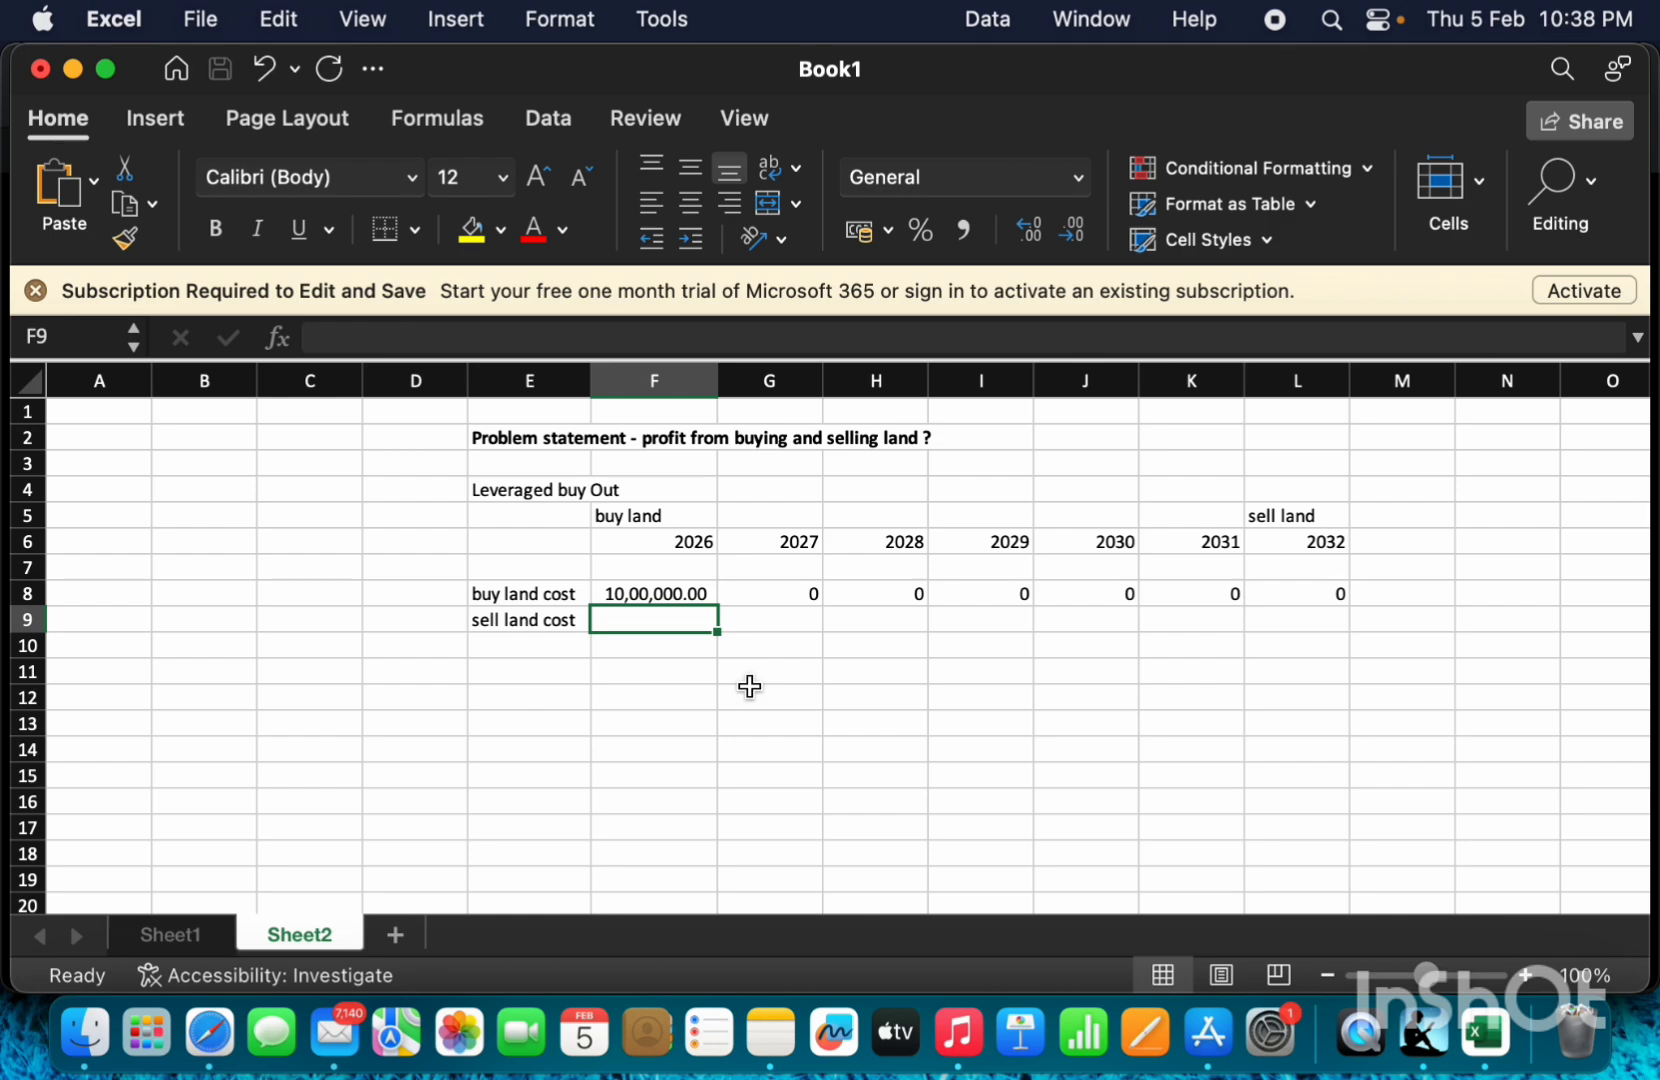
# Examine the 2026 purchase cost and the holding years 2027 to 2032 in the year row.
pyautogui.press('Right')
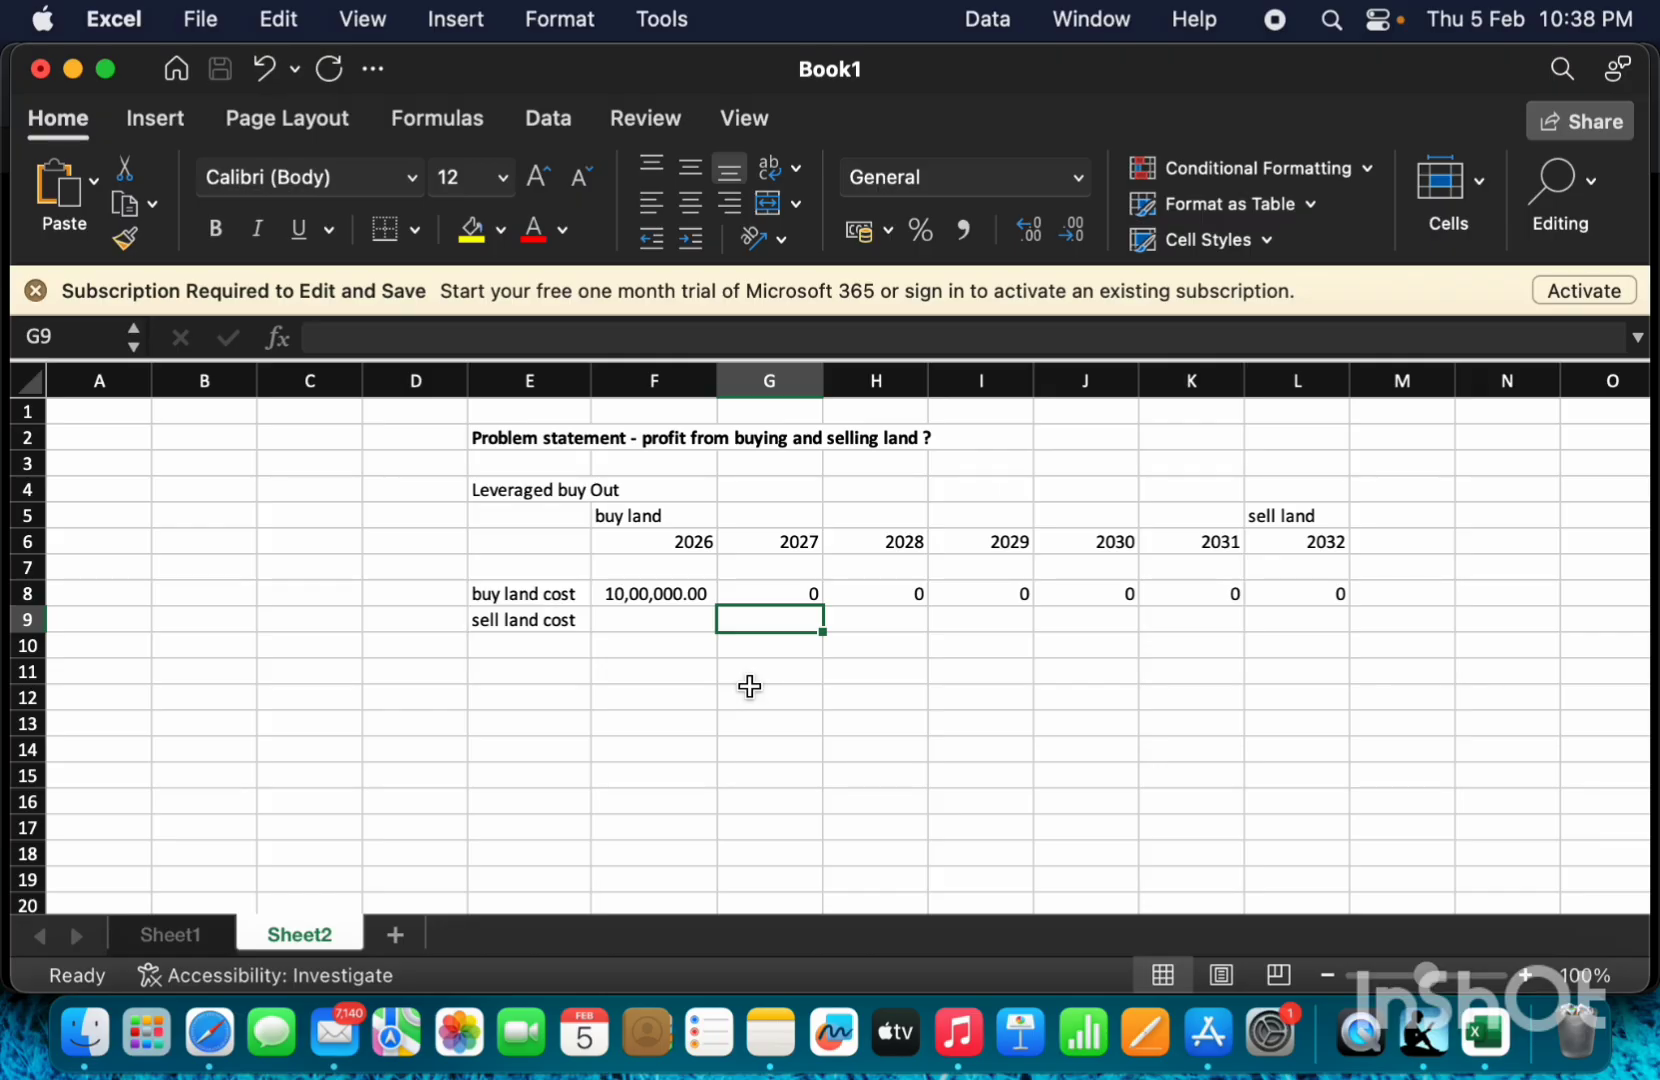
pyautogui.press('Up')
pyautogui.press('Left')
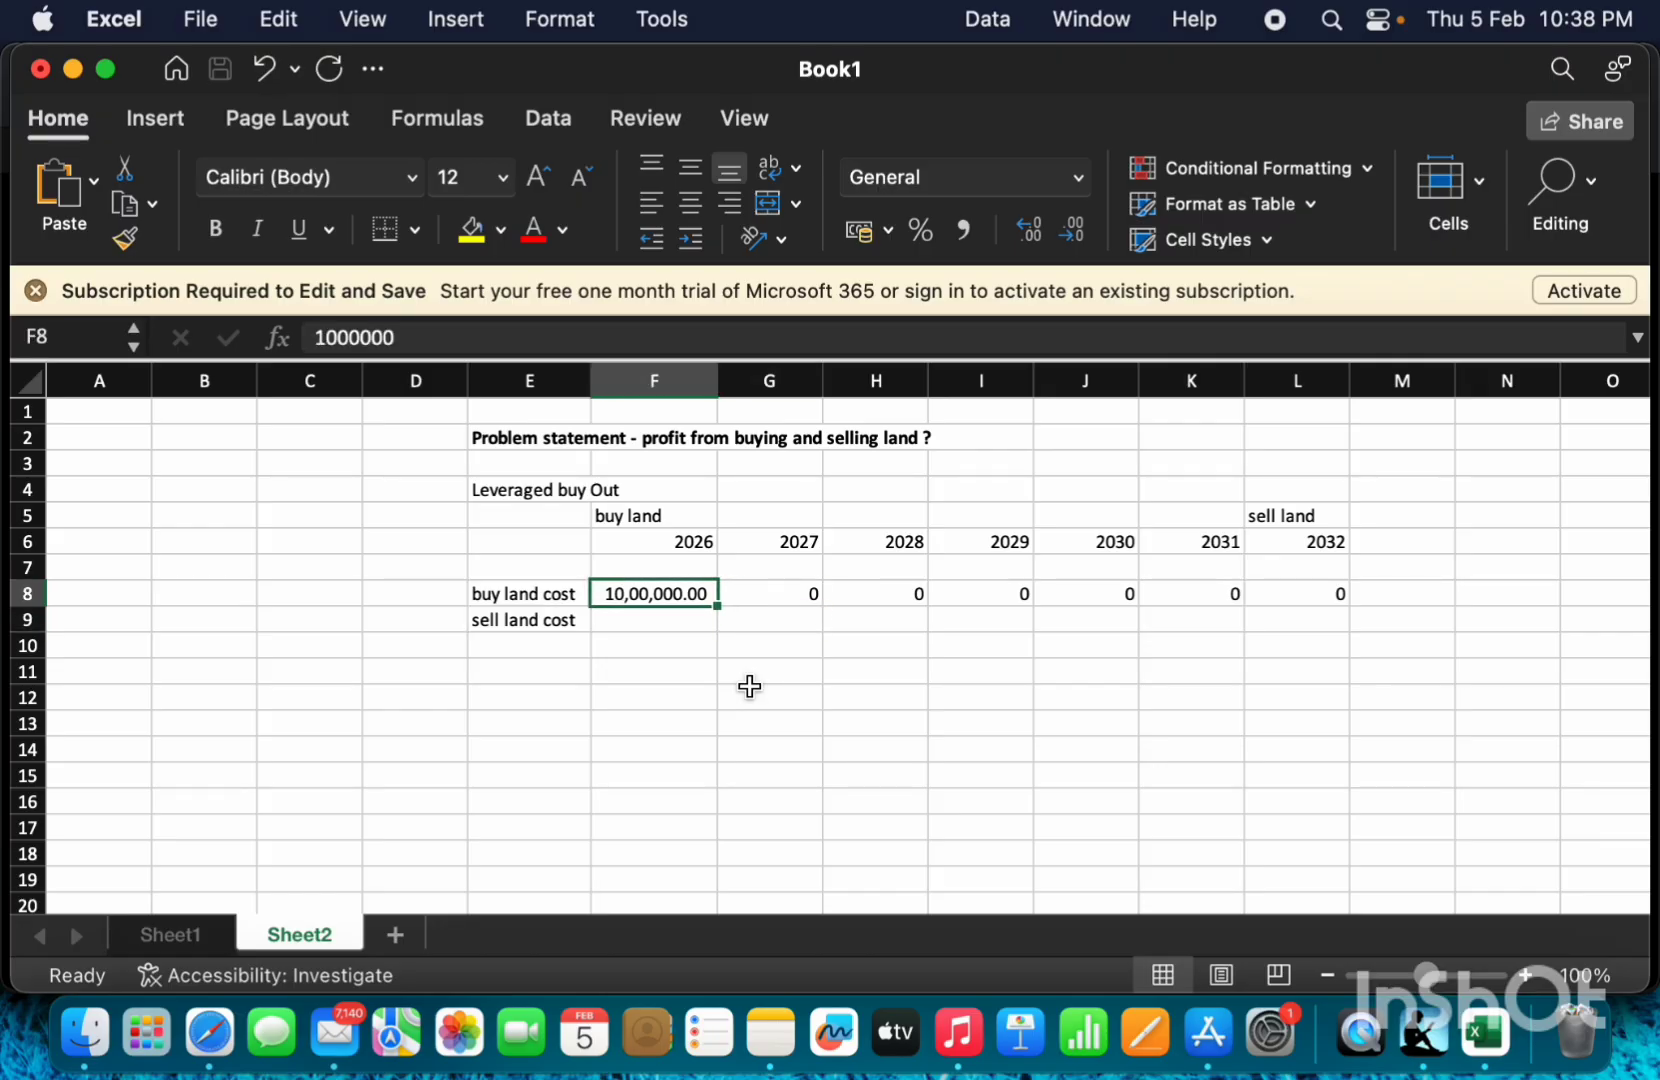
pyautogui.press('Right')
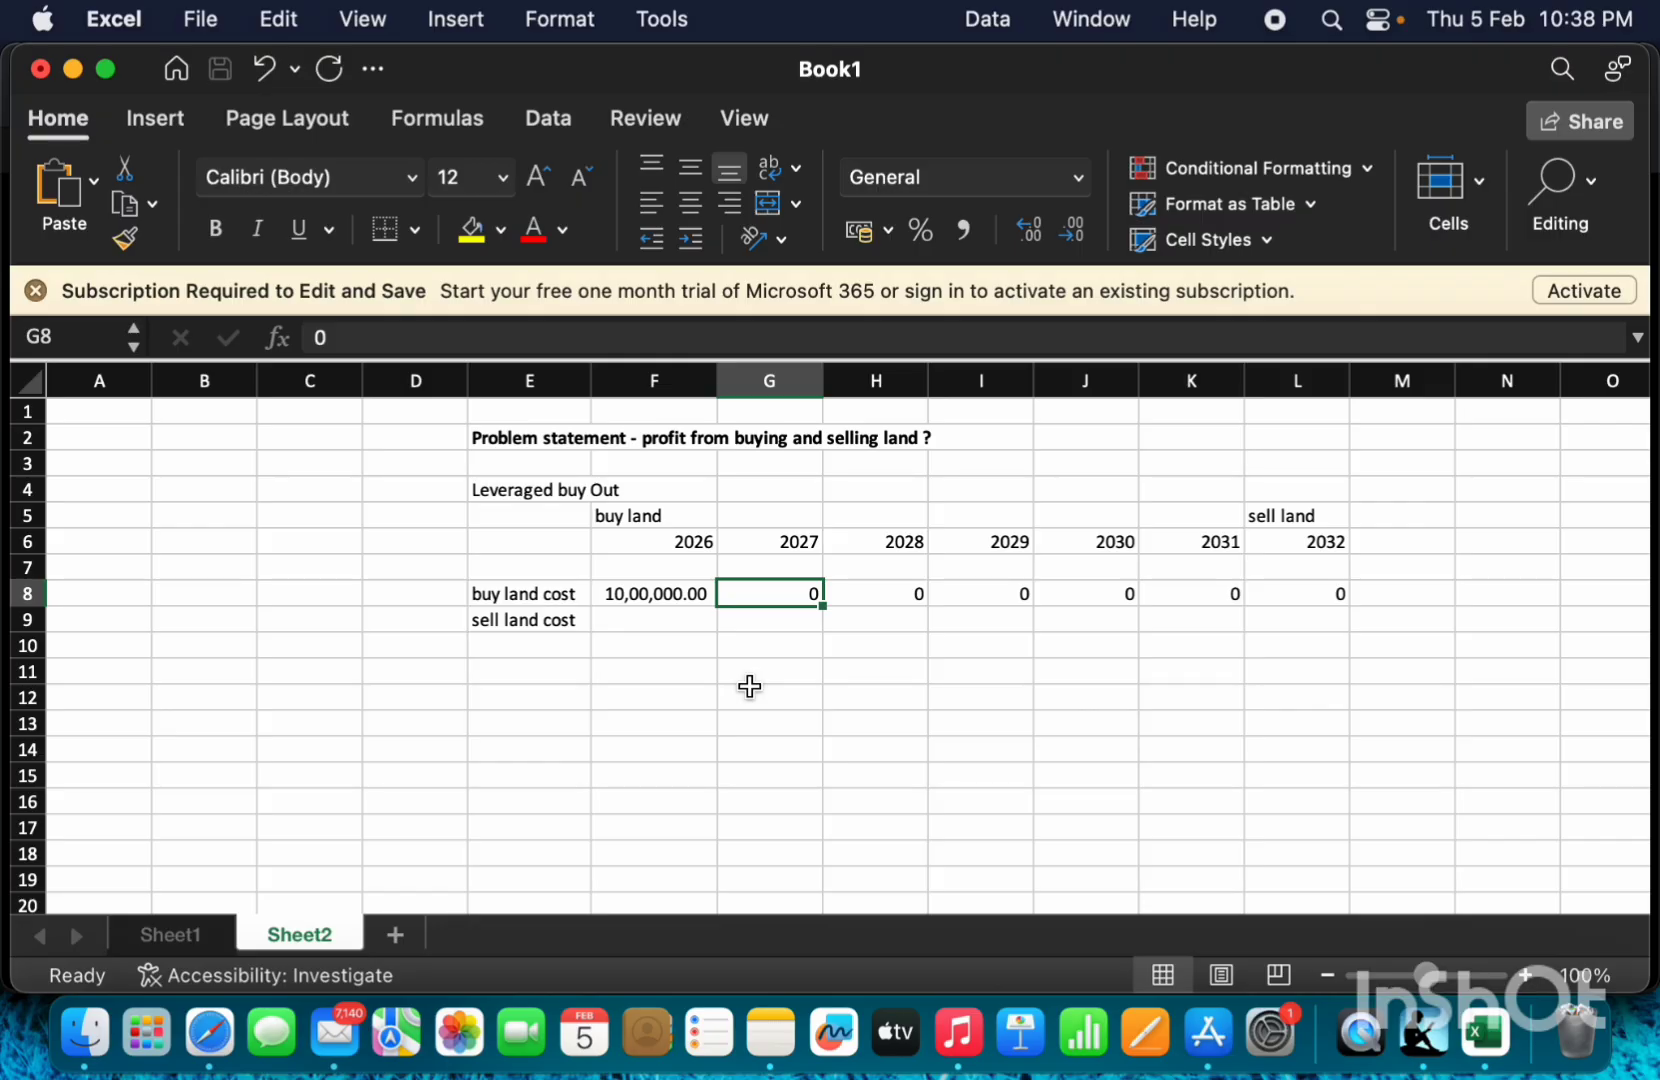
pyautogui.press('Up')
pyautogui.press('Up')
pyautogui.hotkey('shift', 'Right')
pyautogui.hotkey('shift', 'Right')
pyautogui.hotkey('shift', 'Right')
pyautogui.hotkey('shift', 'Right')
pyautogui.hotkey('shift', 'Right')
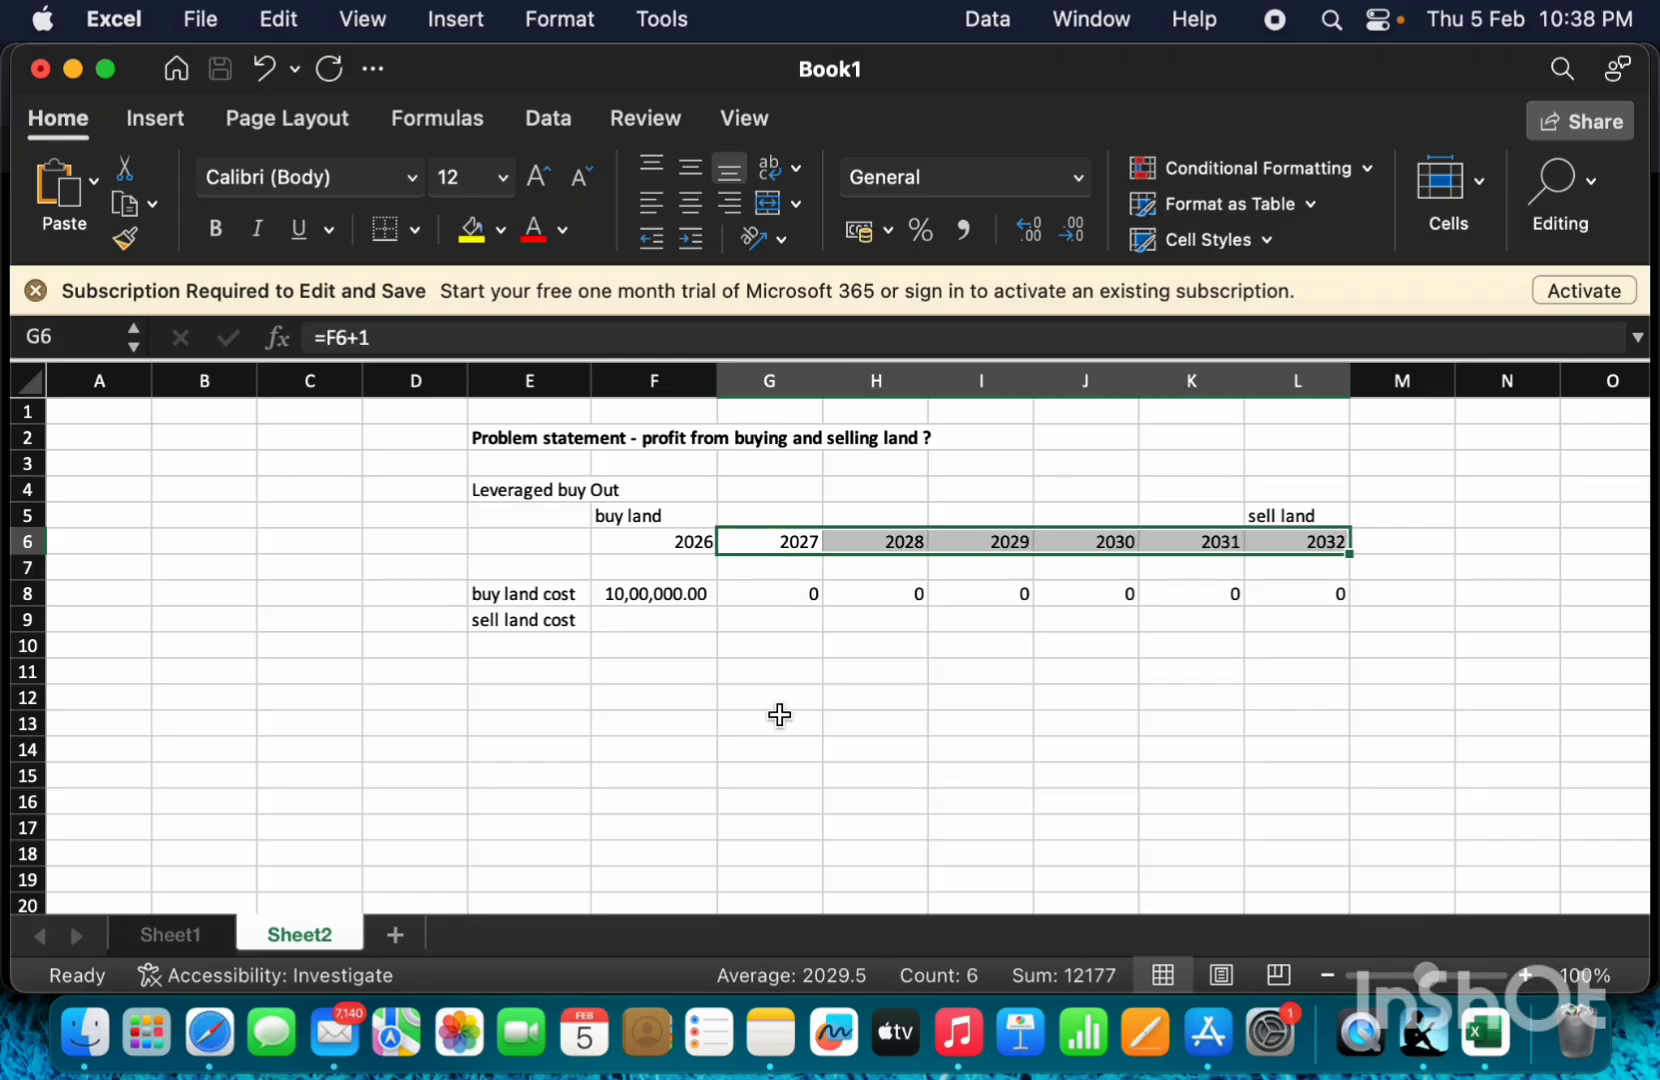
# Calculate the 2032 land selling price in L9 with the formula =F8*(1+10%)^6.
pyautogui.click(1293, 624)
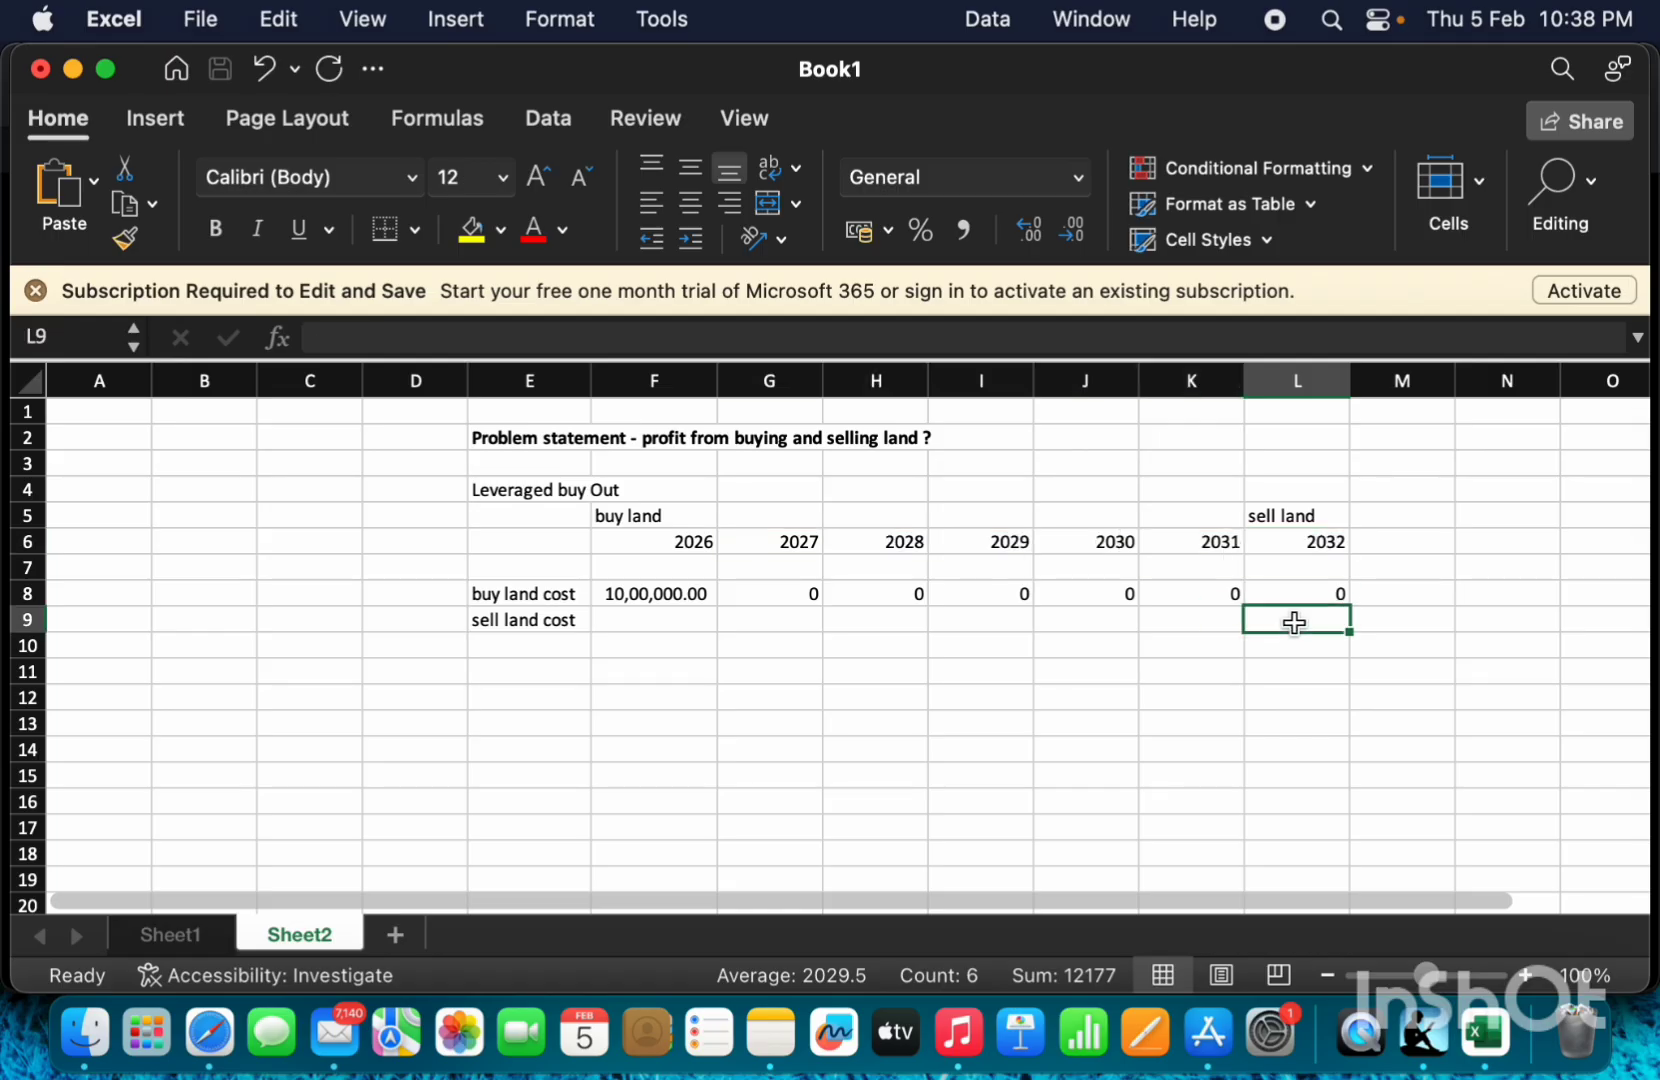
pyautogui.write('=')
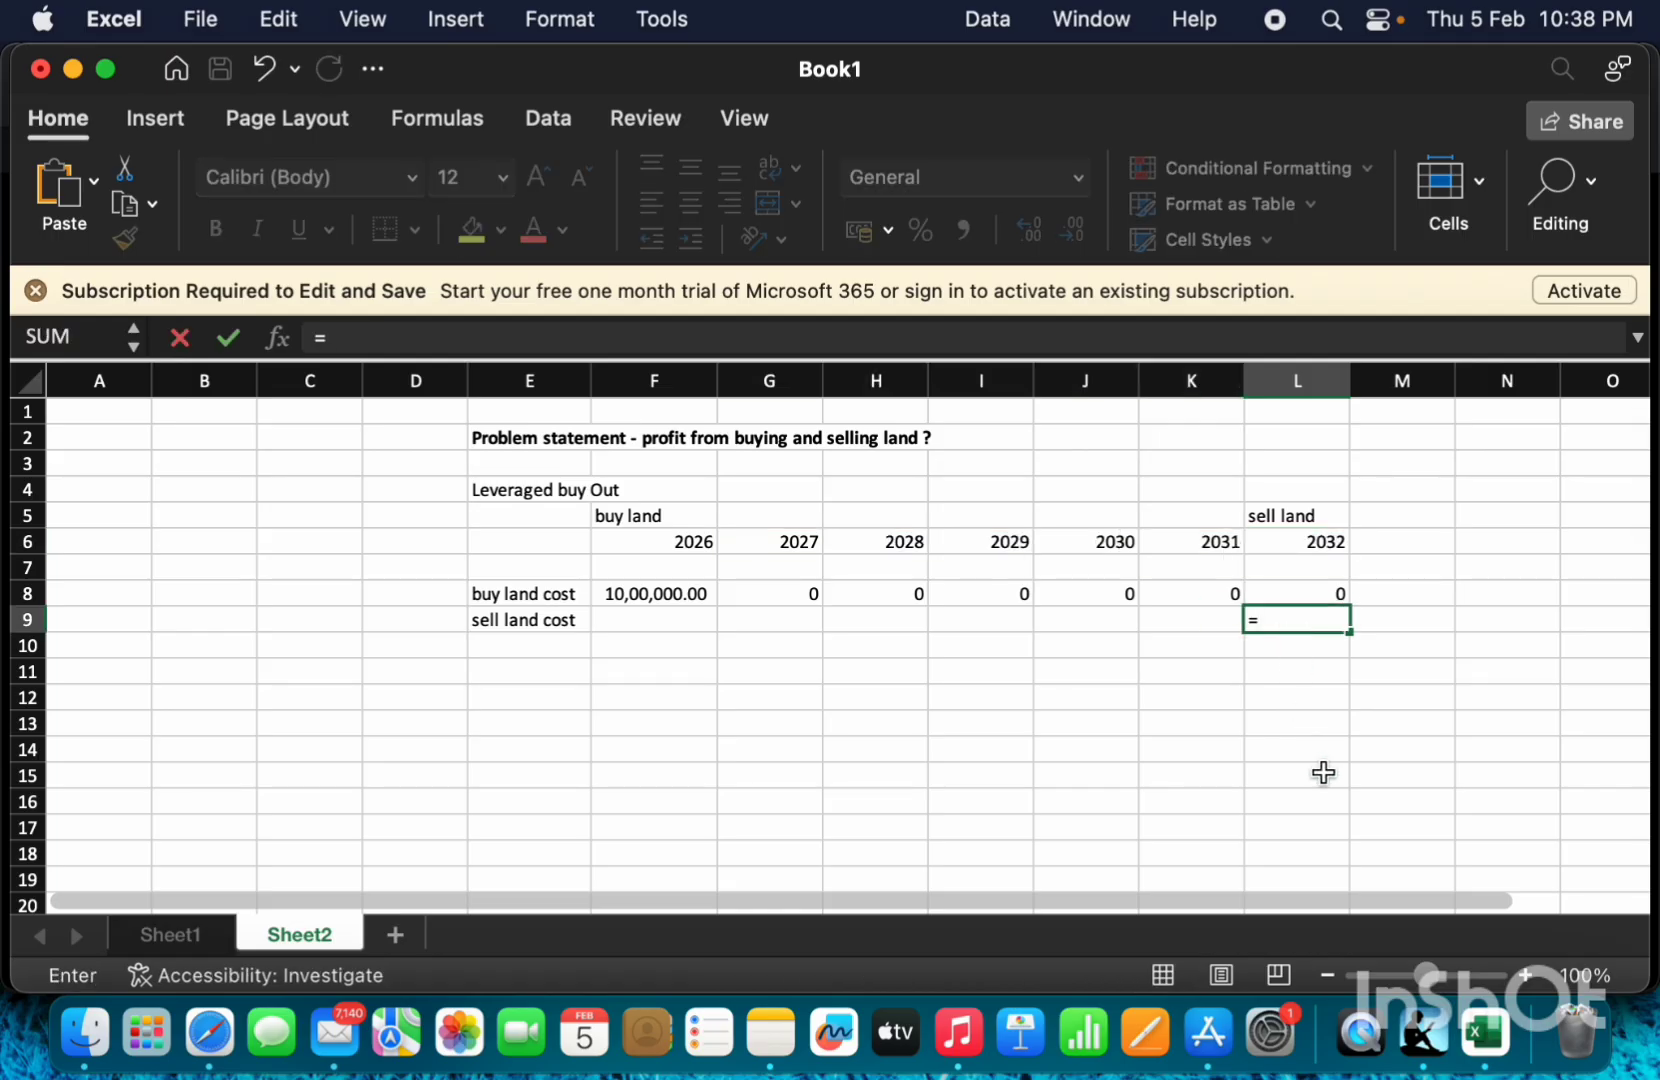
pyautogui.press('Left')
pyautogui.press('Up')
pyautogui.press('Left')
pyautogui.press('Left')
pyautogui.press('Left')
pyautogui.press('Left')
pyautogui.press('Left')
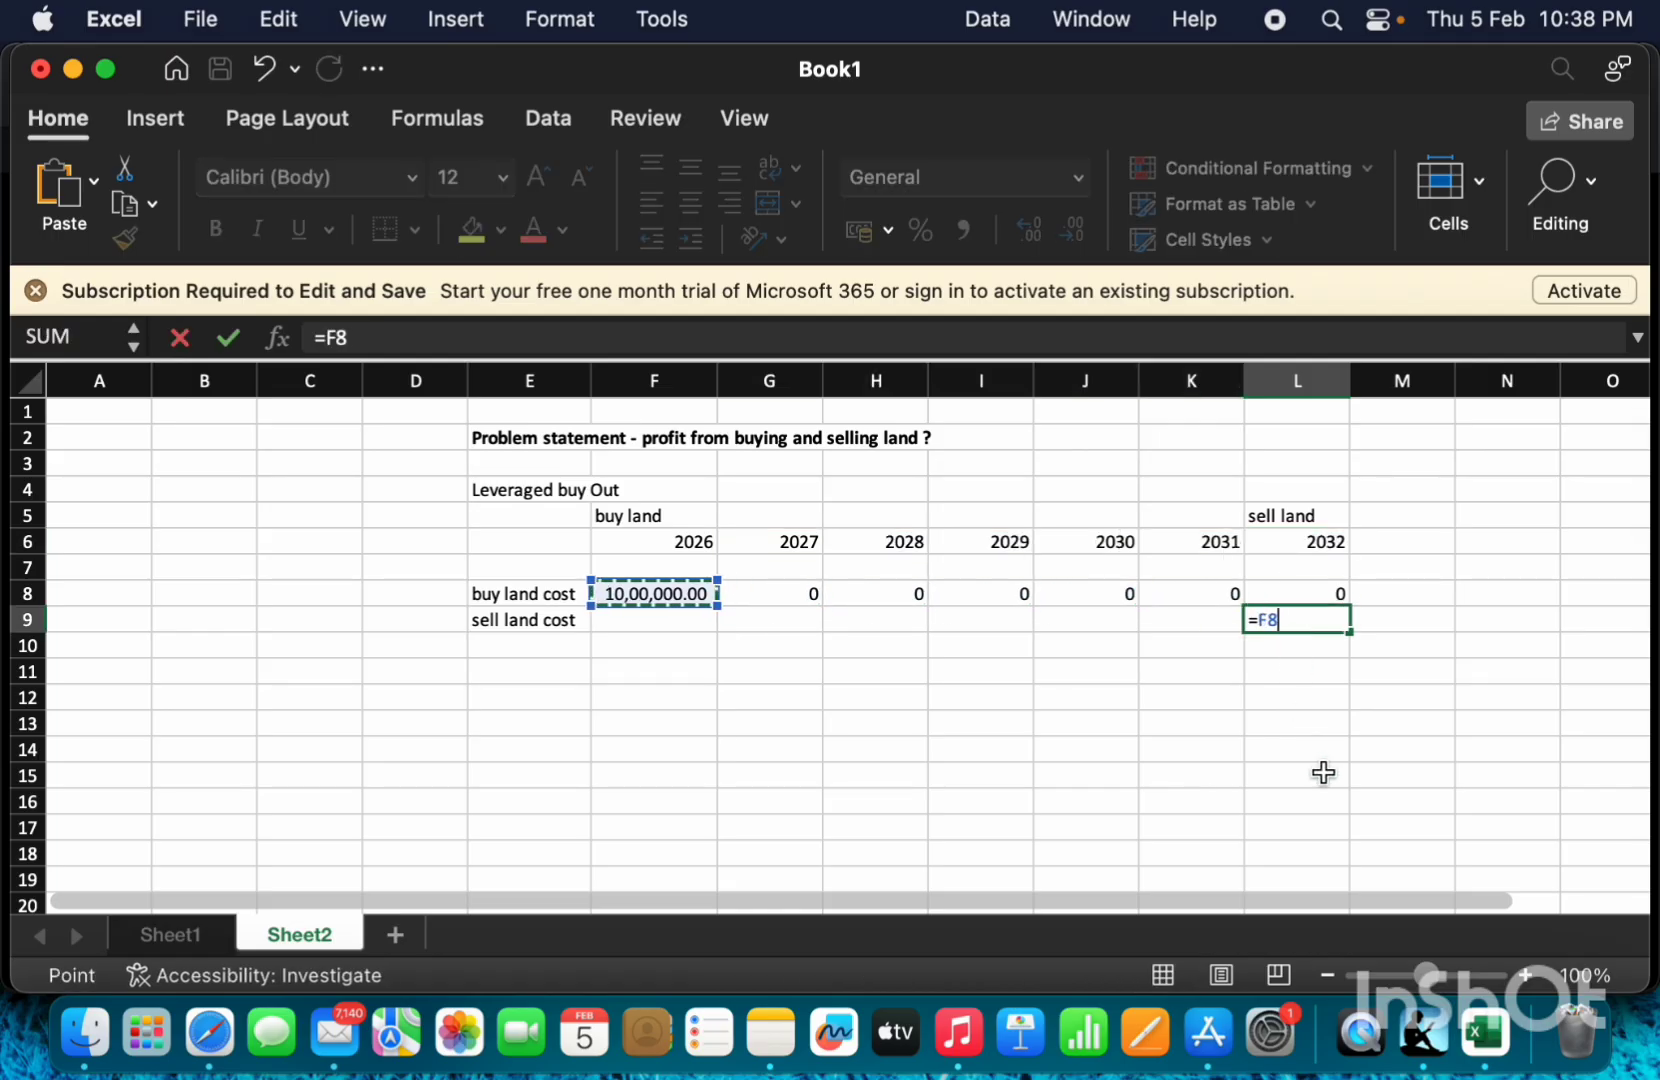
pyautogui.write('*')
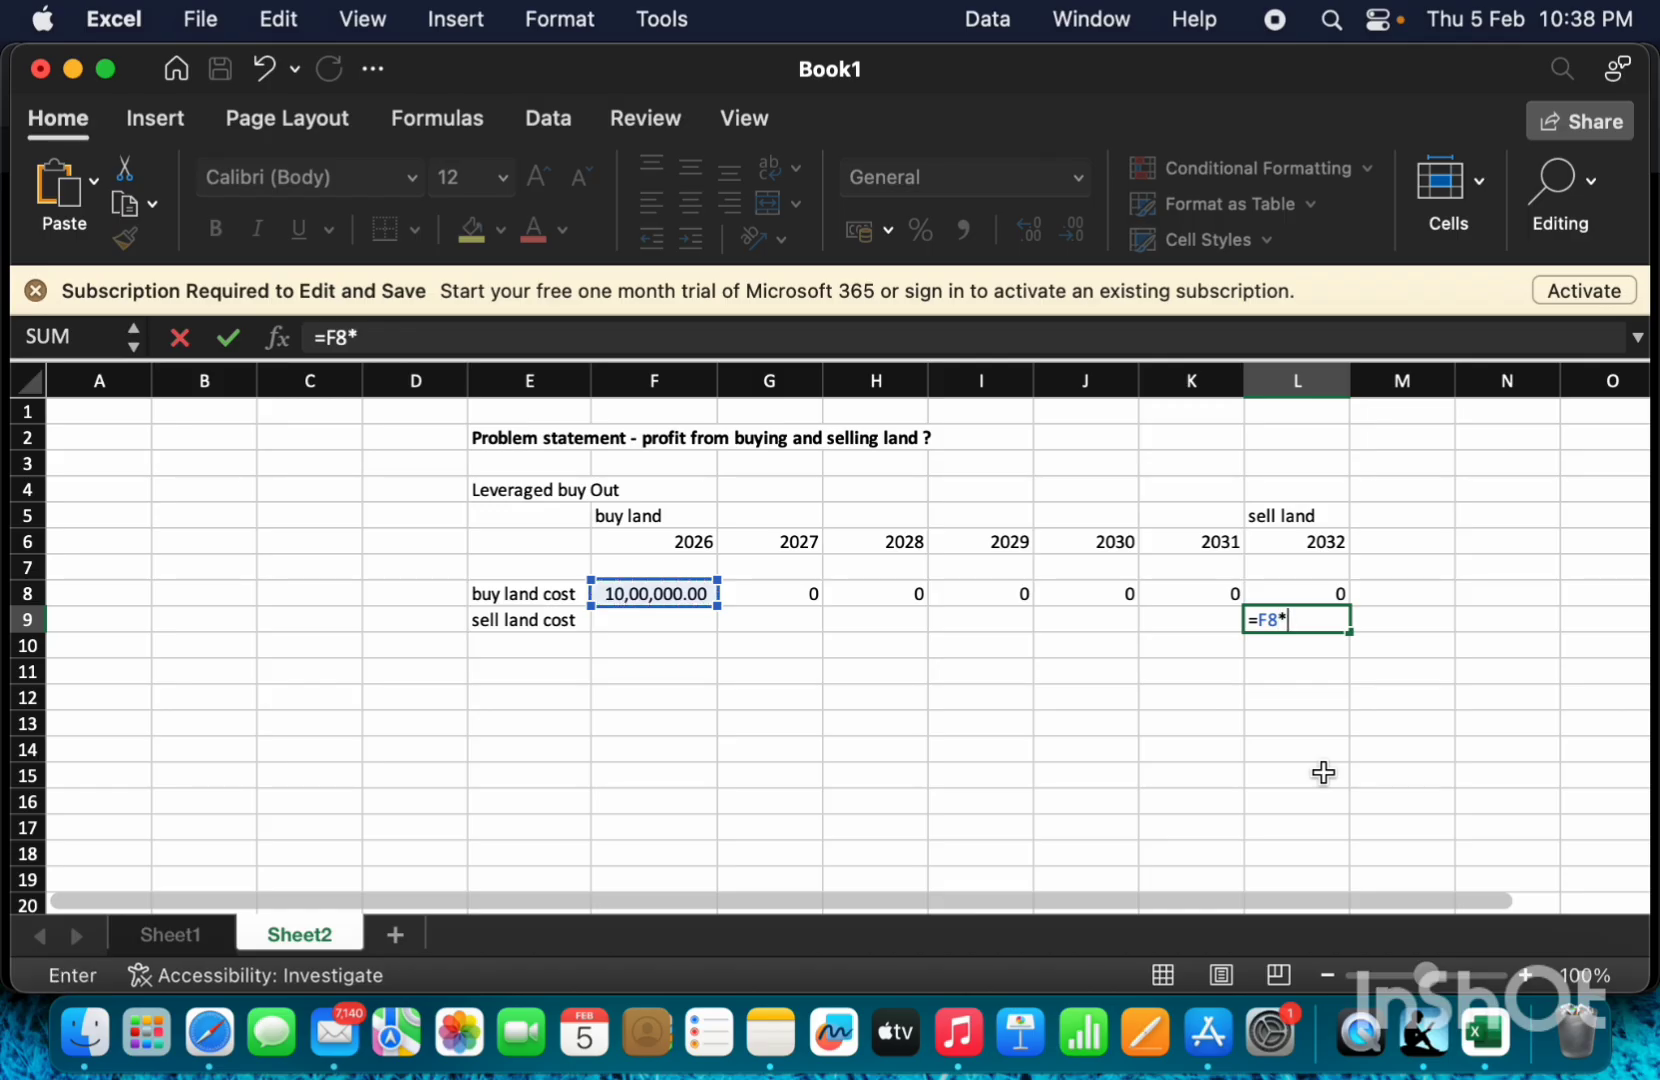
pyautogui.write('(1+10%)')
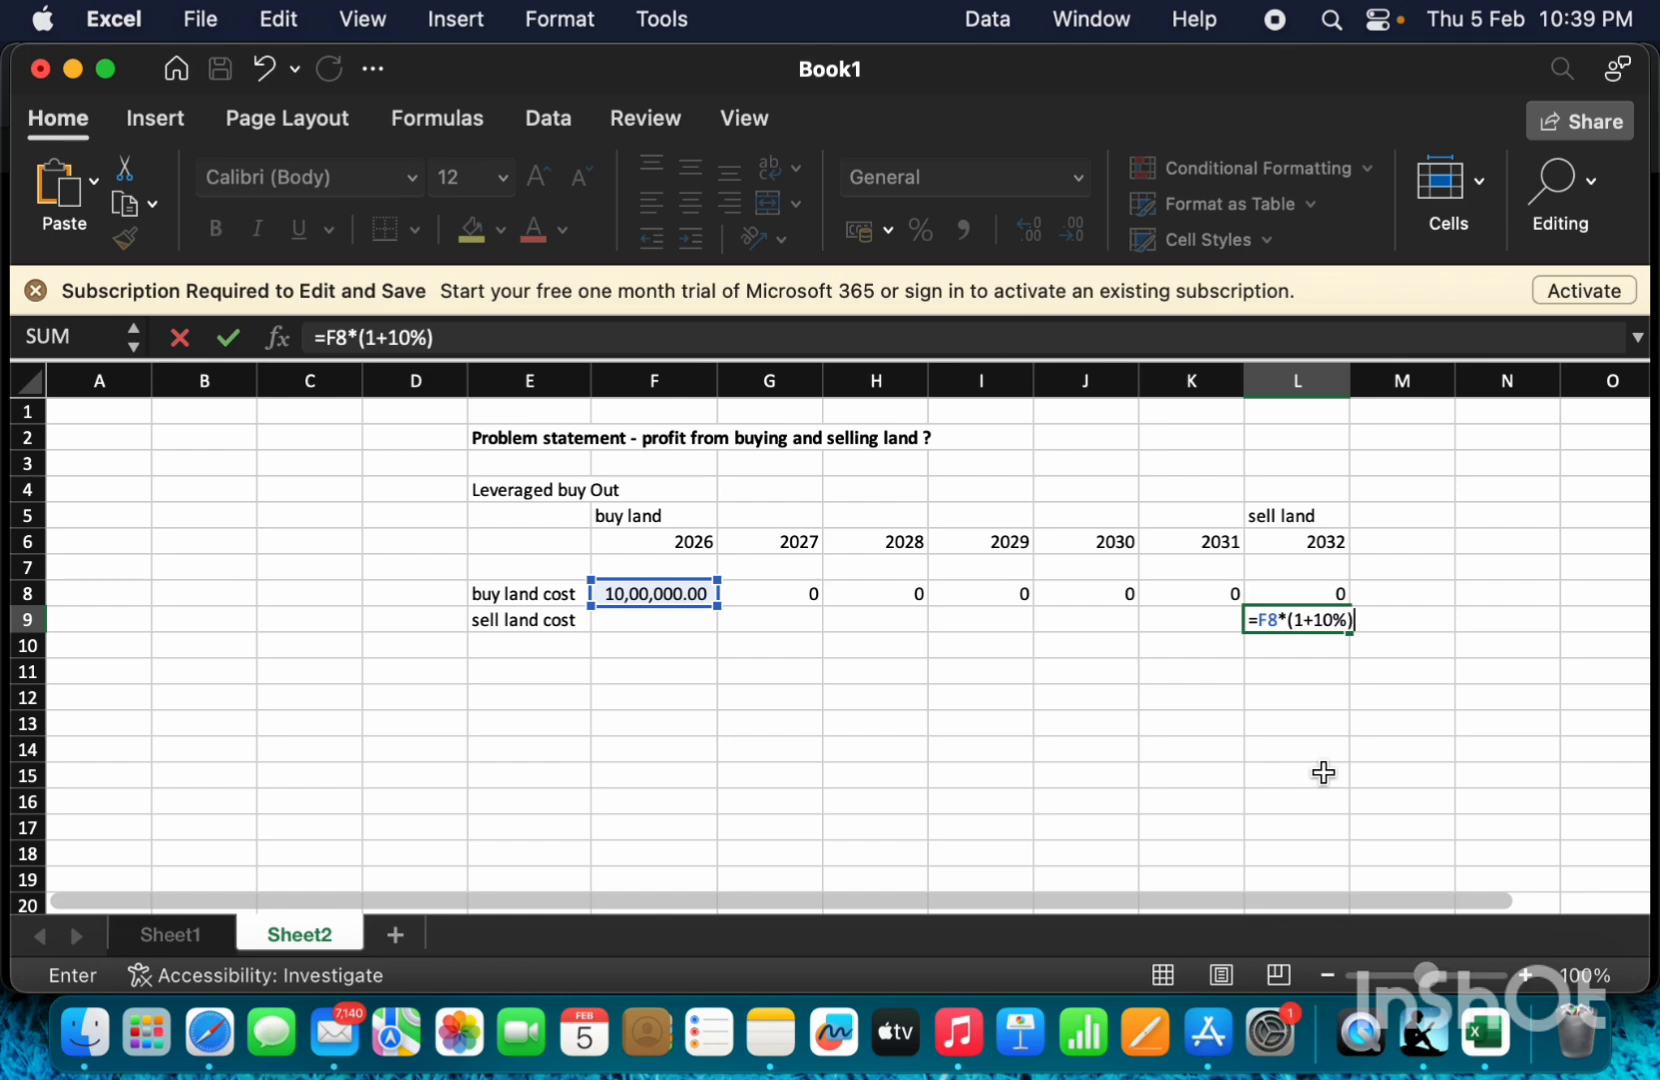
pyautogui.write('^6')
pyautogui.press('Return')
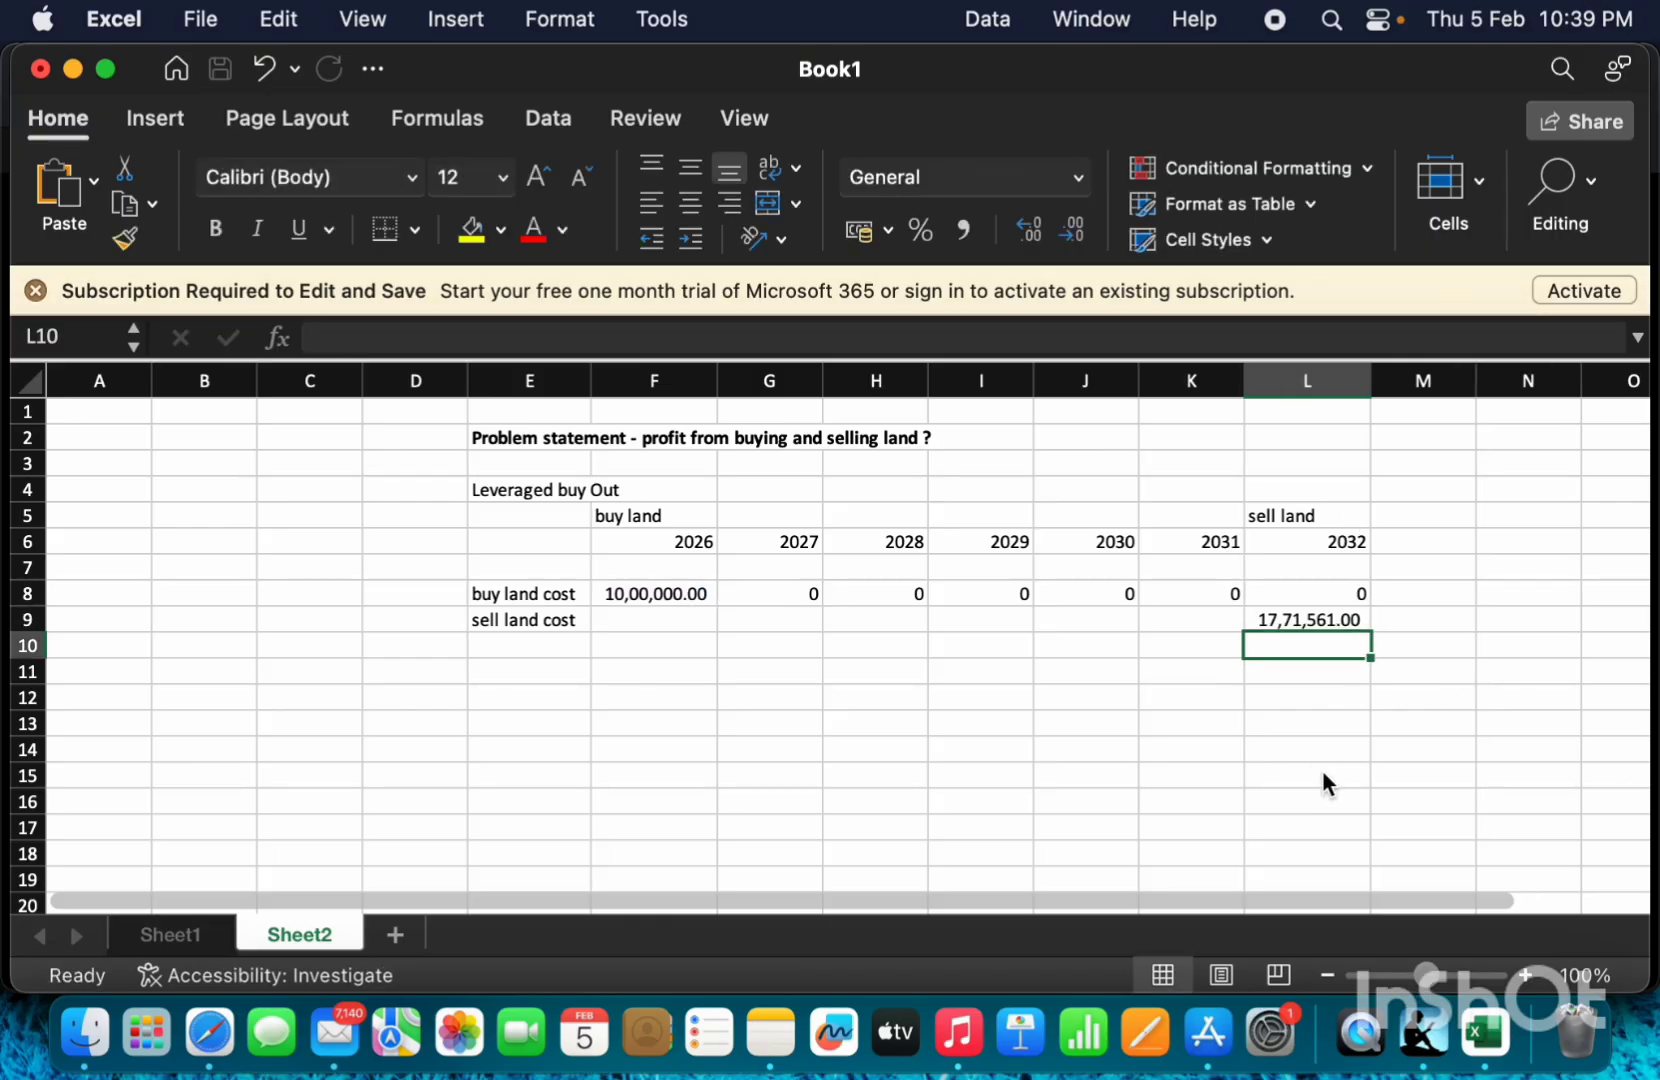
# Enter the label "land cost" in cell C11 below the yearly schedule.
pyautogui.press('Up')
pyautogui.press('Left')
pyautogui.press('Left')
pyautogui.press('Left')
pyautogui.press('Left')
pyautogui.press('Left')
pyautogui.press('Left')
pyautogui.press('Left')
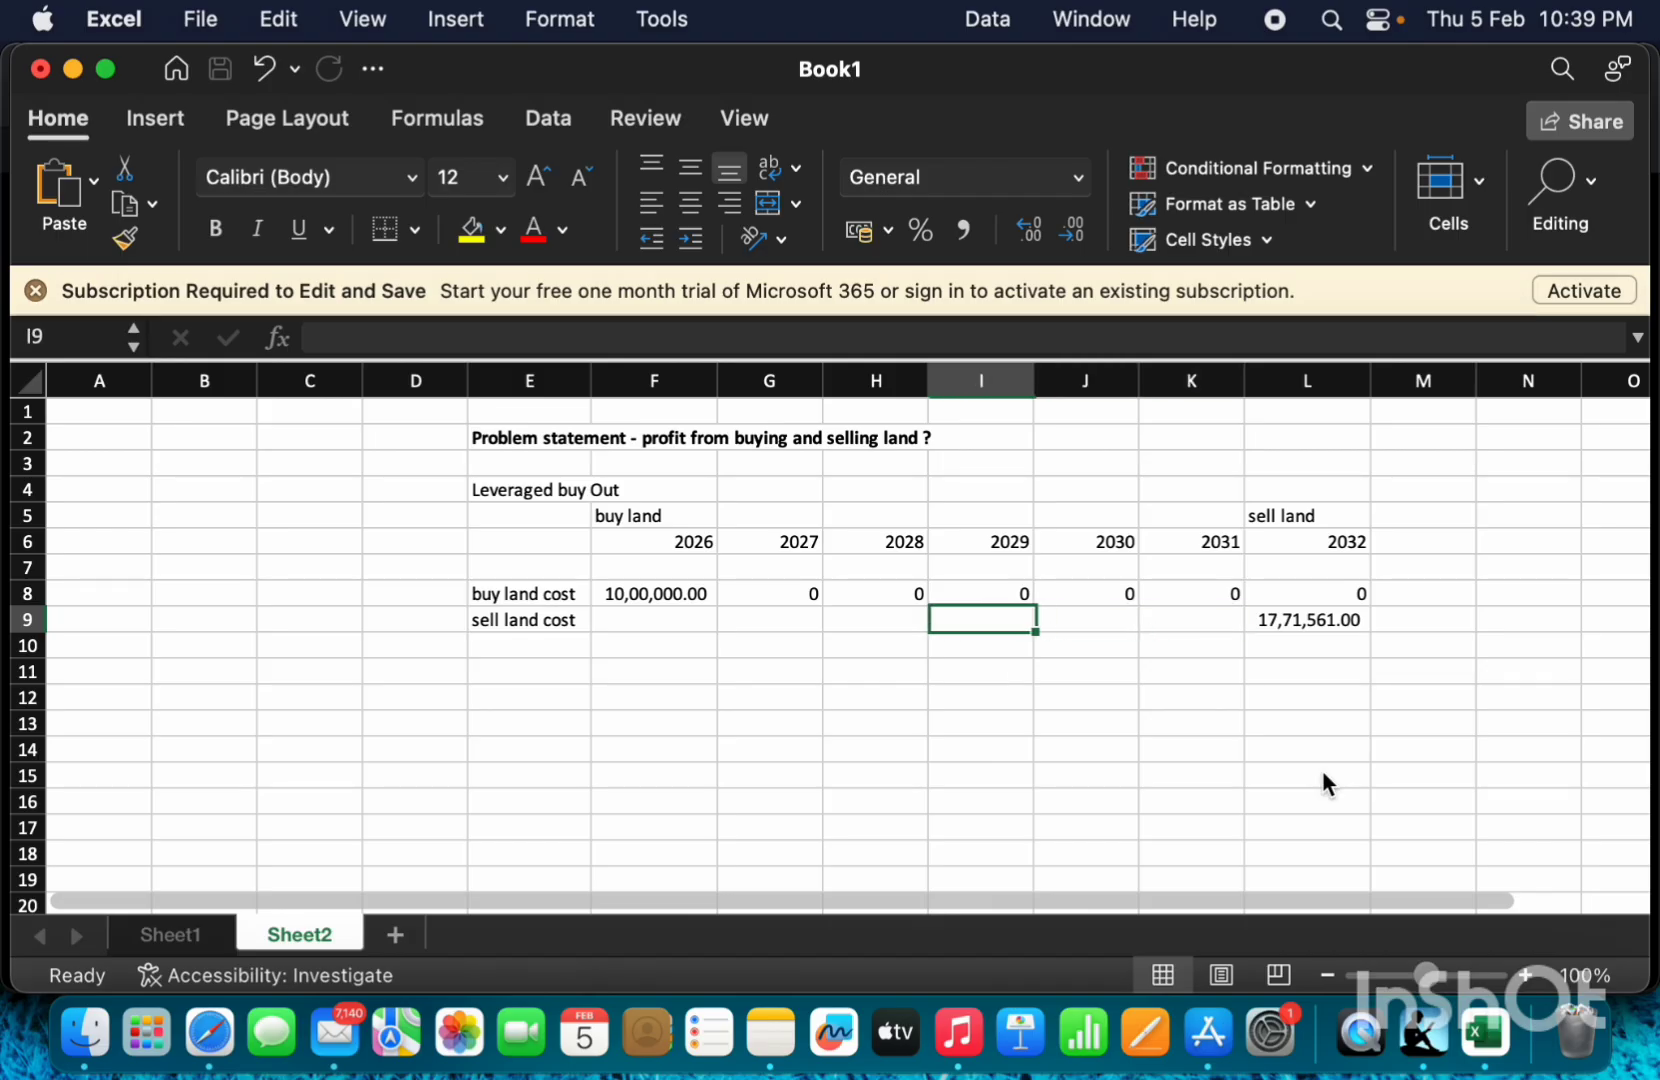
pyautogui.press('Up')
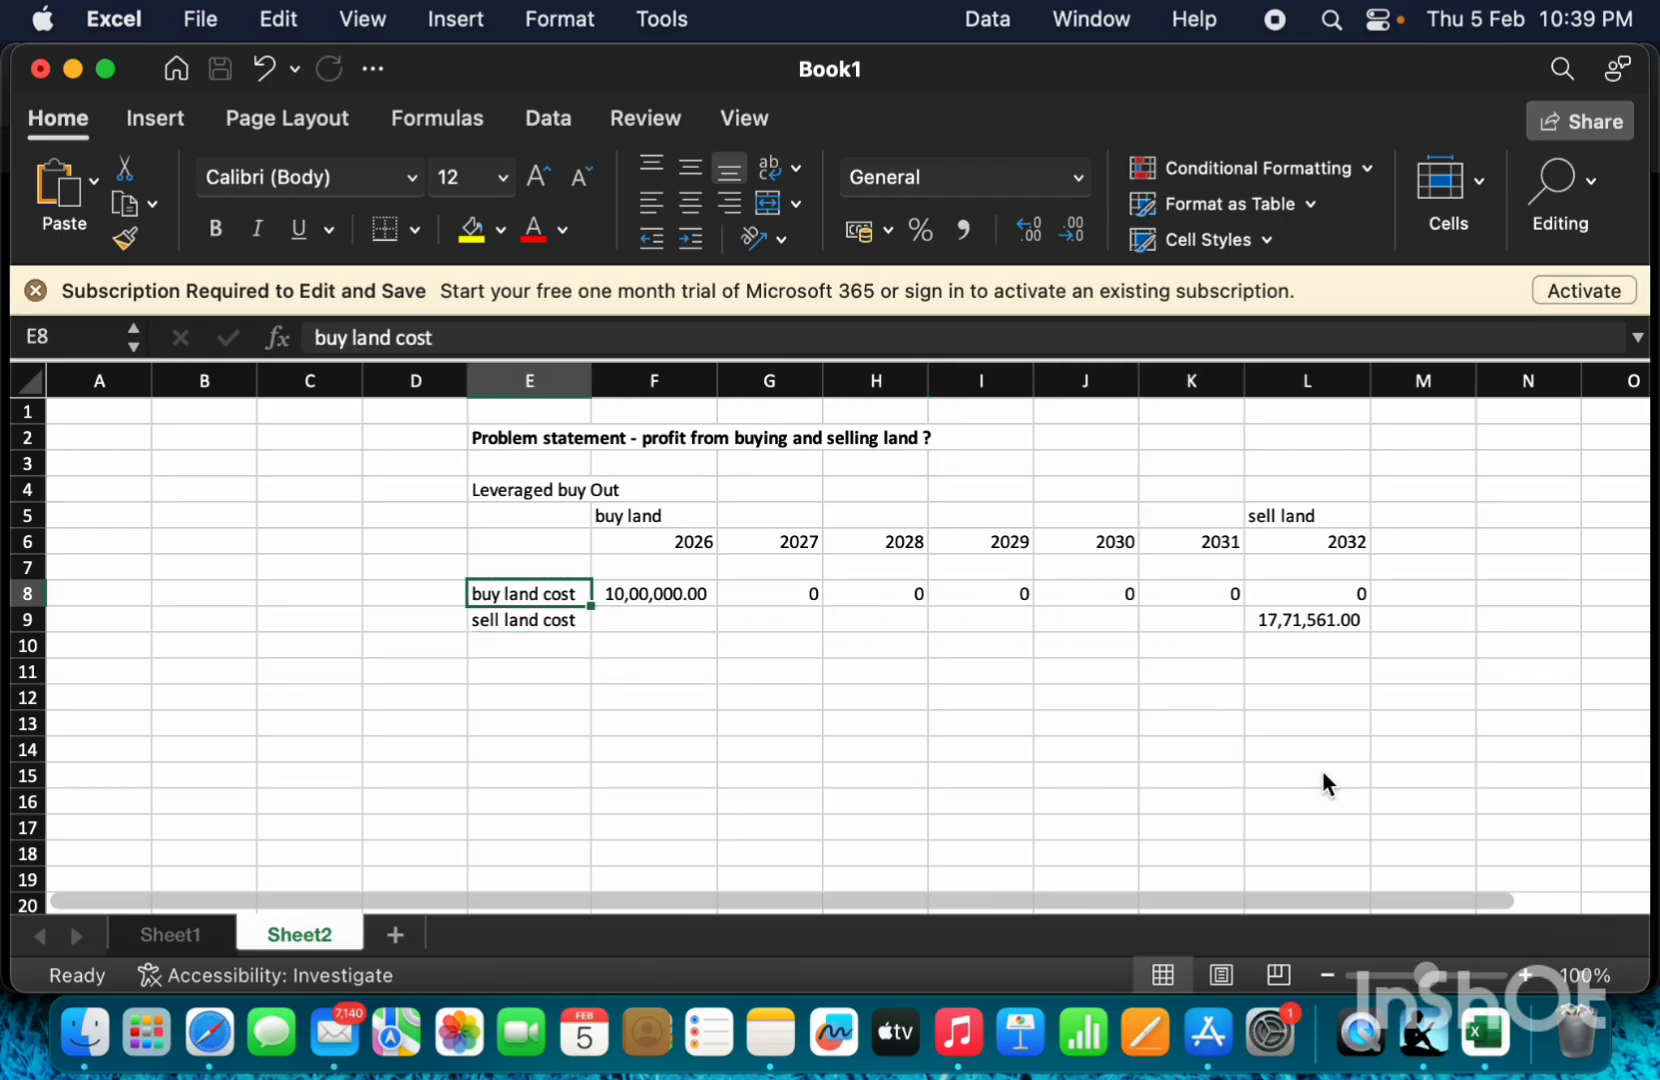
pyautogui.press('Down')
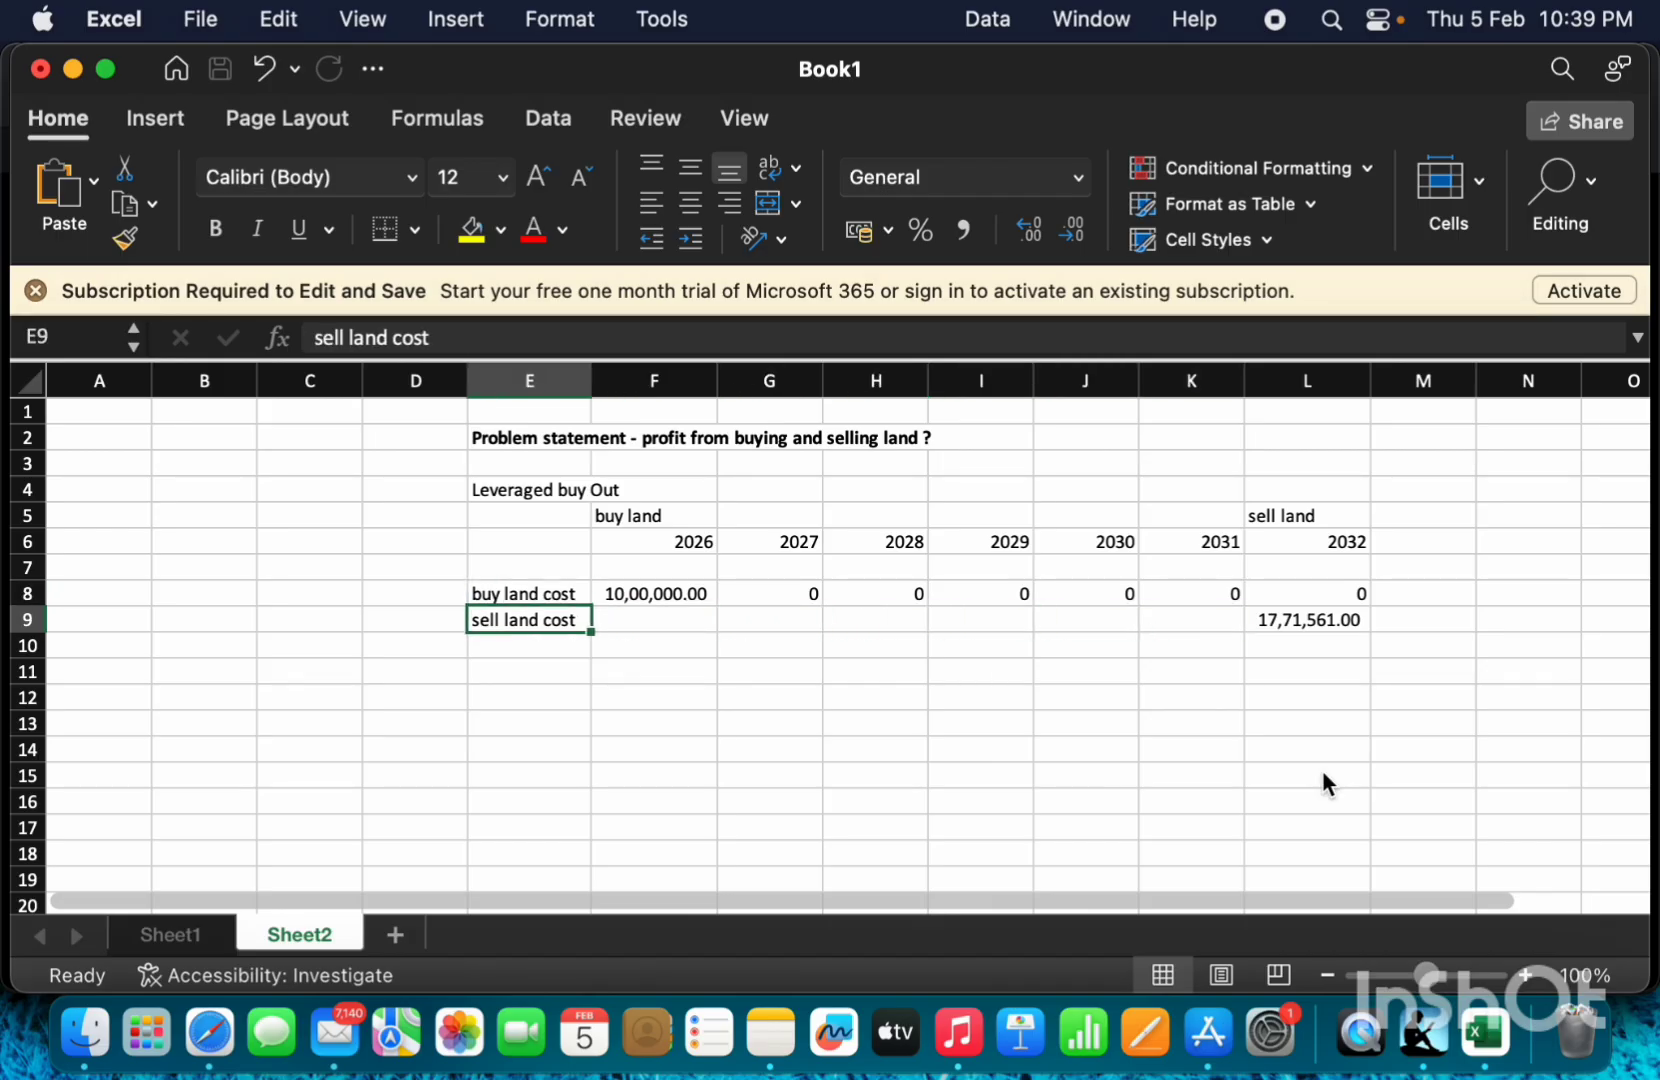
pyautogui.press('Down')
pyautogui.press('Down')
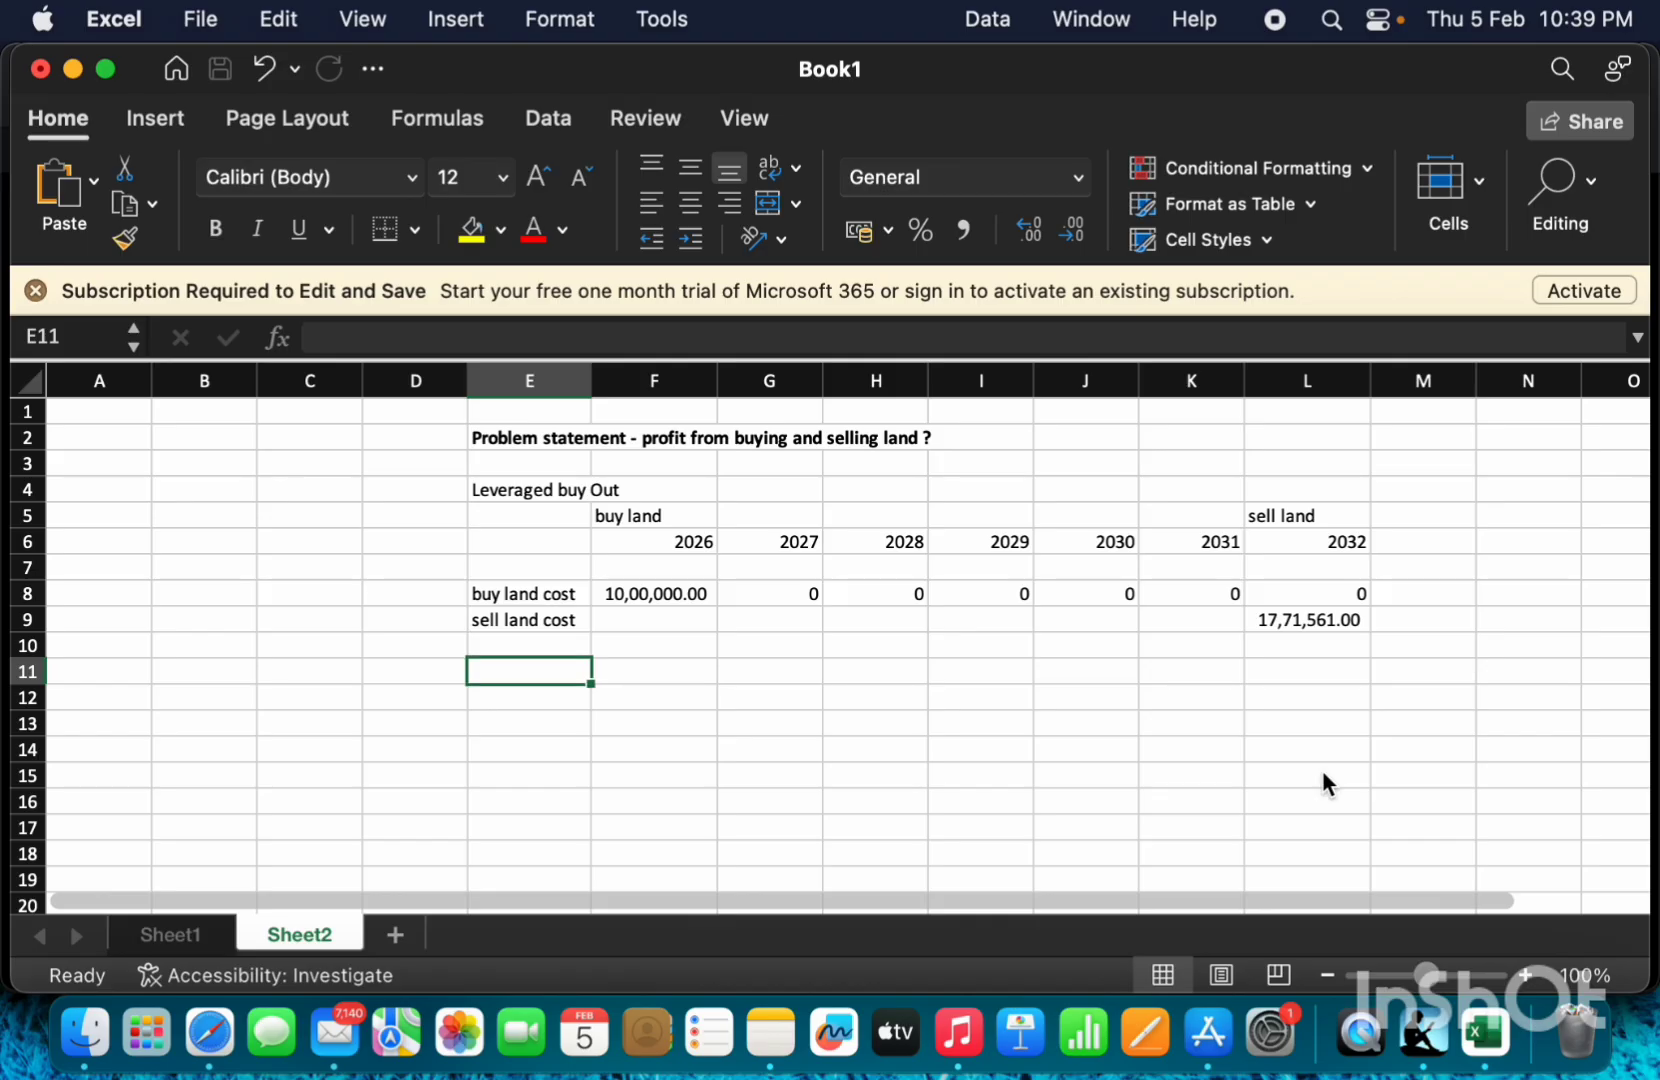
pyautogui.press('Left')
pyautogui.press('Left')
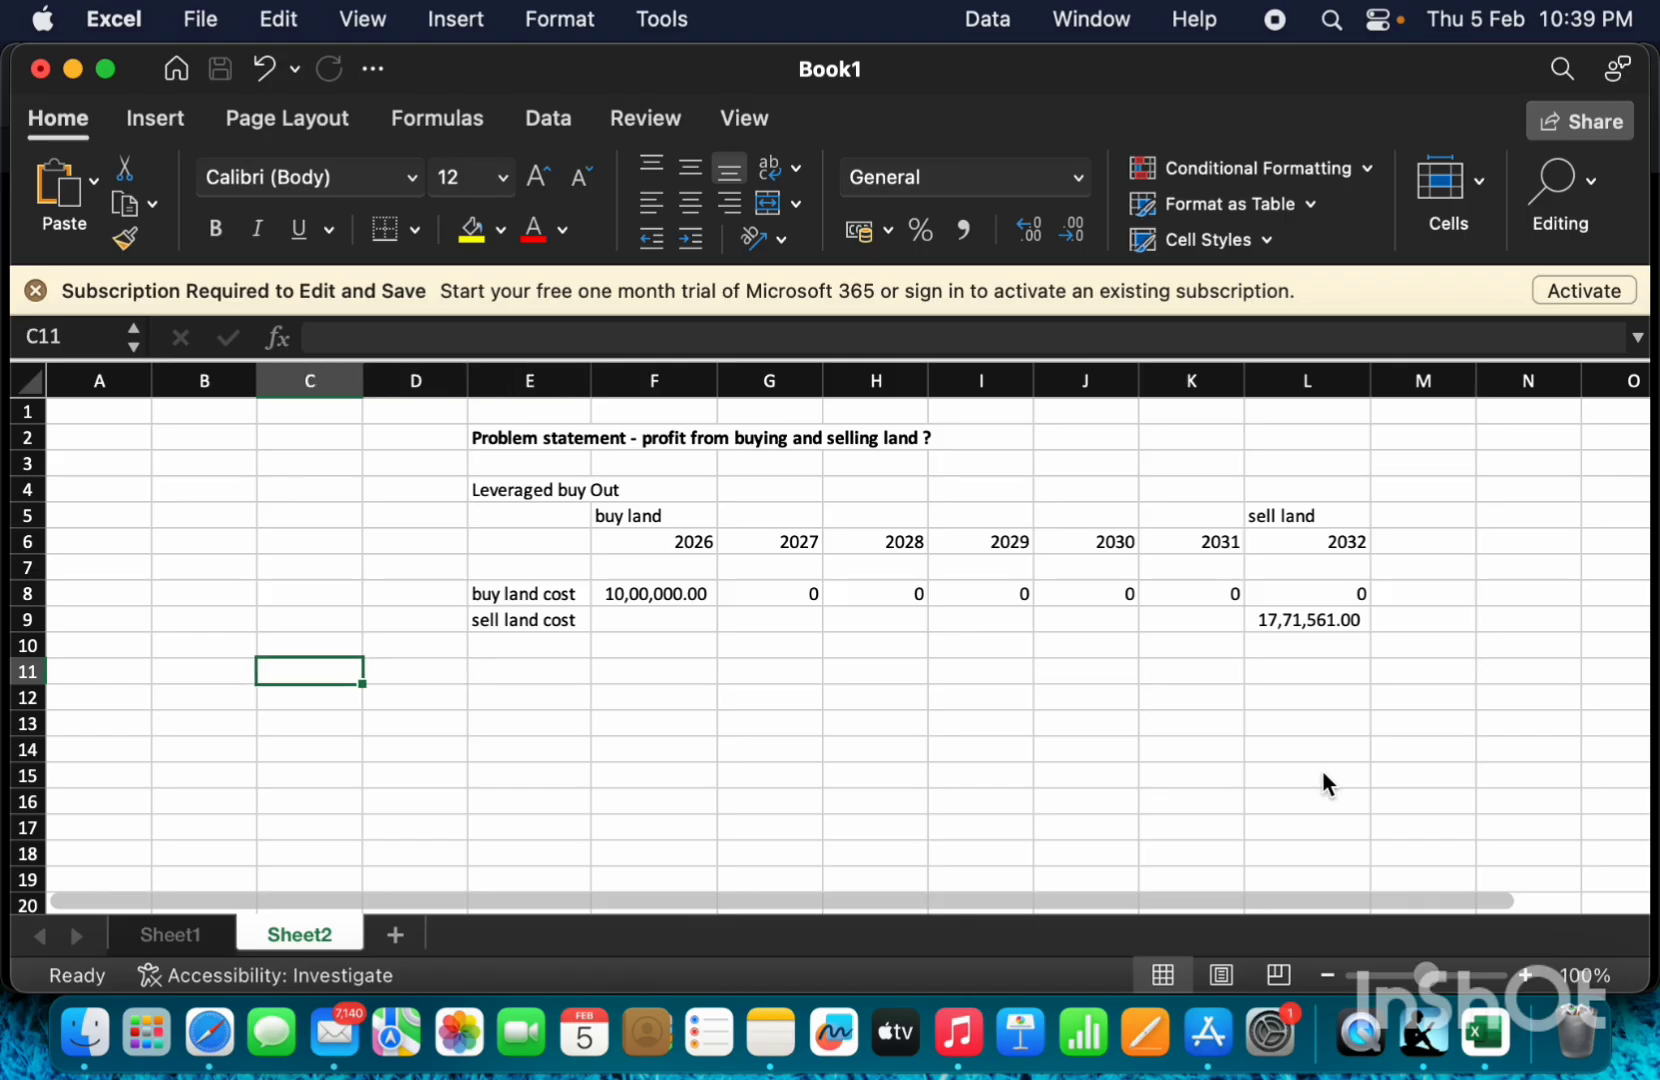
pyautogui.write('land cost')
pyautogui.press('Return')
# Link the land cost in D11 to the 2026 purchase cost with the formula =F8.
pyautogui.press('Right')
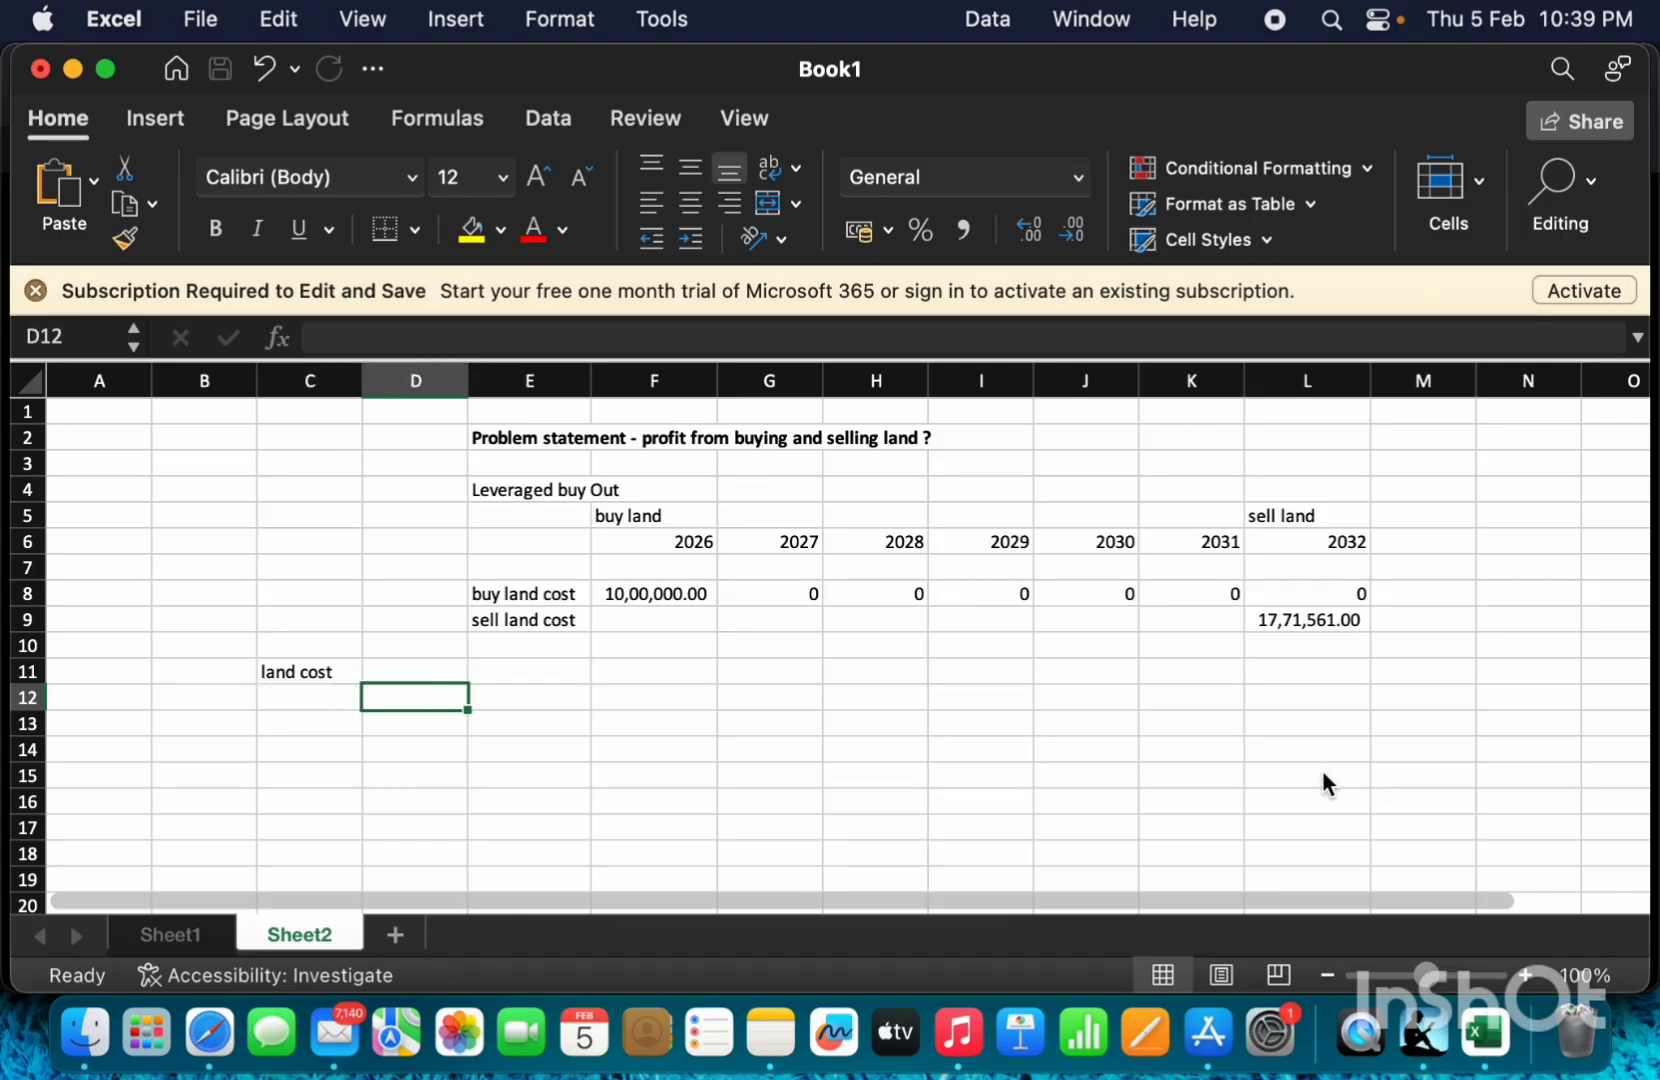
pyautogui.press('Up')
pyautogui.write('=')
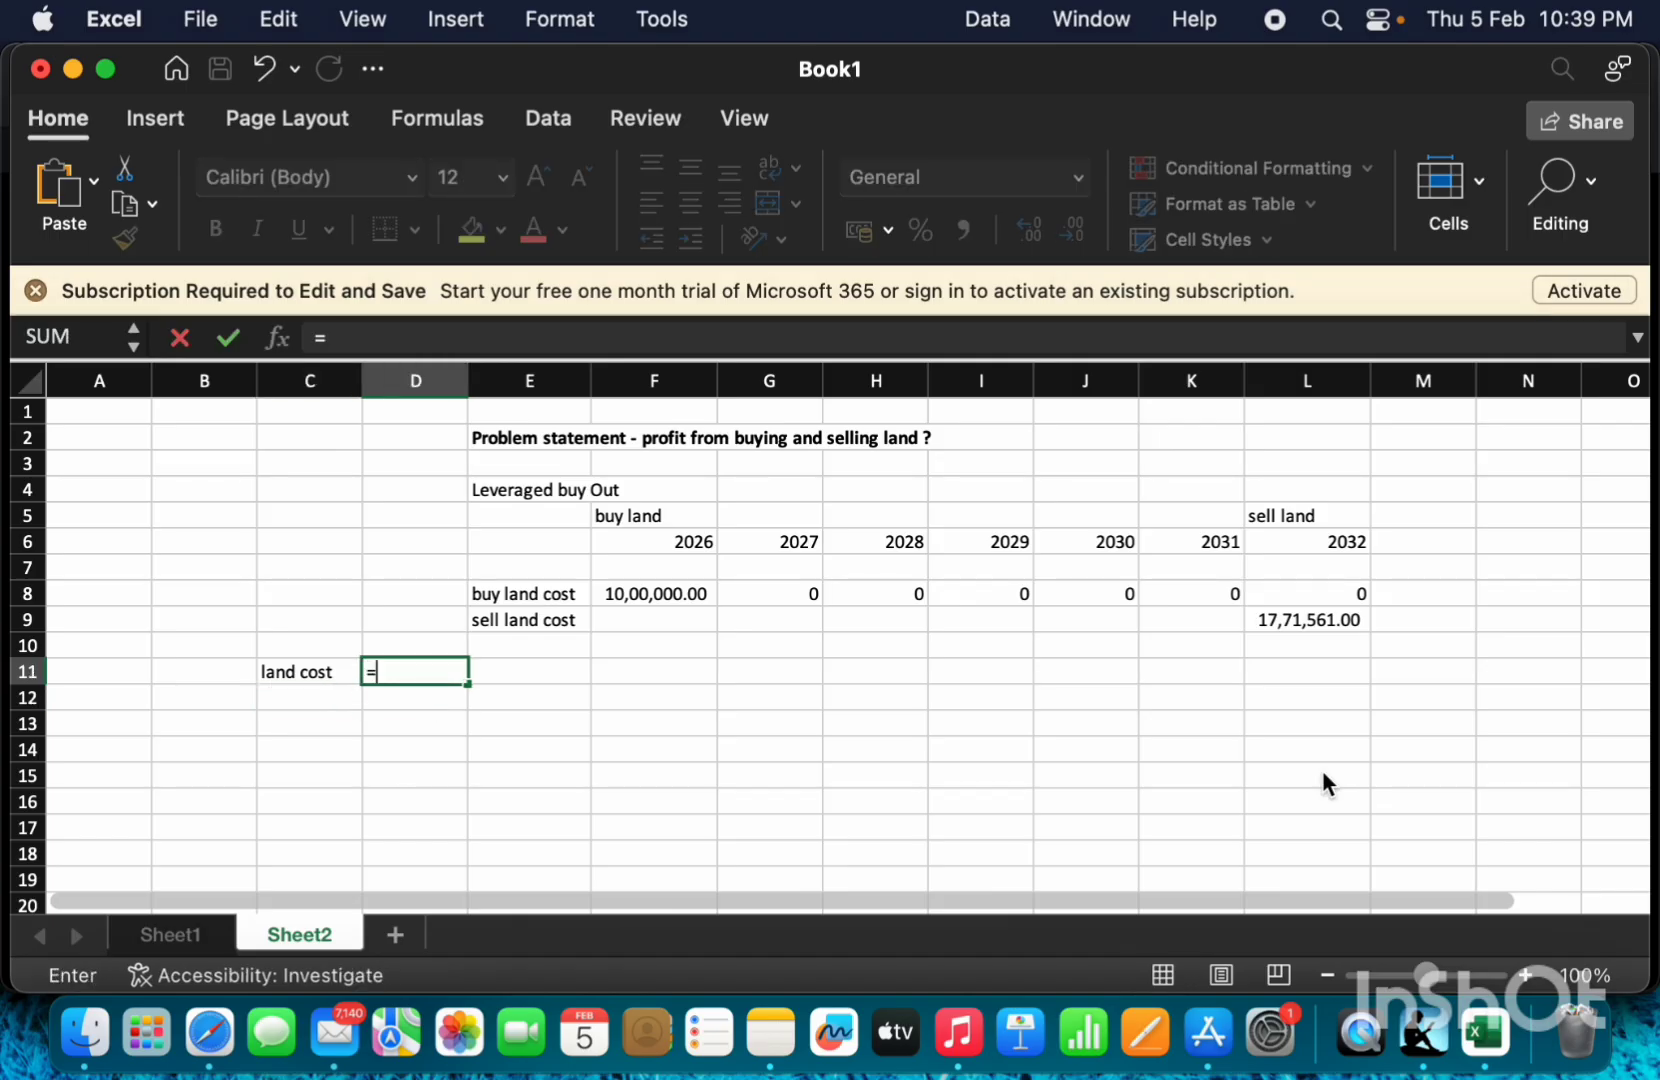
pyautogui.press('Up')
pyautogui.press('Up')
pyautogui.press('Up')
pyautogui.press('Right')
pyautogui.press('Right')
pyautogui.press('Return')
# Add a "loan" row with the label in C12 and 60% in D12.
pyautogui.press('Left')
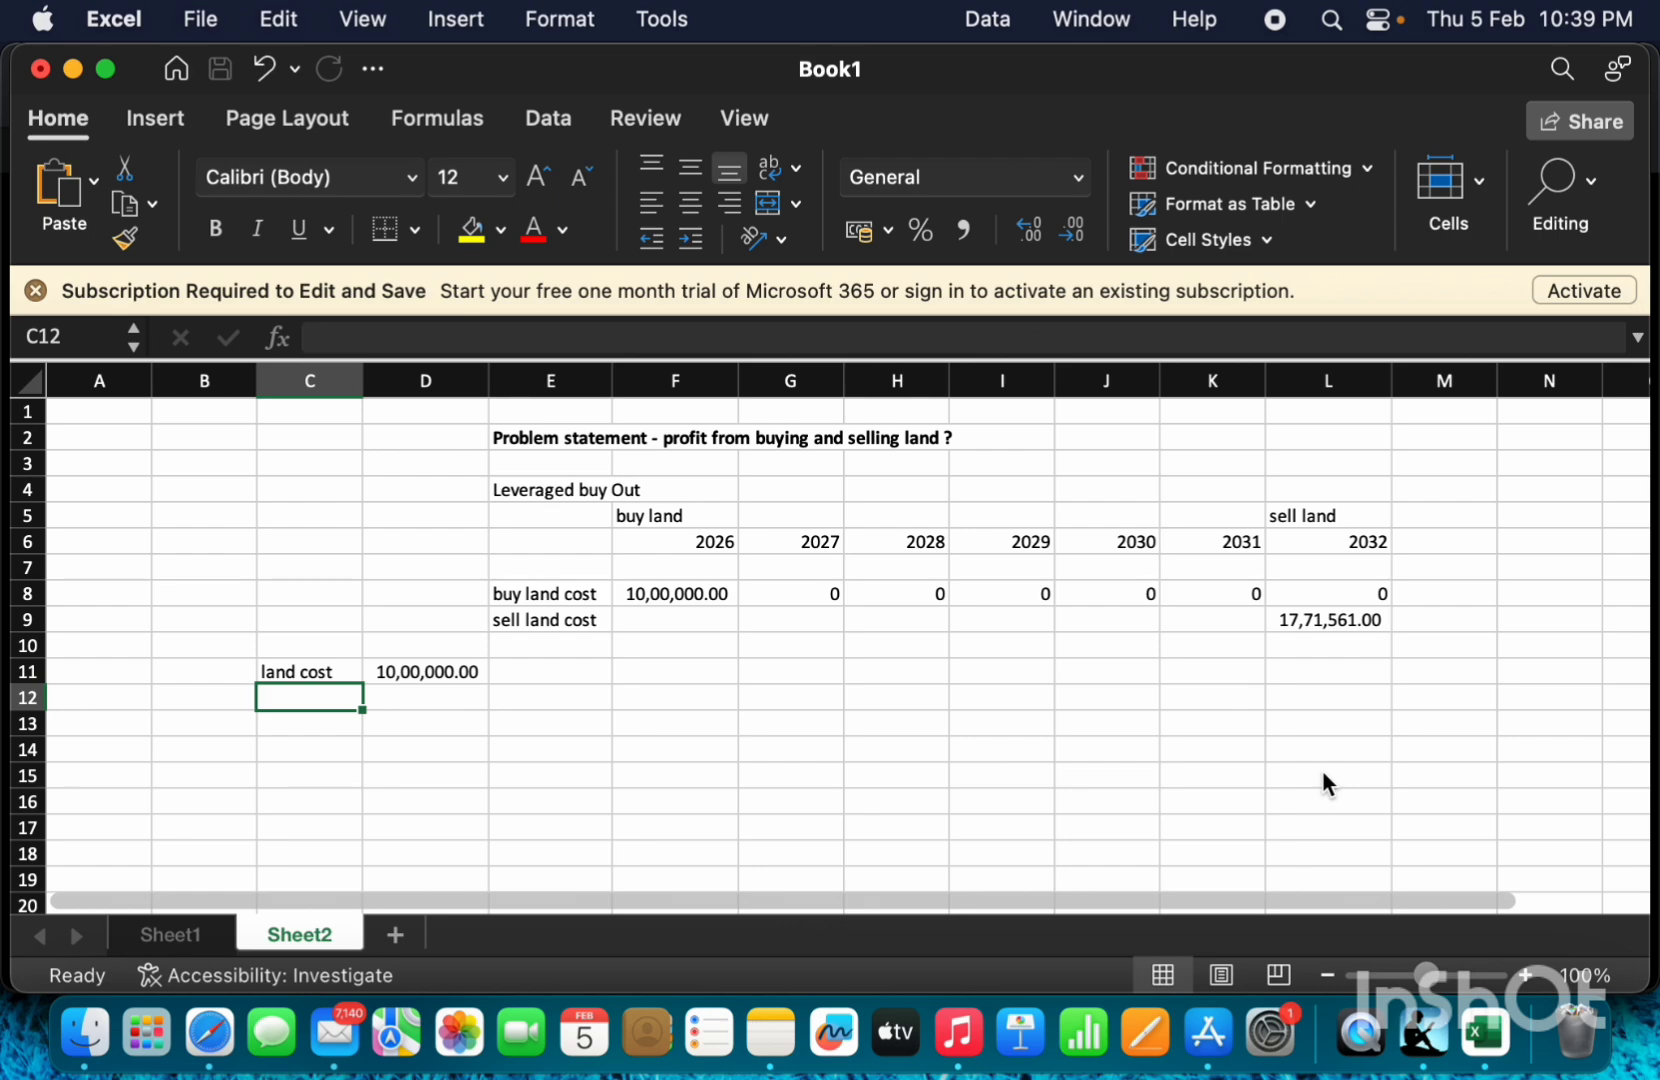
pyautogui.write('loan')
pyautogui.press('Return')
pyautogui.press('Up')
pyautogui.press('Right')
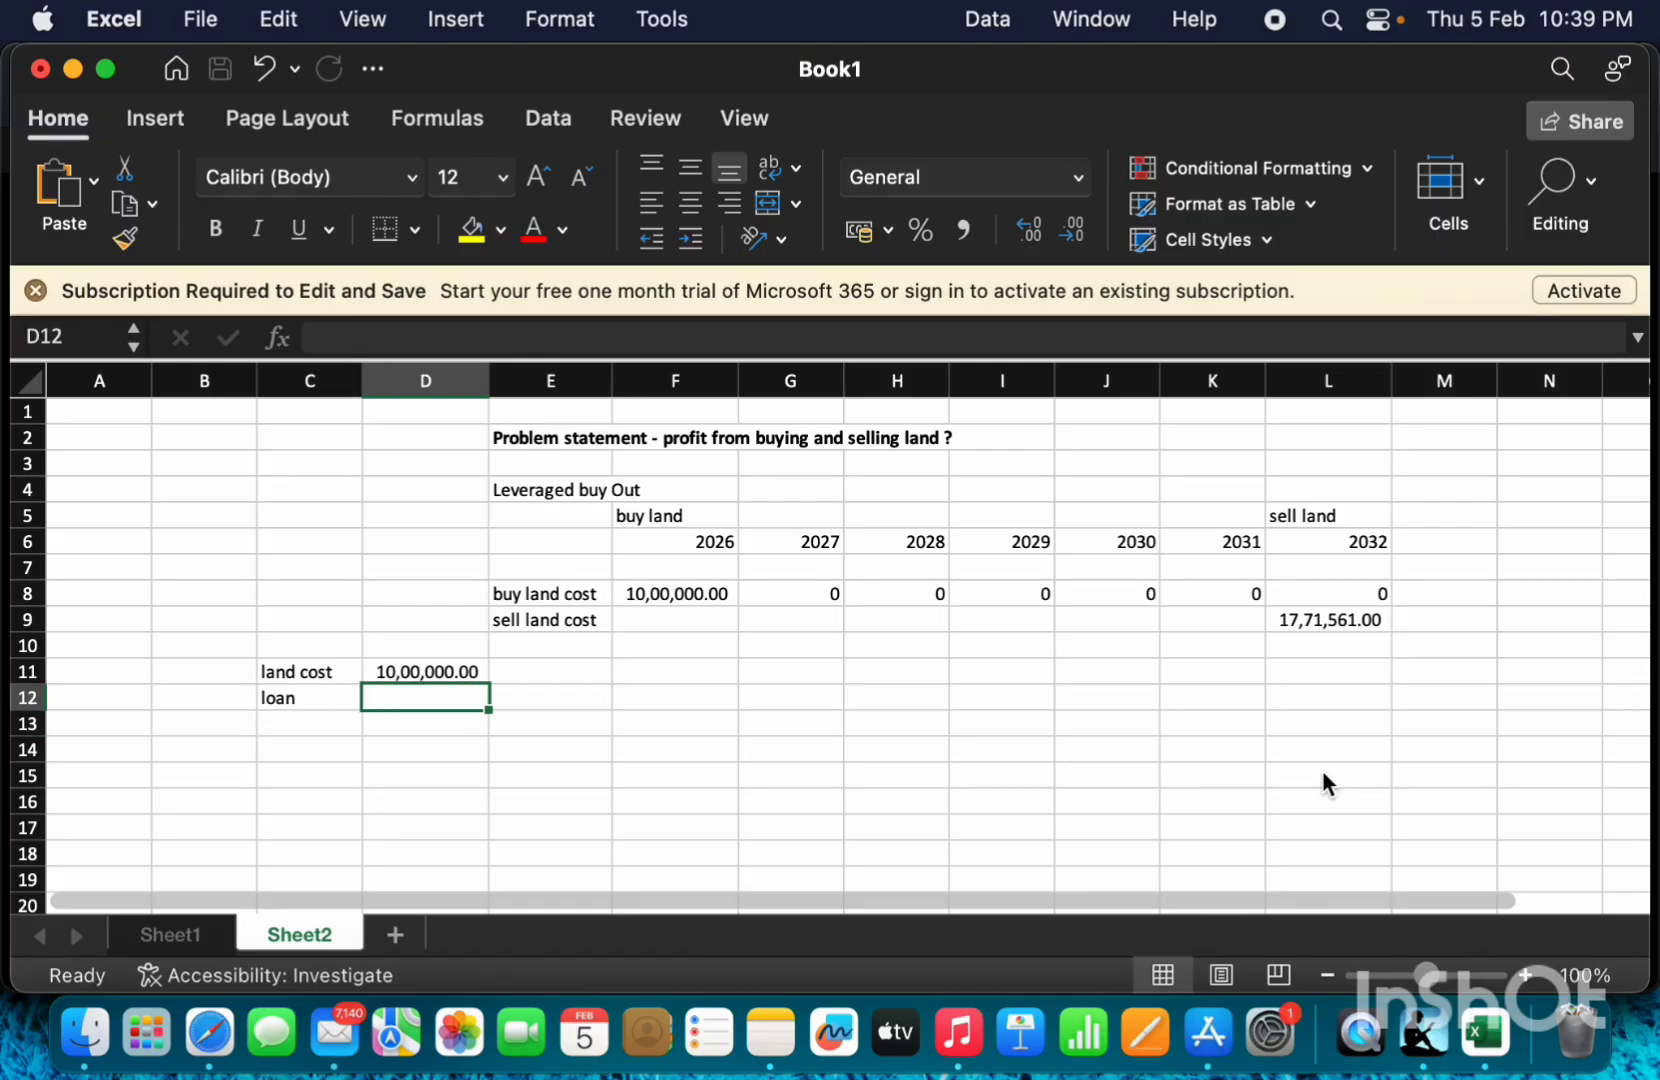
pyautogui.write('60%')
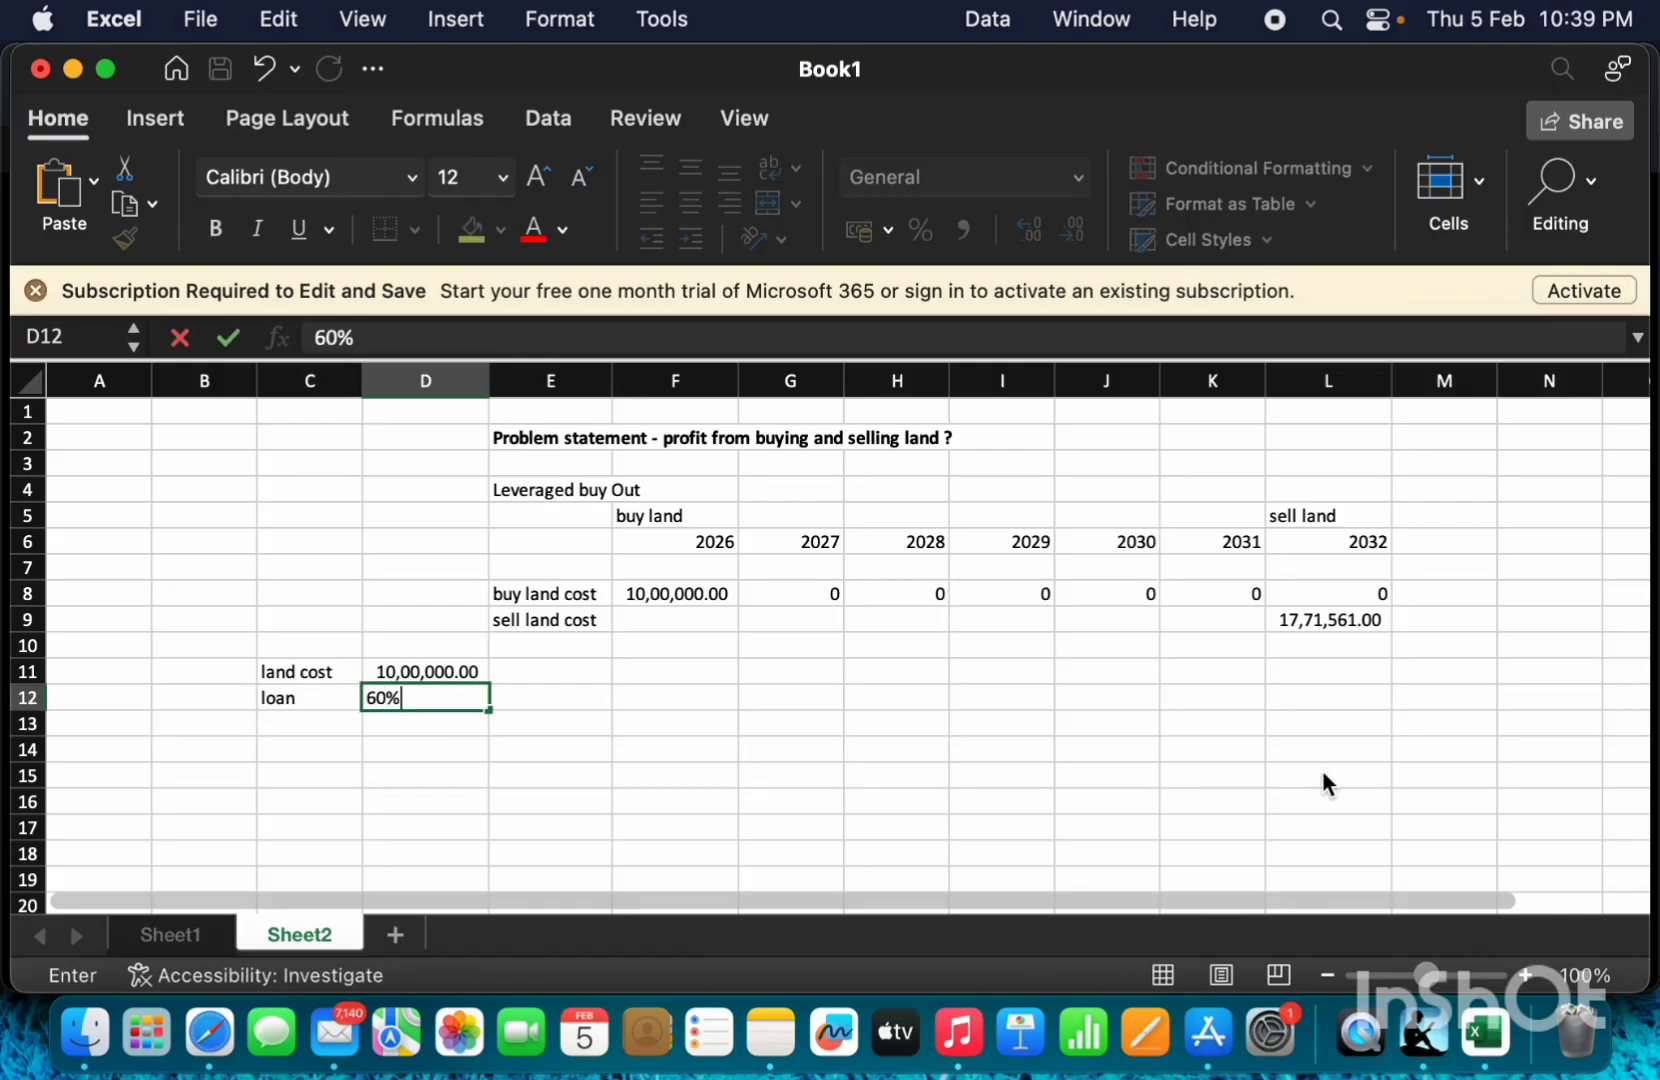
pyautogui.press('Return')
# Add a "loan cost ?" row in C13 and calculate the loan amount in D13 with =D11*D12.
pyautogui.press('Left')
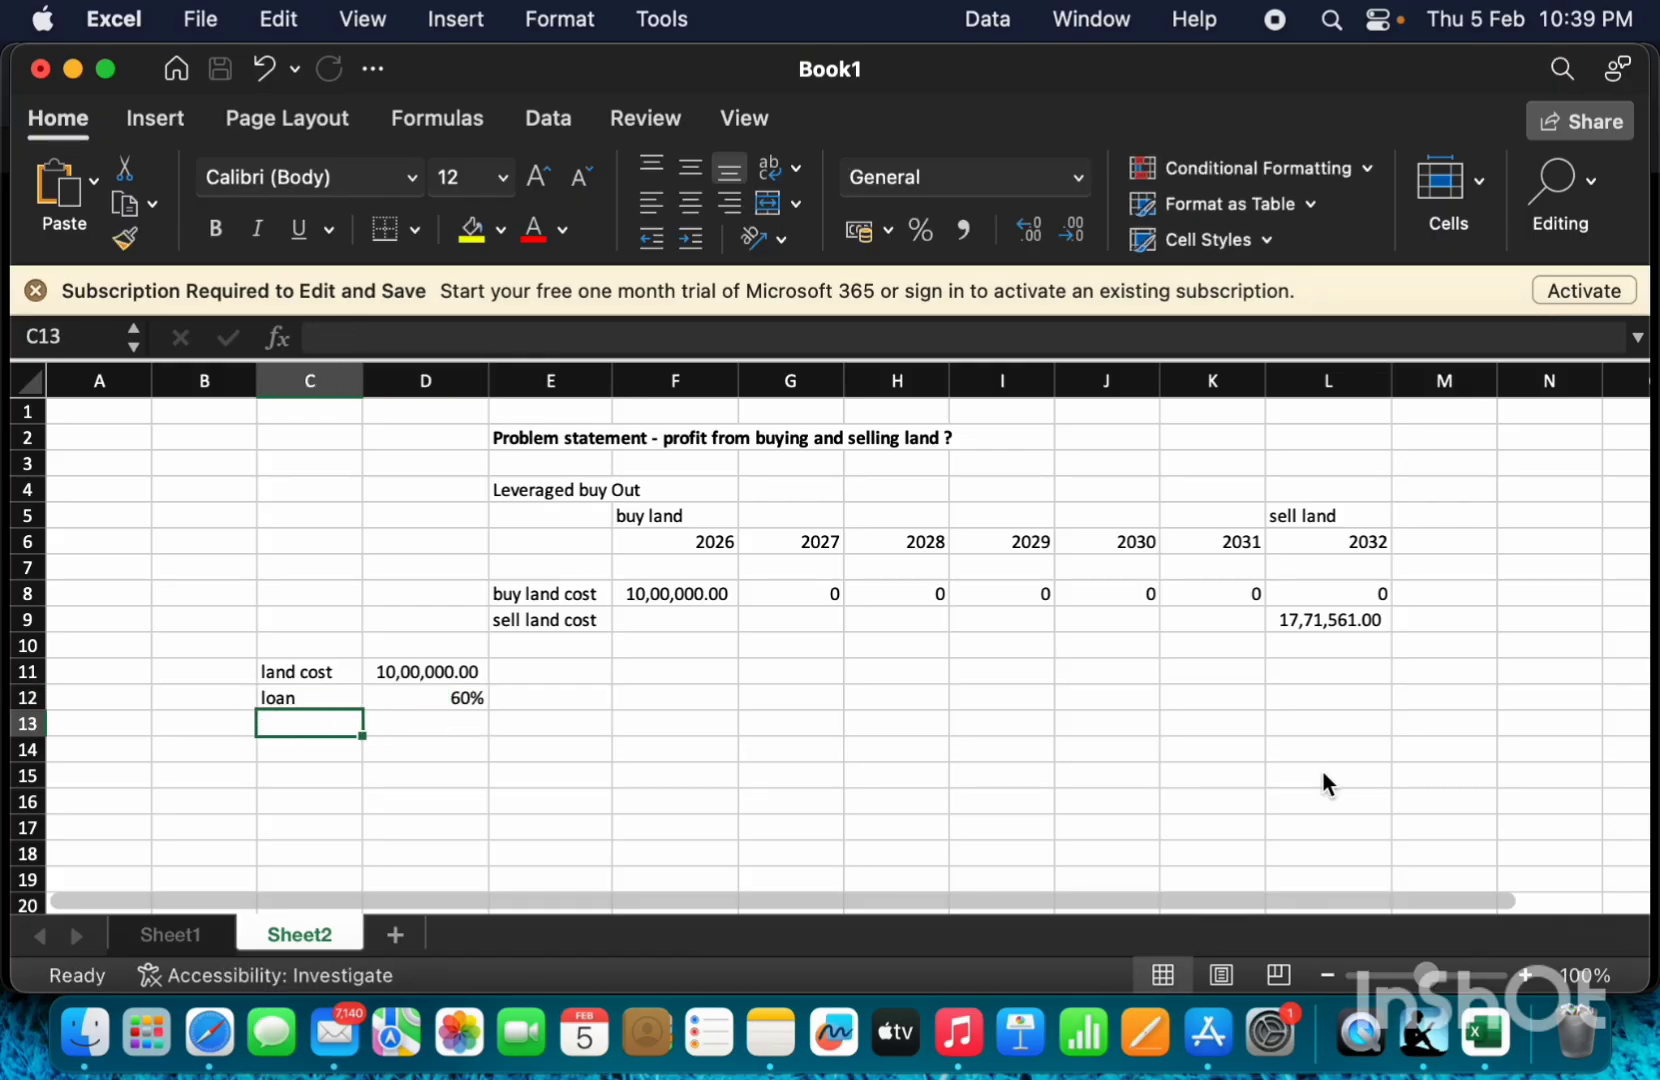
pyautogui.write('loan cost ?')
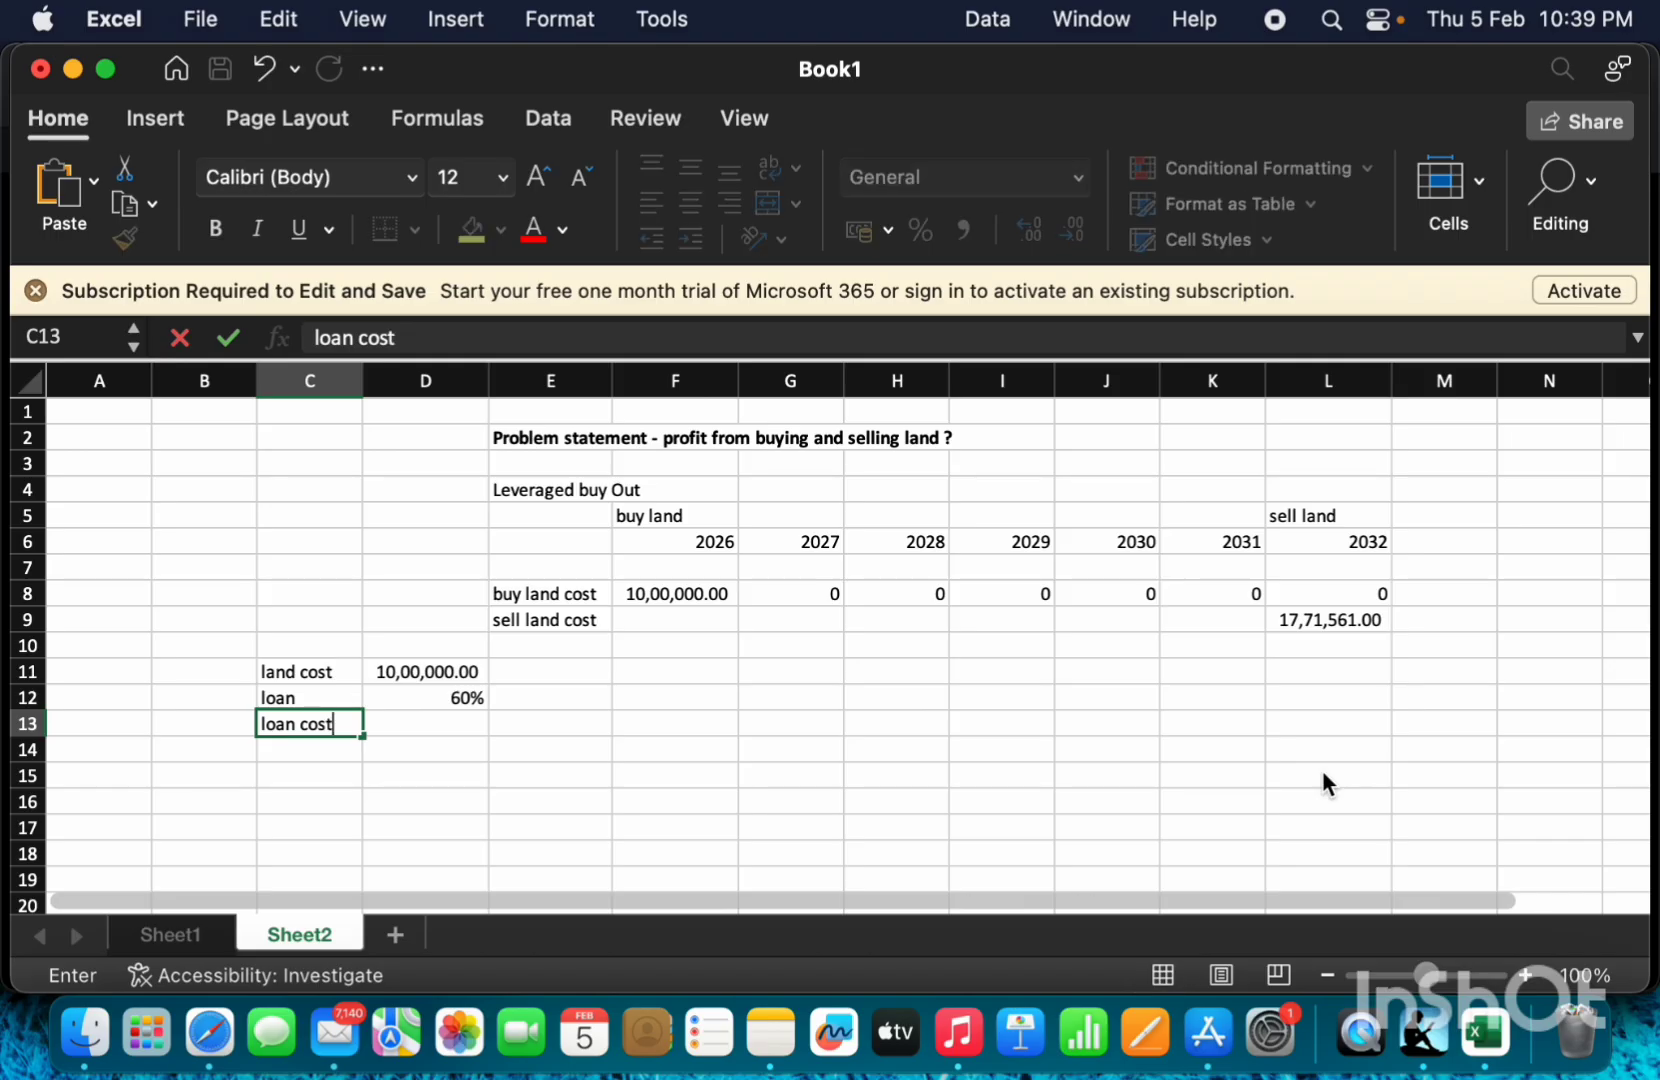
pyautogui.press('Return')
pyautogui.press('Up')
pyautogui.press('Right')
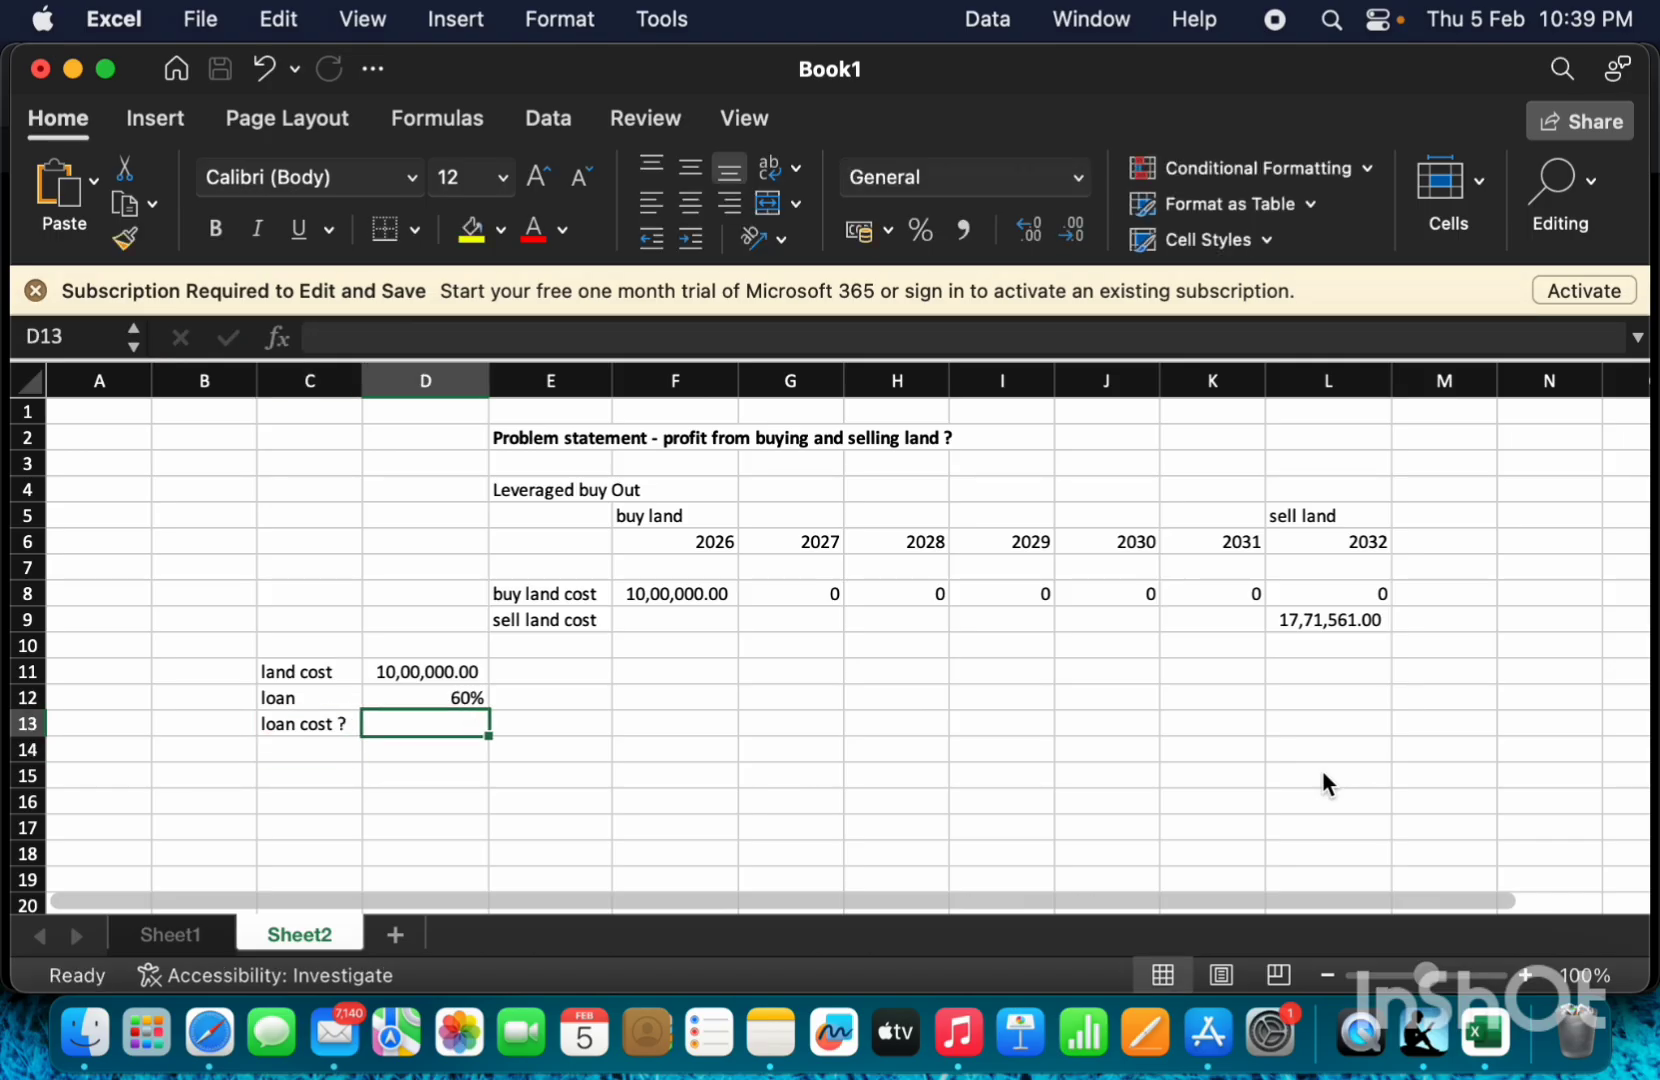
pyautogui.write('=')
pyautogui.press('Up')
pyautogui.press('Up')
pyautogui.write('*')
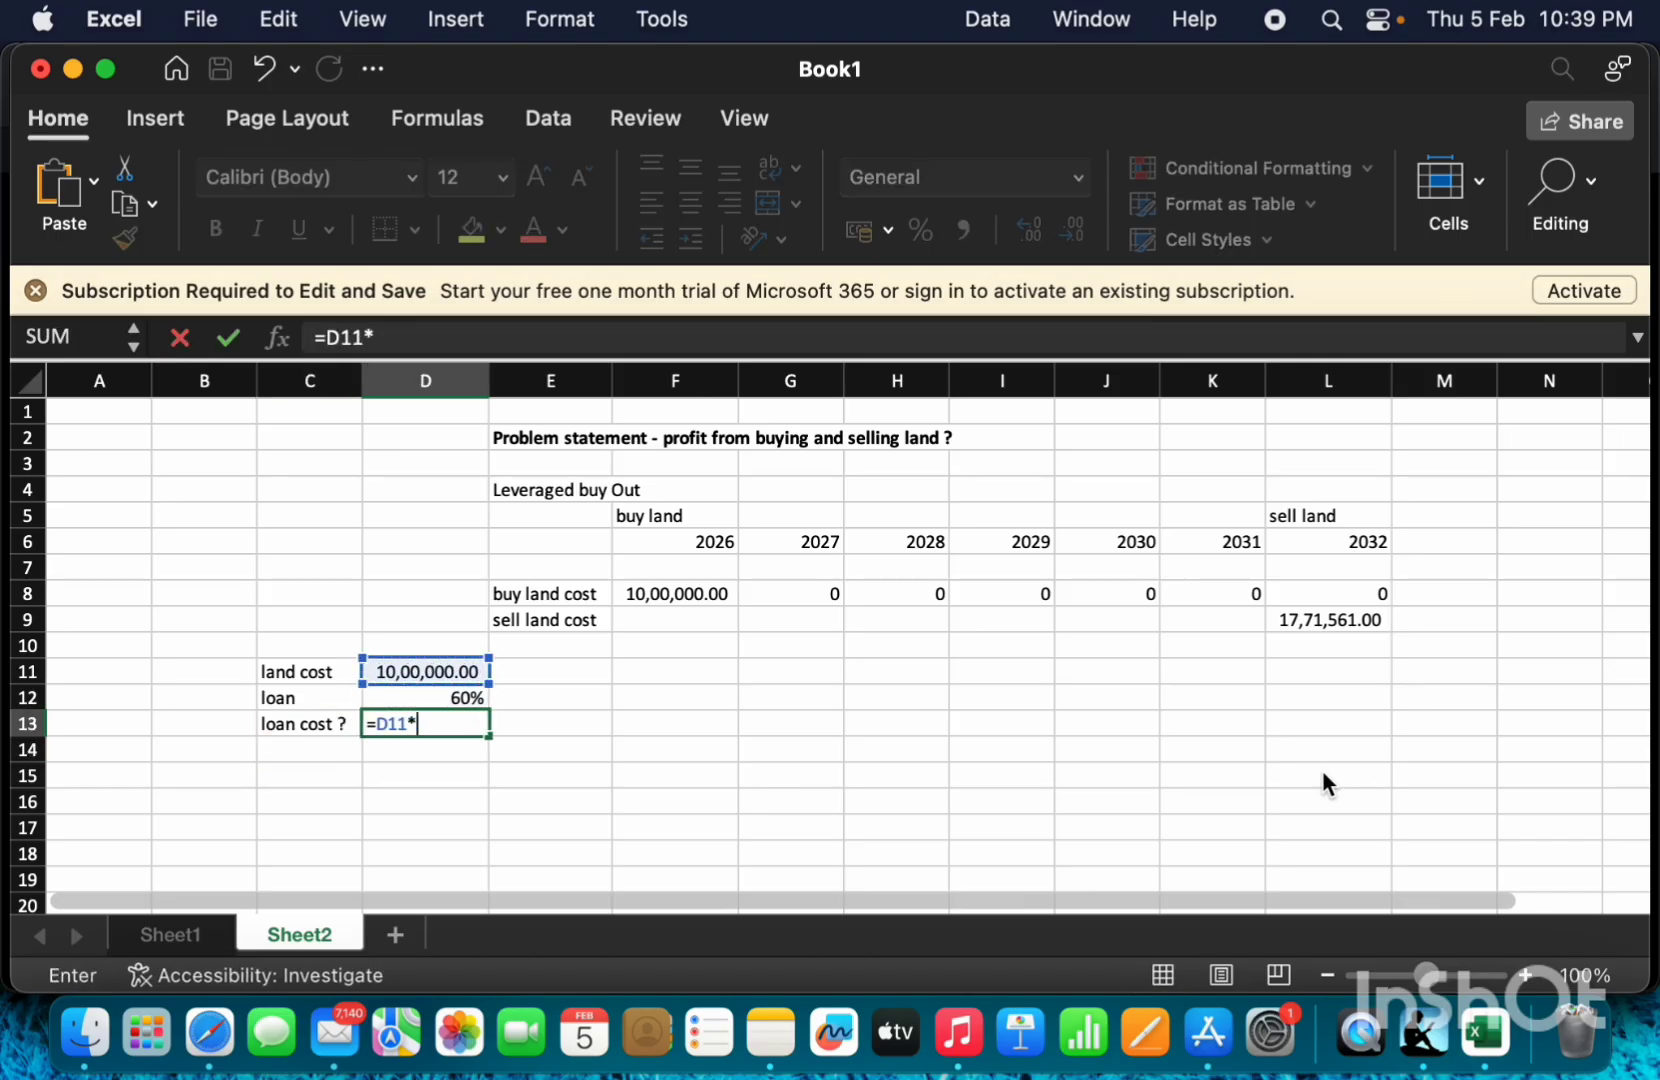
pyautogui.press('Up')
pyautogui.press('Return')
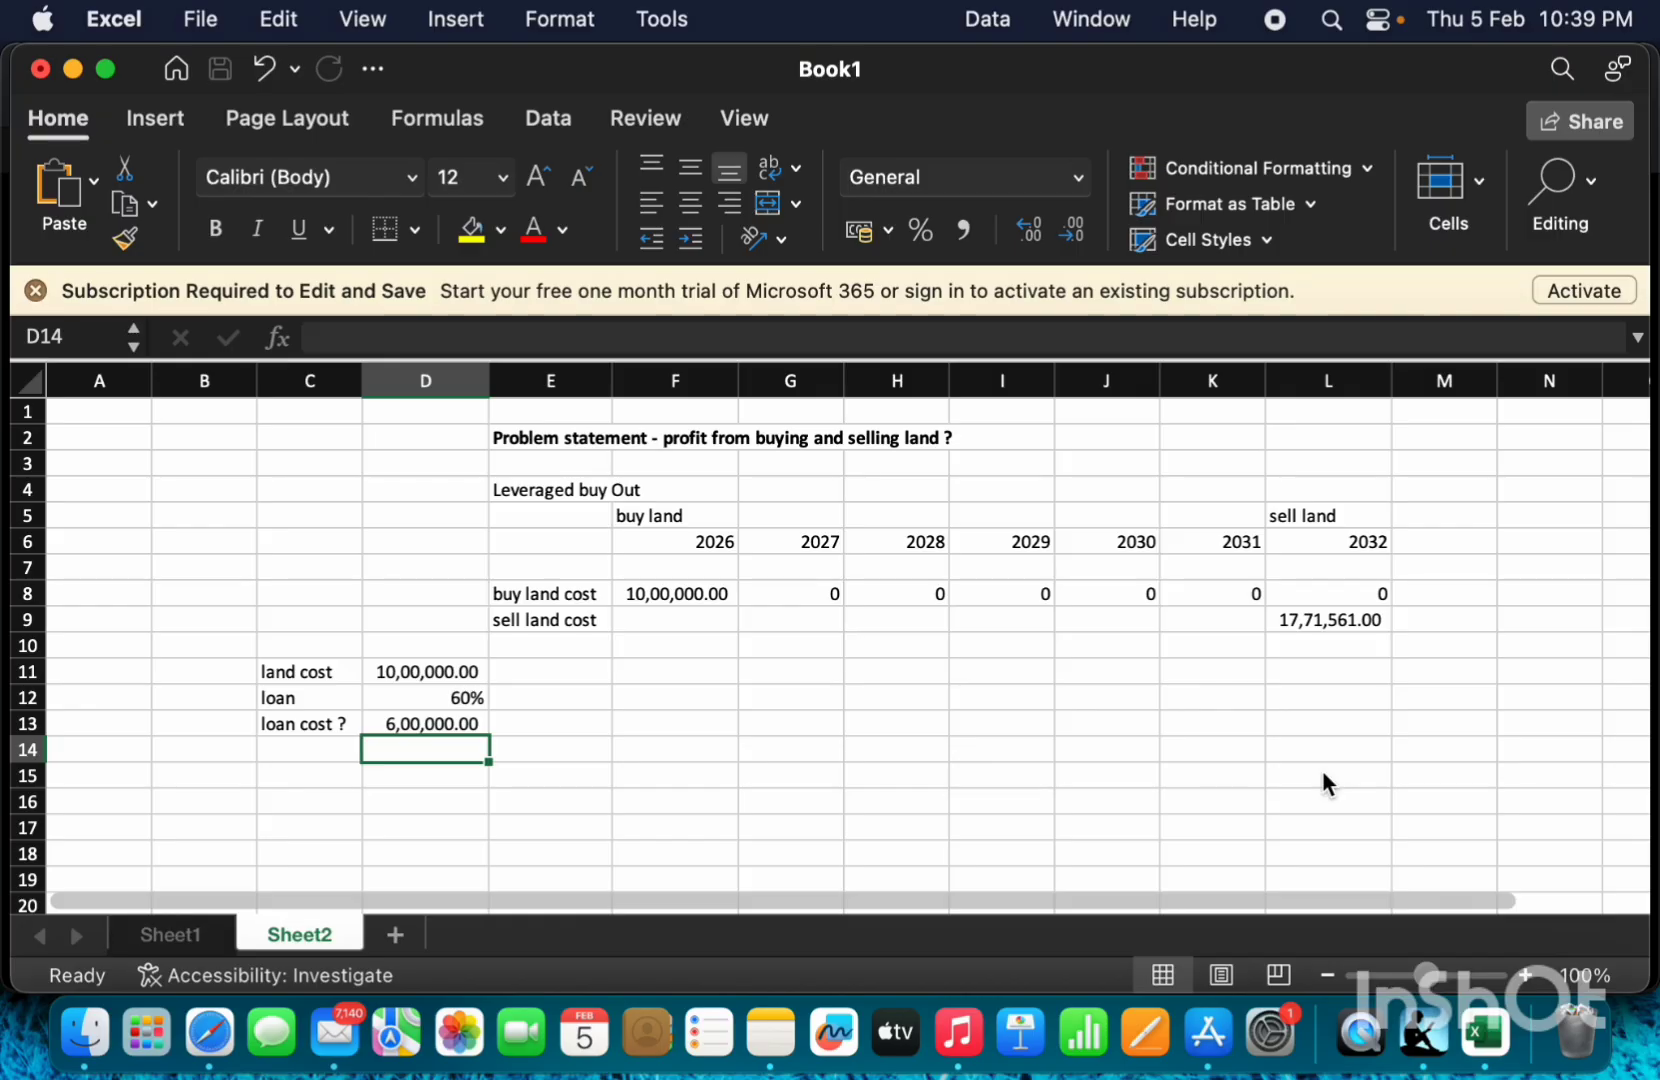
# Add a "cash" row in C14 and calculate the cash portion in D14 with =D11-D13.
pyautogui.press('Left')
pyautogui.write('cash')
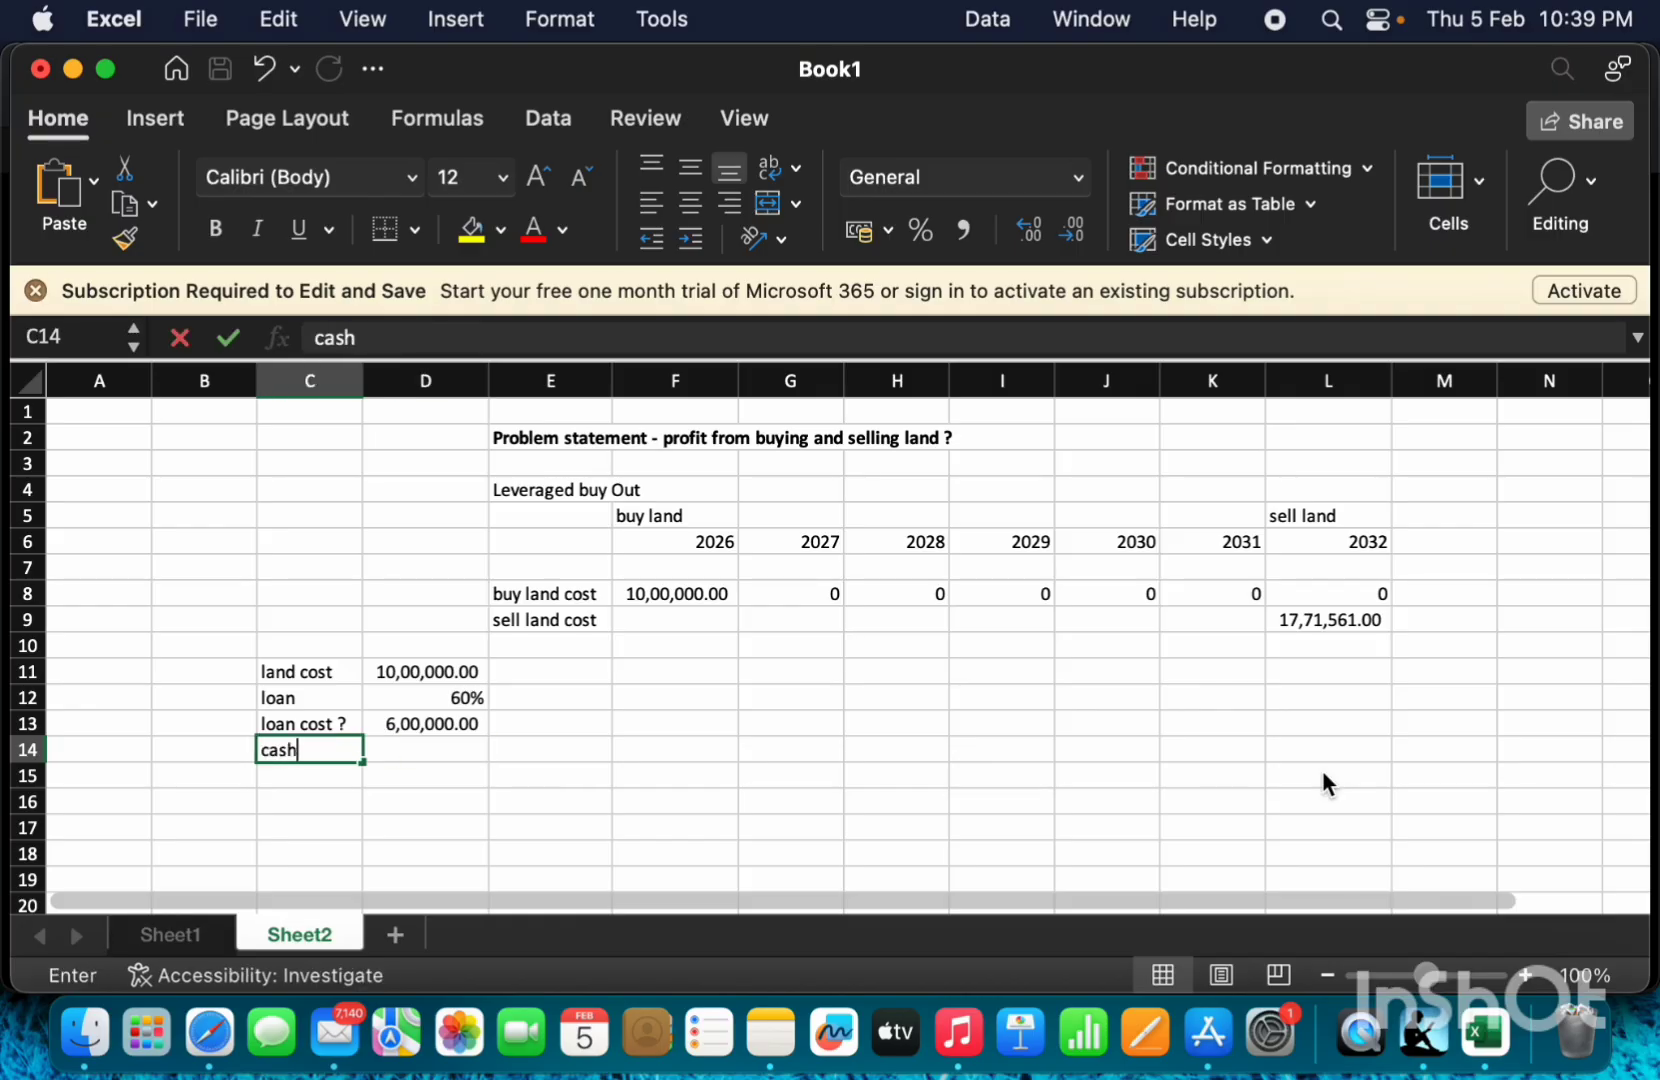
pyautogui.press('Return')
pyautogui.press('Up')
pyautogui.press('Right')
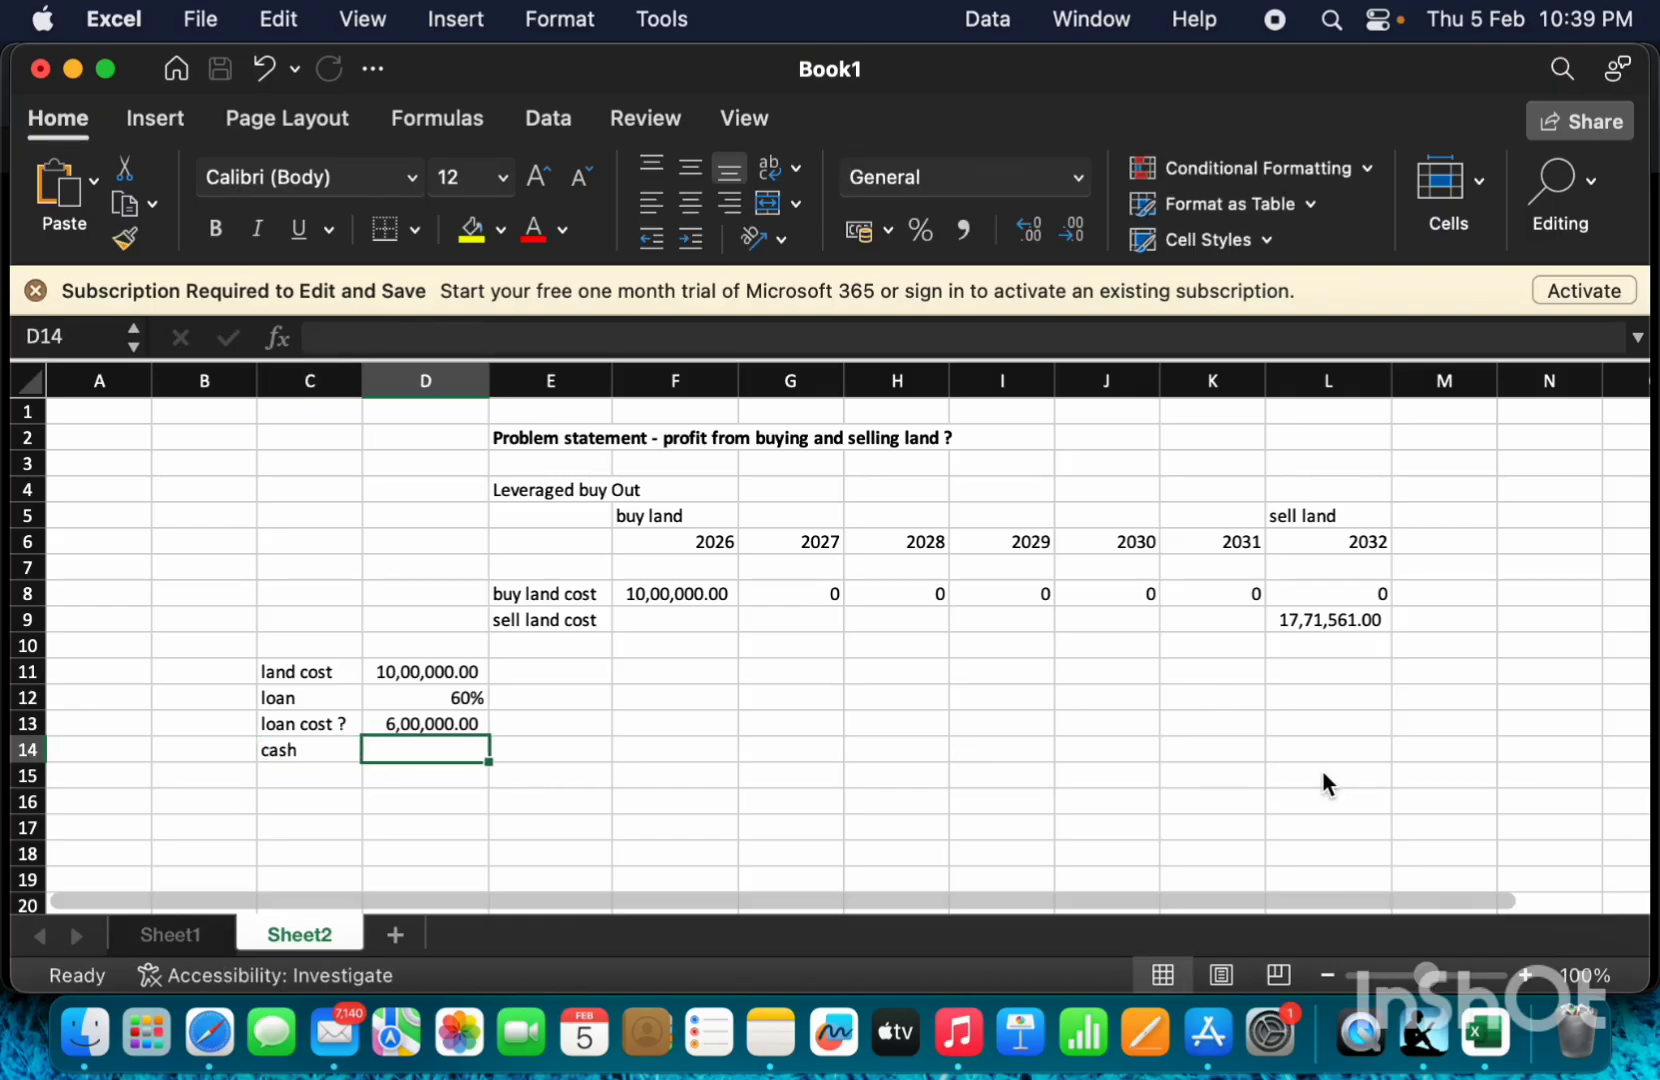
pyautogui.write('=')
pyautogui.press('Up')
pyautogui.press('Up')
pyautogui.press('Up')
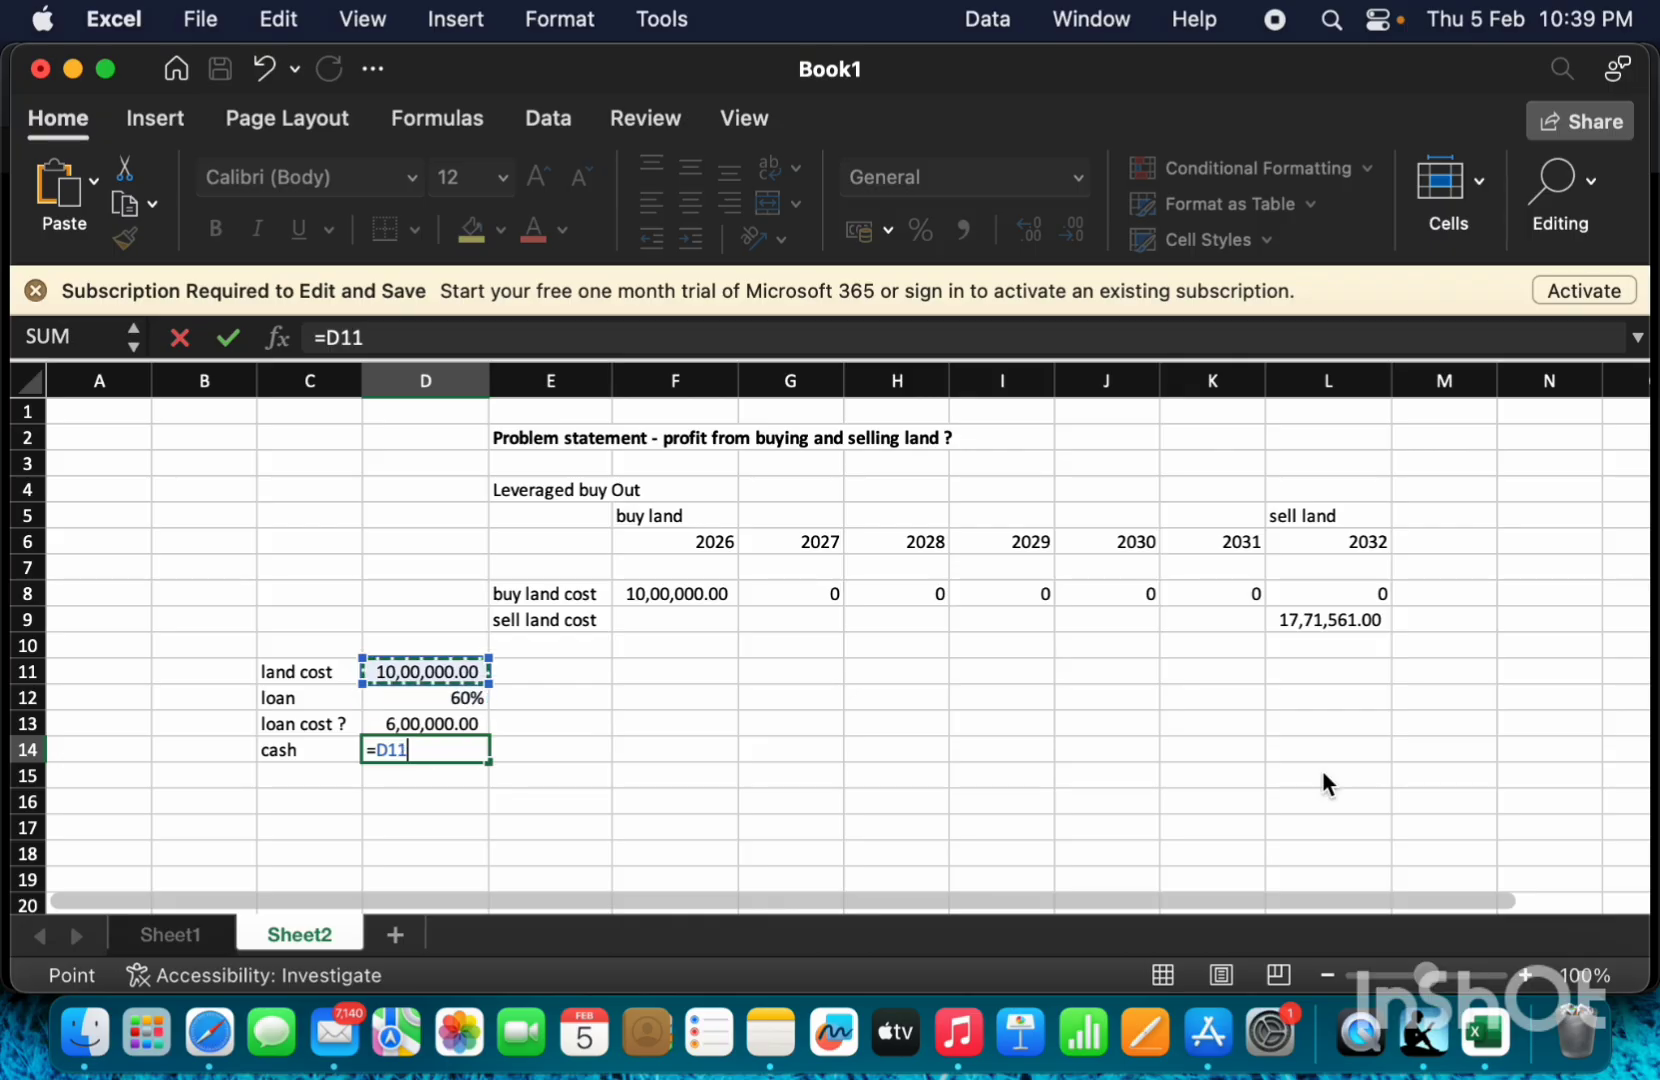
pyautogui.write('-')
pyautogui.press('Up')
pyautogui.press('Return')
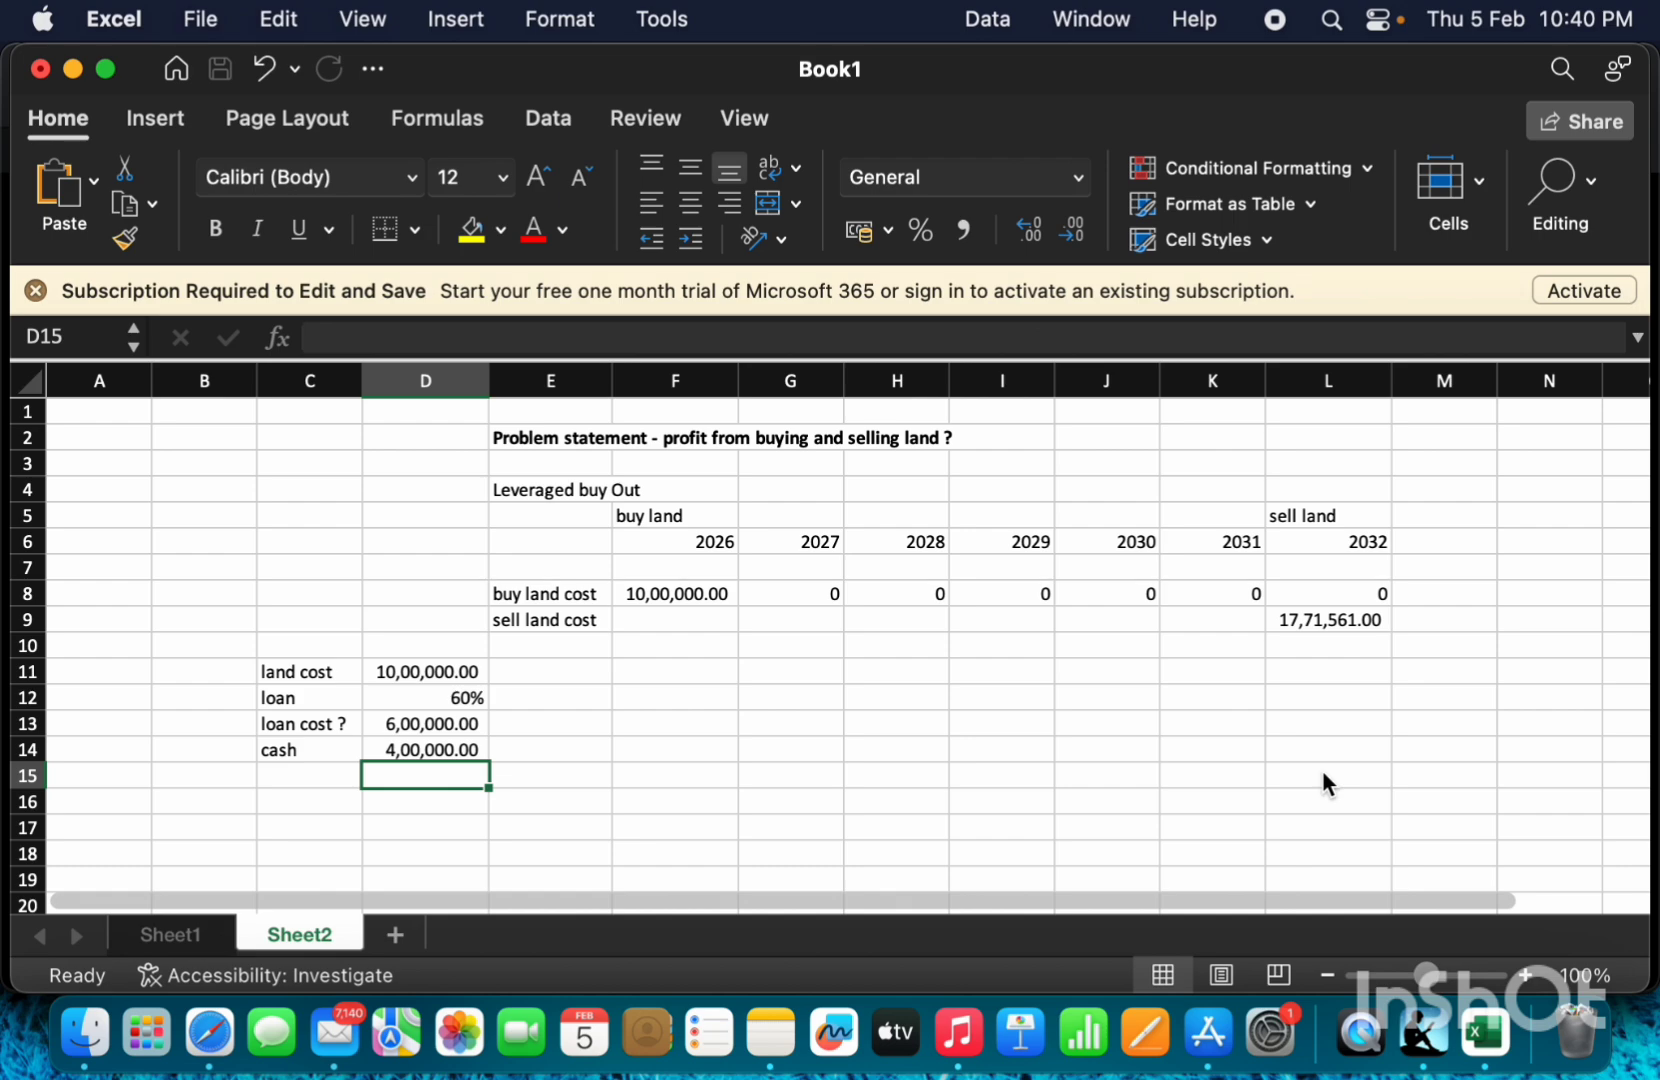
# Examine the buy land cost and sell land cost rows of the yearly schedule.
pyautogui.press('Right')
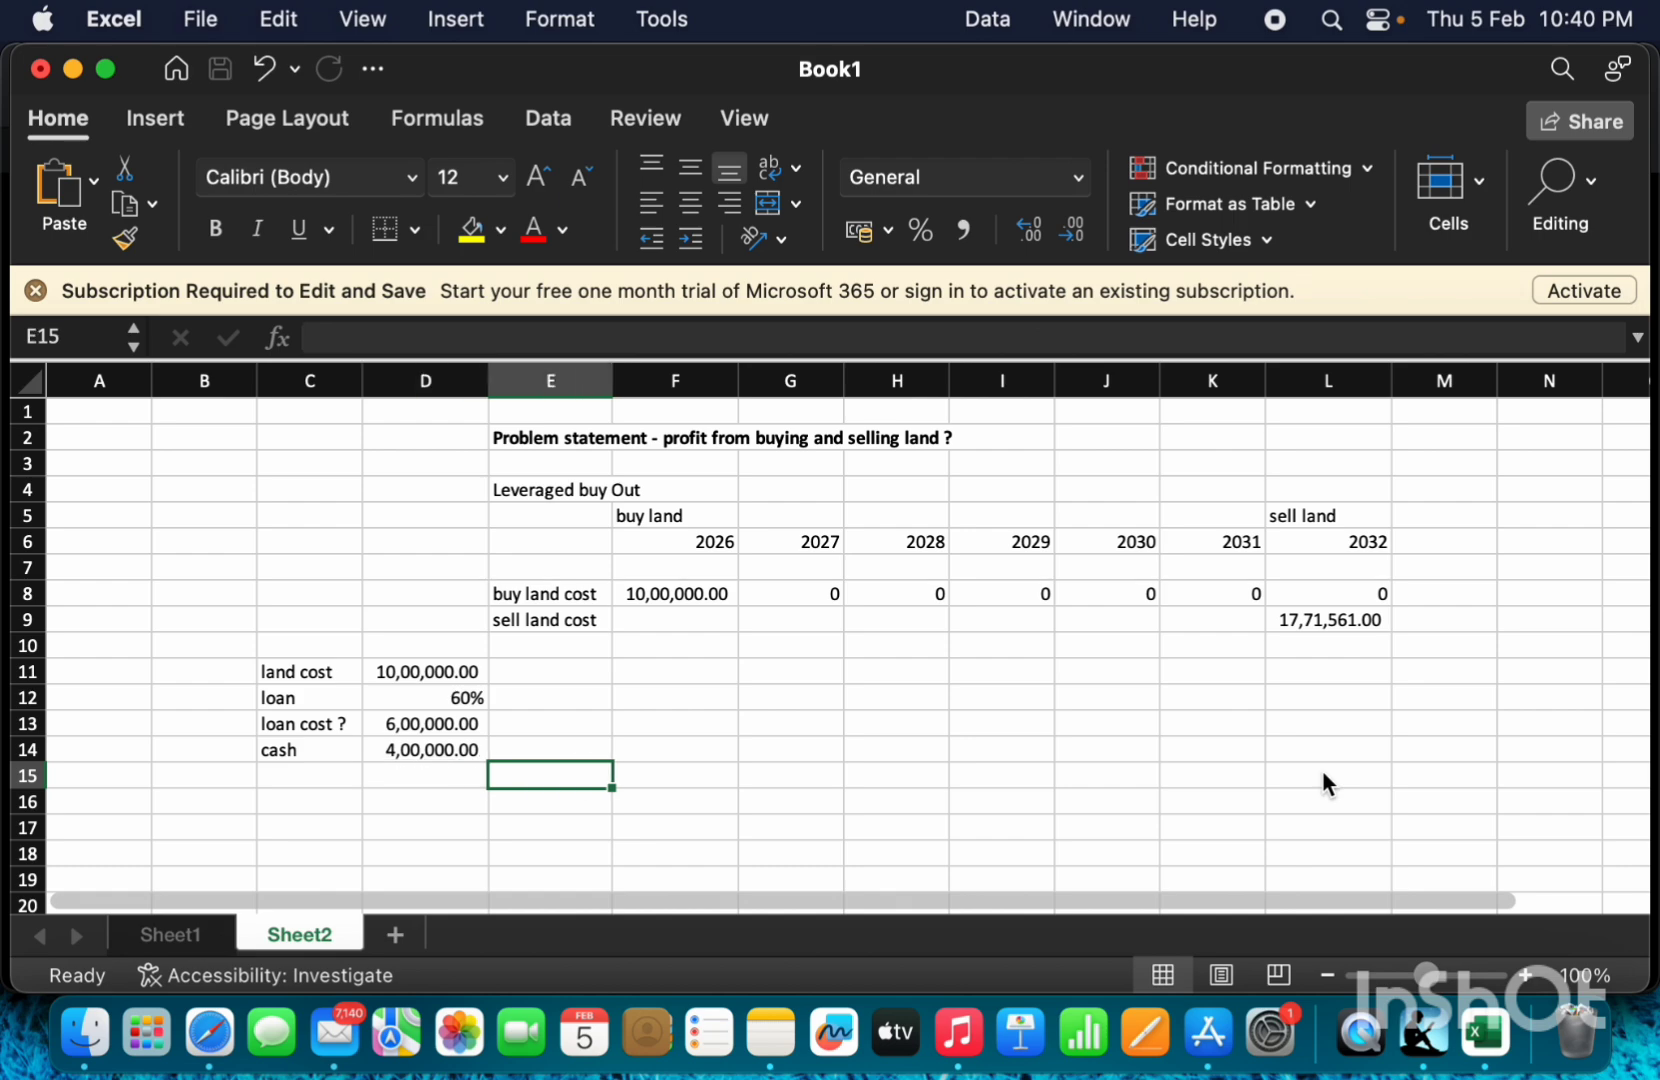
pyautogui.press('Up')
pyautogui.press('Up')
pyautogui.press('Up')
pyautogui.press('Up')
pyautogui.press('Up')
pyautogui.press('Up')
pyautogui.press('Up')
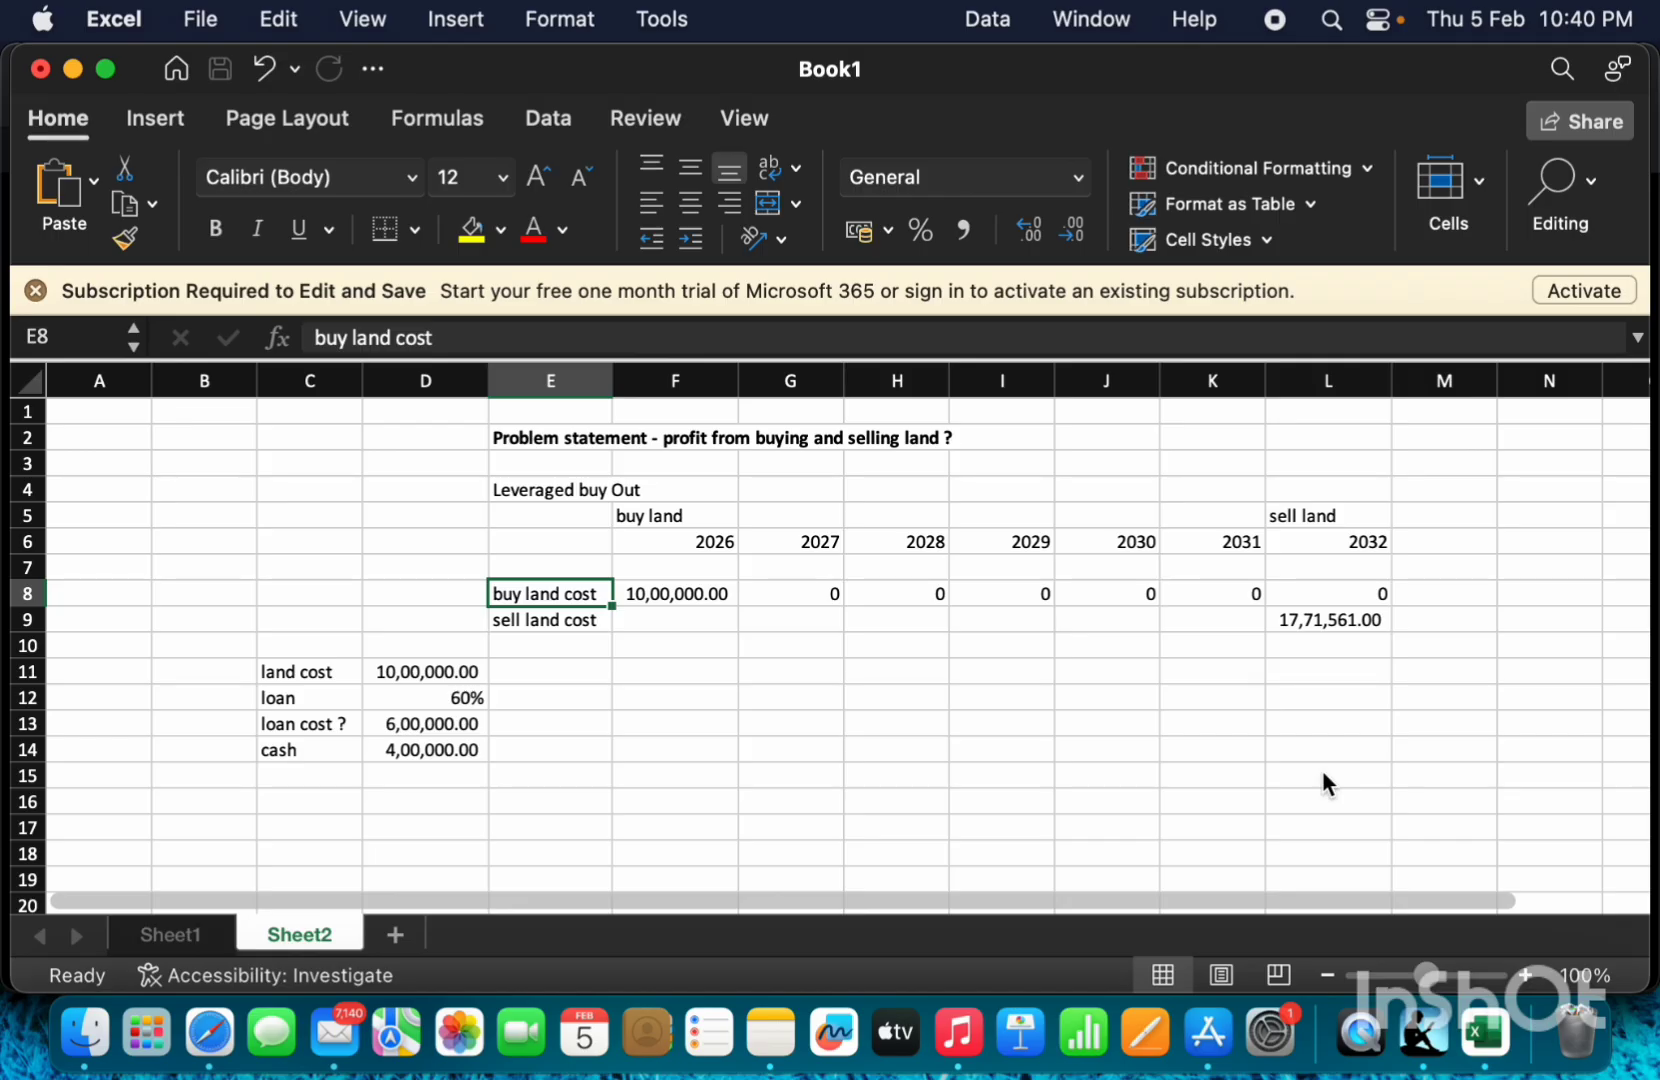
pyautogui.press('Down')
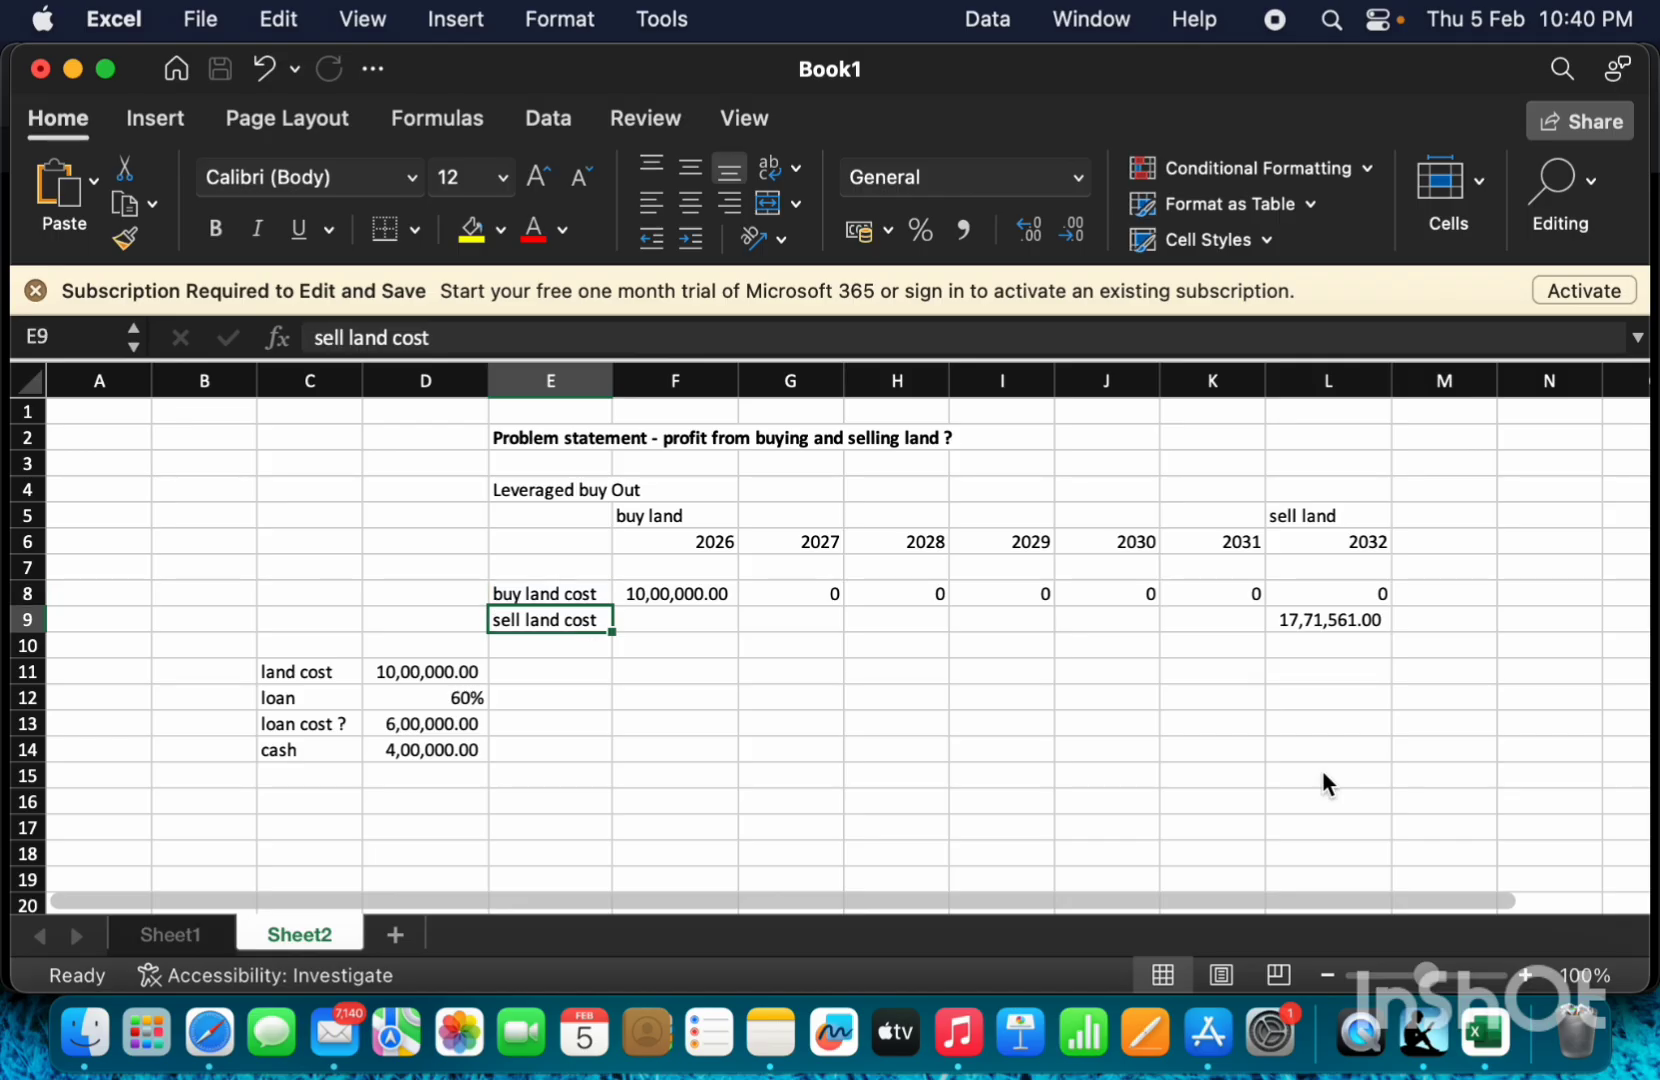
# Review the buy land cost and sell land cost entries year by year from 2026 to 2032.
pyautogui.press('Right')
pyautogui.press('Right')
pyautogui.press('Right')
pyautogui.press('Right')
pyautogui.press('Right')
pyautogui.press('Right')
pyautogui.press('Right')
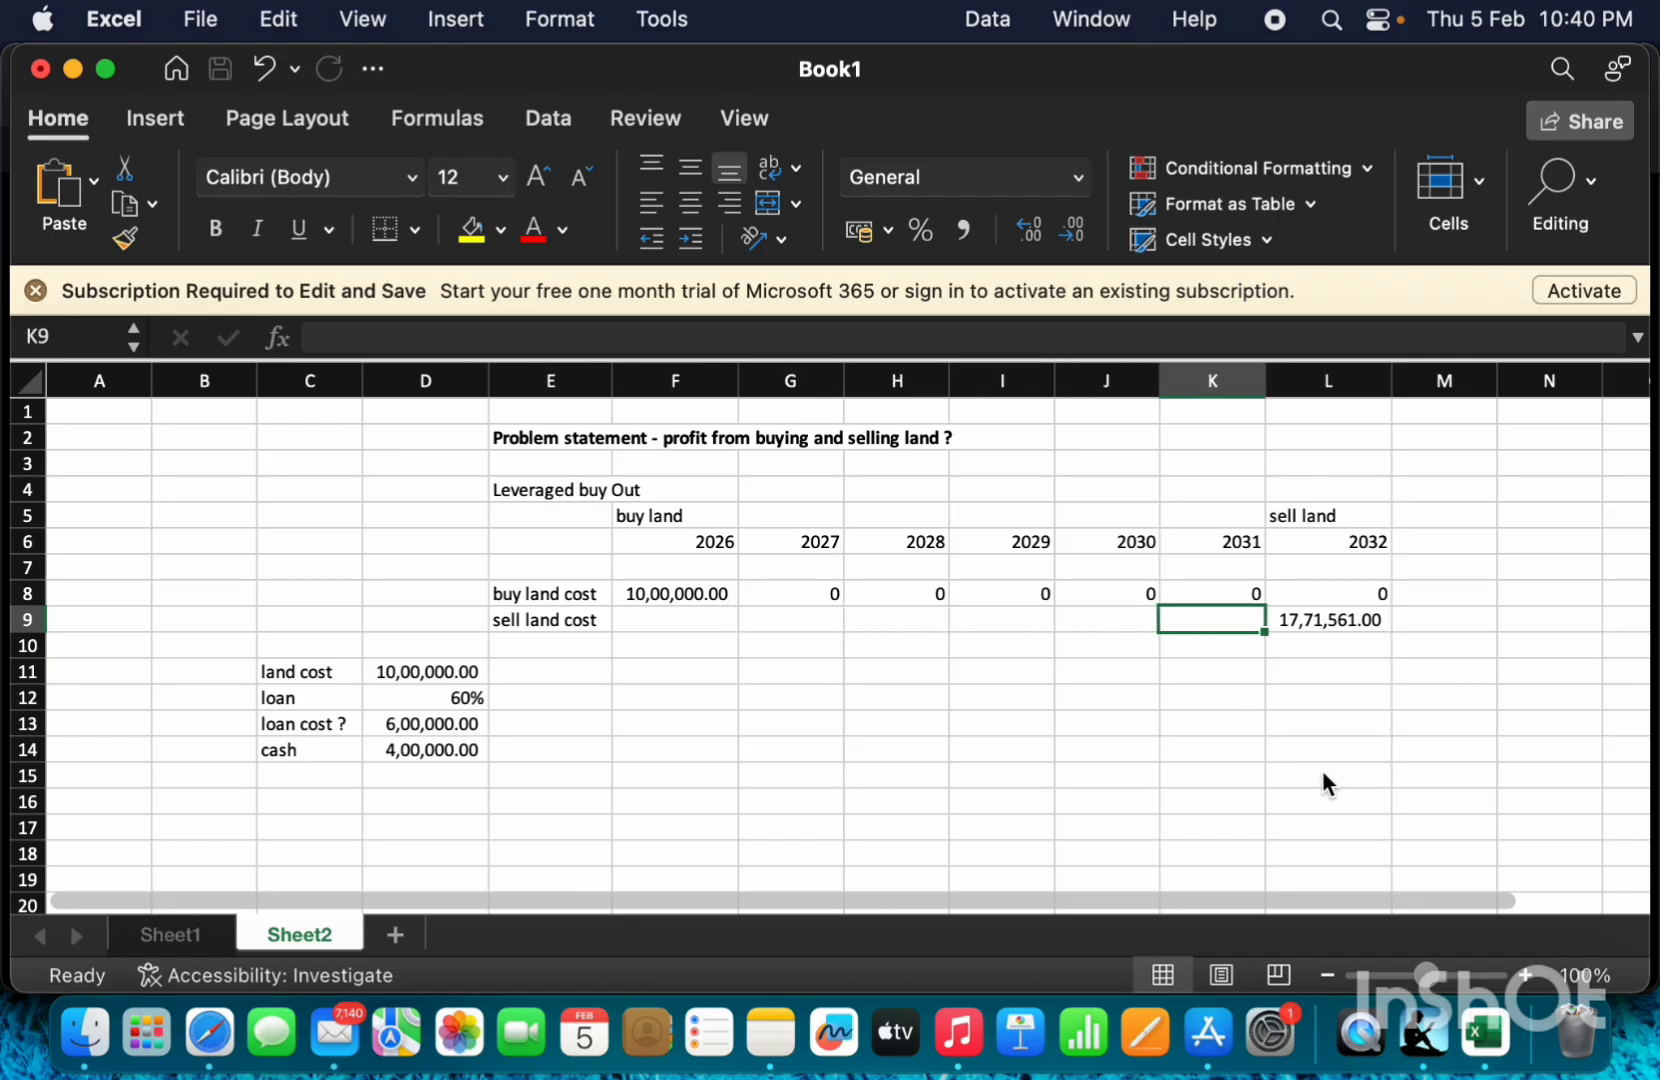
pyautogui.press('Left')
pyautogui.press('Up')
pyautogui.press('Left')
pyautogui.press('Left')
pyautogui.press('Left')
pyautogui.press('Left')
pyautogui.press('Left')
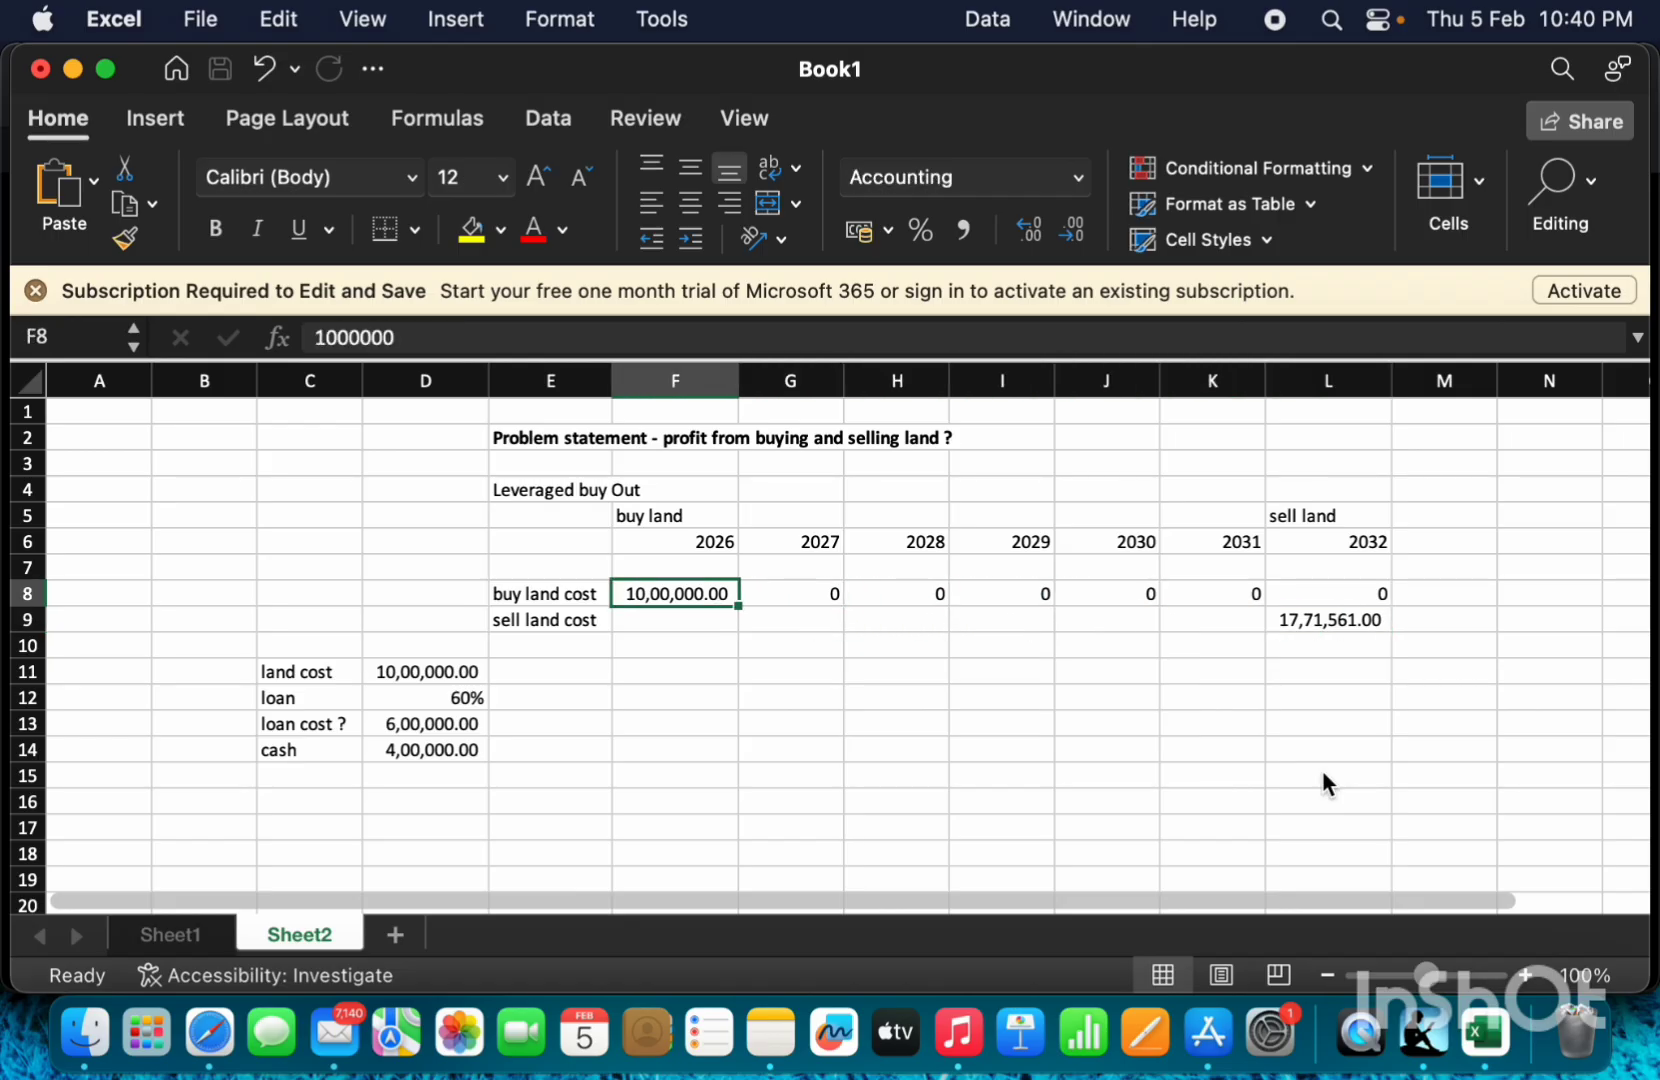
pyautogui.press('Right')
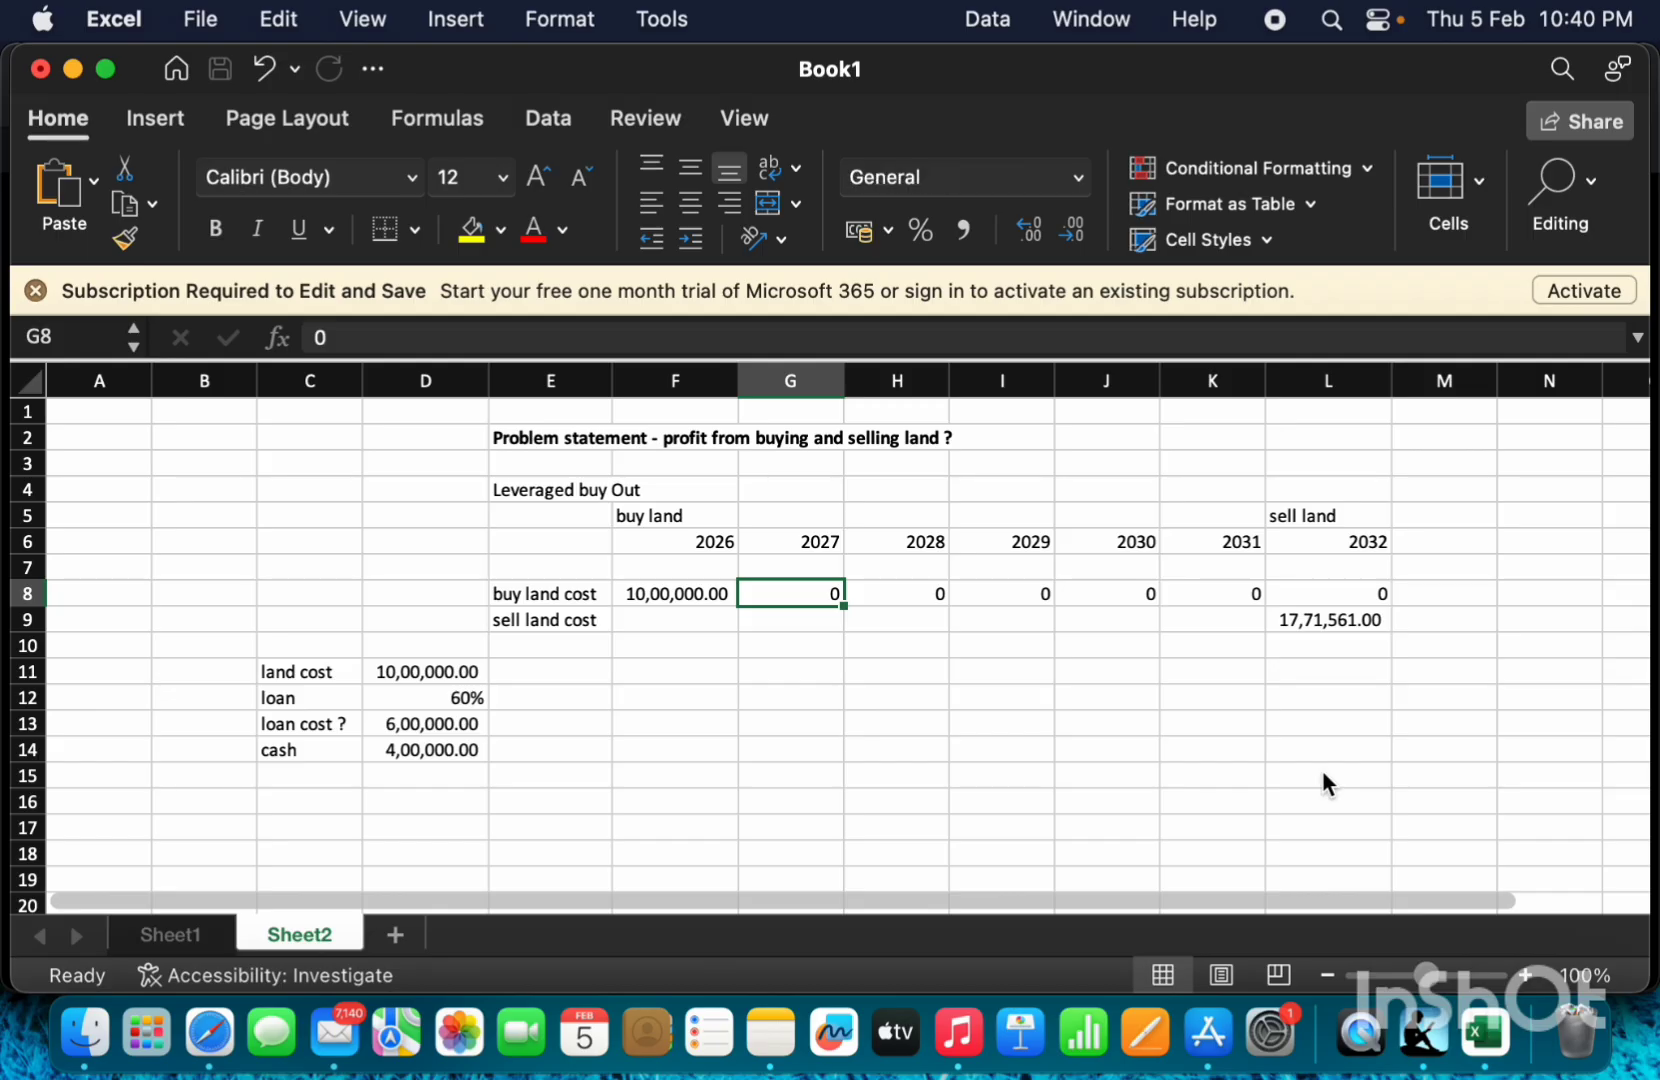
# Add an "EMI" row label in E10 below sell land cost.
pyautogui.press('Down')
pyautogui.press('Down')
pyautogui.press('Left')
pyautogui.press('Left')
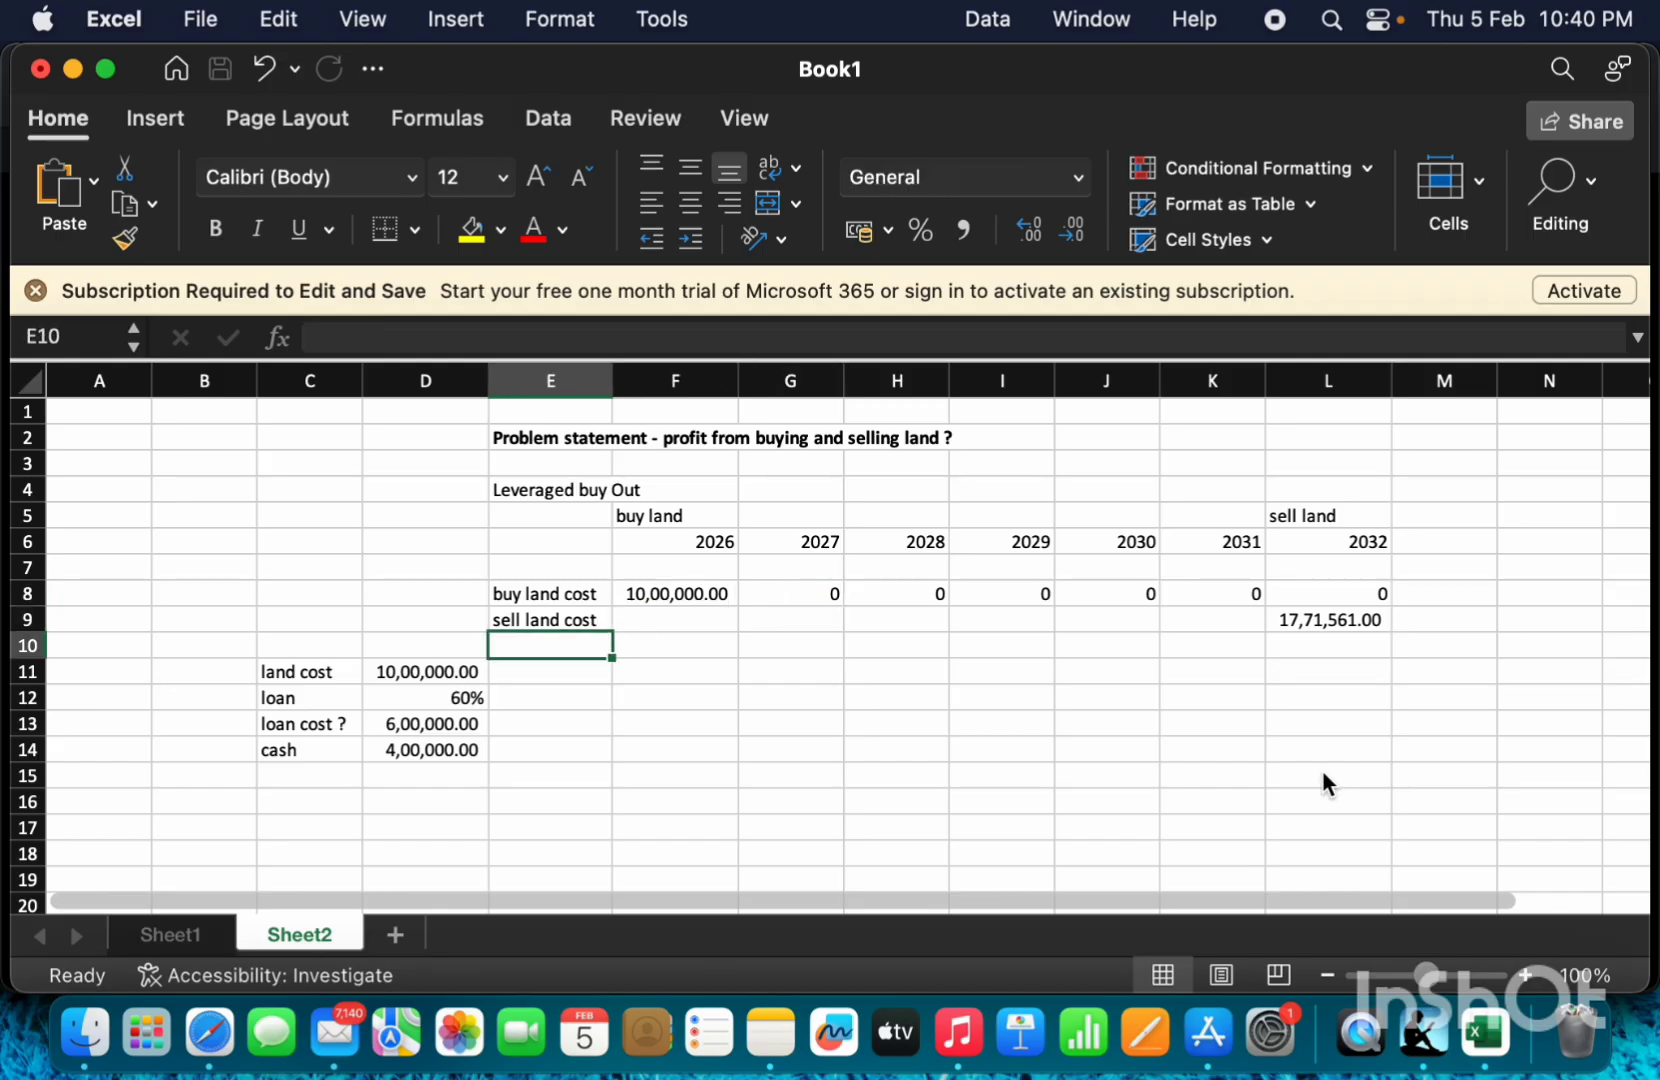
pyautogui.write('EMI')
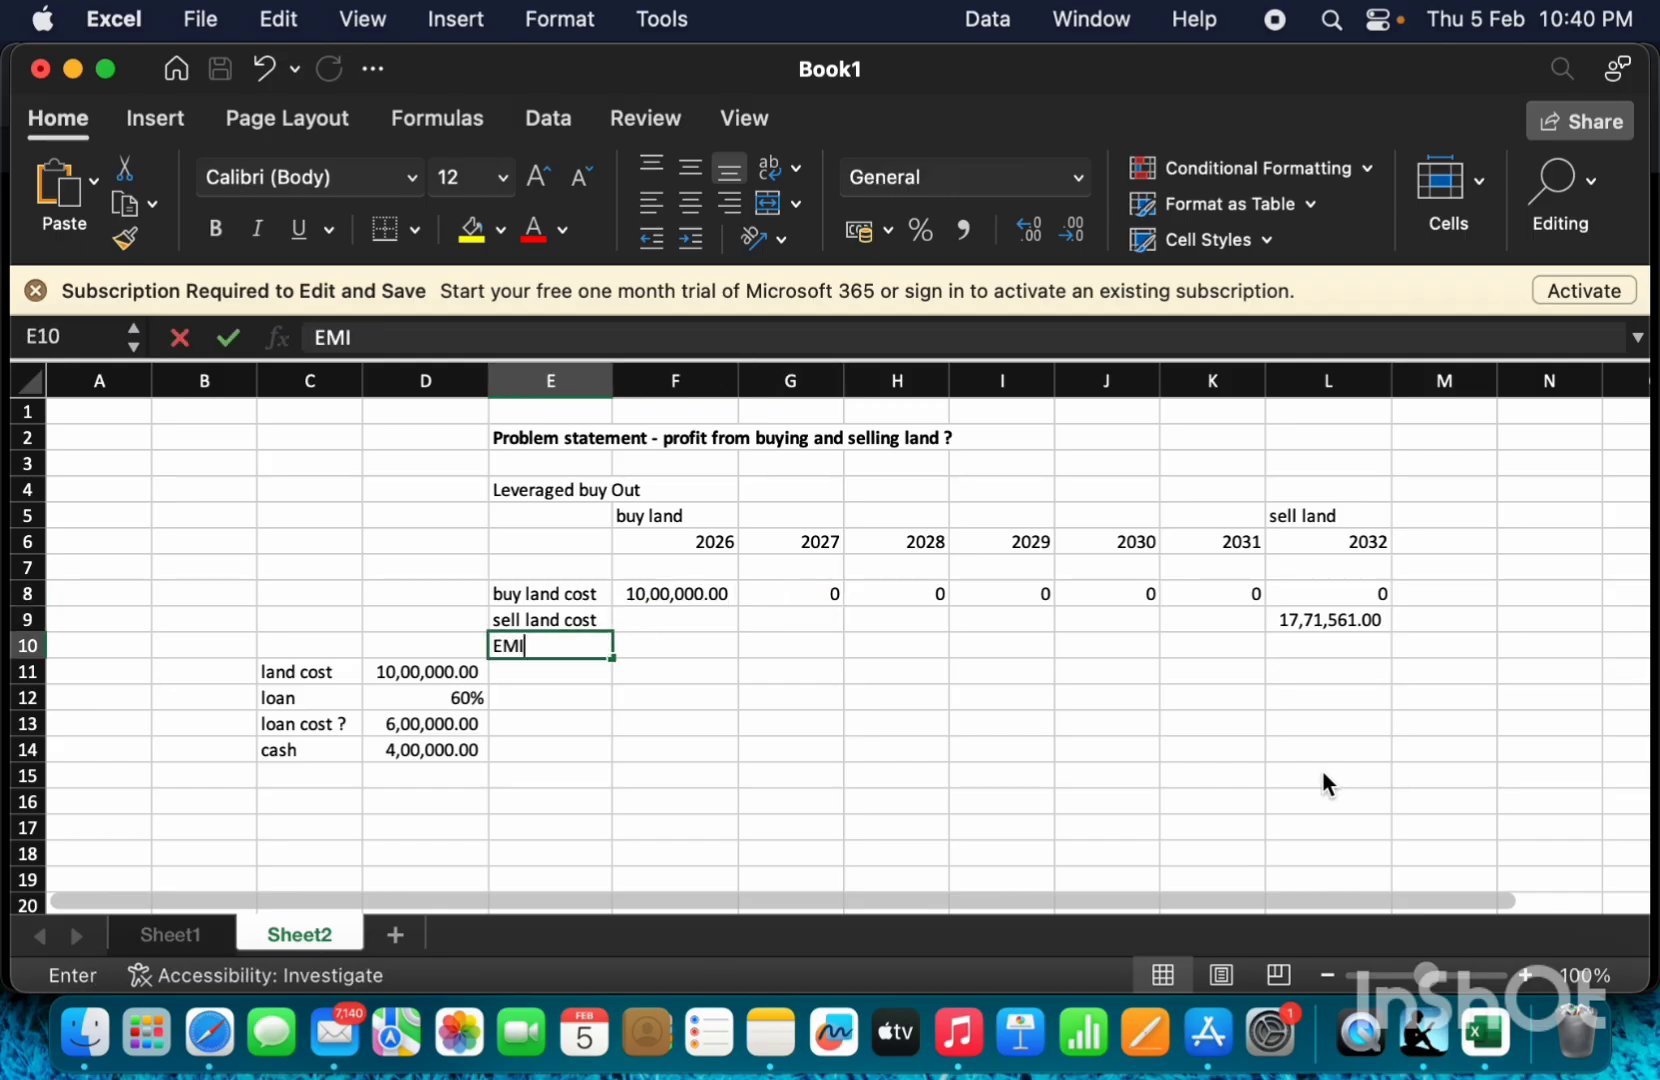
pyautogui.press('Return')
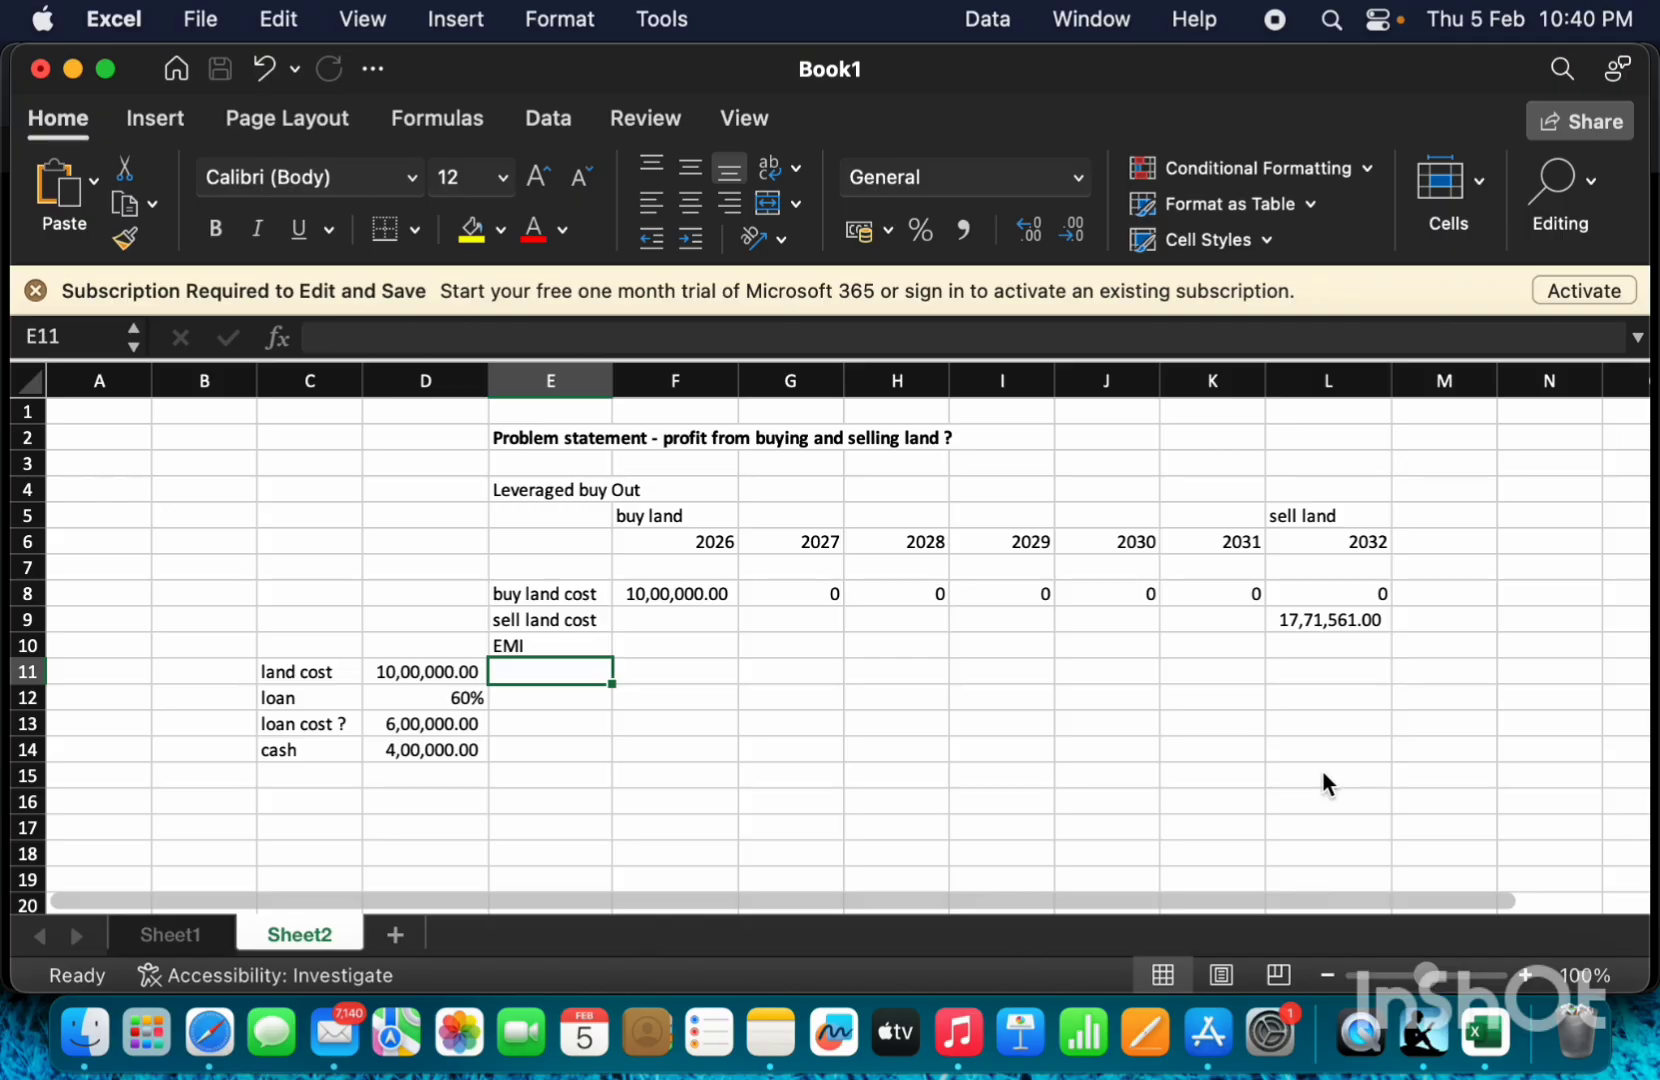
# Calculate the 2026 EMI in F10 with =PMT(9%,7,D11), using the land cost as present value.
pyautogui.press('Up')
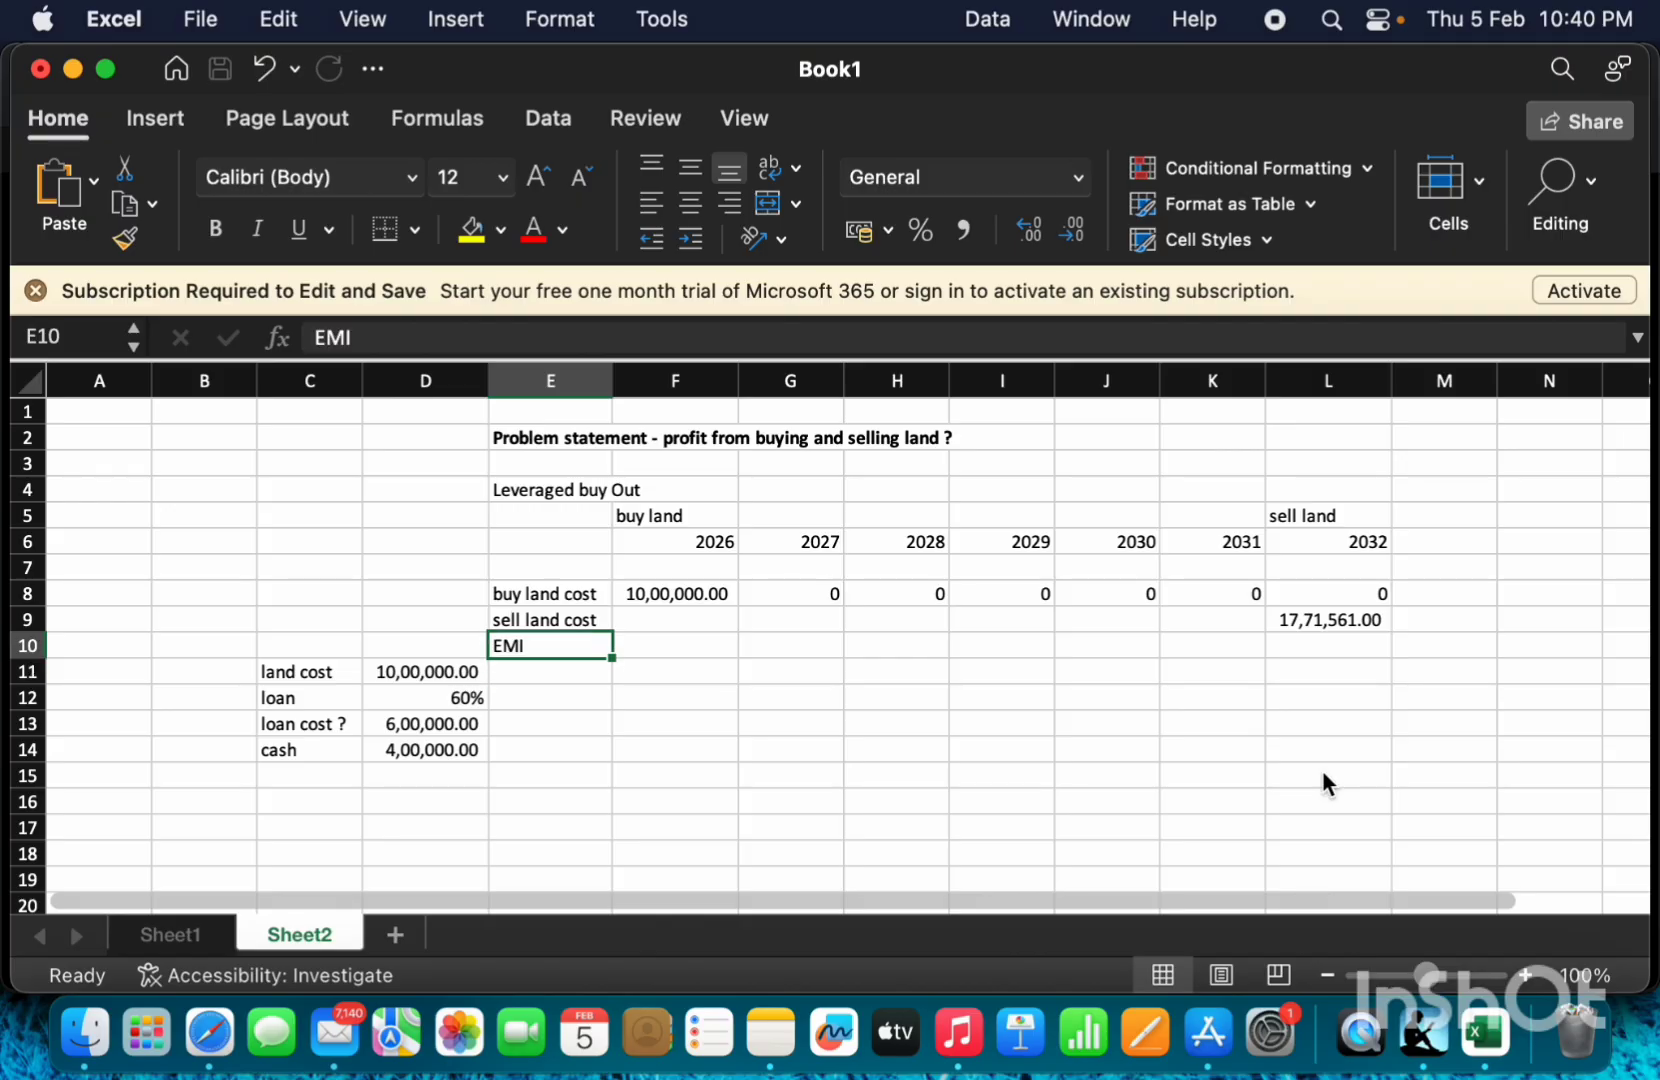
pyautogui.press('Right')
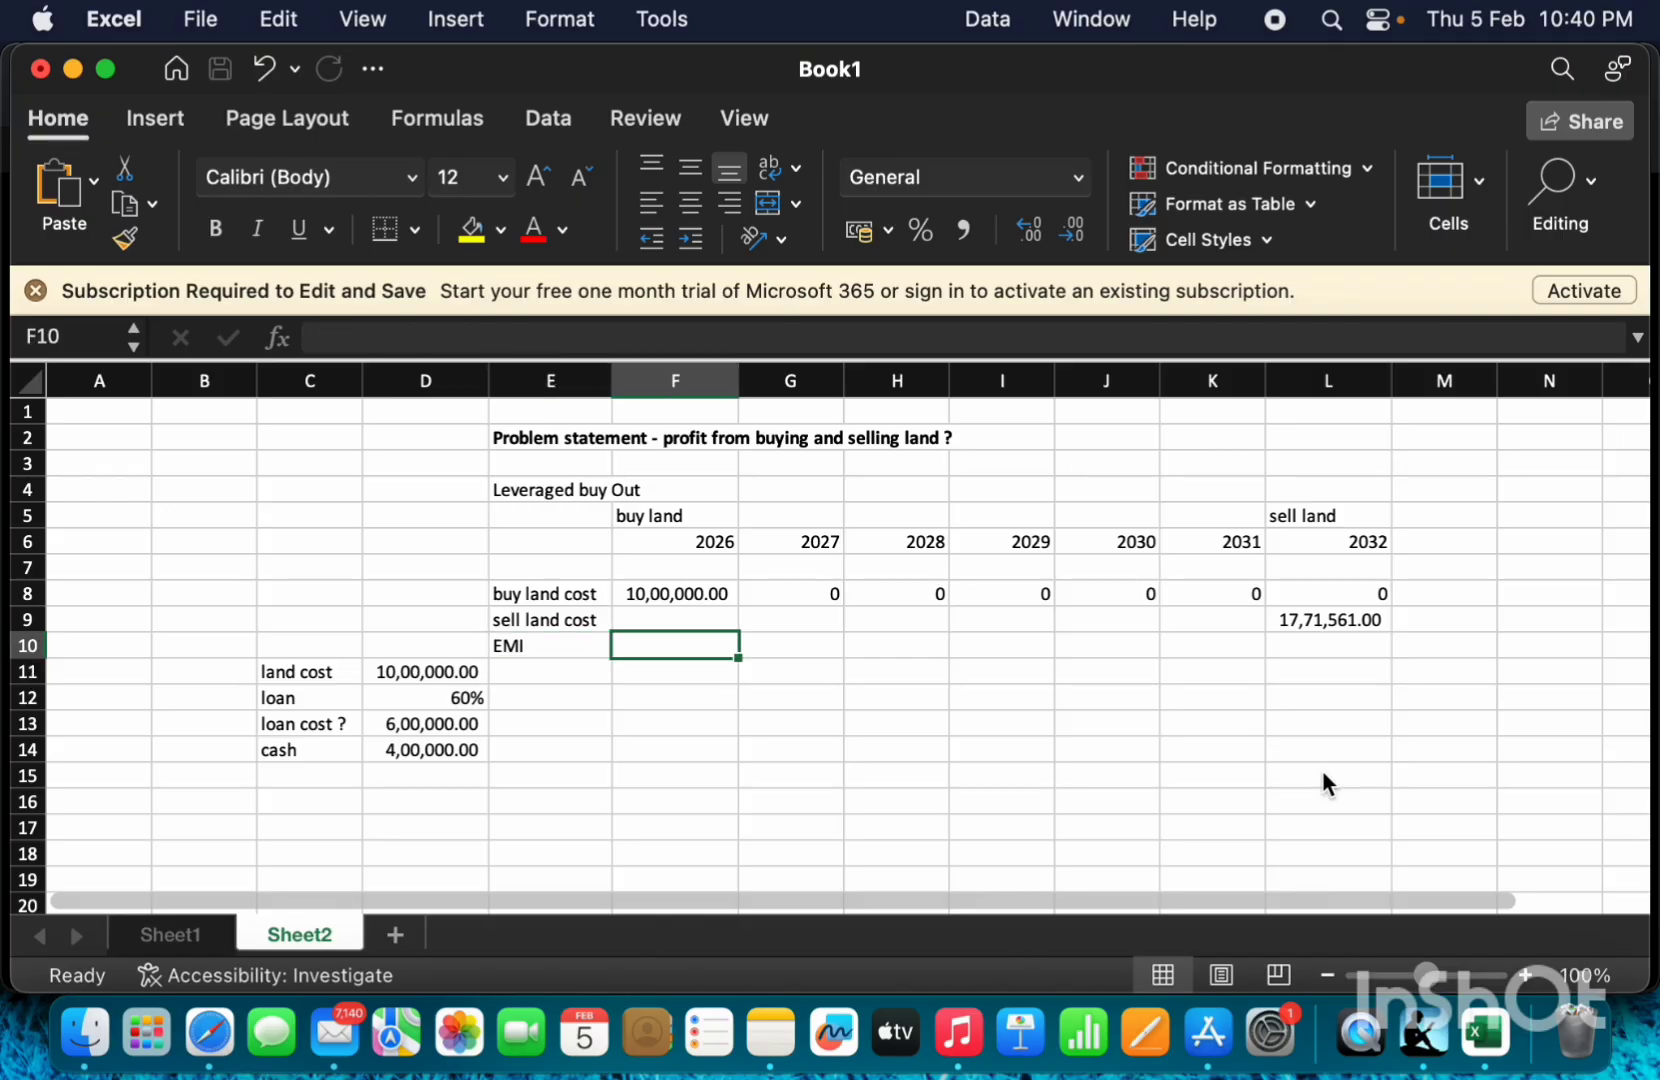
pyautogui.write('=pmt')
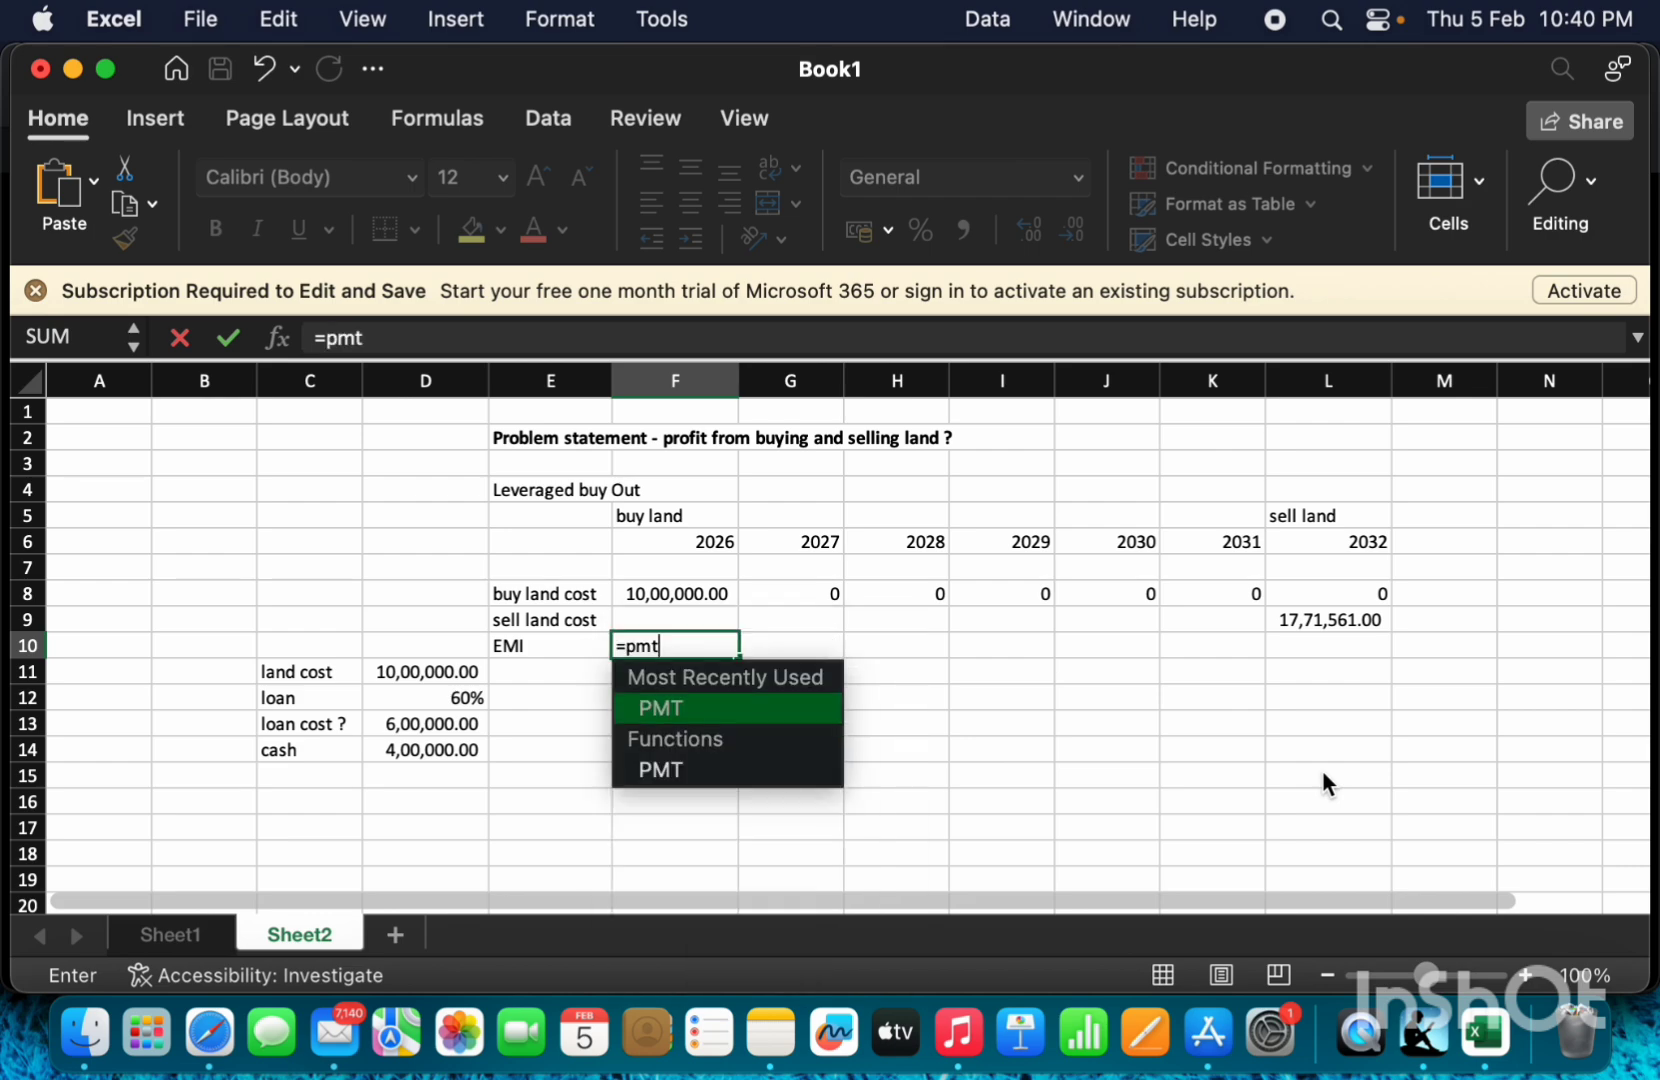
pyautogui.press('Tab')
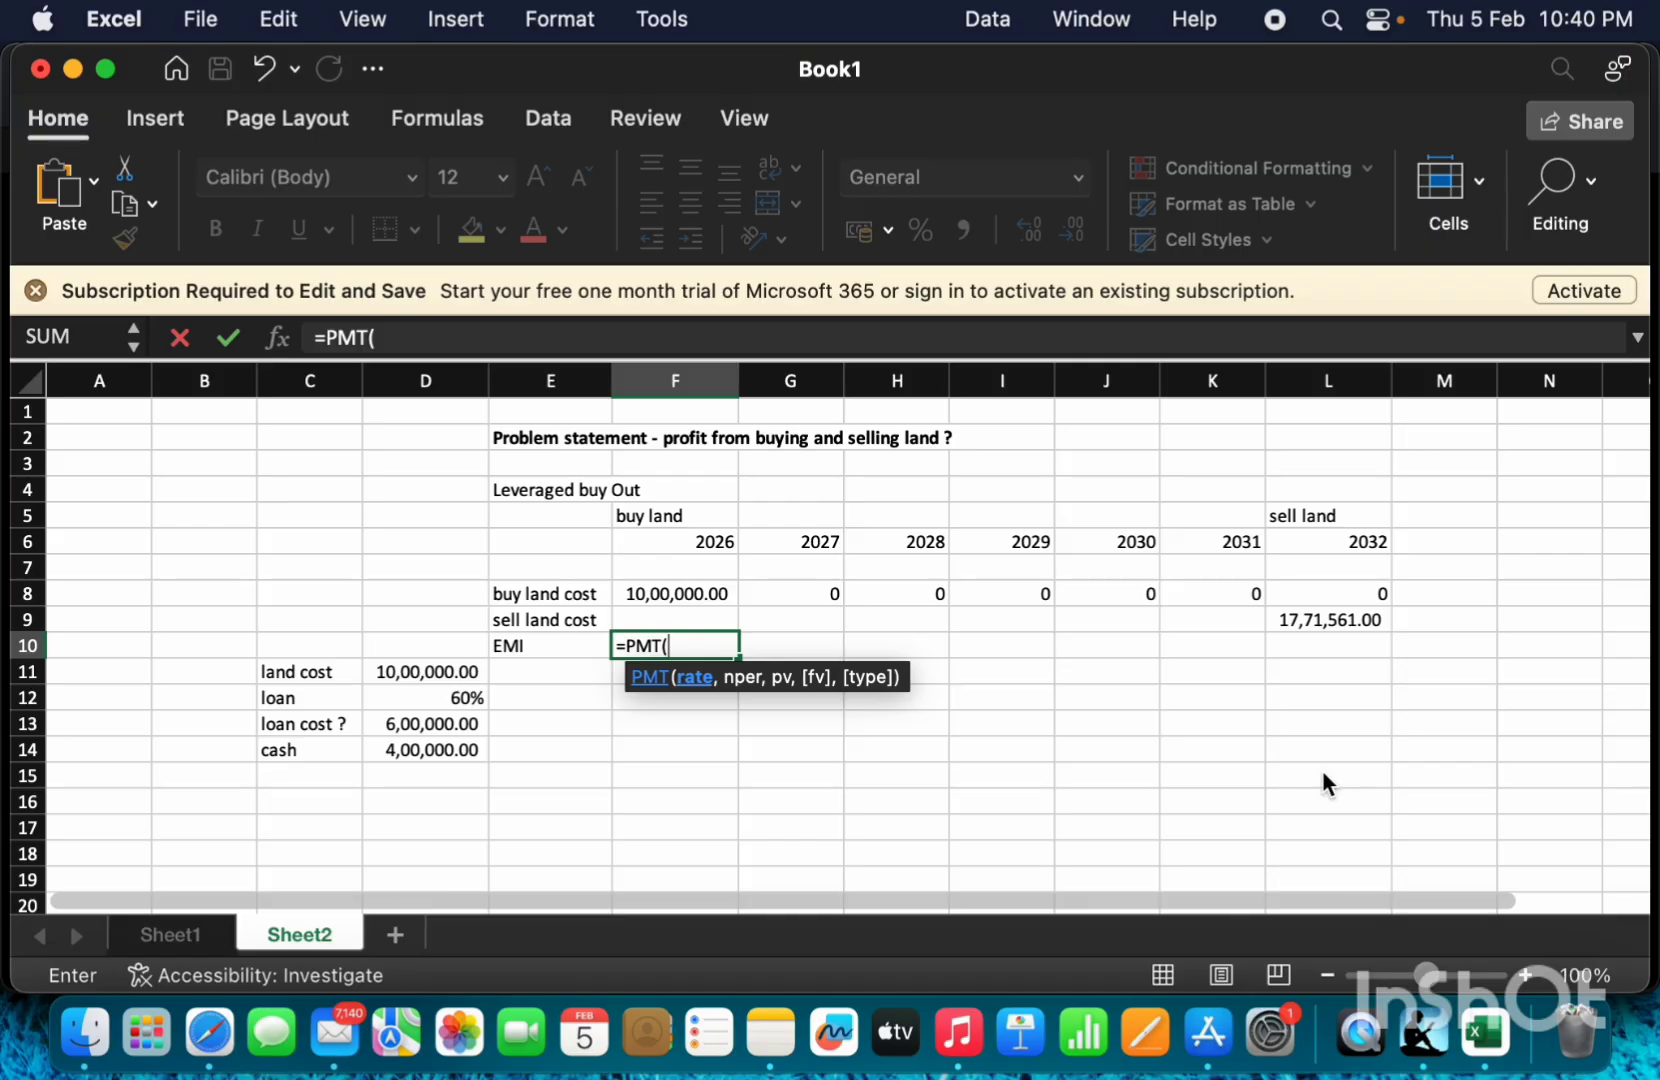
pyautogui.write('9%,')
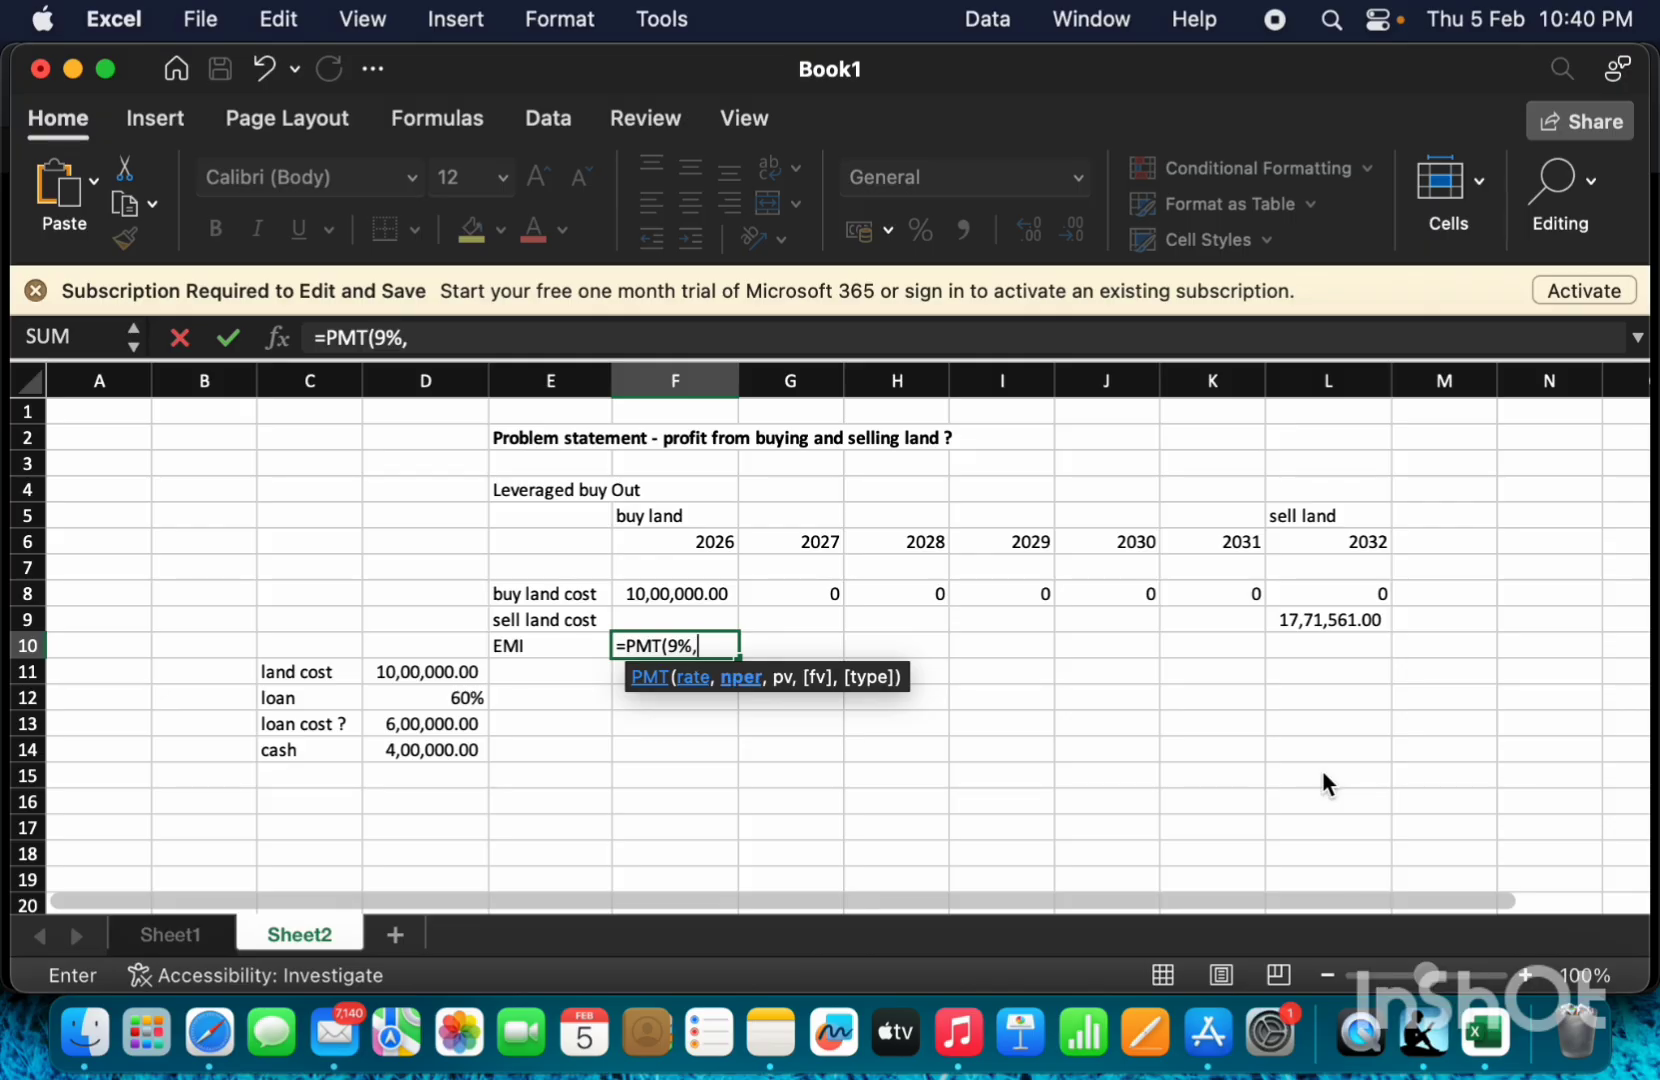
pyautogui.write('7,')
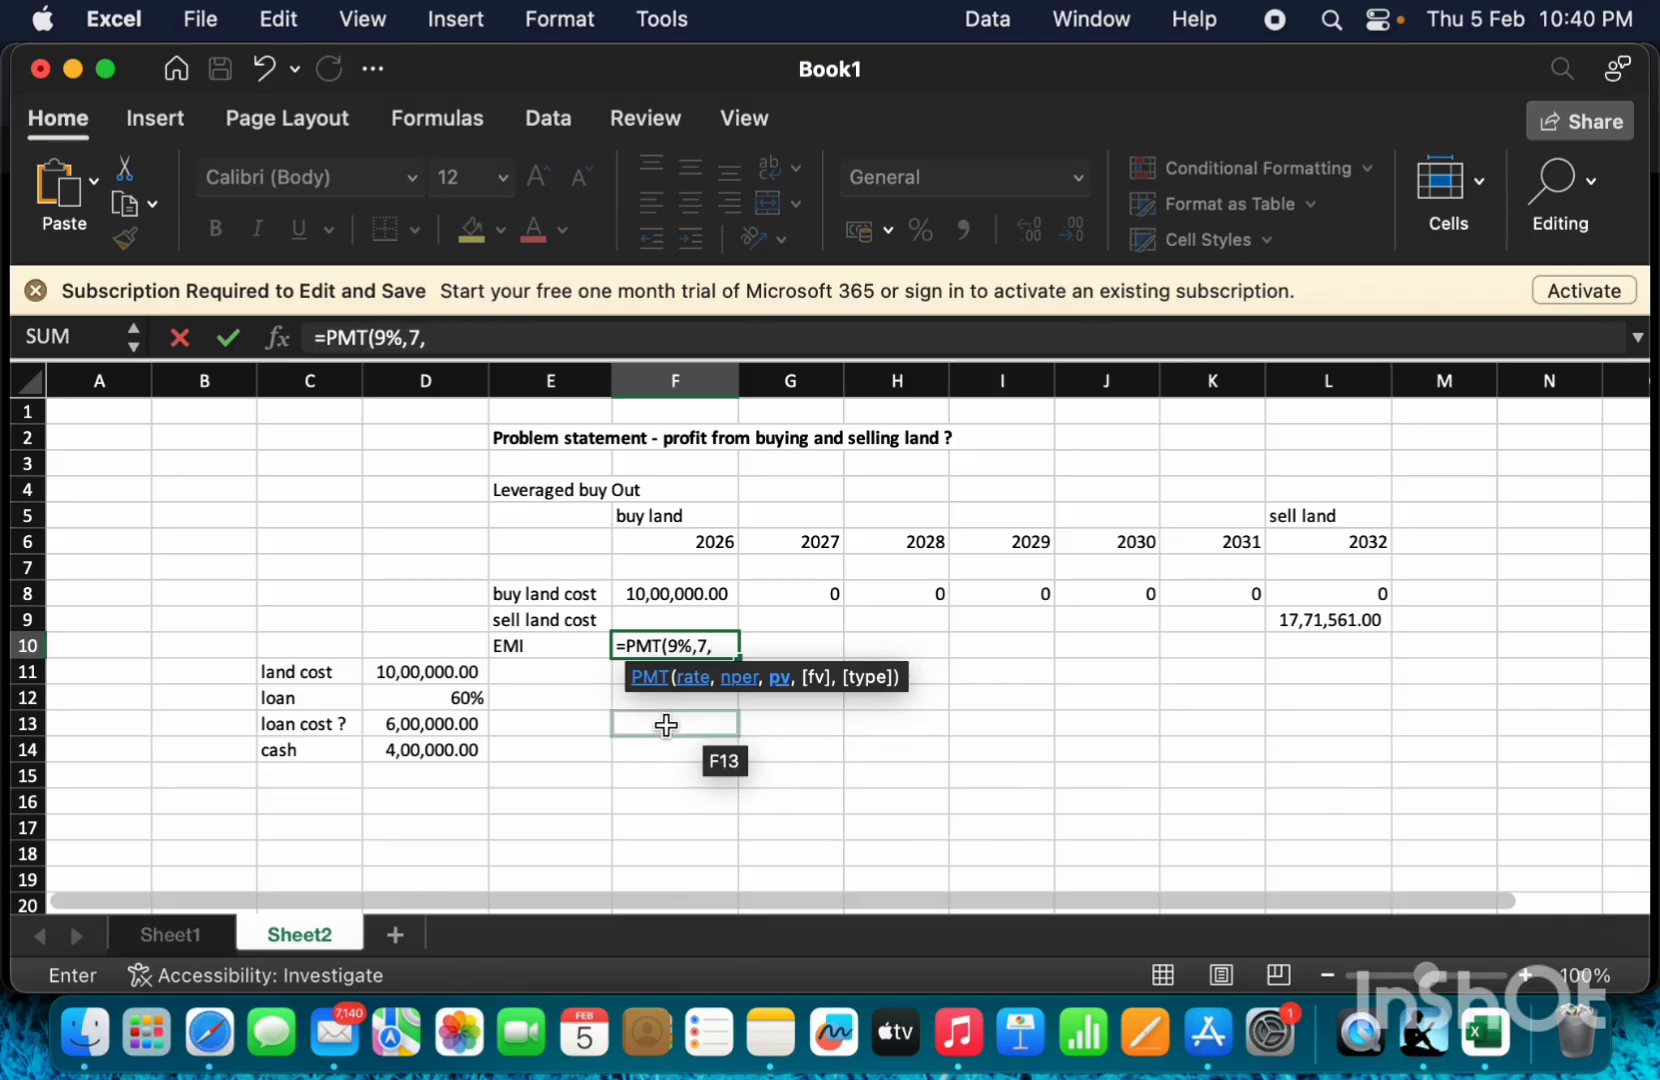
pyautogui.click(453, 672)
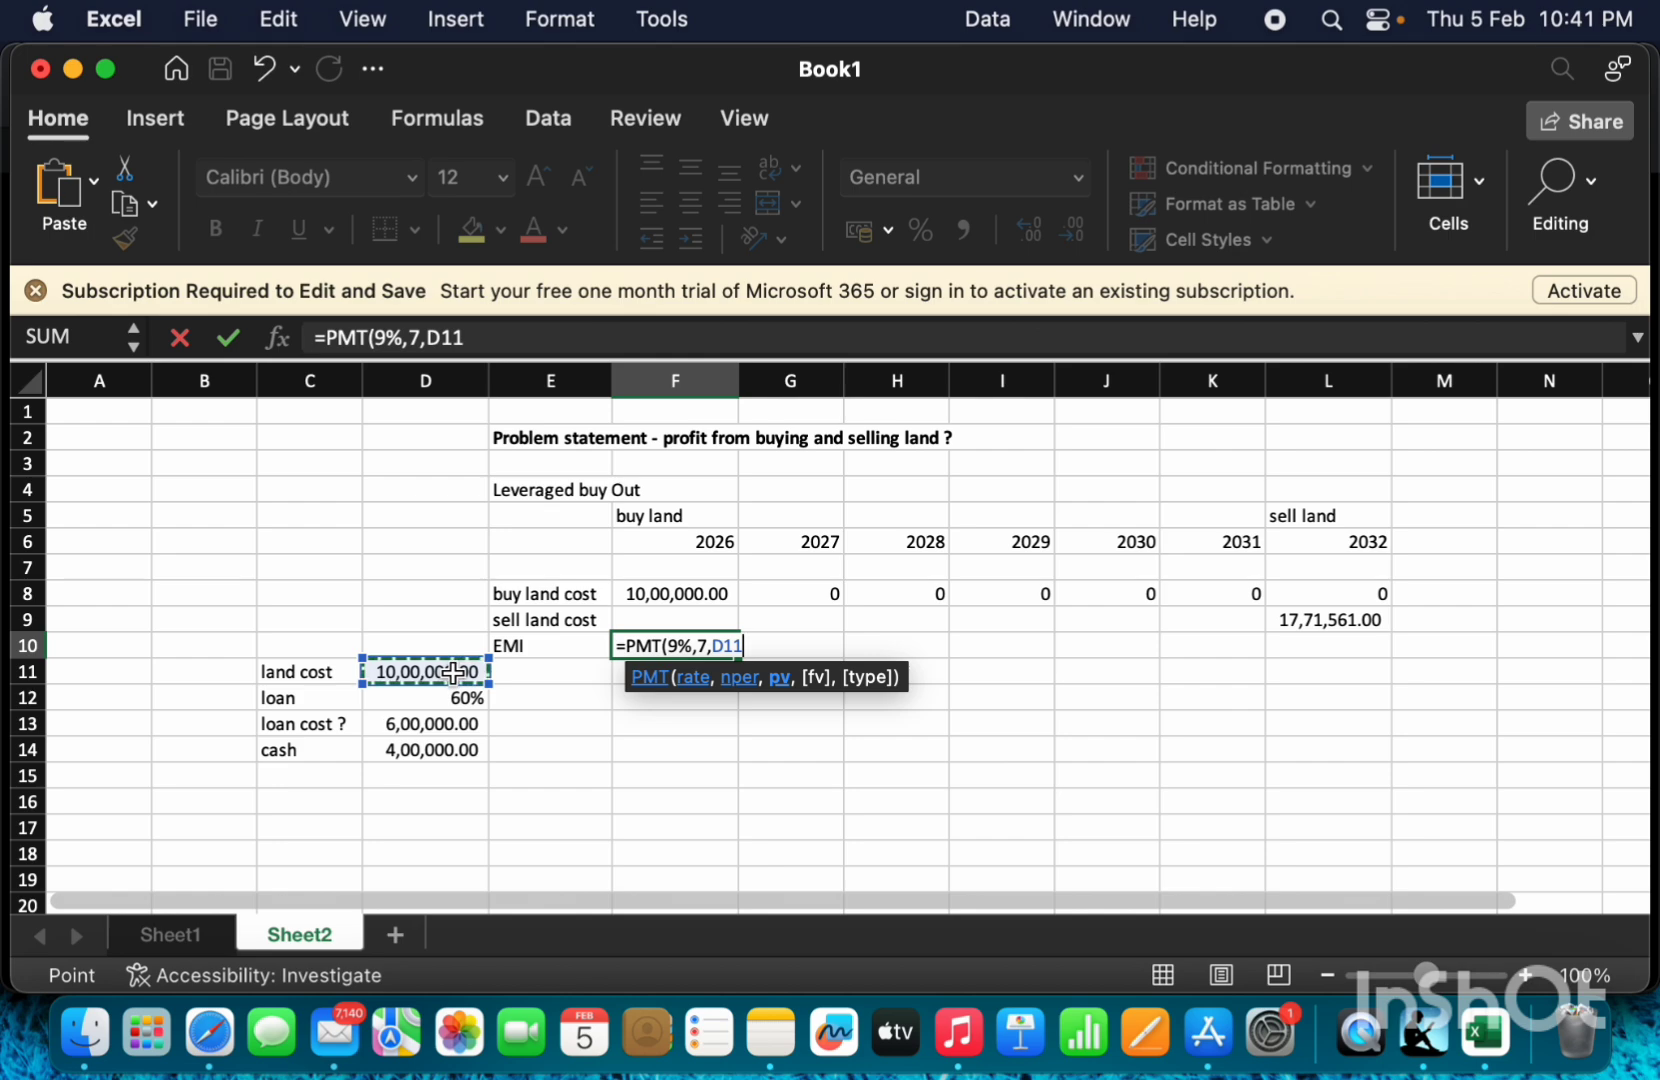
pyautogui.press('Return')
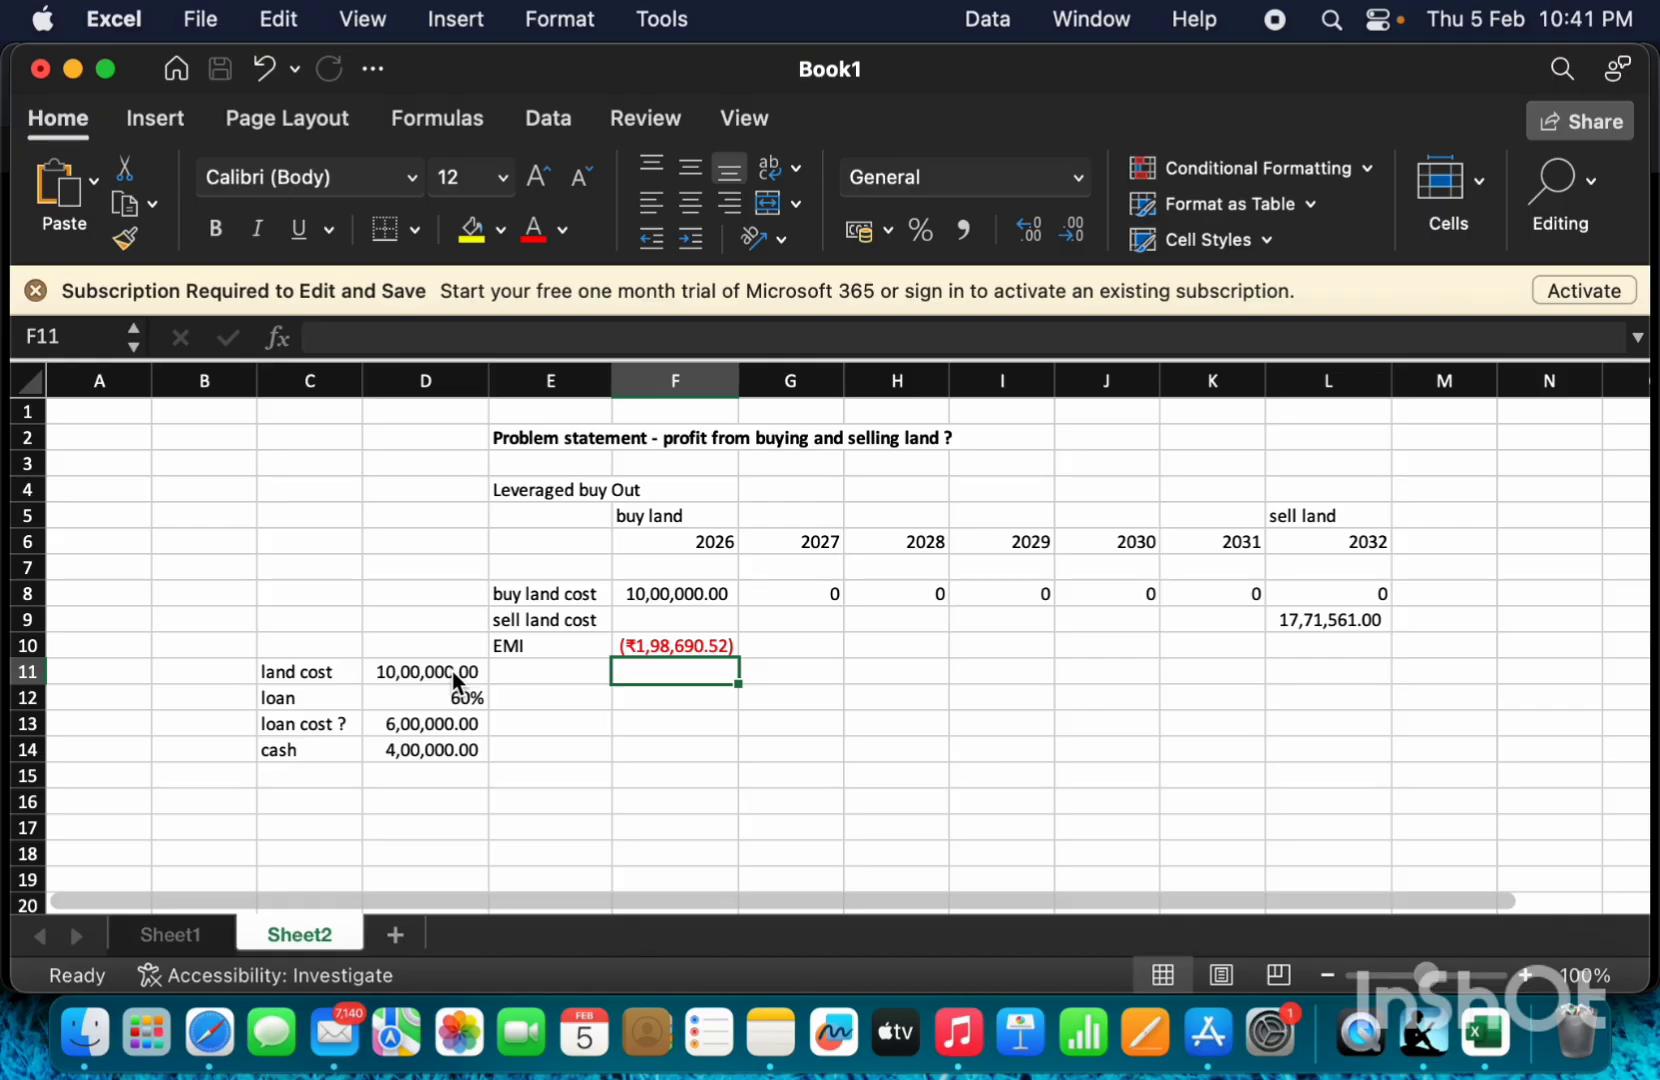
# Try to fill the PMT formula from F10 across the EMI row to L10.
pyautogui.press('Up')
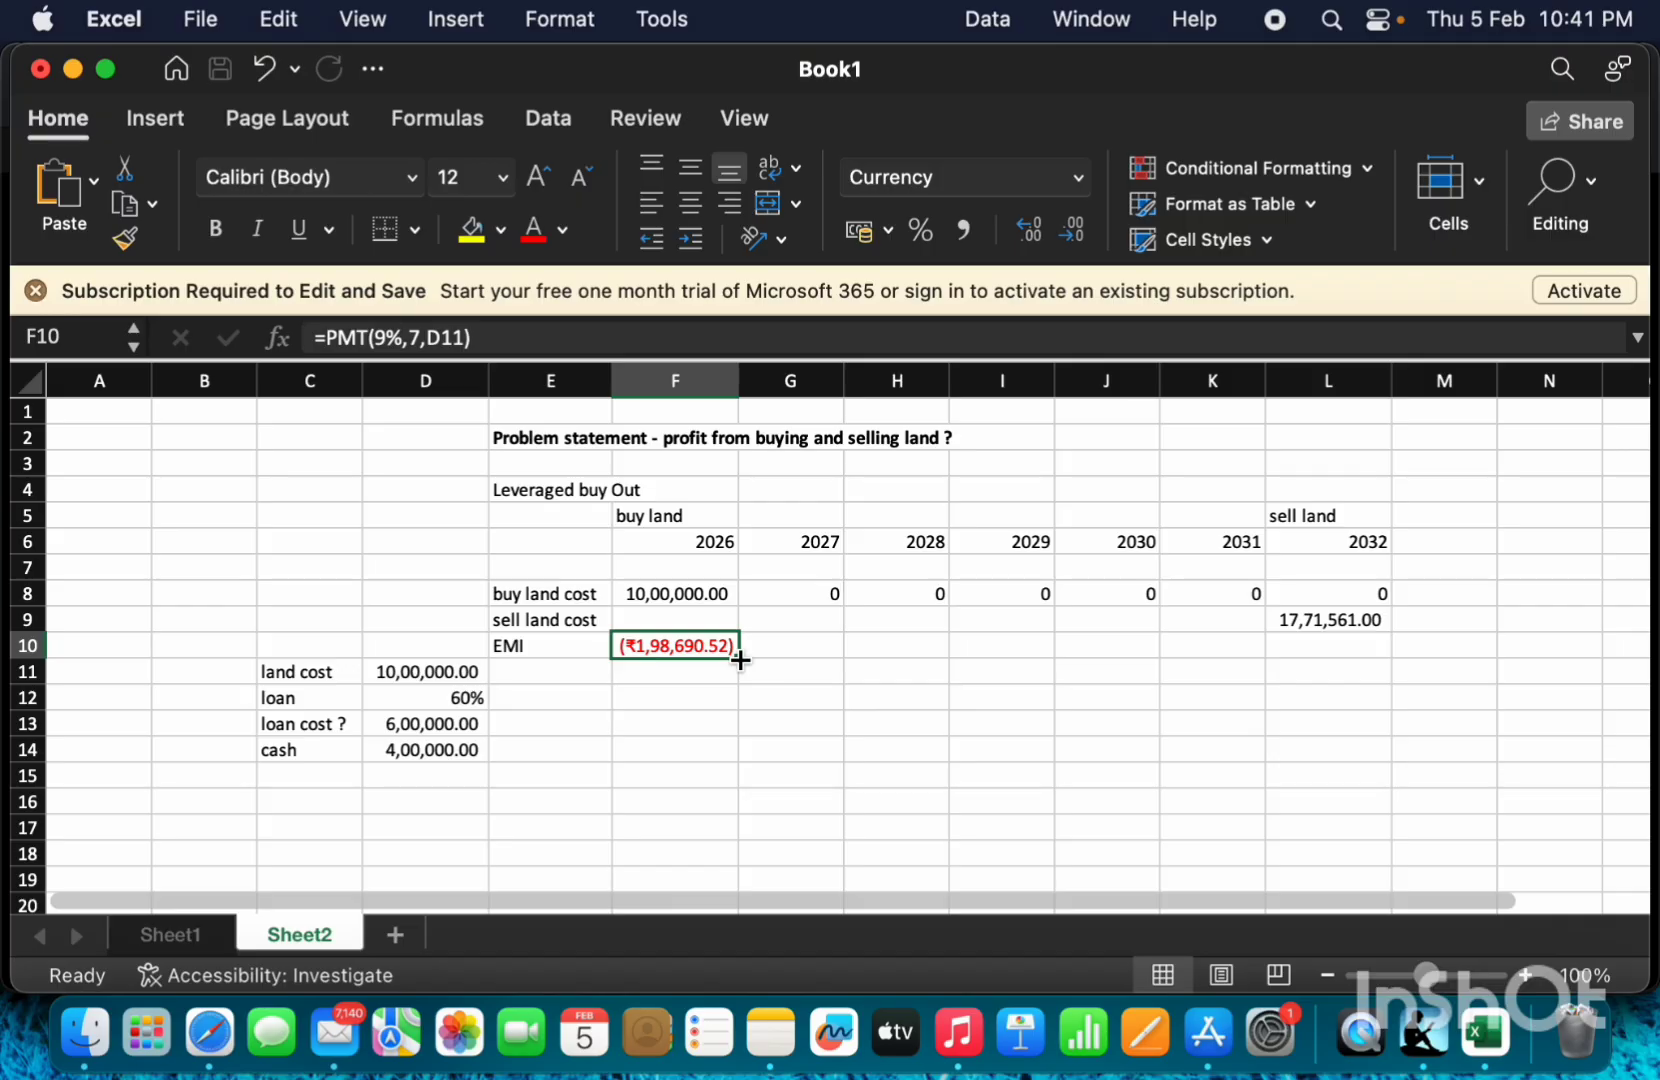
pyautogui.moveTo(740, 660); pyautogui.dragTo(1350, 658)
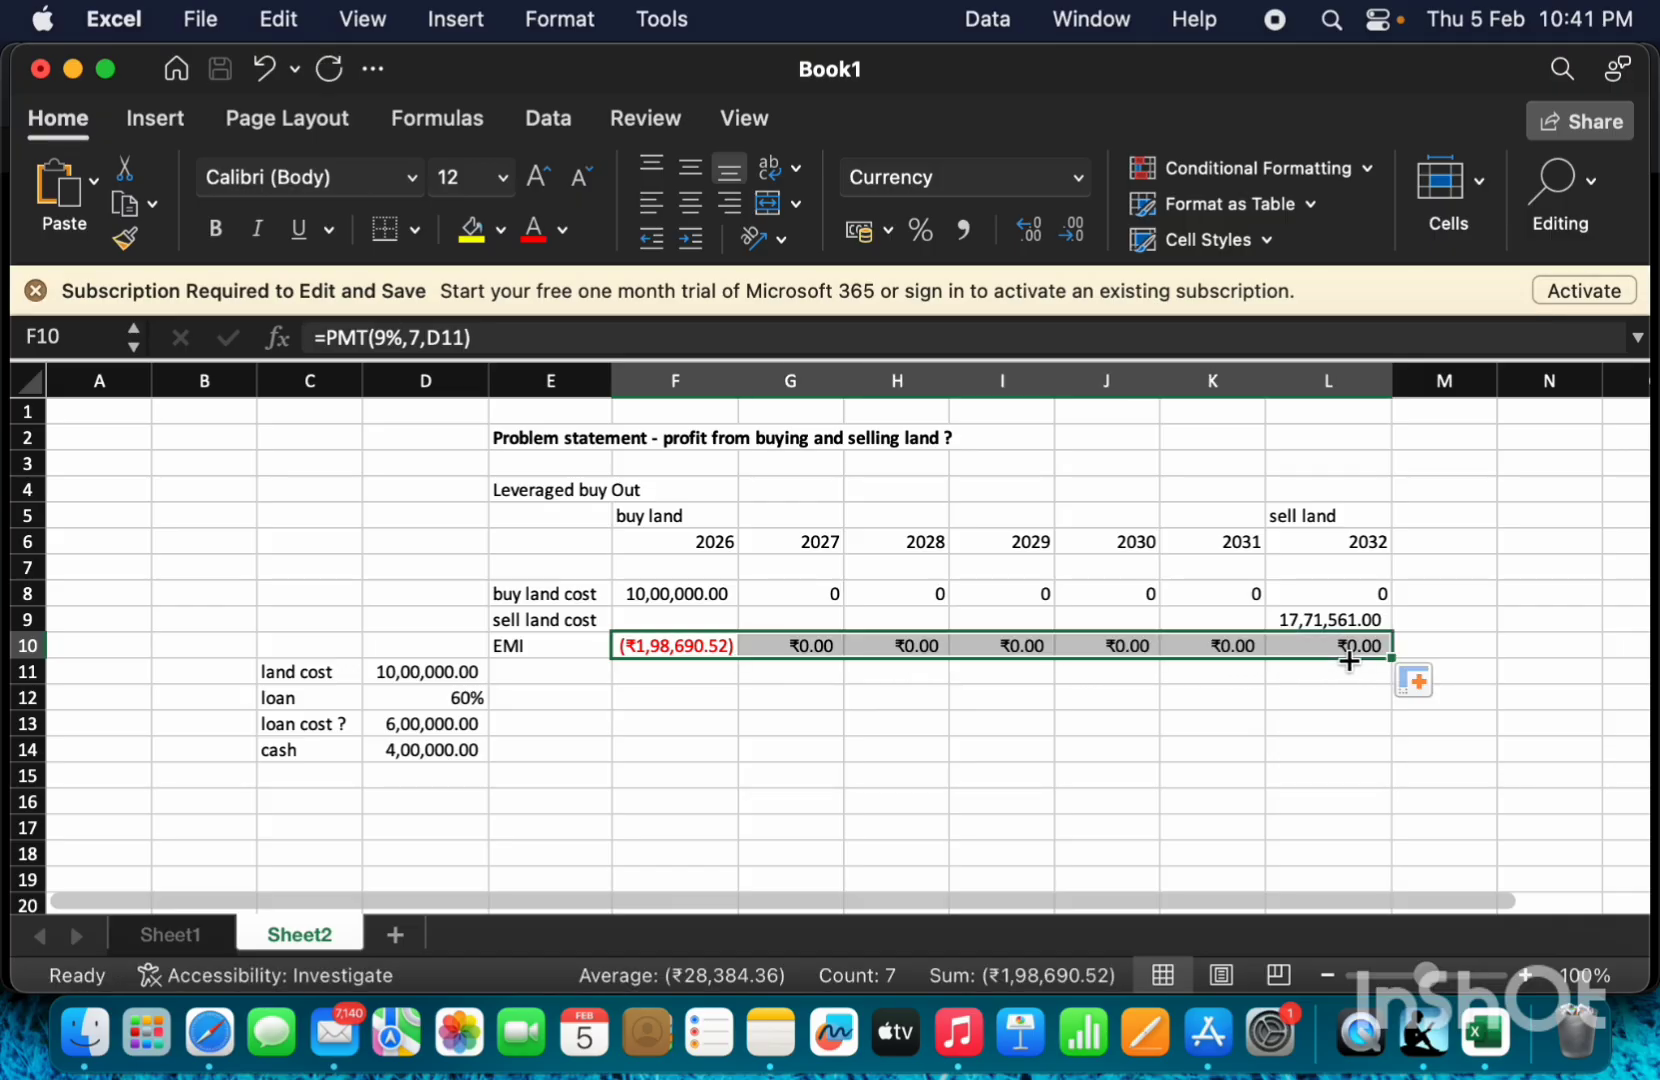
# Link G10 to the previous year's EMI with =F10 and fill that formula across to L10.
pyautogui.click(768, 646)
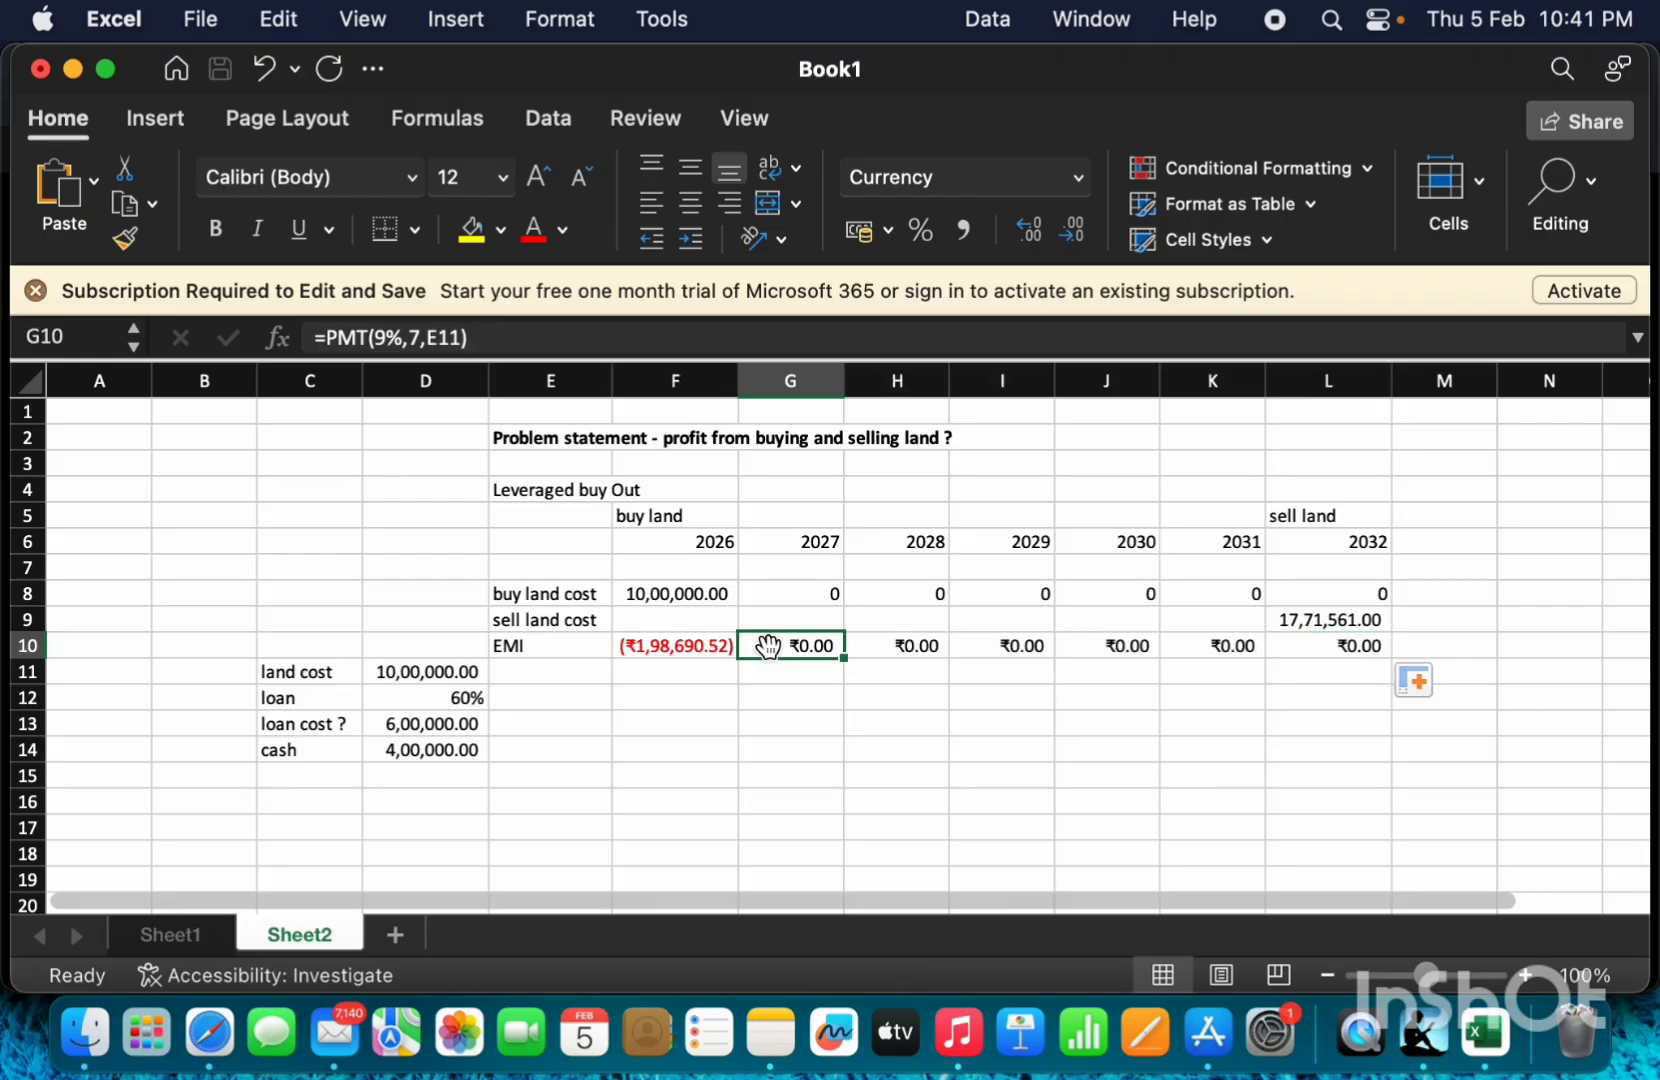
pyautogui.write('=')
pyautogui.press('Left')
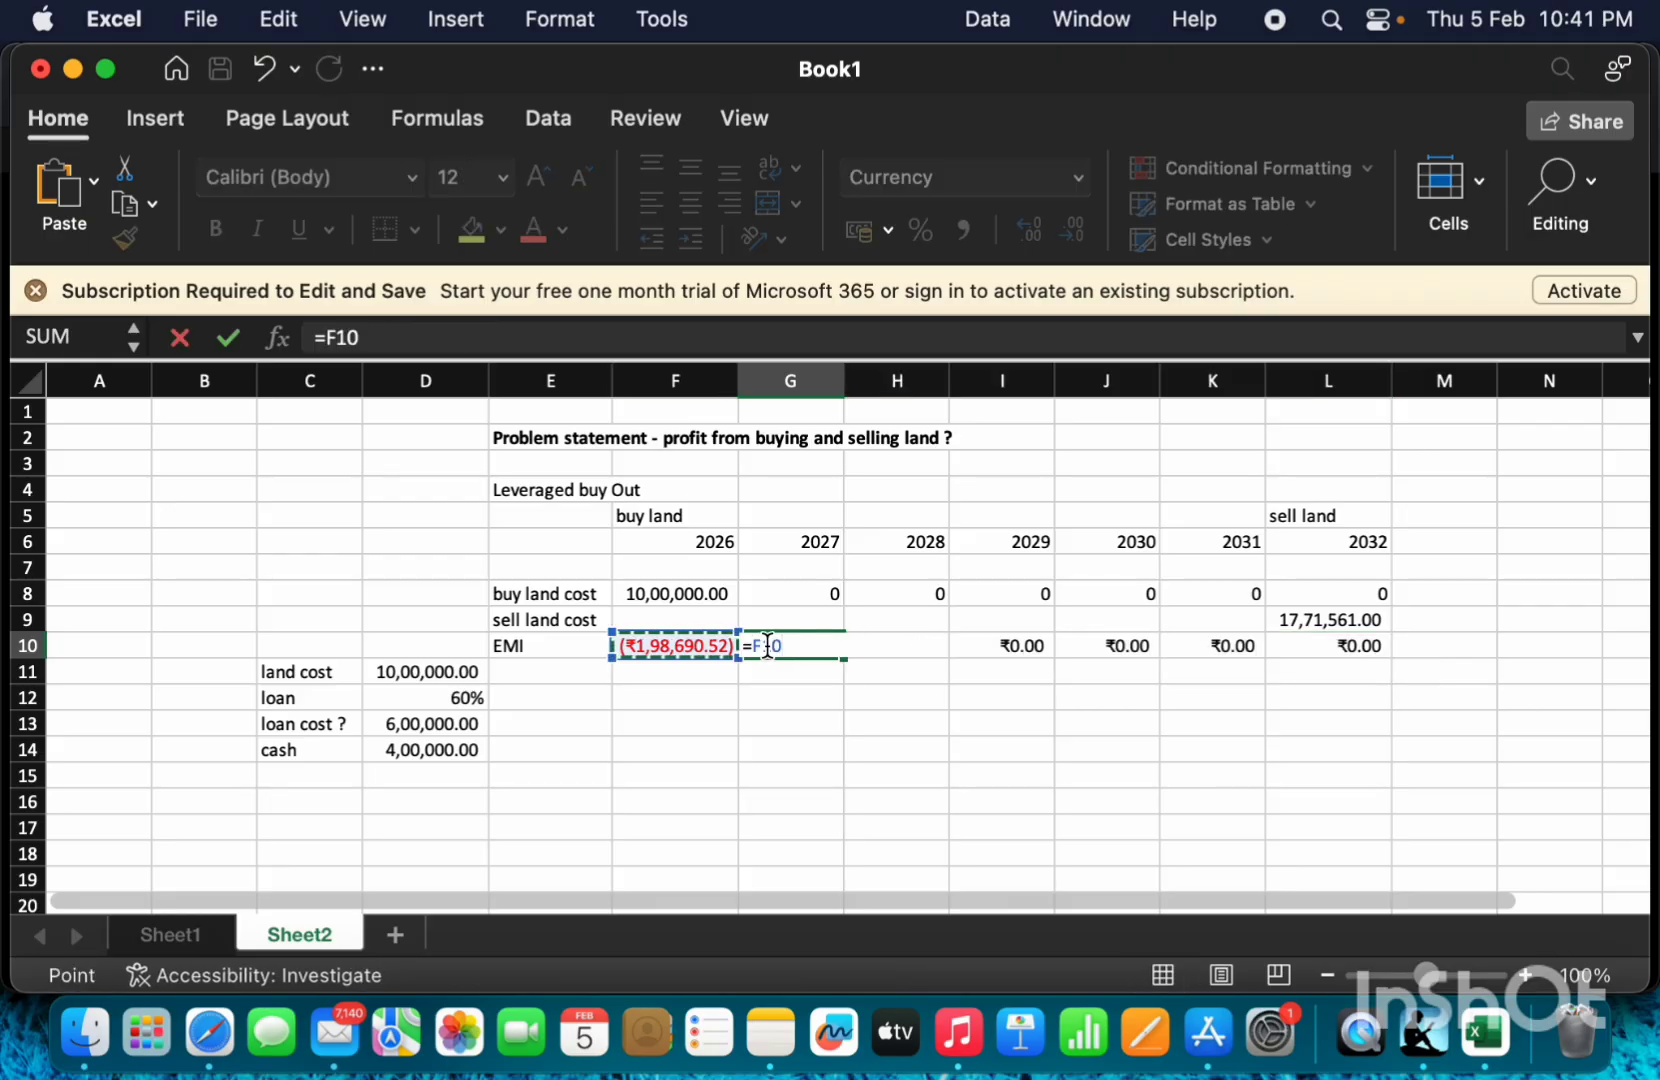
pyautogui.press('Return')
pyautogui.press('Up')
pyautogui.hotkey('shift', 'Right')
pyautogui.hotkey('shift', 'Right')
pyautogui.hotkey('shift', 'Right')
pyautogui.hotkey('shift', 'Right')
pyautogui.hotkey('shift', 'Right')
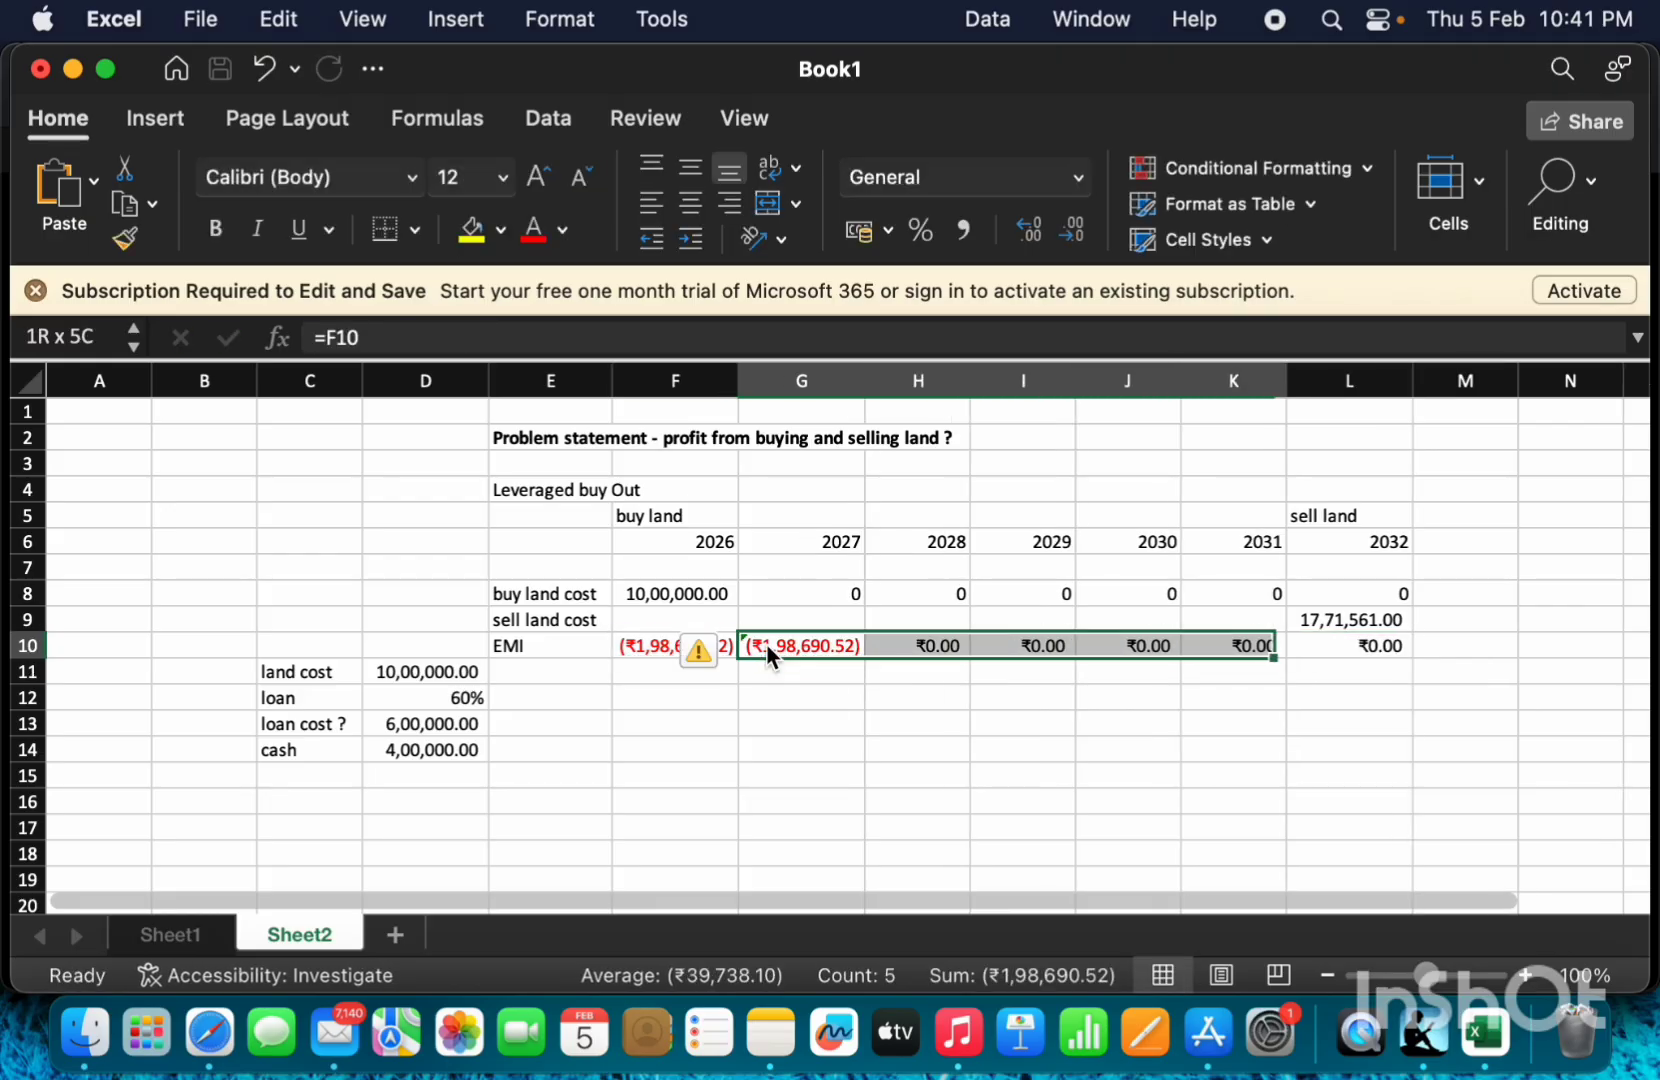
pyautogui.hotkey('ctrl', 'r')
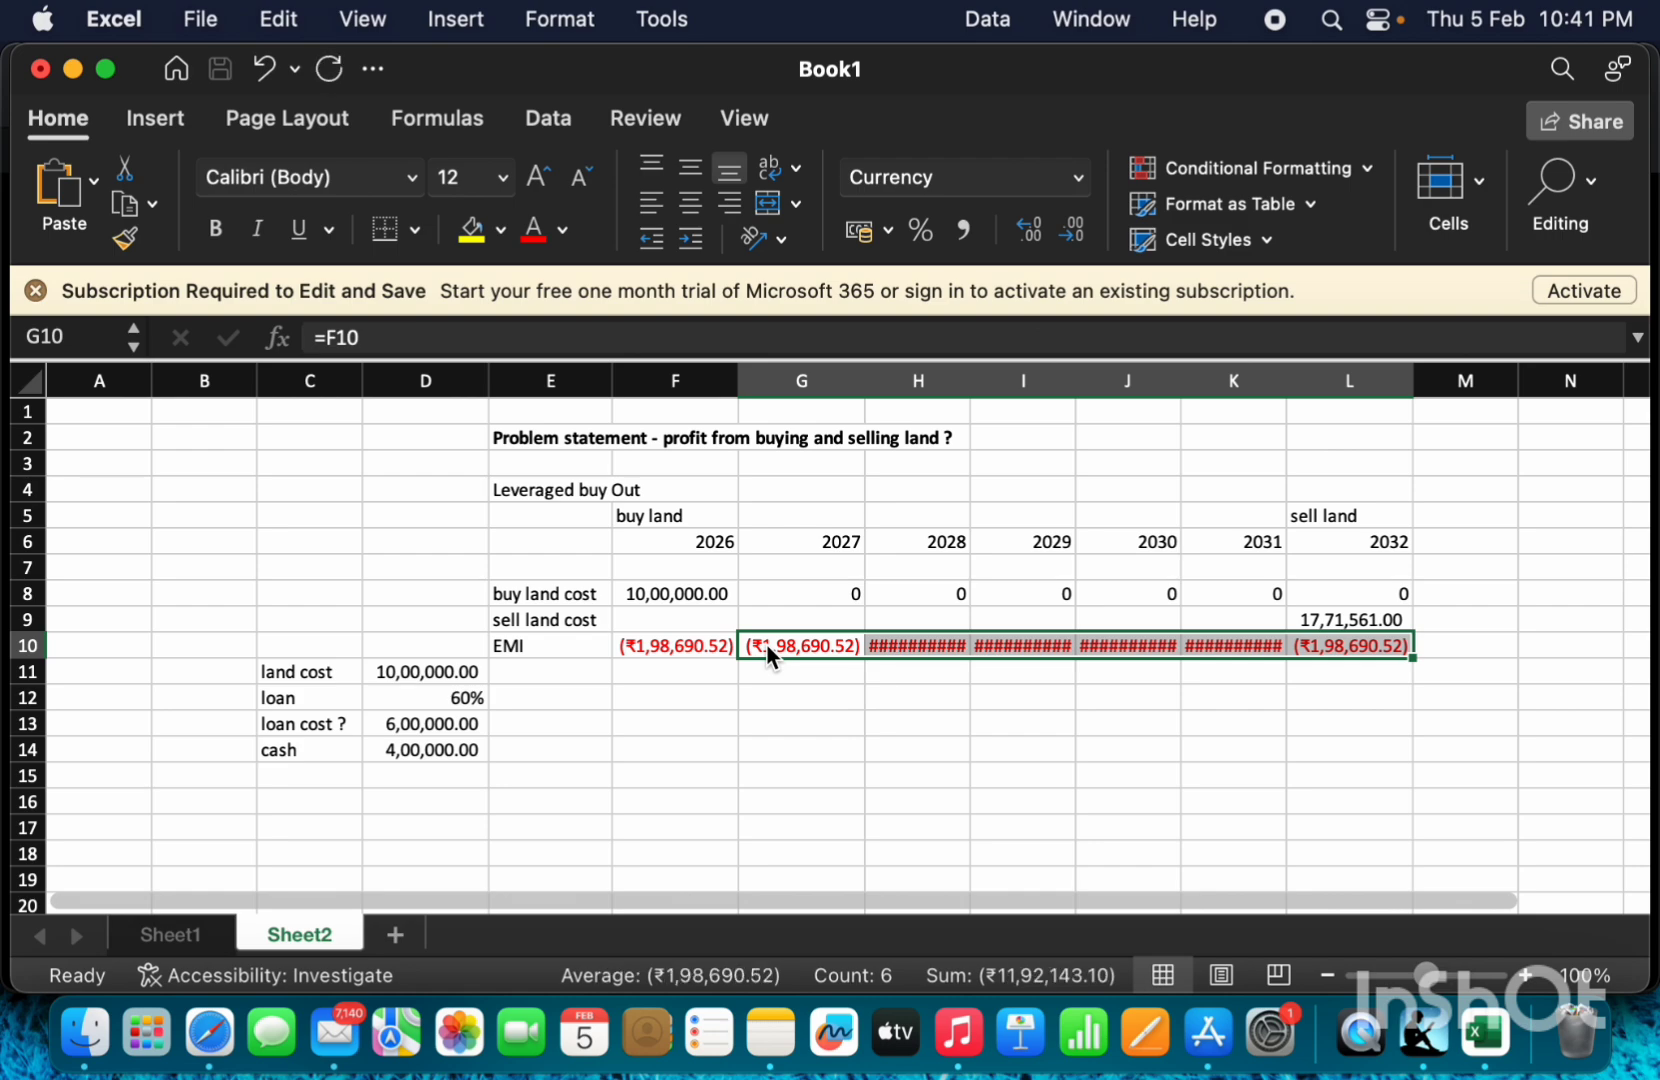
pyautogui.press('Left')
pyautogui.press('Right')
pyautogui.press('Right')
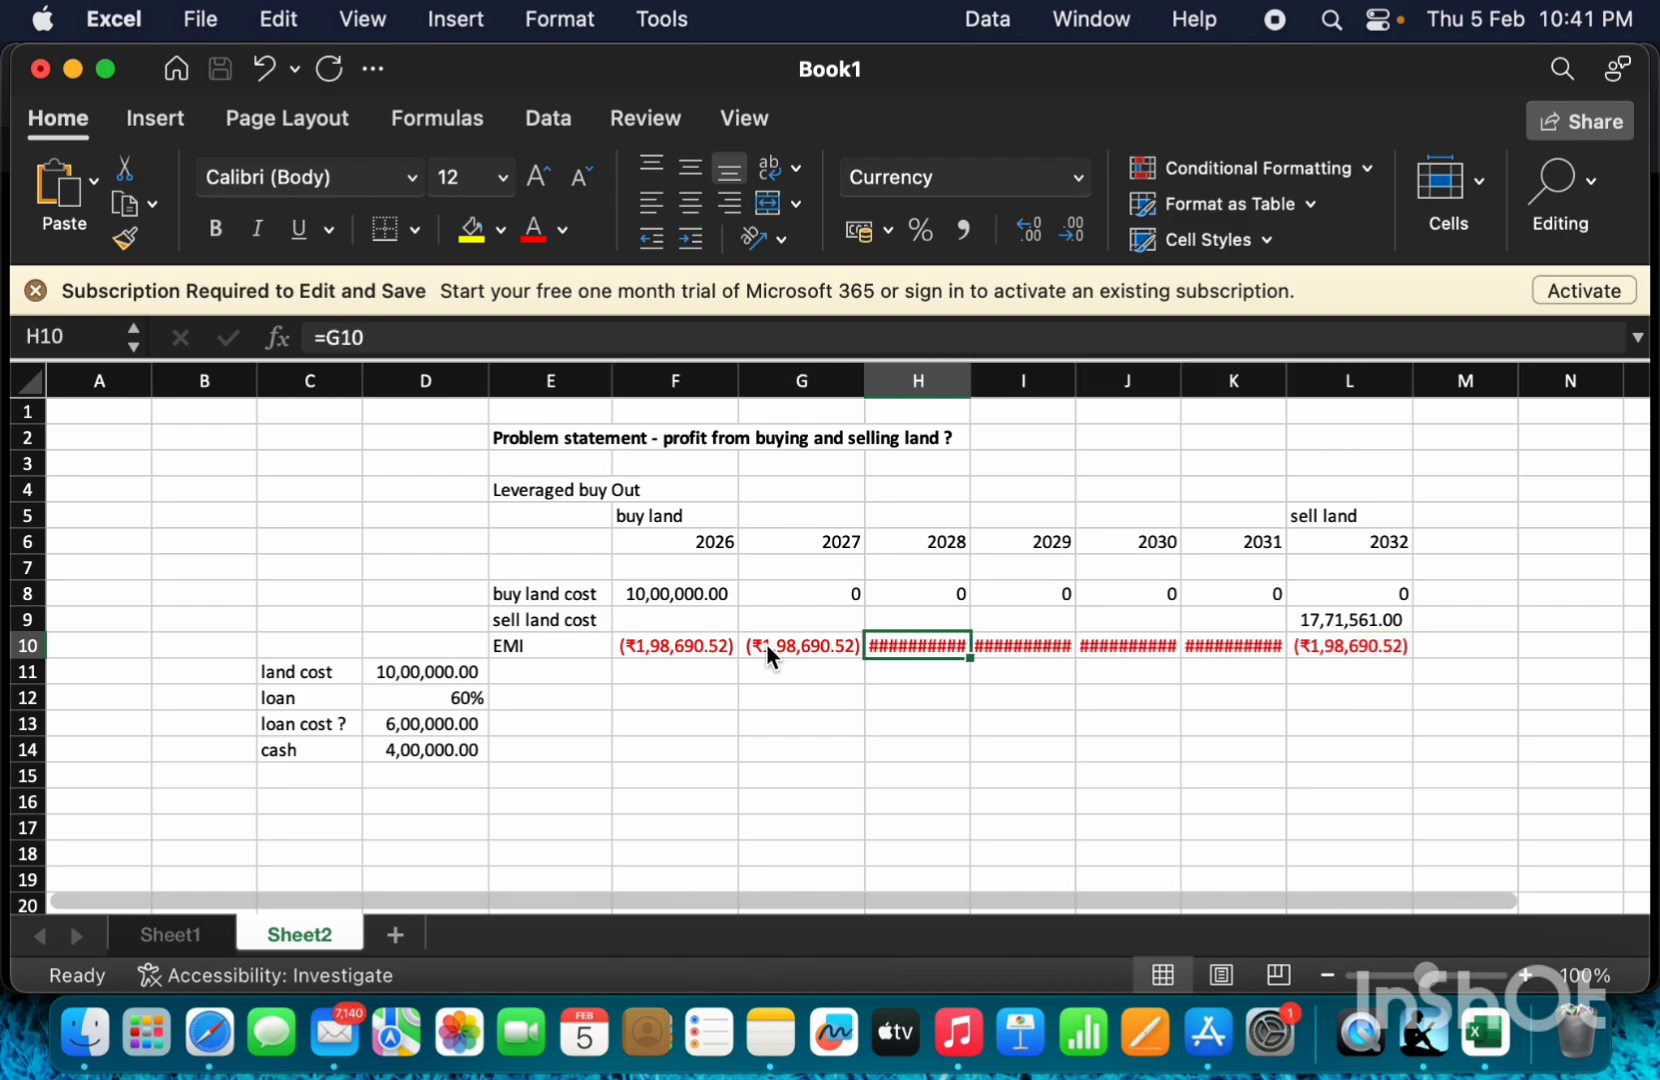
pyautogui.hotkey('shift', 'Right')
pyautogui.hotkey('shift', 'Right')
pyautogui.hotkey('shift', 'Right')
pyautogui.write('h')
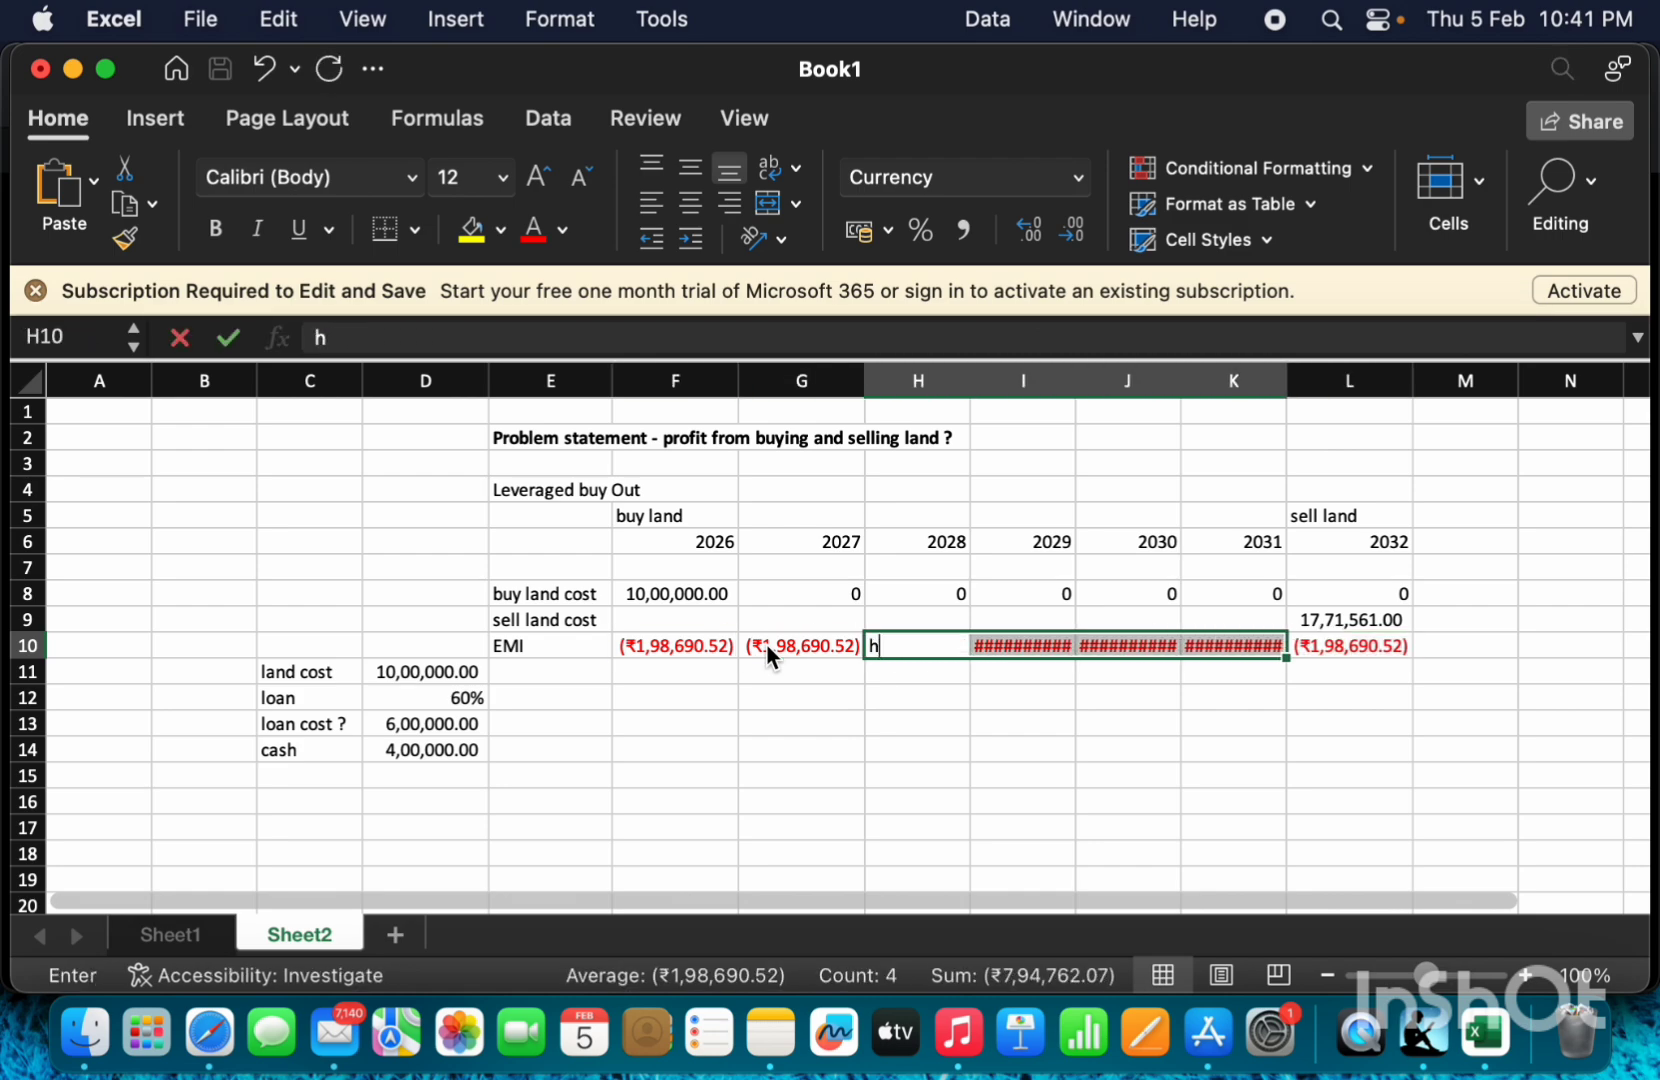
pyautogui.write('oi')
pyautogui.press('Escape')
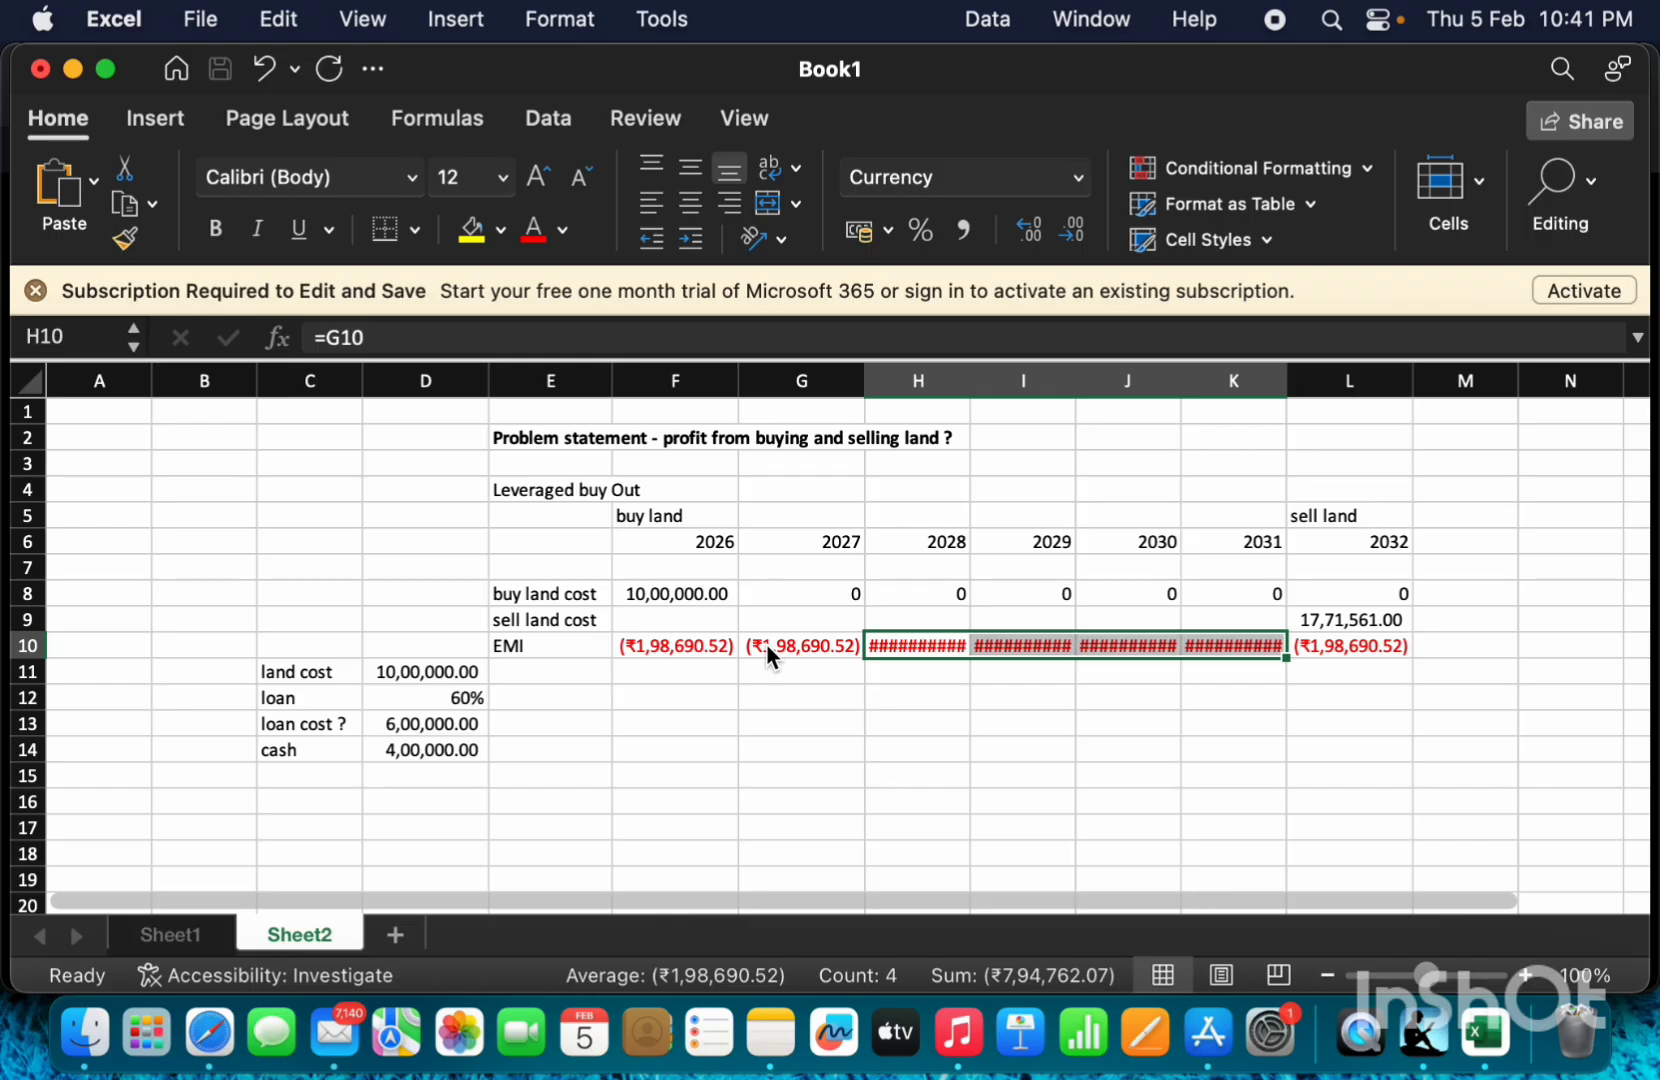
pyautogui.write('hoi')
pyautogui.press('Escape')
# Widen column H enough to show its full EMI amount.
pyautogui.click(990, 380)
pyautogui.moveTo(970, 382); pyautogui.dragTo(991, 382)
pyautogui.click(948, 645)
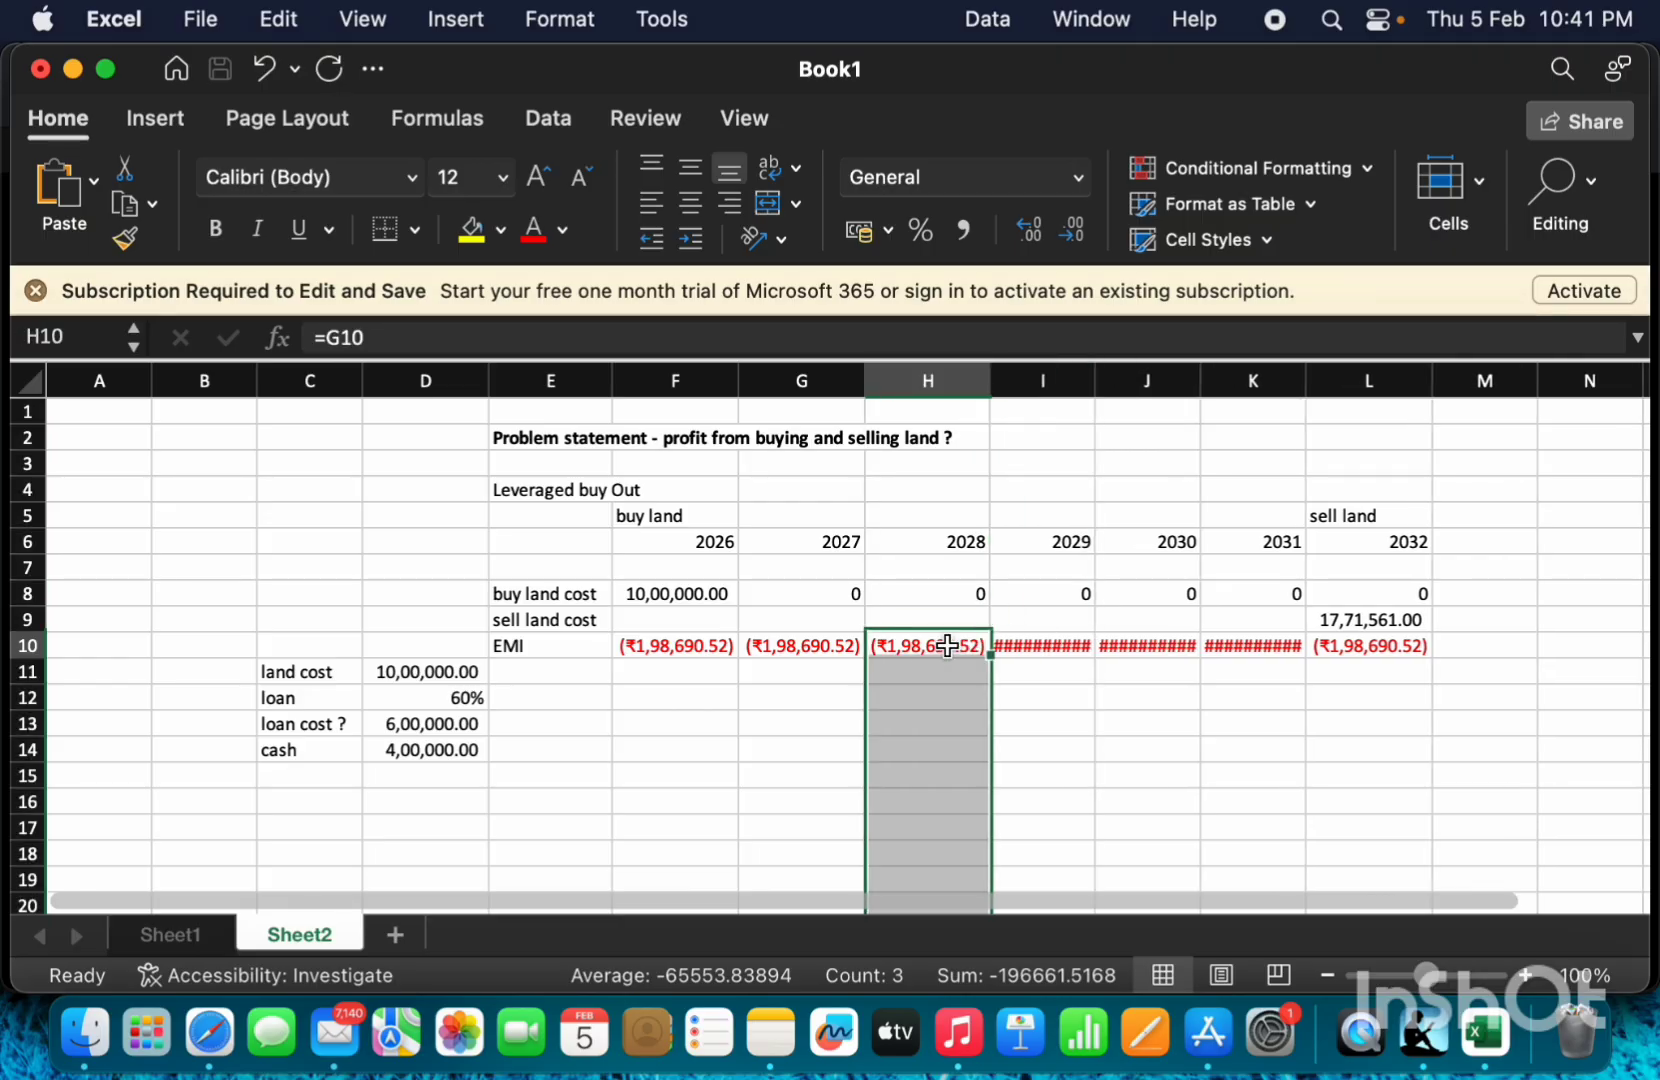
# Apply column H's width to columns I through K by copying H10 and using Paste Special with Column widths.
pyautogui.press('super+c')
pyautogui.press('Right')
pyautogui.hotkey('shift', 'Right')
pyautogui.hotkey('shift', 'Right')
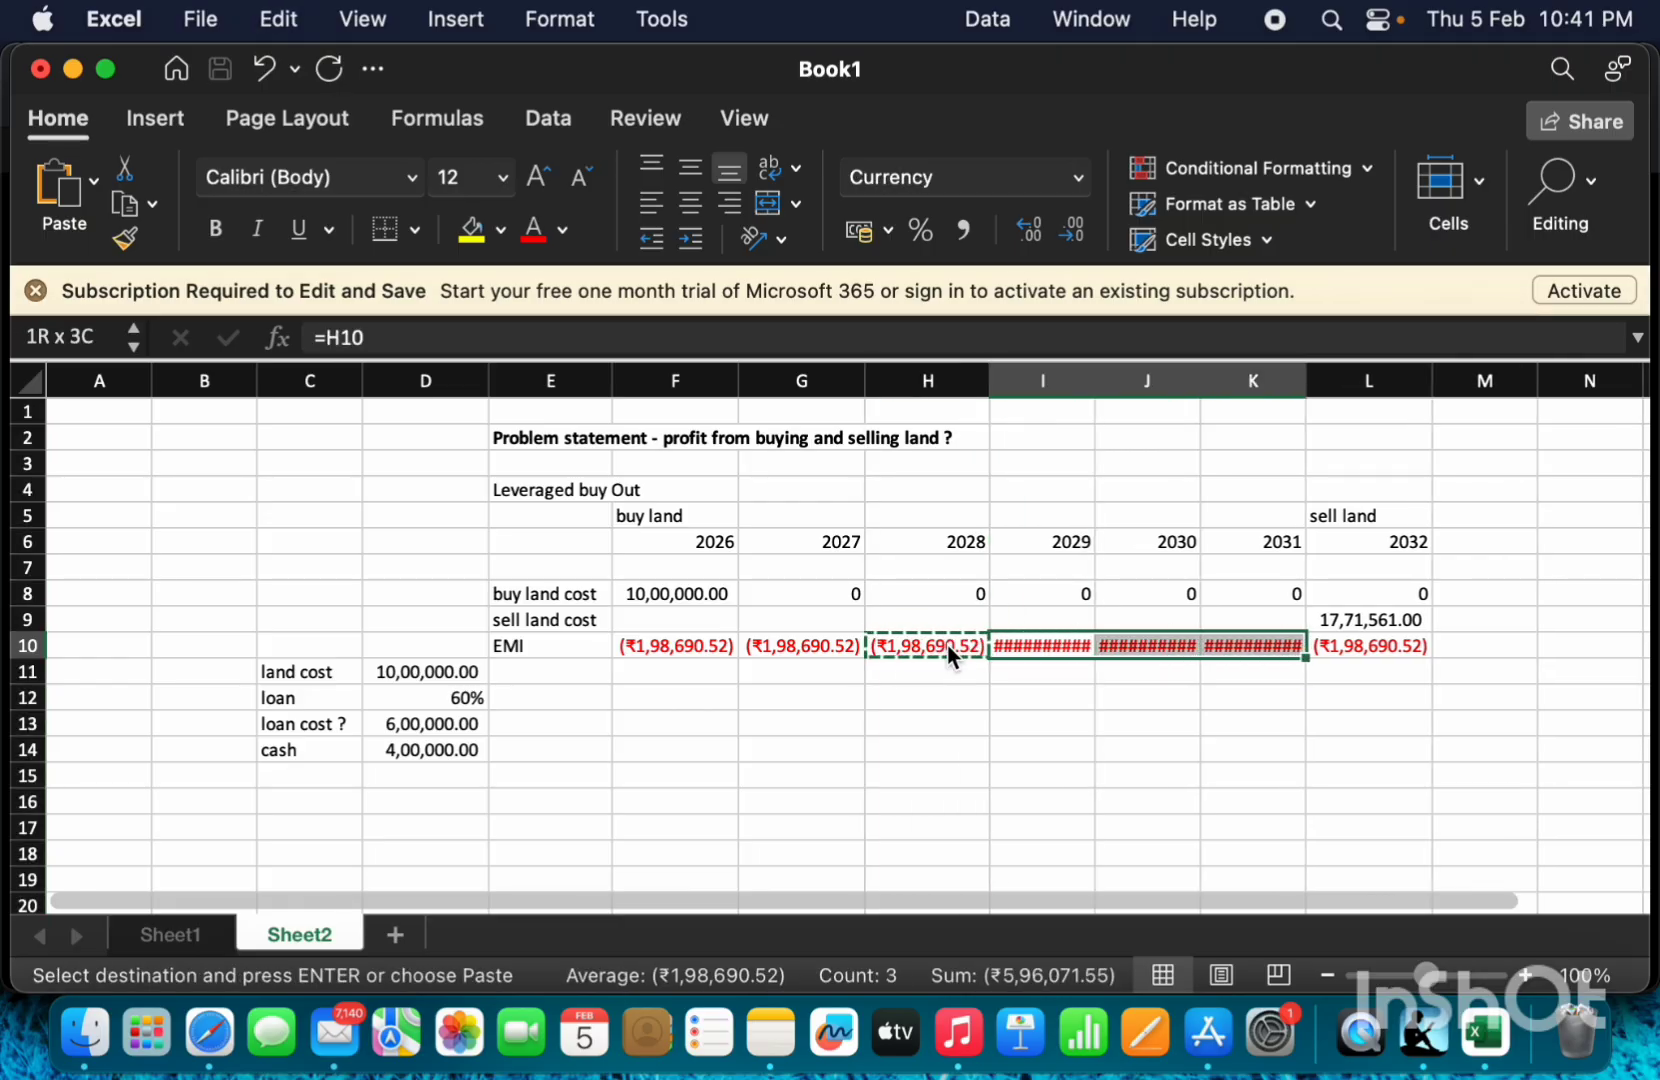
pyautogui.click(95, 184)
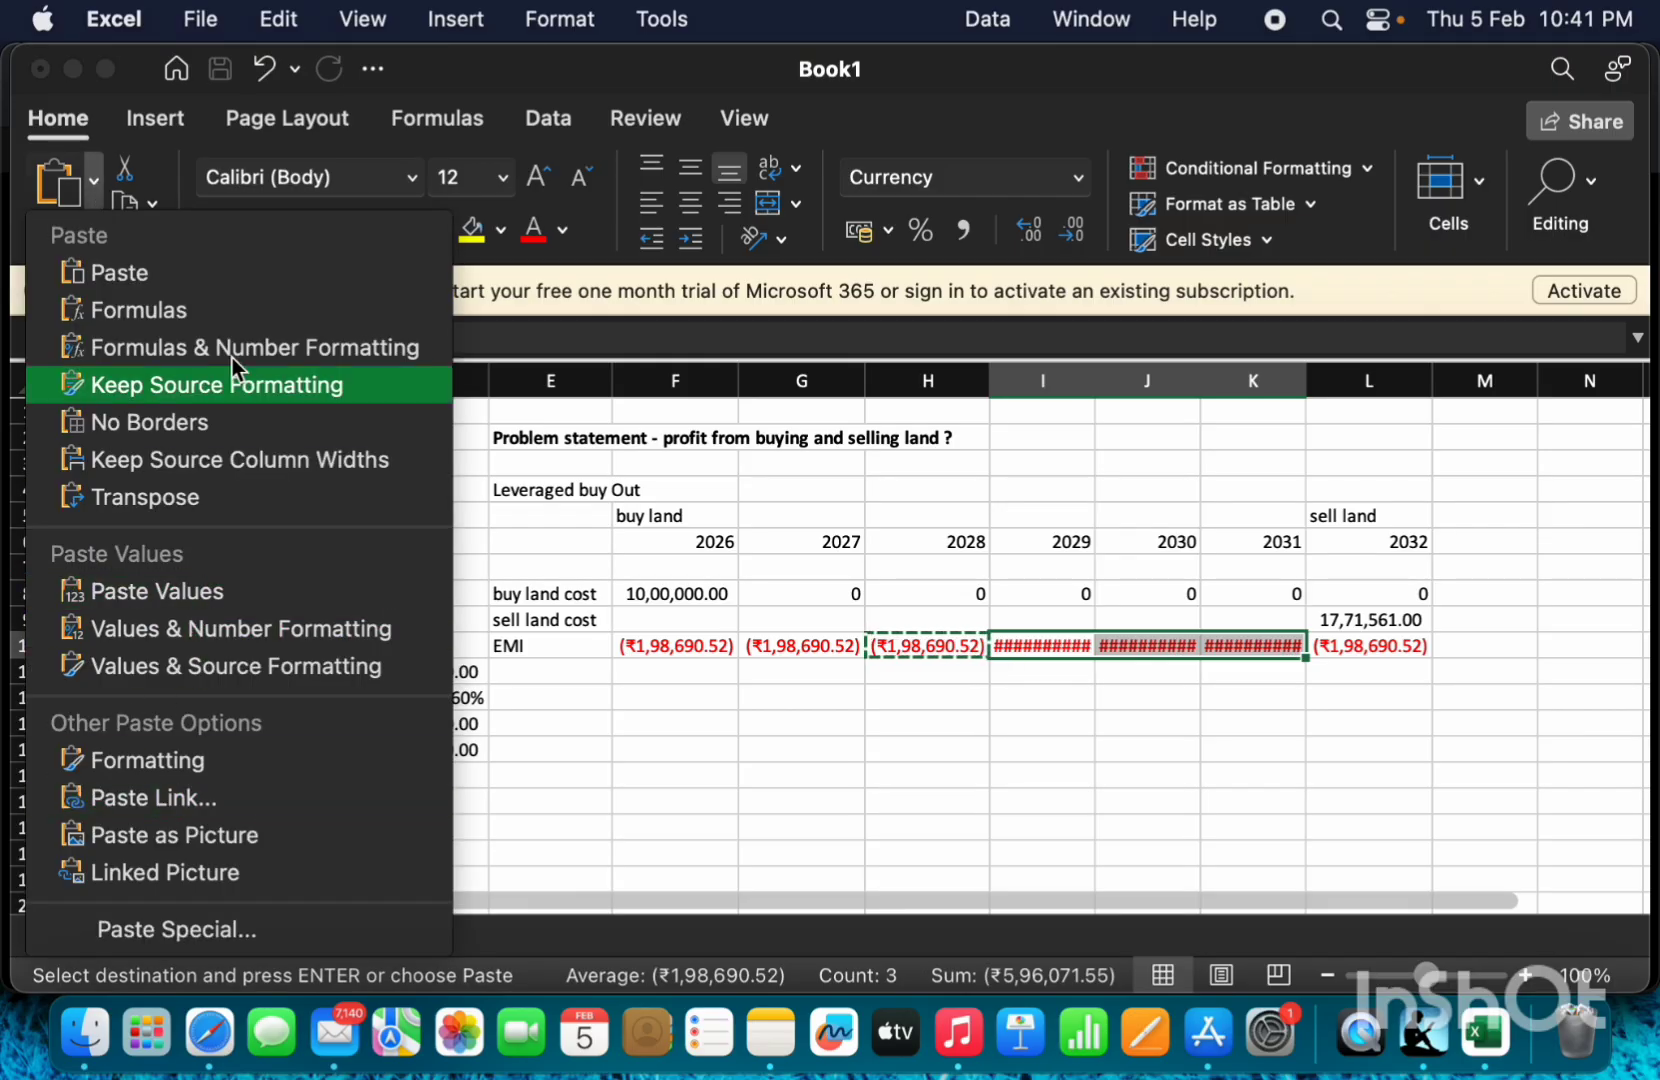
pyautogui.click(220, 928)
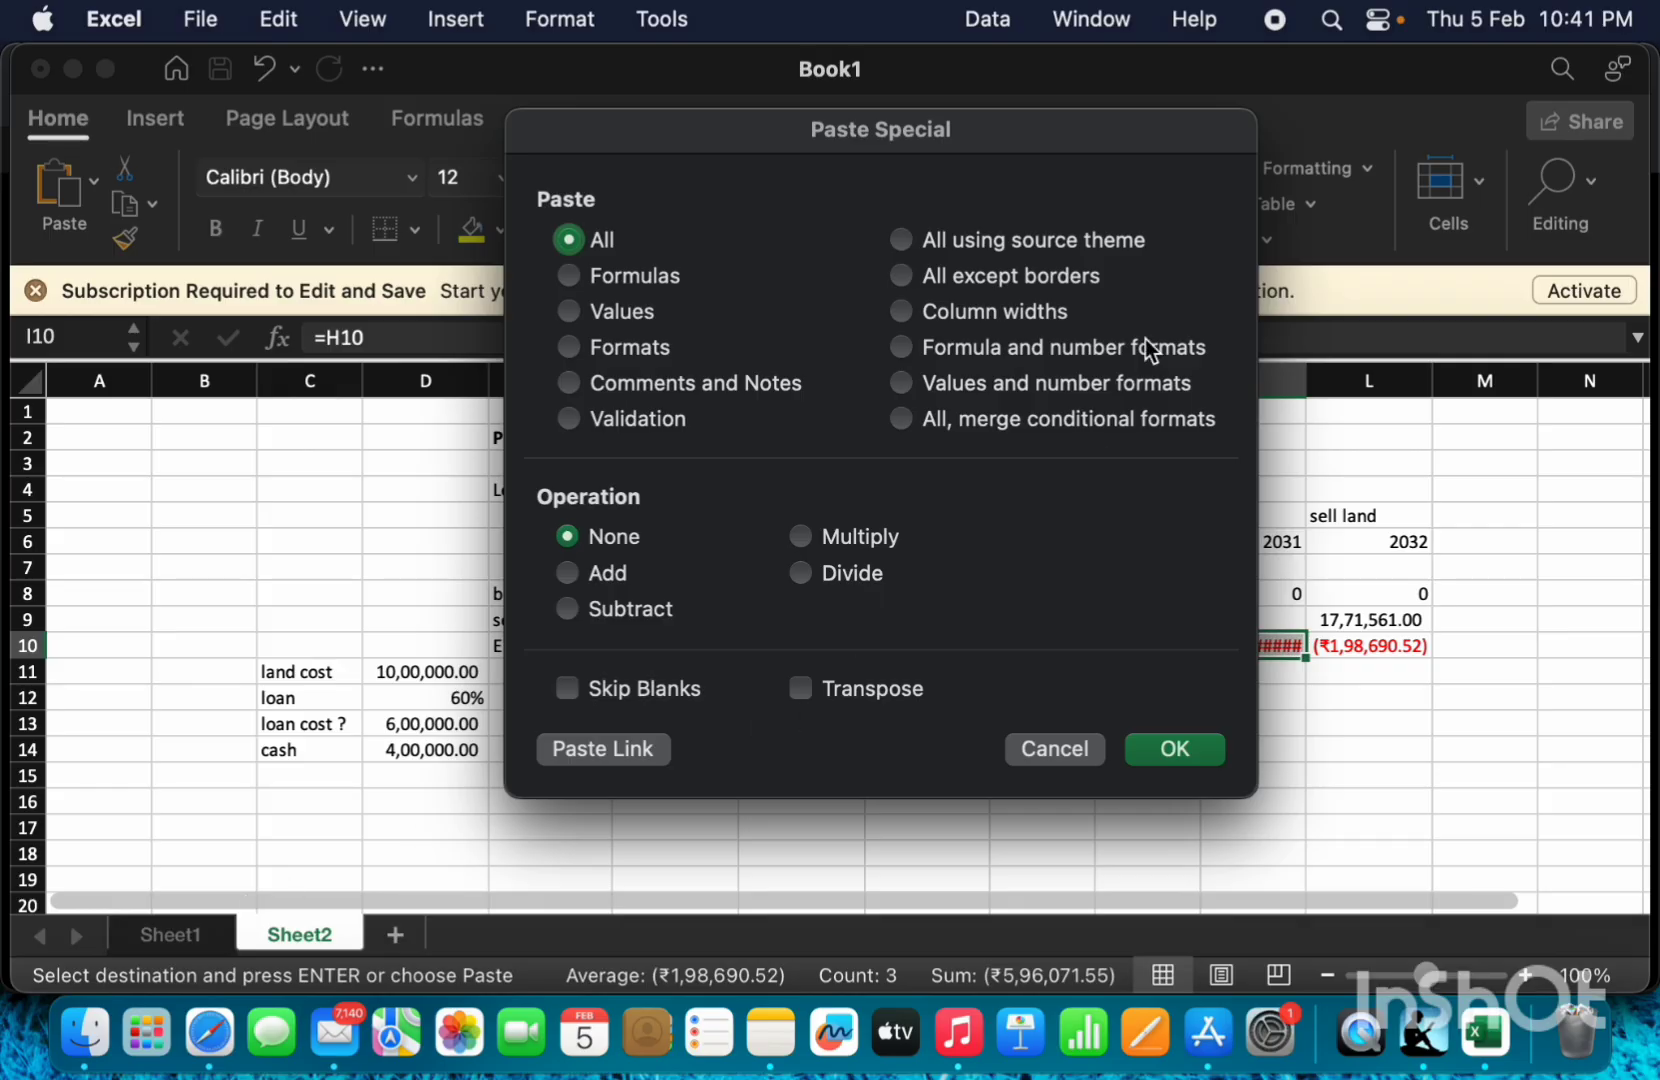
pyautogui.click(999, 313)
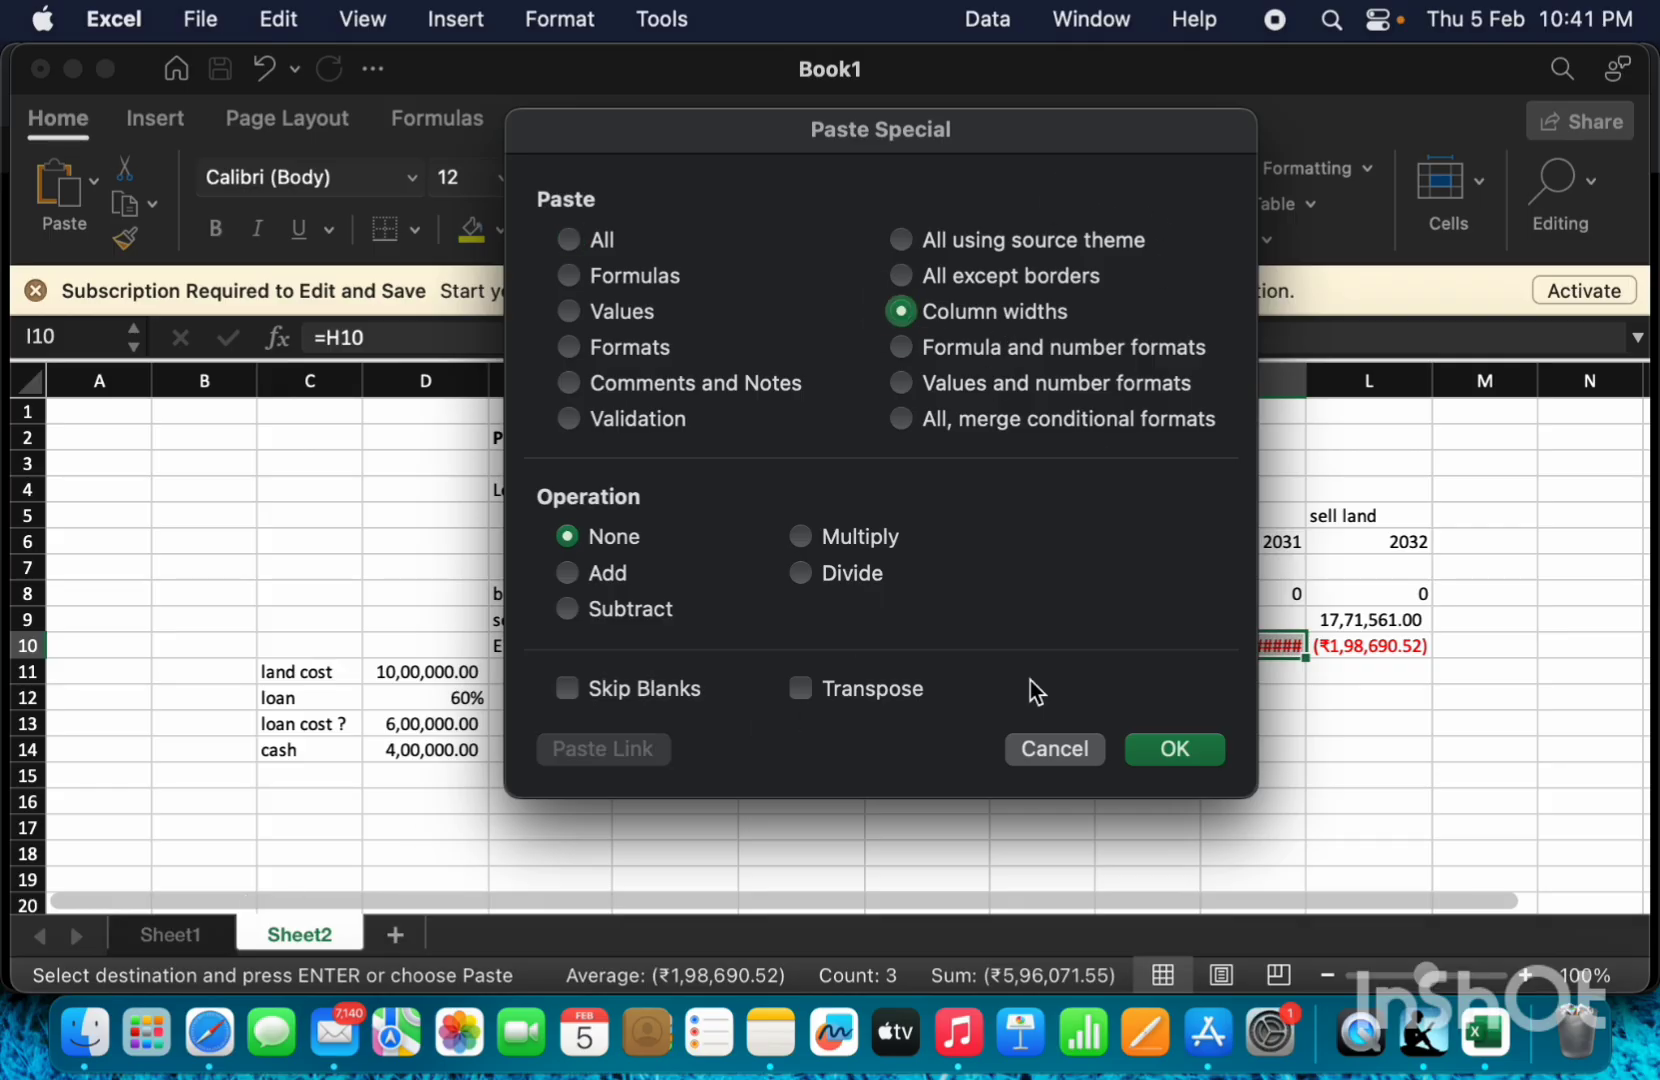
pyautogui.click(1168, 748)
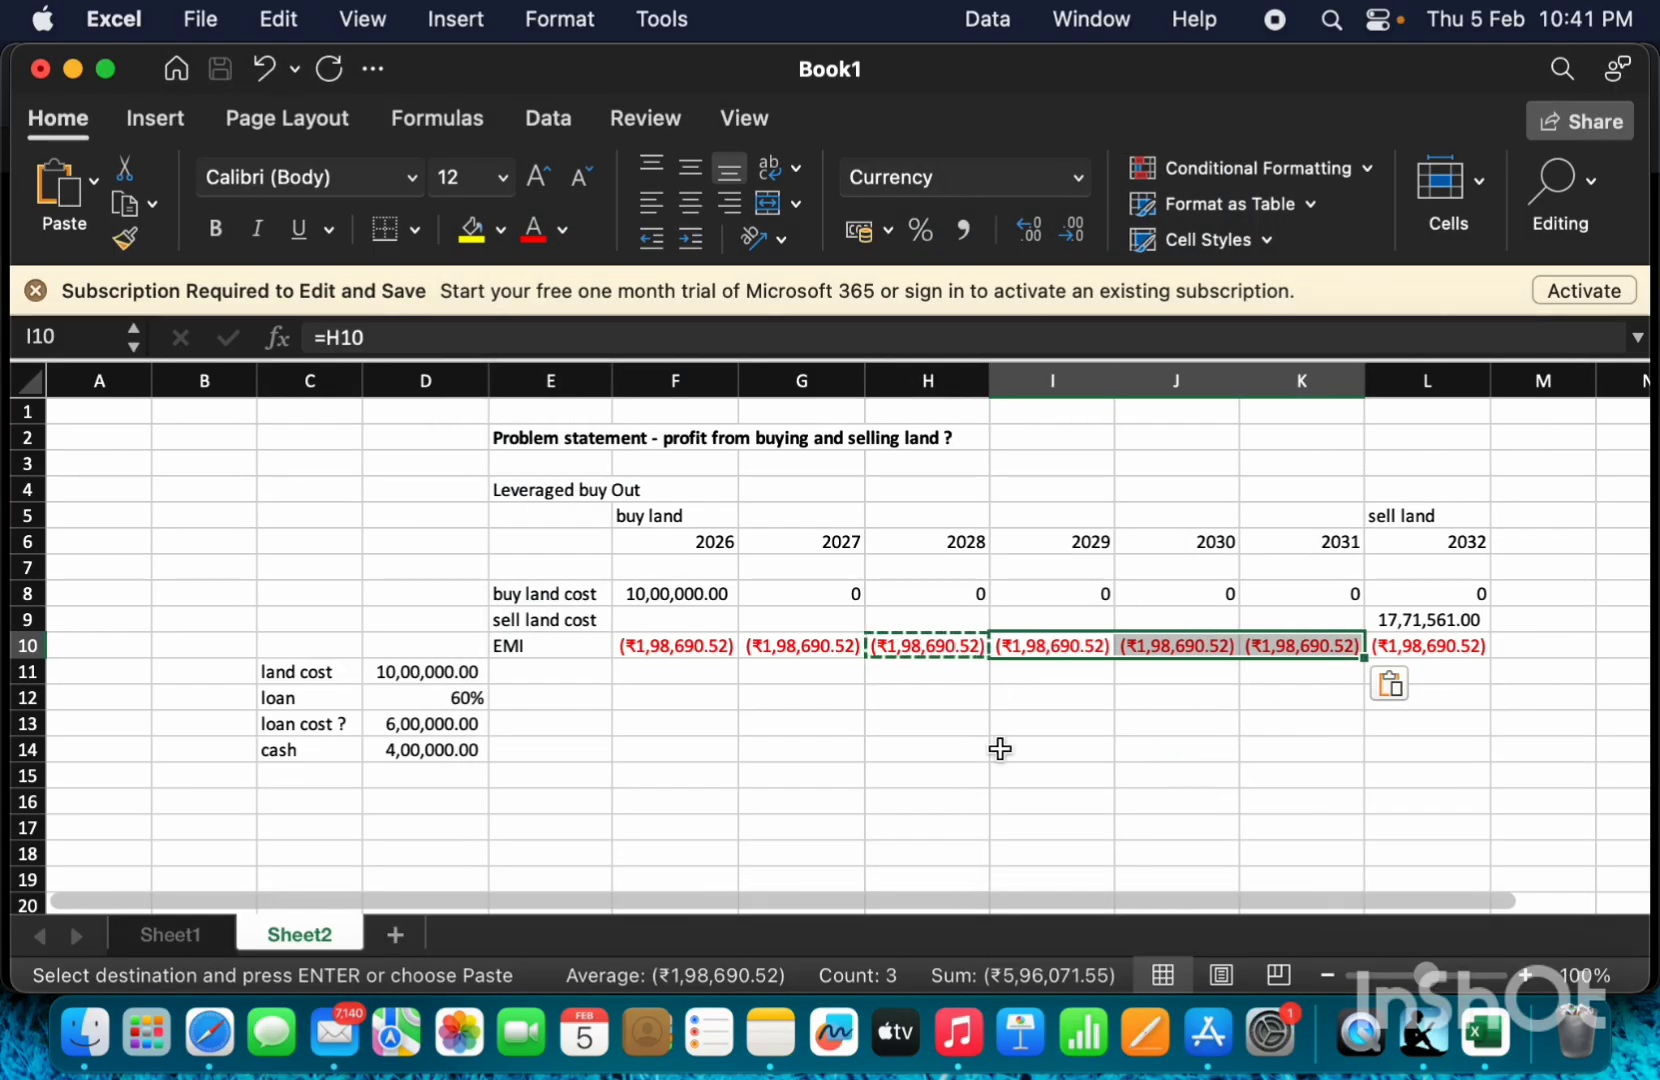
pyautogui.click(952, 681)
pyautogui.press('Escape')
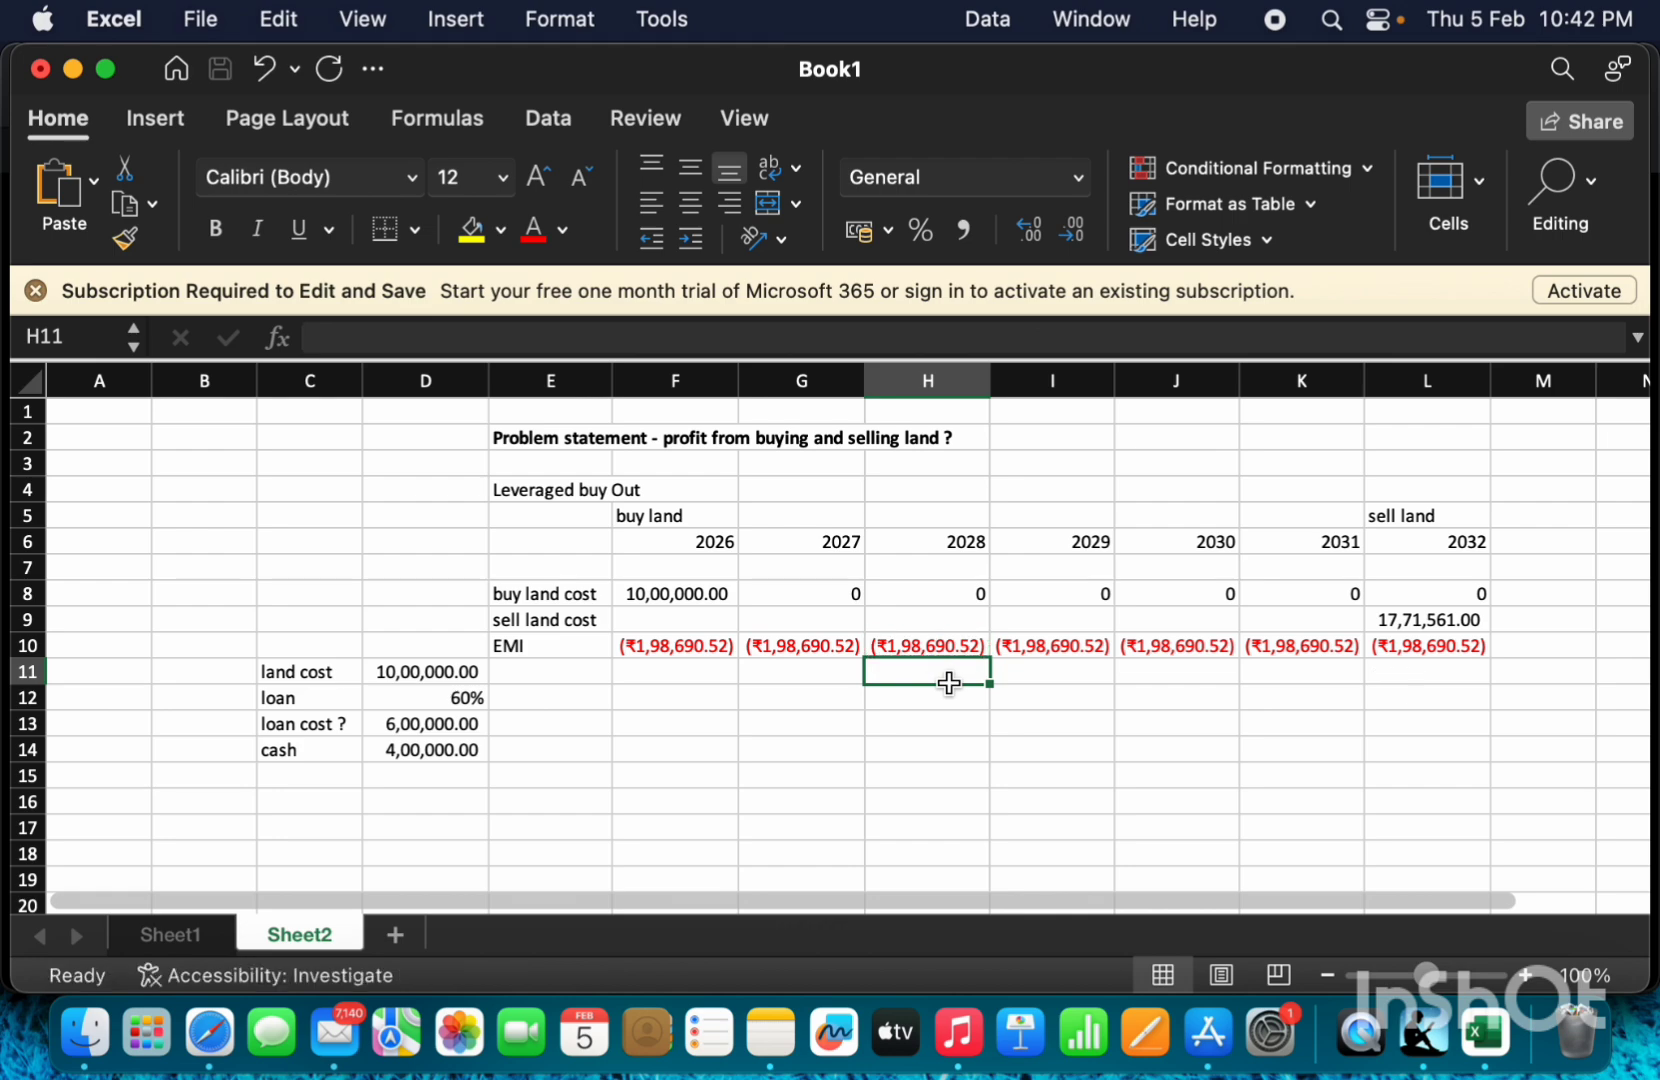
# Examine the yearly payments in the EMI row from 2026 to 2032.
pyautogui.press('Up')
pyautogui.press('Left')
pyautogui.press('Left')
pyautogui.press('Left')
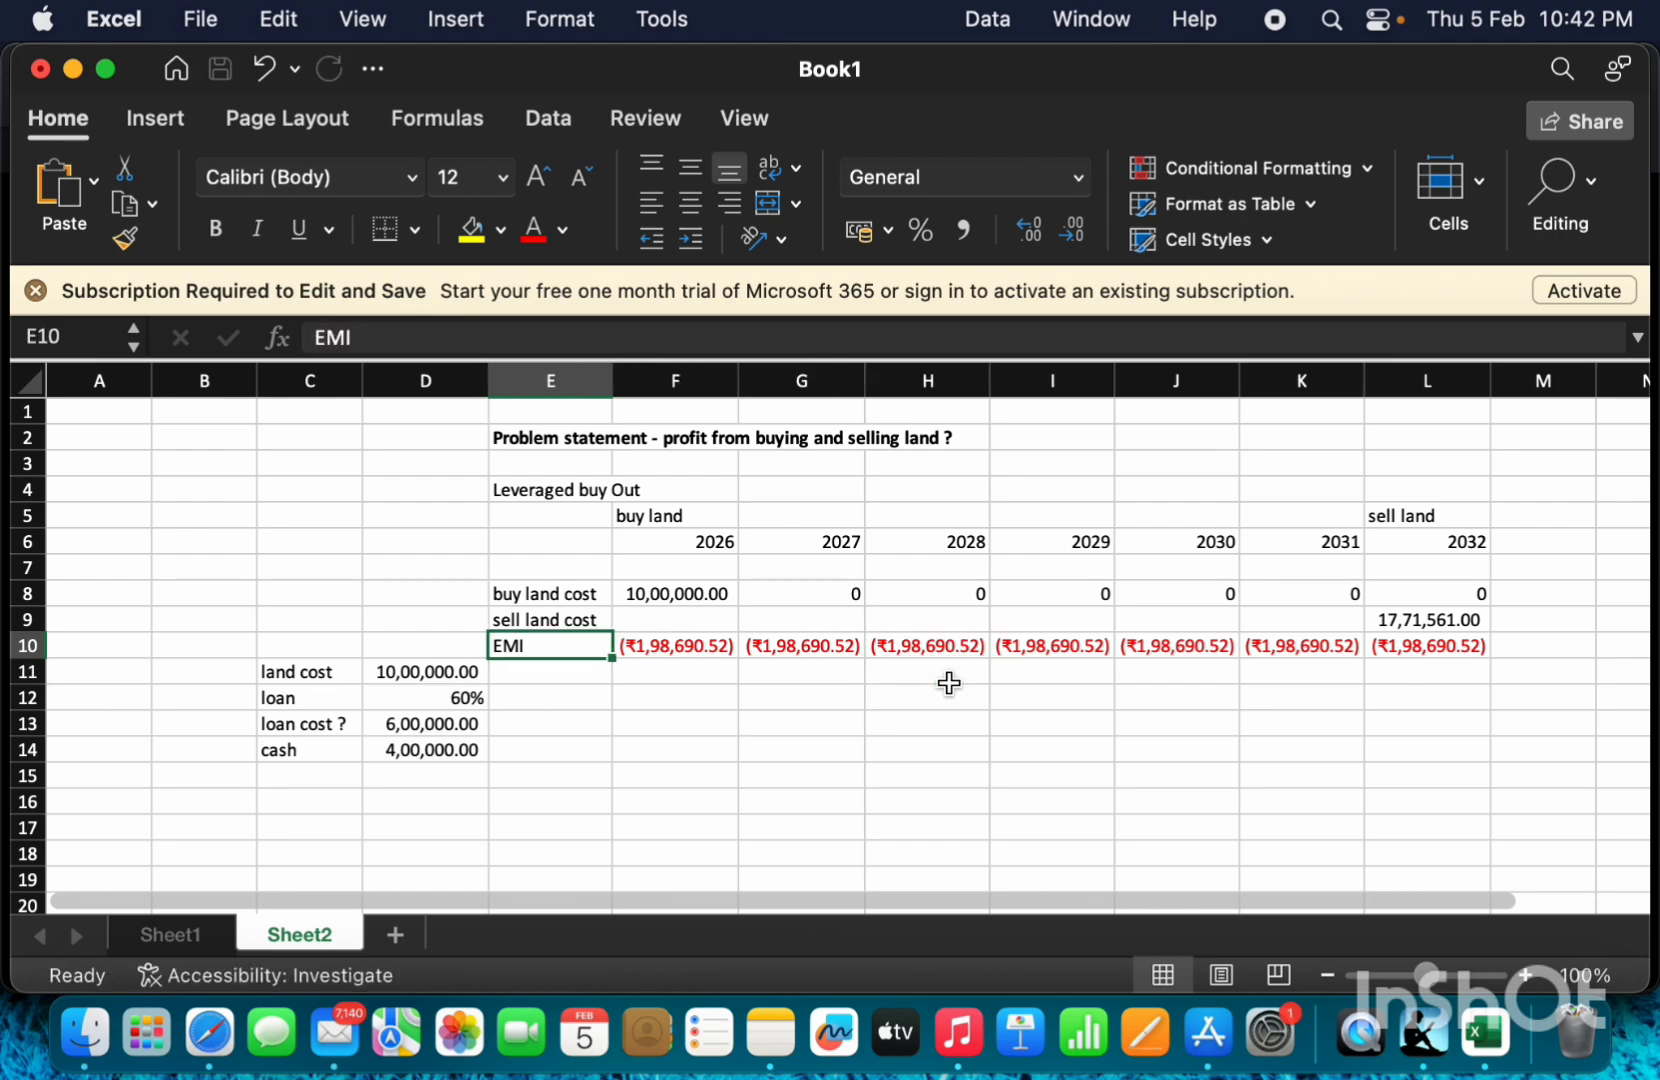
pyautogui.press('Right')
pyautogui.press('Right')
pyautogui.press('Right')
pyautogui.press('Right')
pyautogui.press('Right')
pyautogui.press('Right')
pyautogui.press('Right')
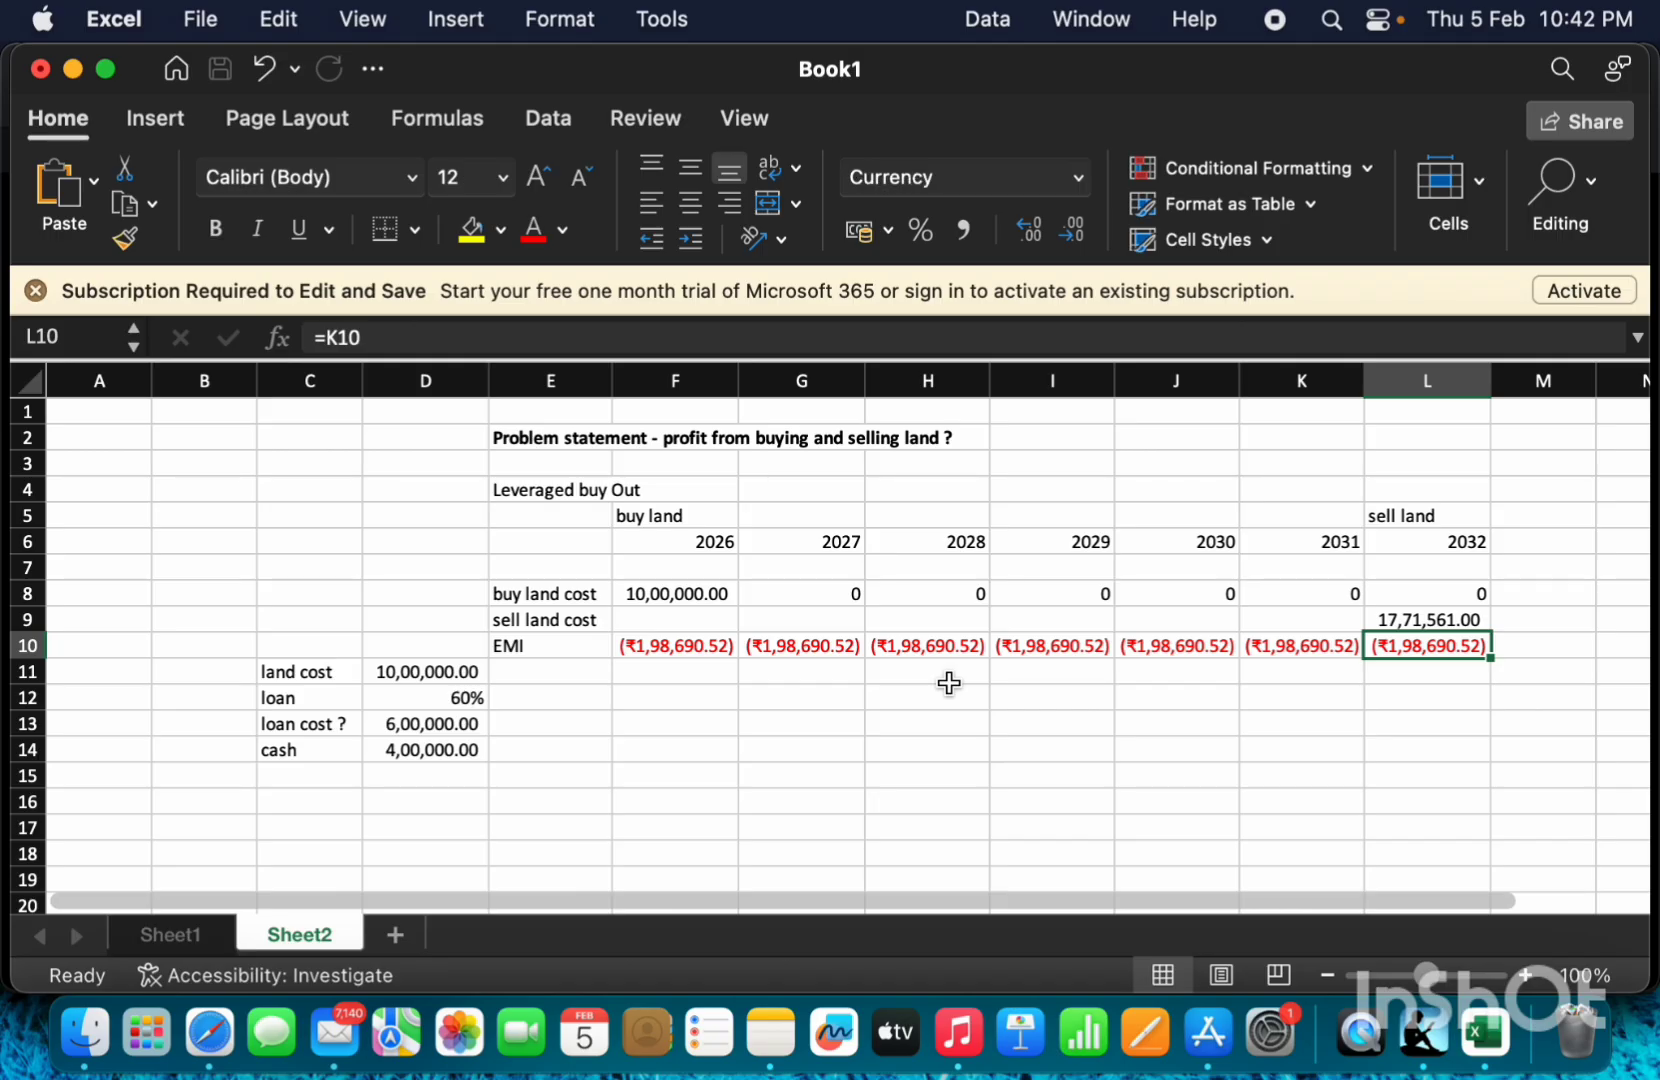
pyautogui.press('Left')
pyautogui.press('Left')
pyautogui.press('Left')
pyautogui.press('Left')
pyautogui.press('Left')
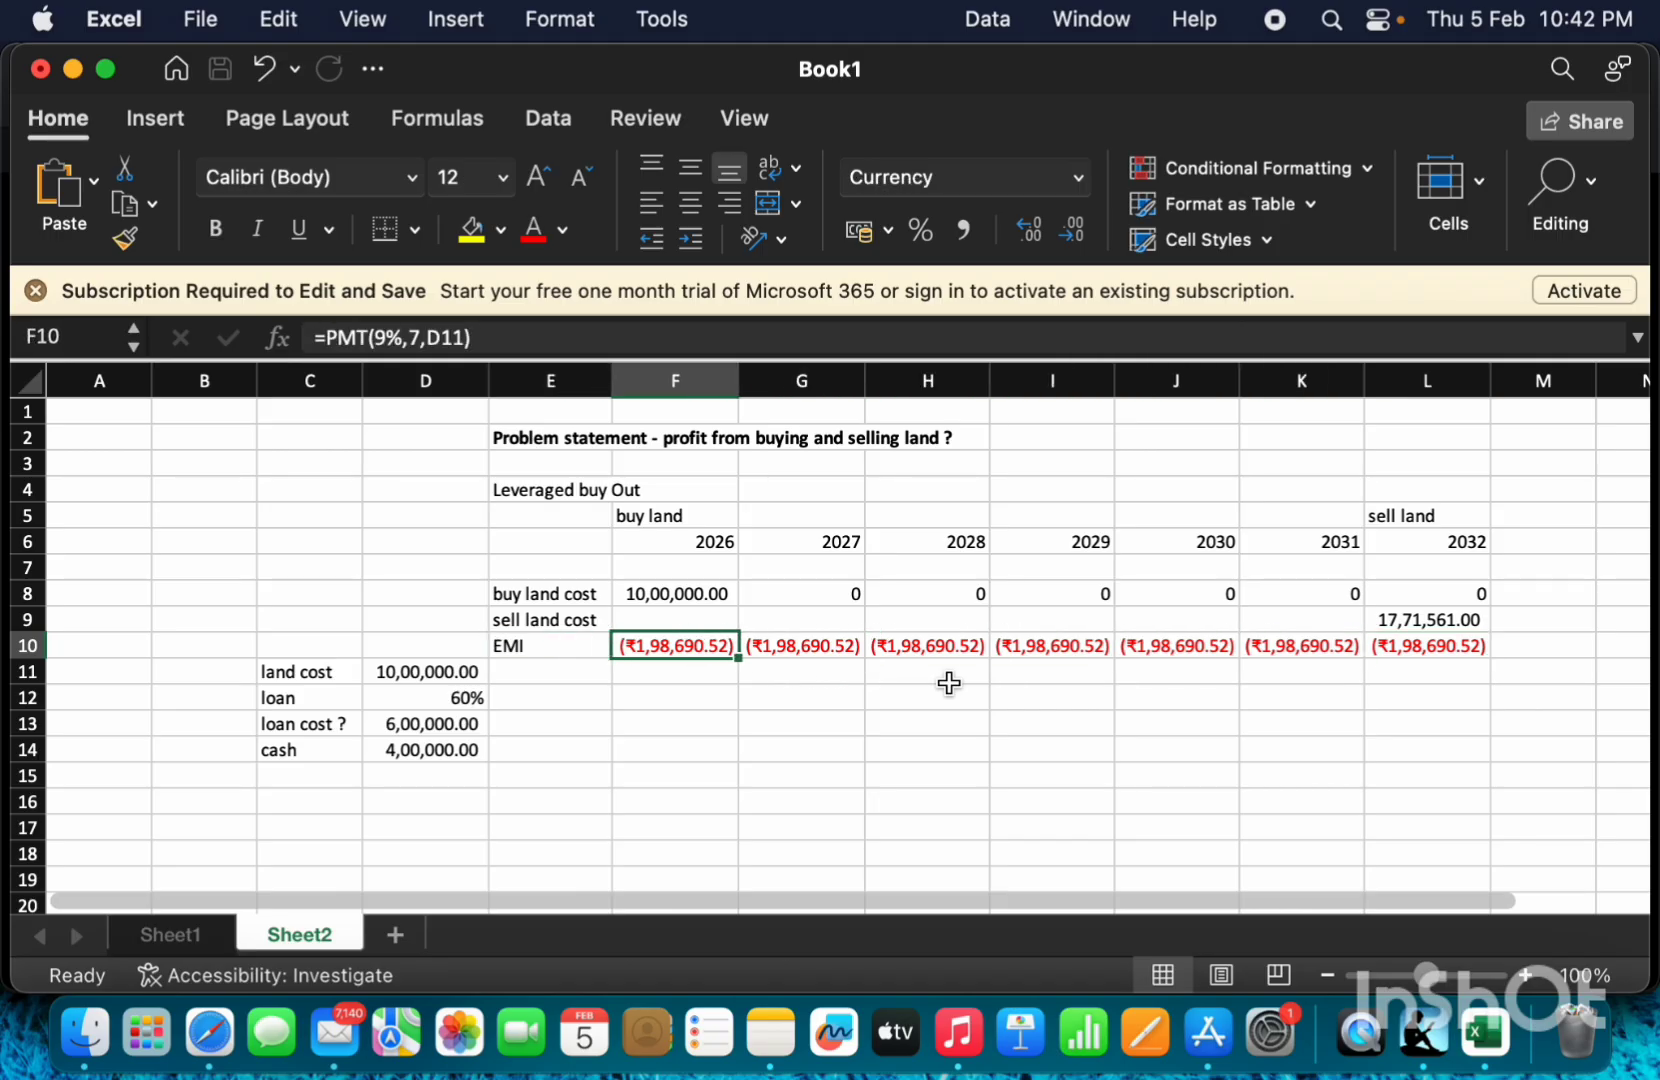
# Check the sum of all EMI payments in F10:L10.
pyautogui.hotkey('shift', 'Right')
pyautogui.hotkey('shift', 'Right')
pyautogui.hotkey('shift', 'Right')
pyautogui.hotkey('shift', 'Right')
pyautogui.hotkey('shift', 'Right')
pyautogui.hotkey('shift', 'Right')
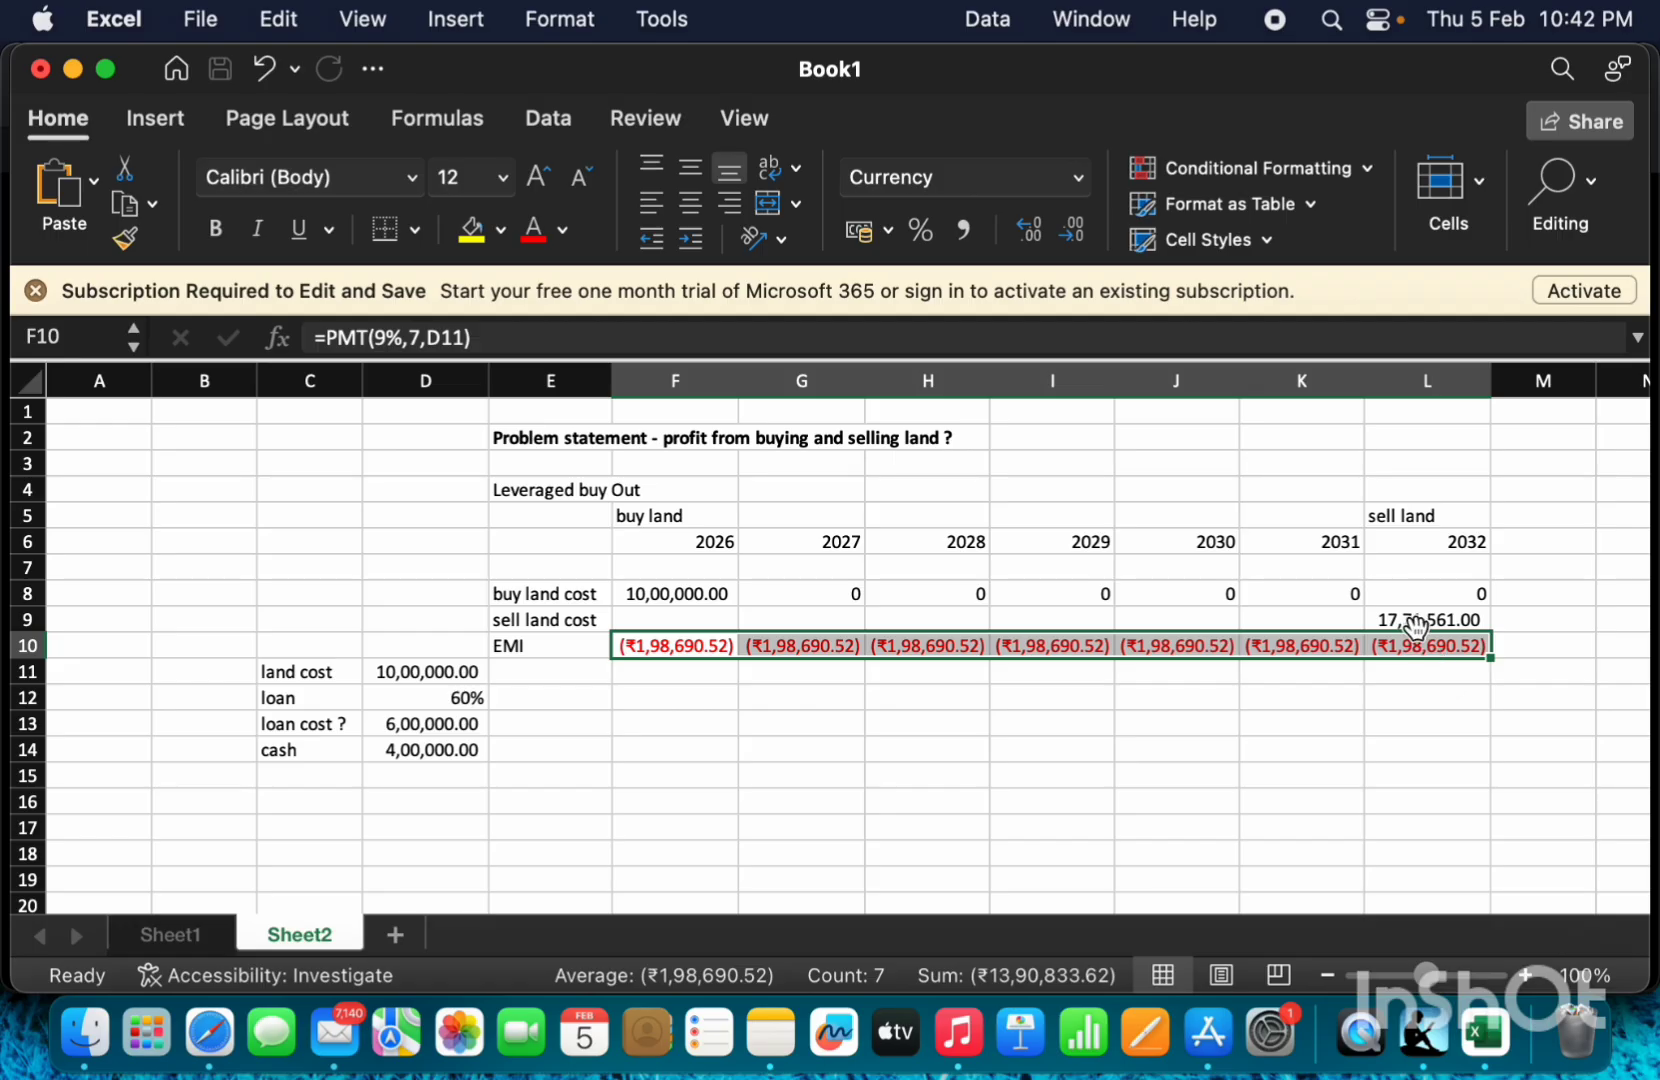
pyautogui.click(1424, 679)
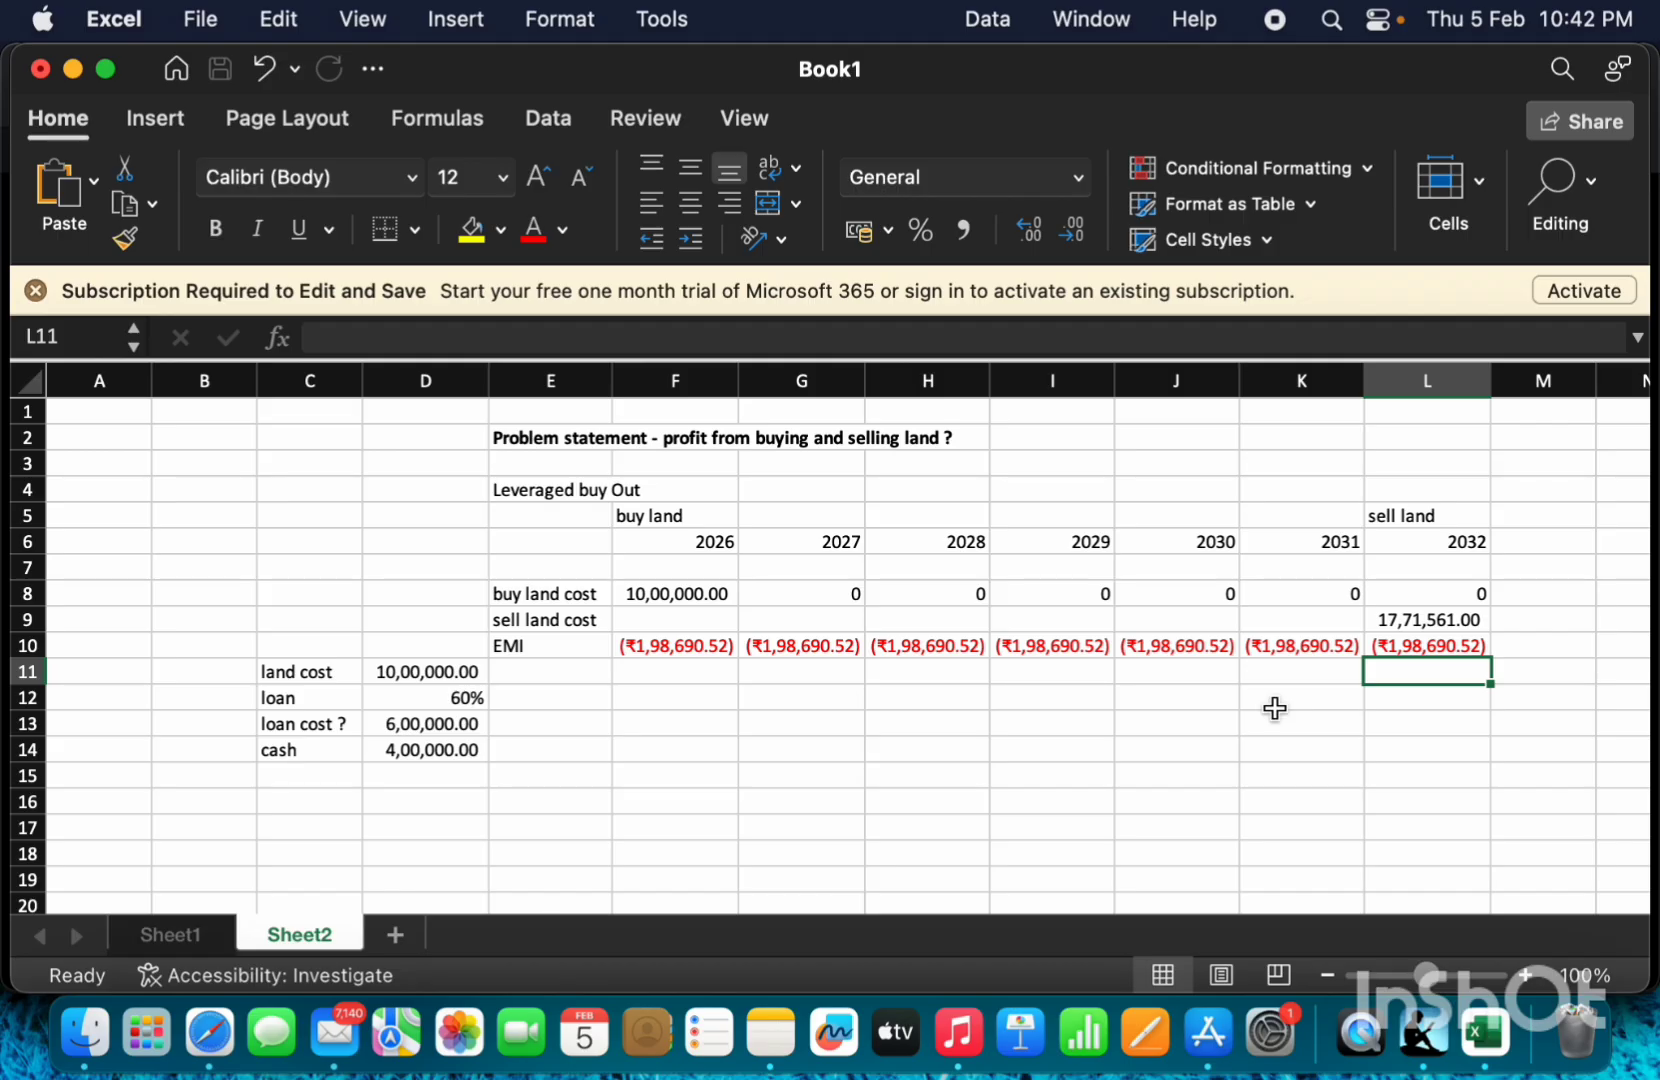
# Change the interest rate in F10's EMI formula to 0%, making it =PMT(0%,7,D11).
pyautogui.click(1424, 624)
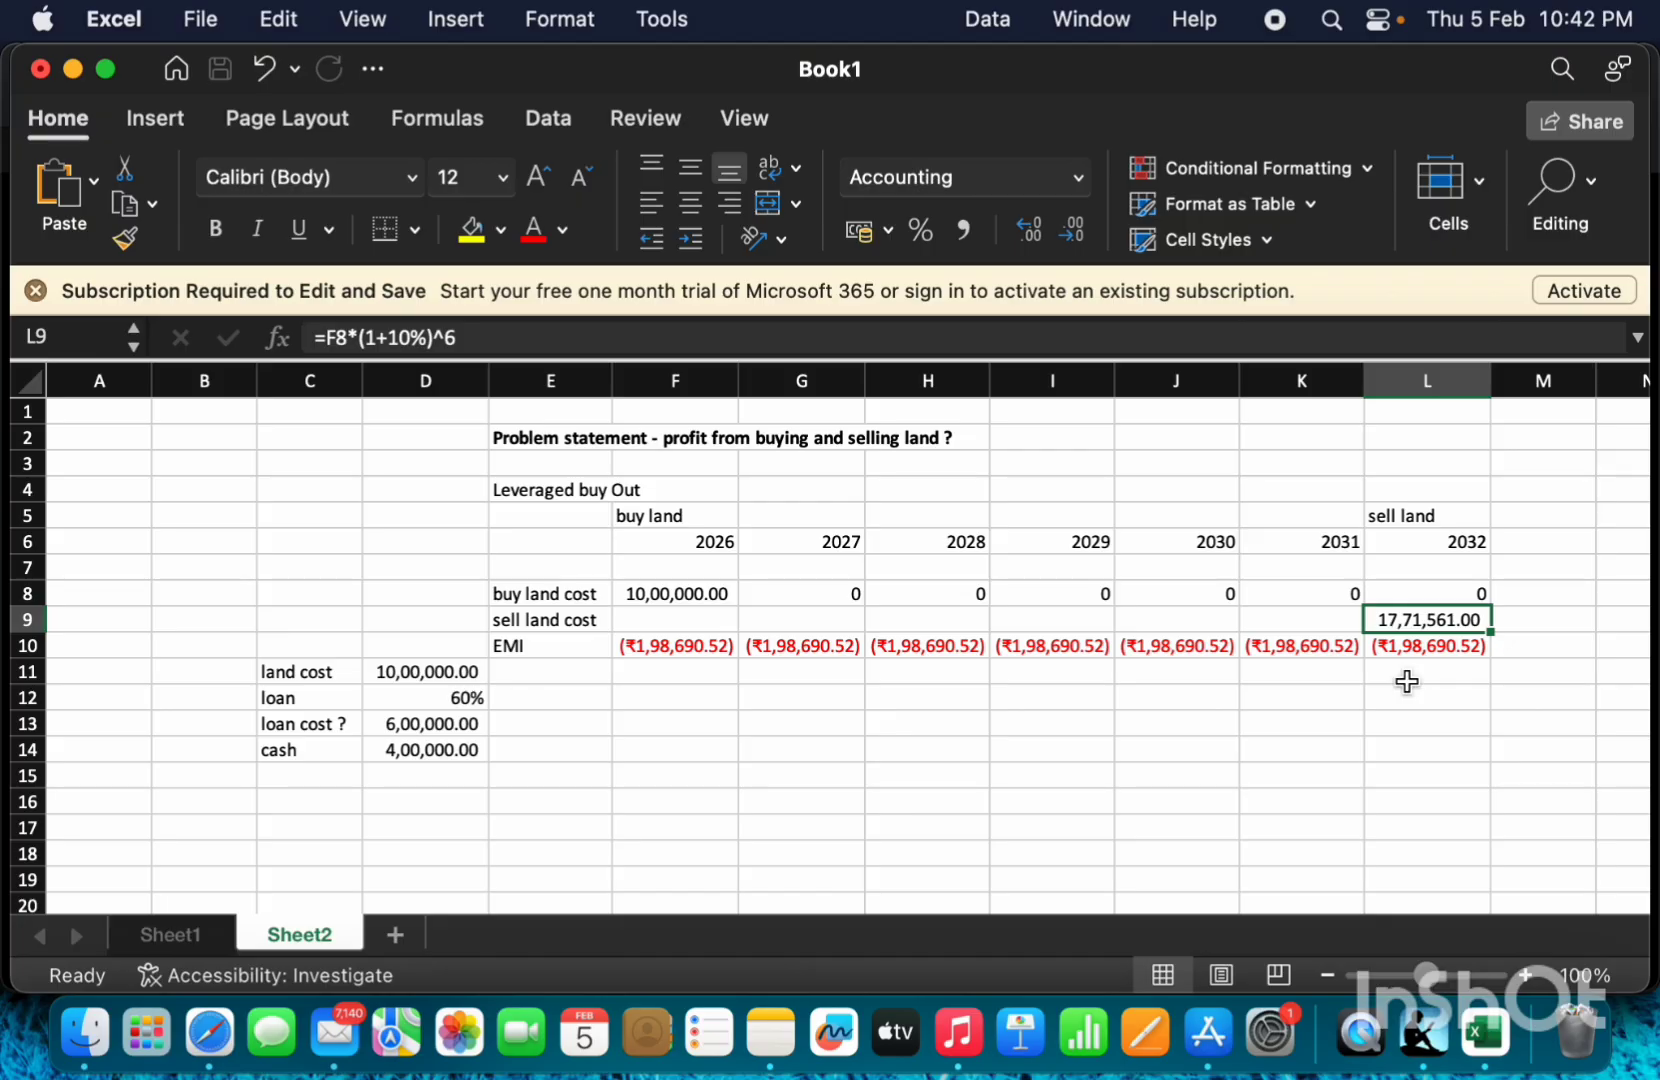
pyautogui.click(678, 646)
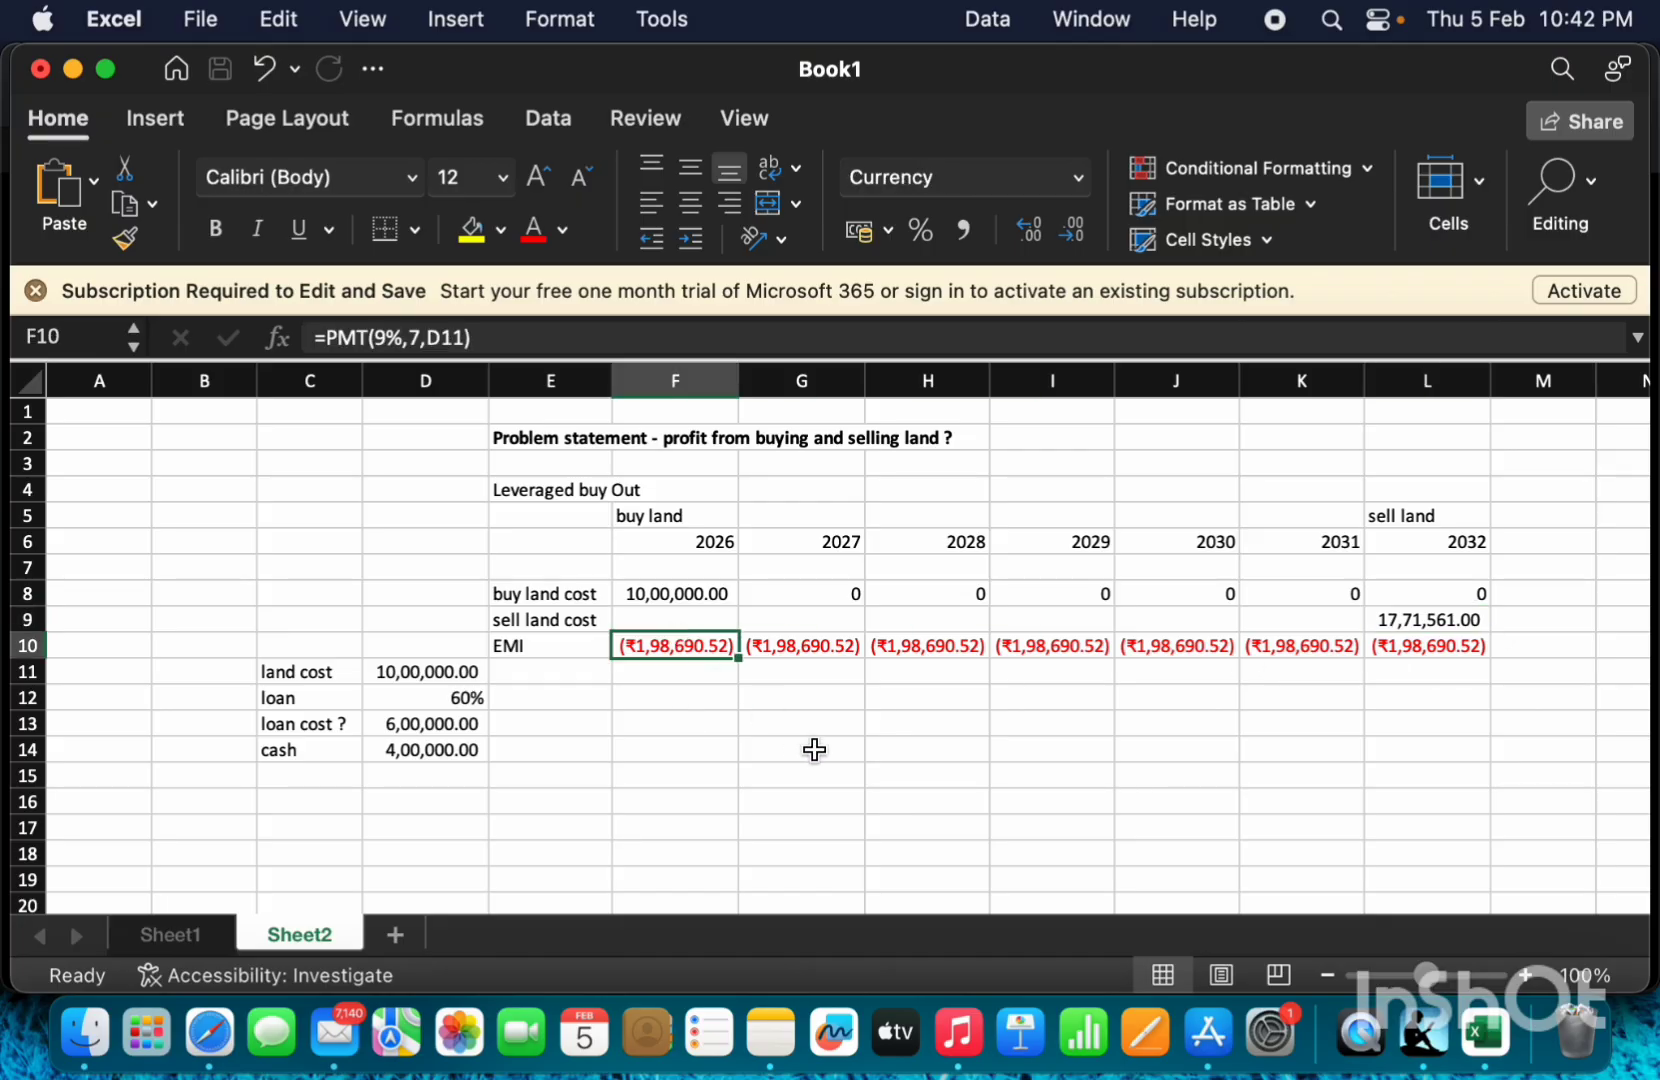
pyautogui.click(387, 337)
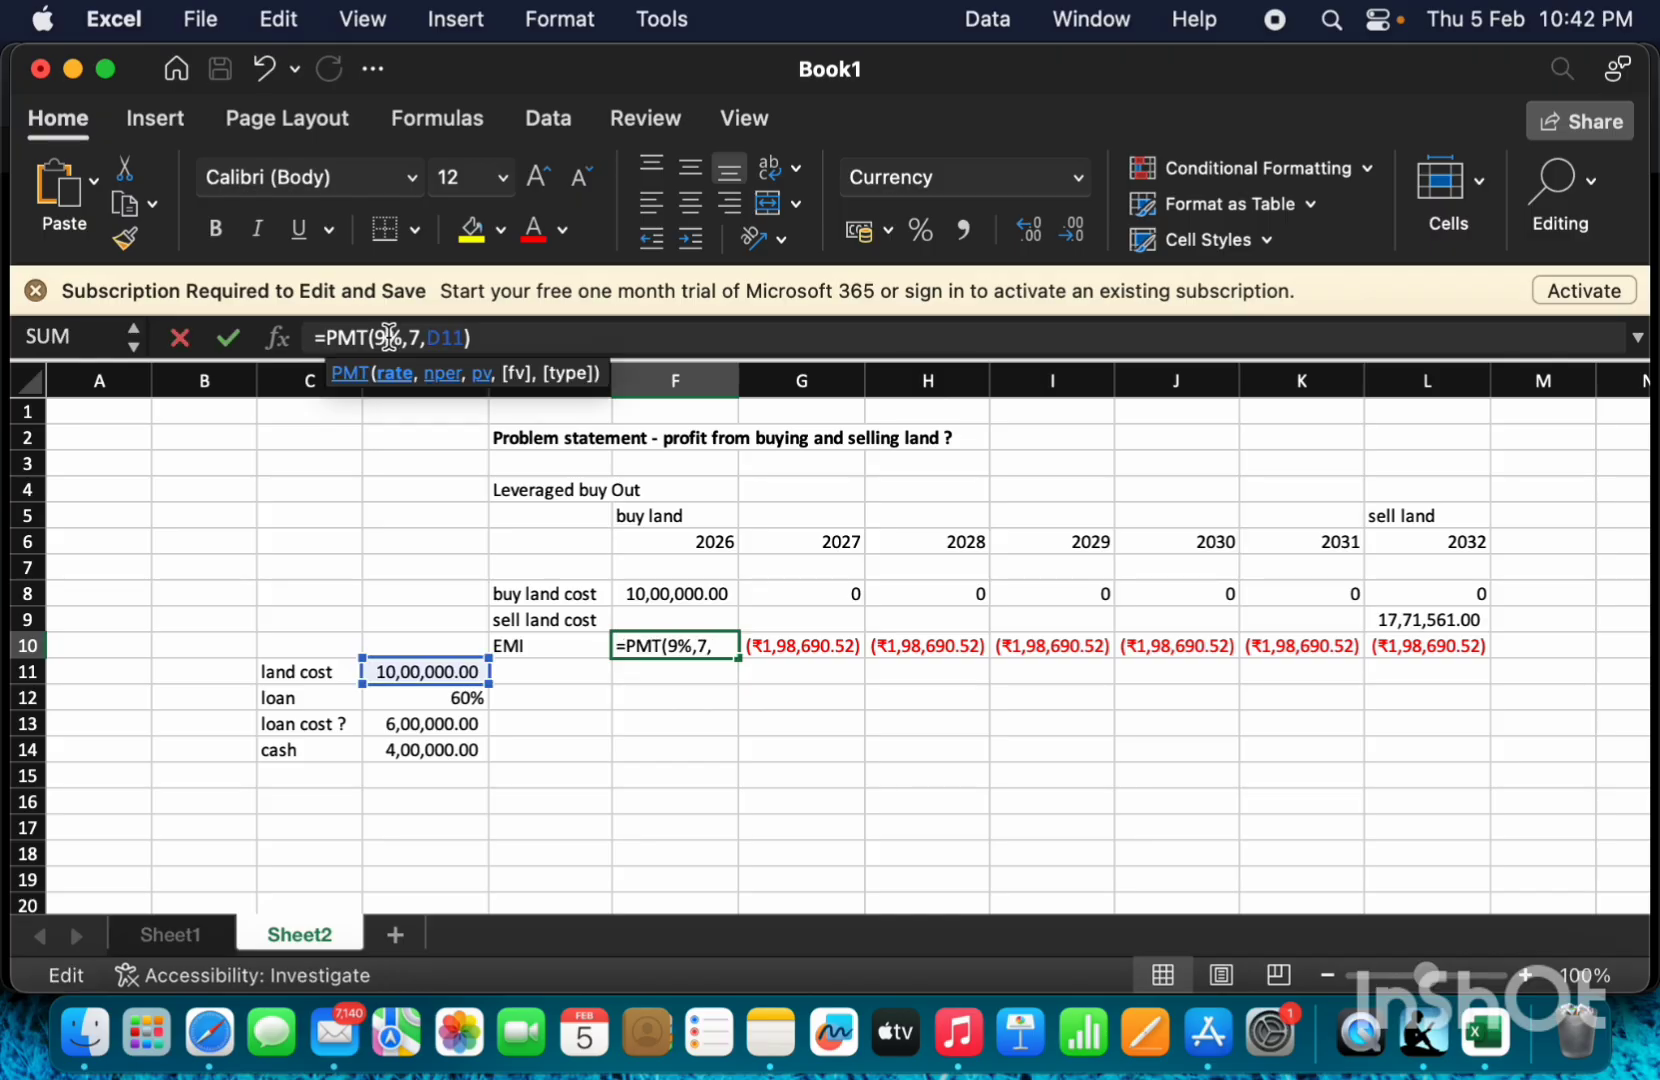
pyautogui.press('BackSpace')
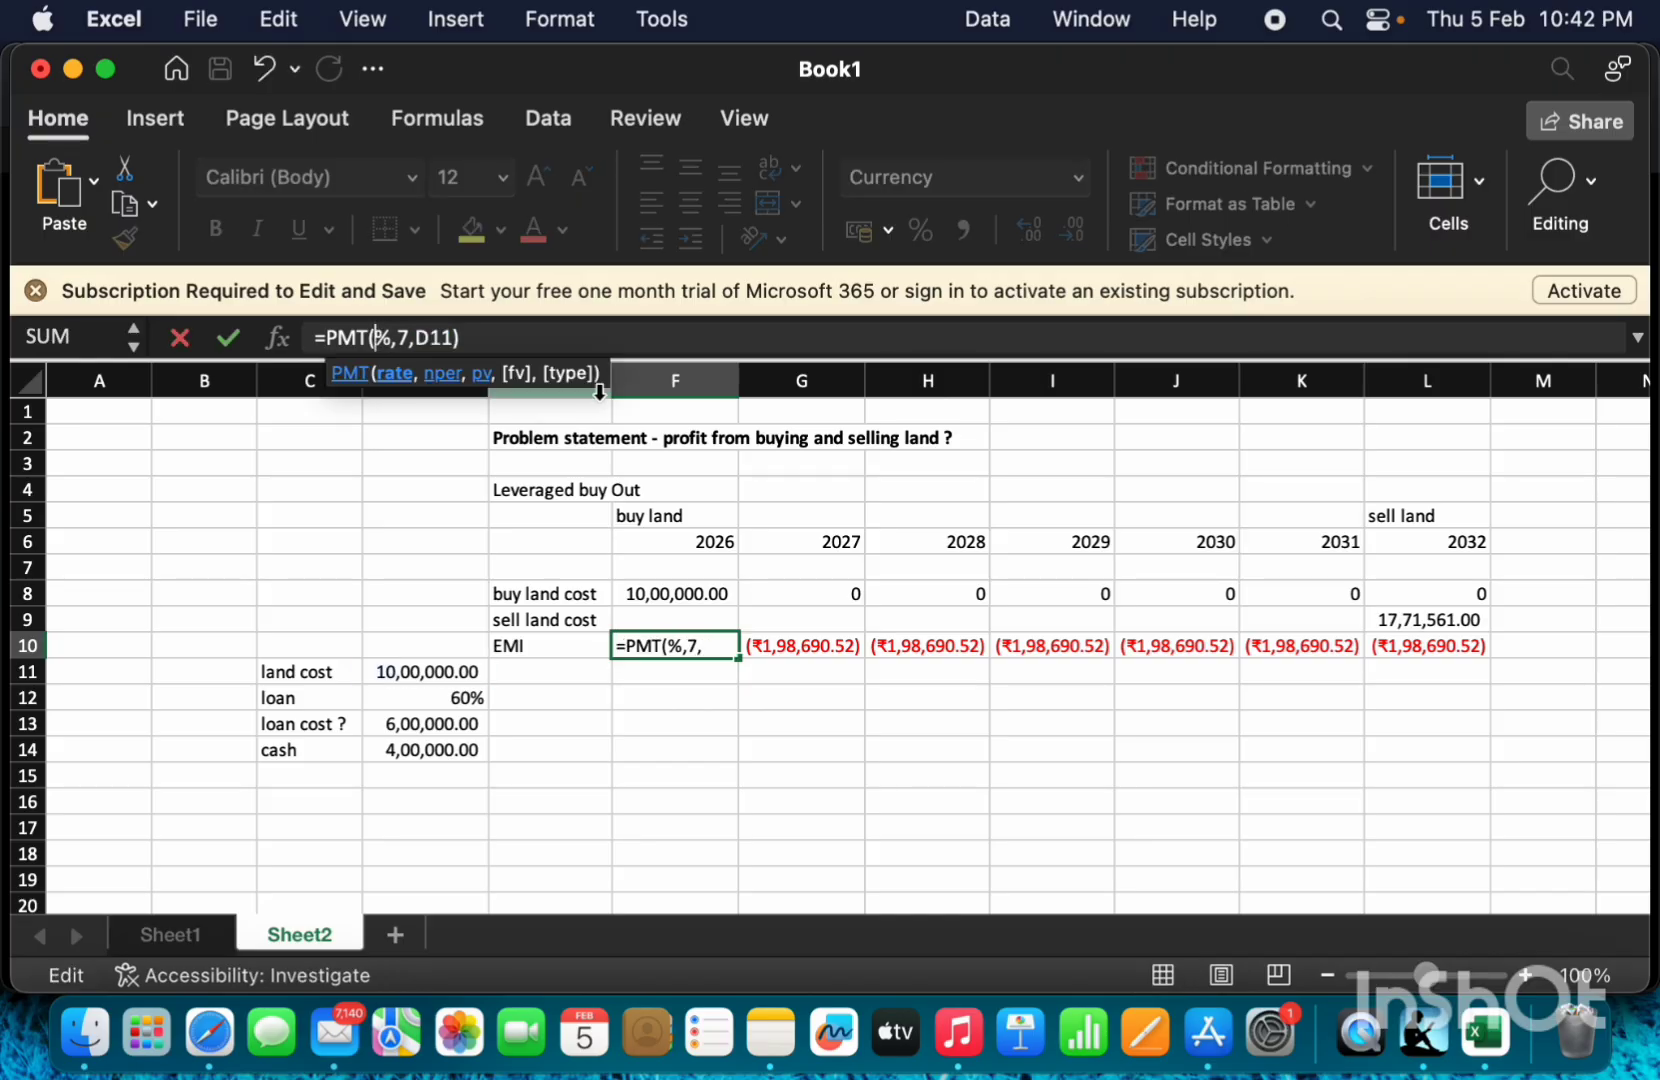
pyautogui.write('0')
pyautogui.press('Return')
pyautogui.press('Up')
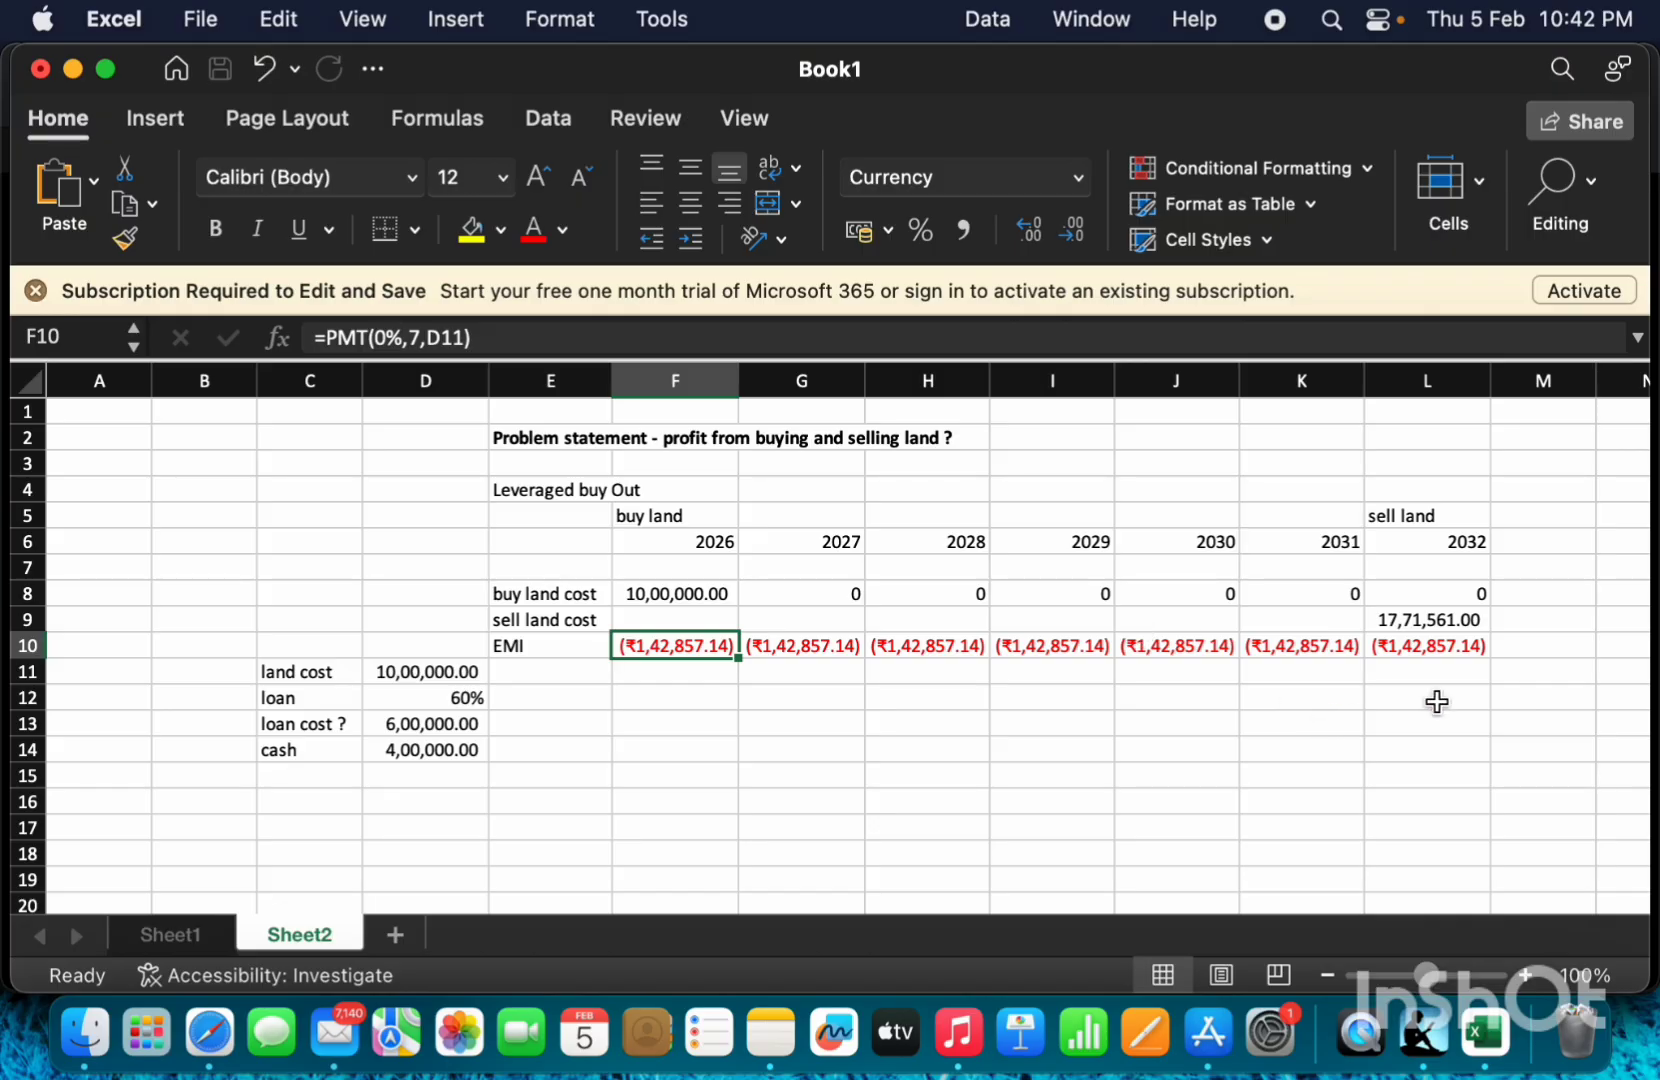
# Total the EMI payments from 2026 to 2032 in L11 with a SUM of F10:L10.
pyautogui.click(1451, 673)
pyautogui.write('=su')
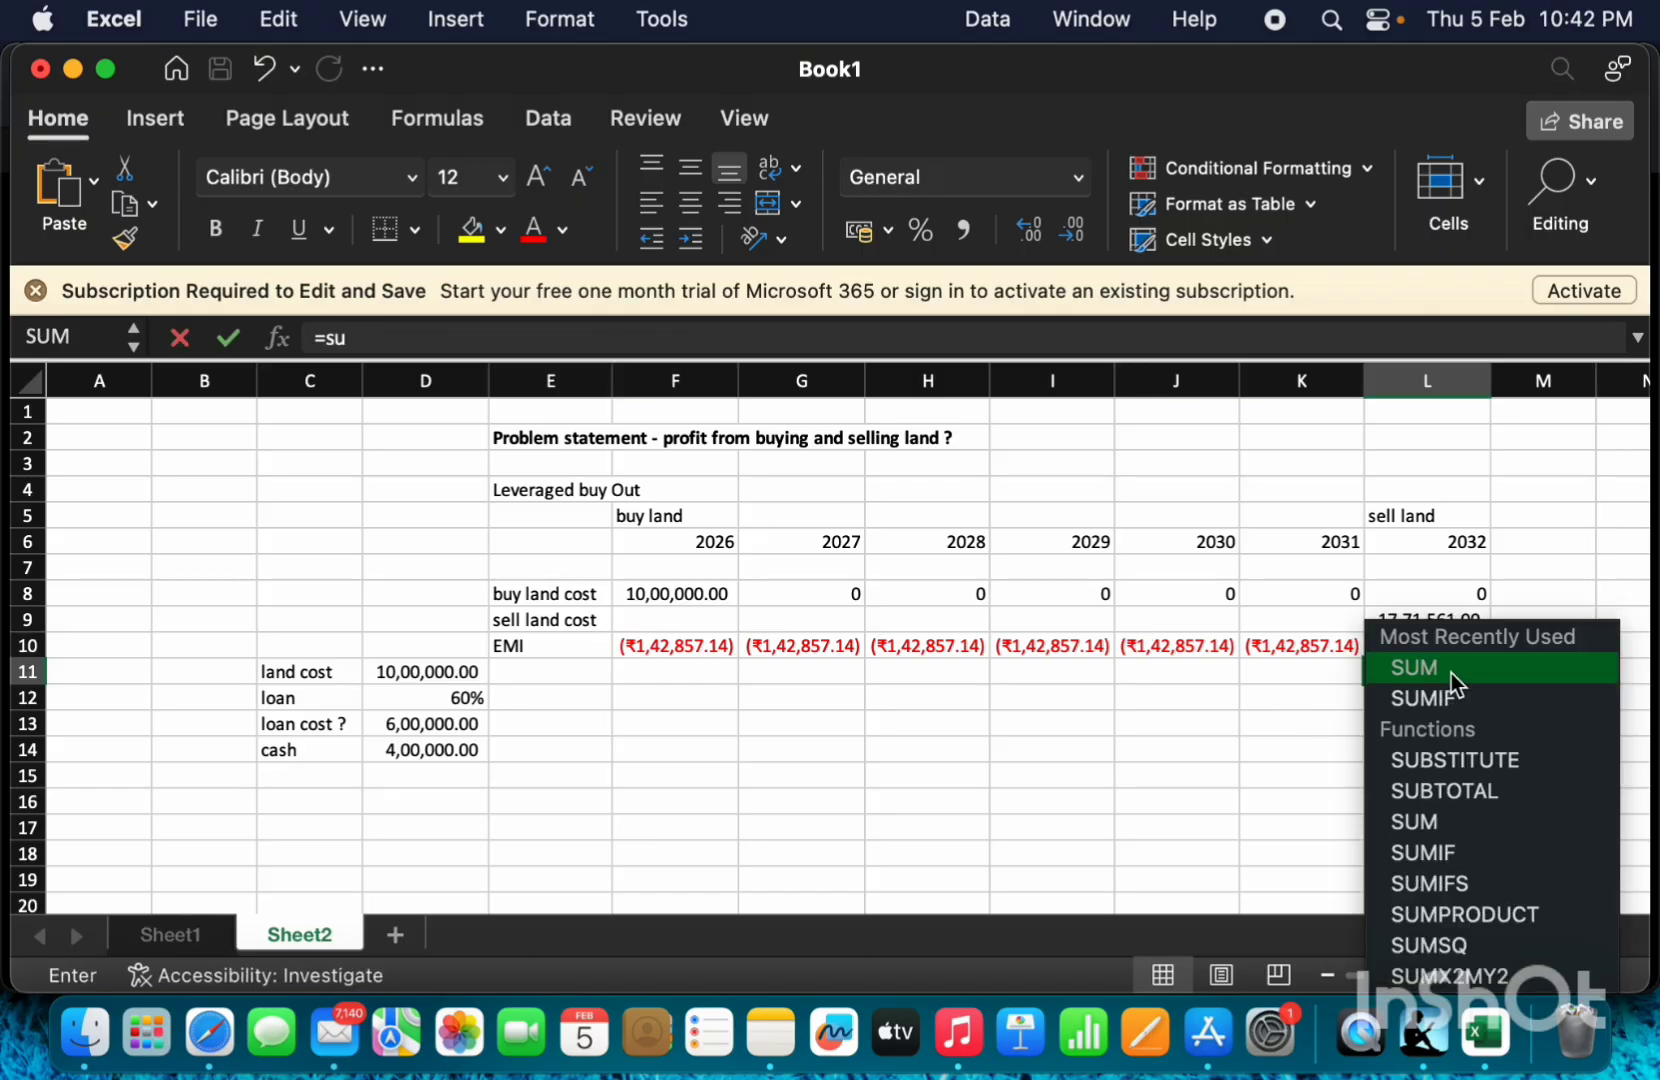
pyautogui.press('Tab')
pyautogui.press('Up')
pyautogui.hotkey('shift', 'Left')
pyautogui.hotkey('shift', 'Left')
pyautogui.hotkey('shift', 'Left')
pyautogui.hotkey('shift', 'Left')
pyautogui.hotkey('shift', 'Left')
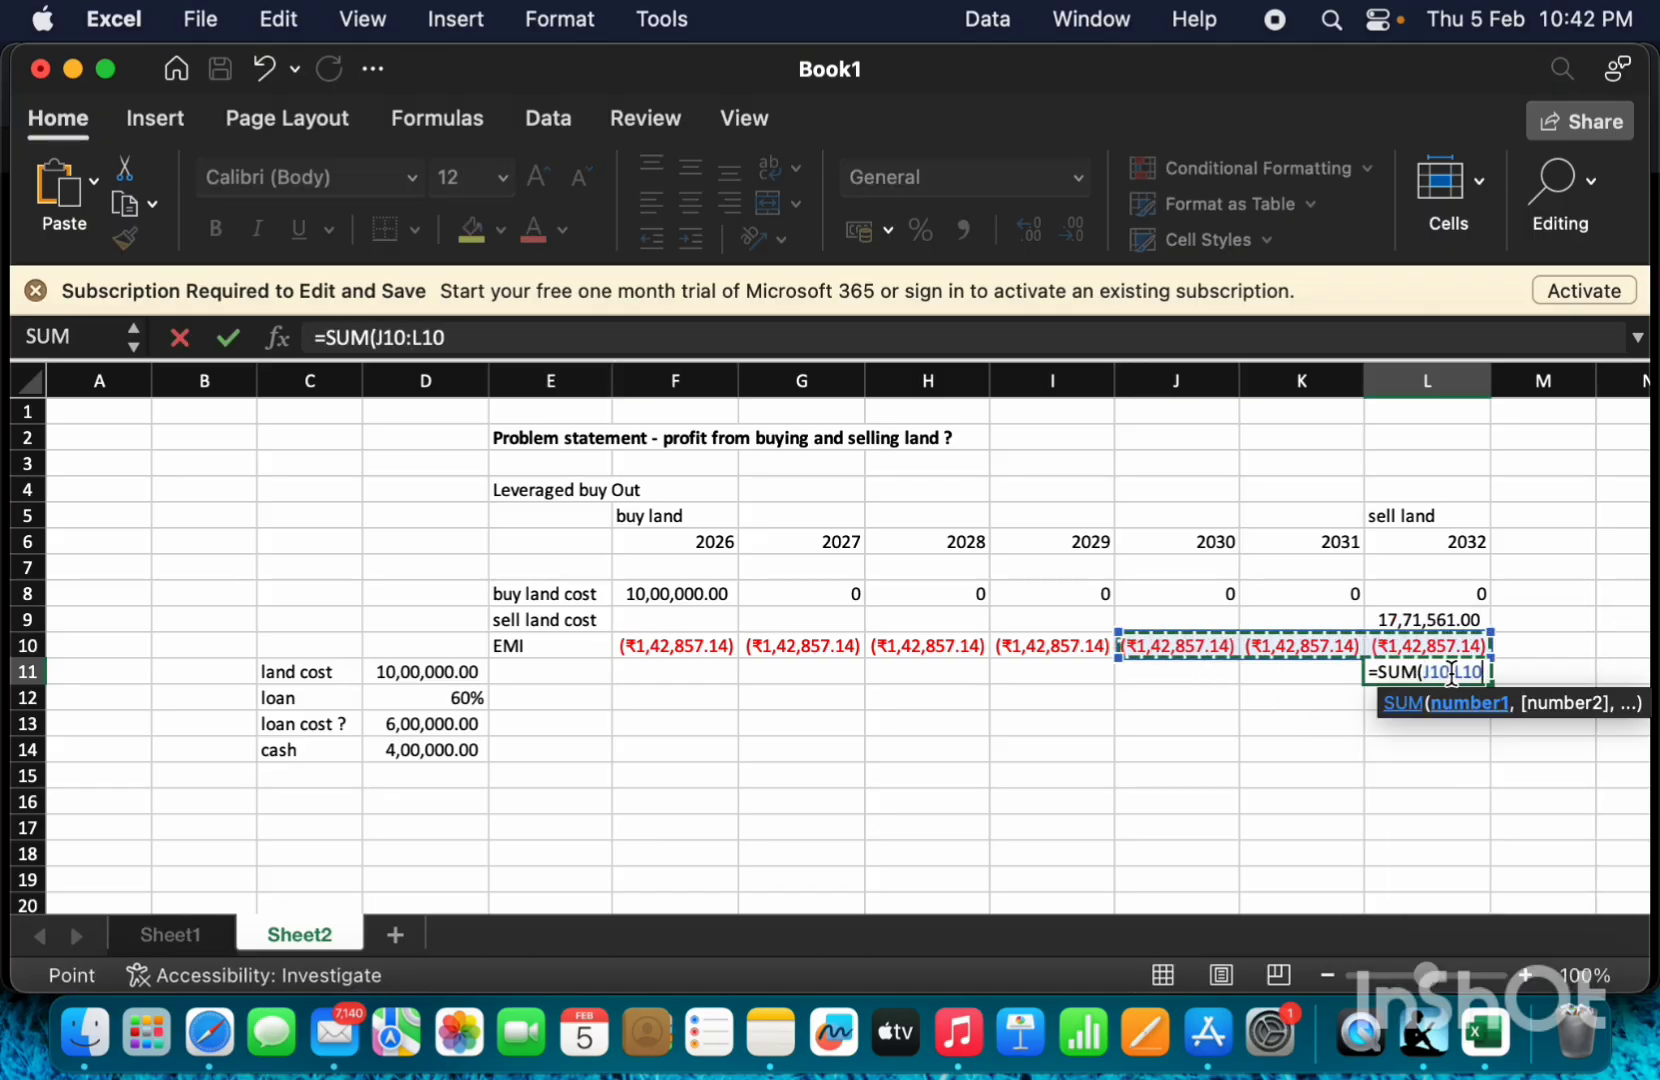
pyautogui.hotkey('shift', 'Left')
pyautogui.press('Return')
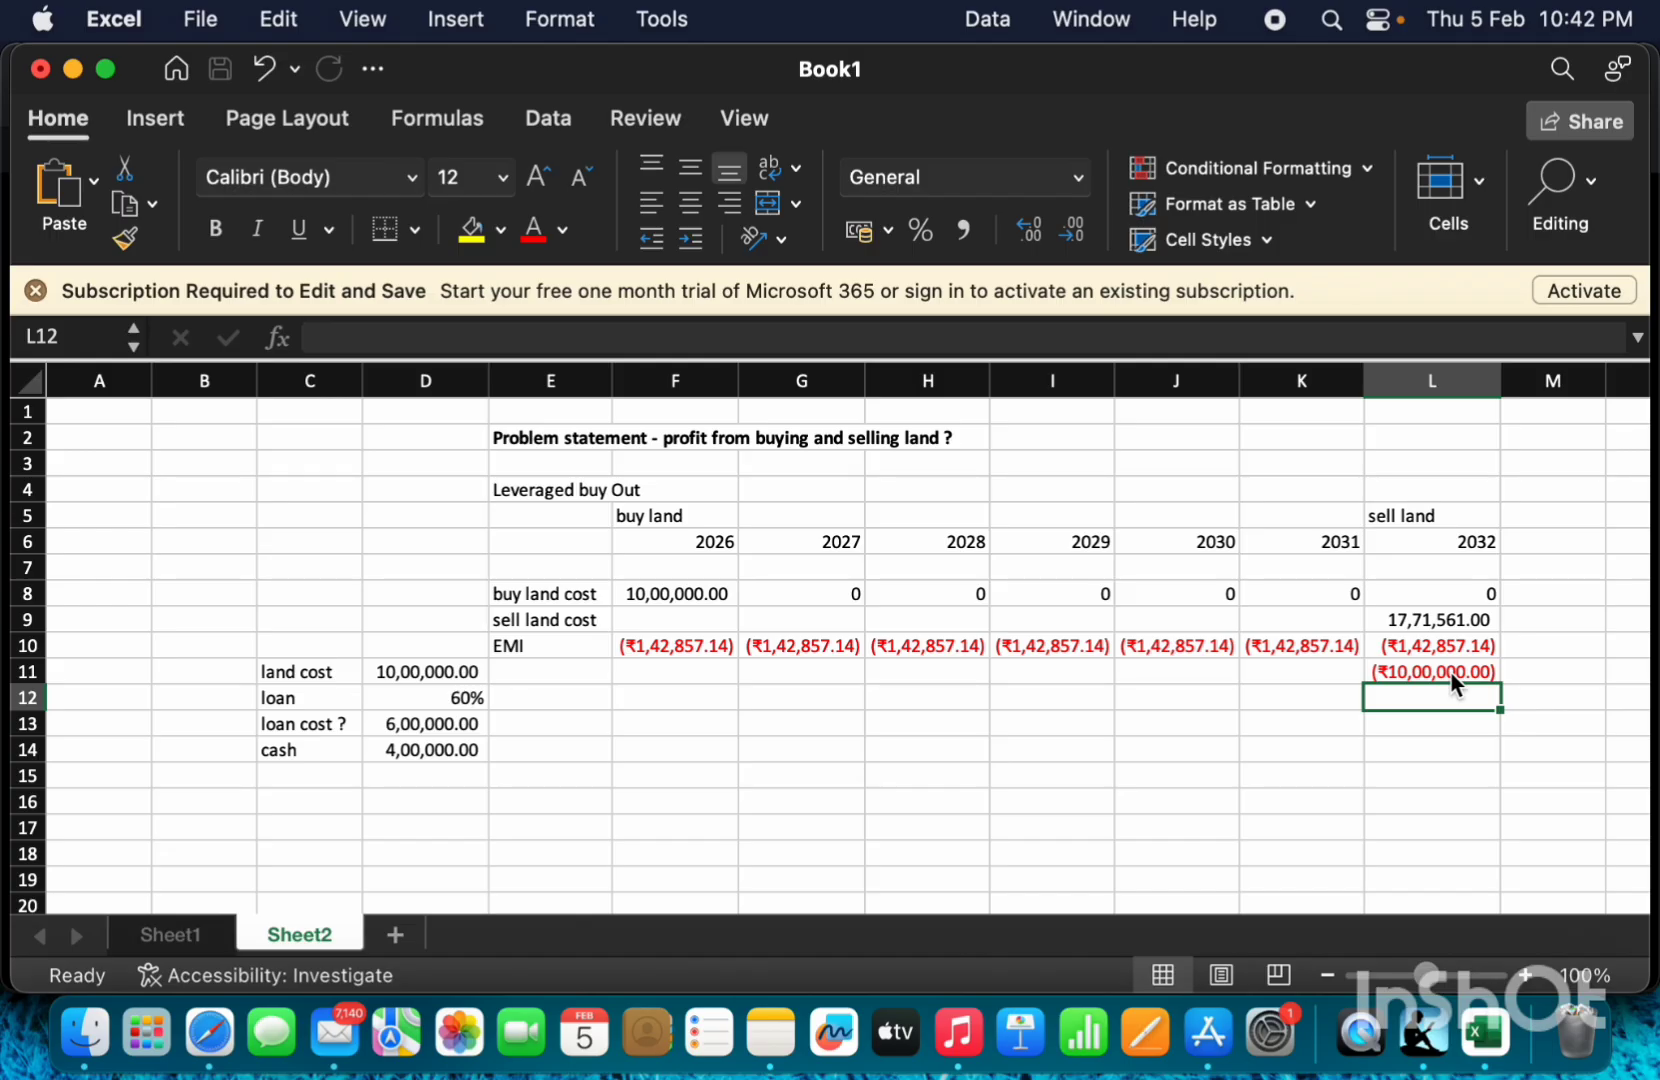
# Enter the formula =L9-L11 in L13 to combine the land's selling price with the EMI total.
pyautogui.press('Down')
pyautogui.press('Left')
pyautogui.press('Left')
pyautogui.press('Left')
pyautogui.press('Left')
pyautogui.press('Left')
pyautogui.press('Left')
pyautogui.press('Right')
pyautogui.press('Right')
pyautogui.press('Right')
pyautogui.press('Right')
pyautogui.press('Right')
pyautogui.press('Right')
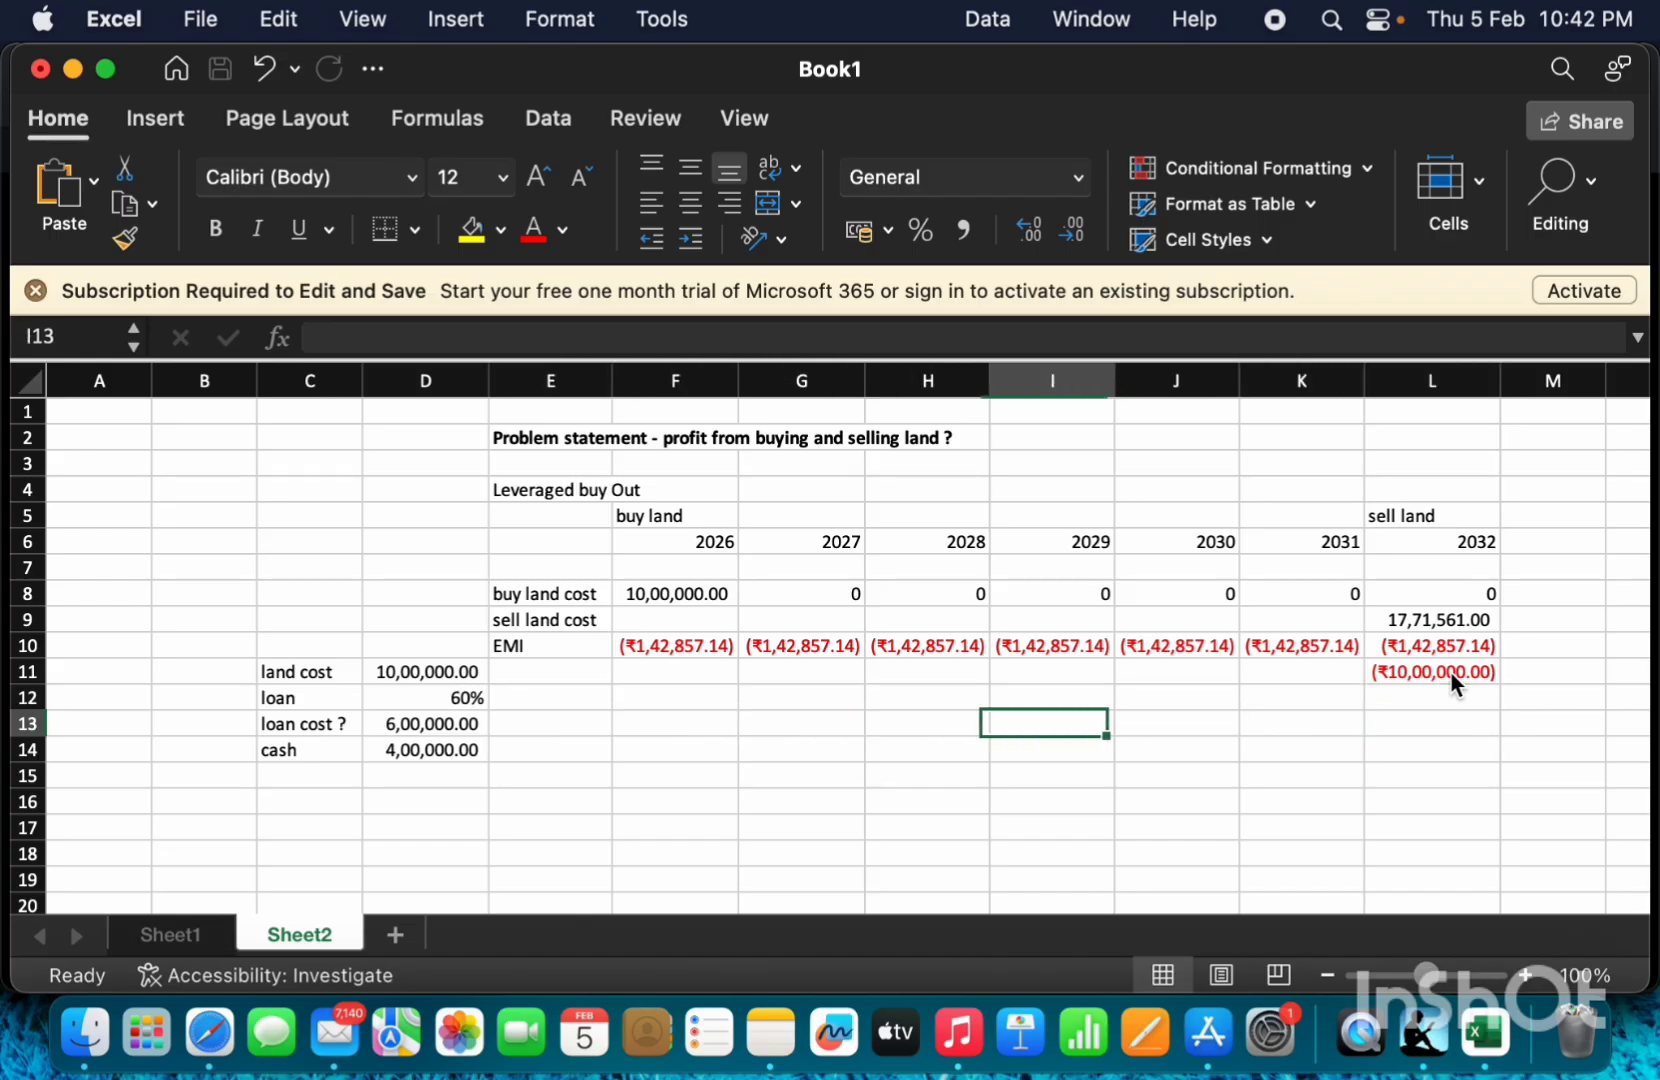
pyautogui.write('=')
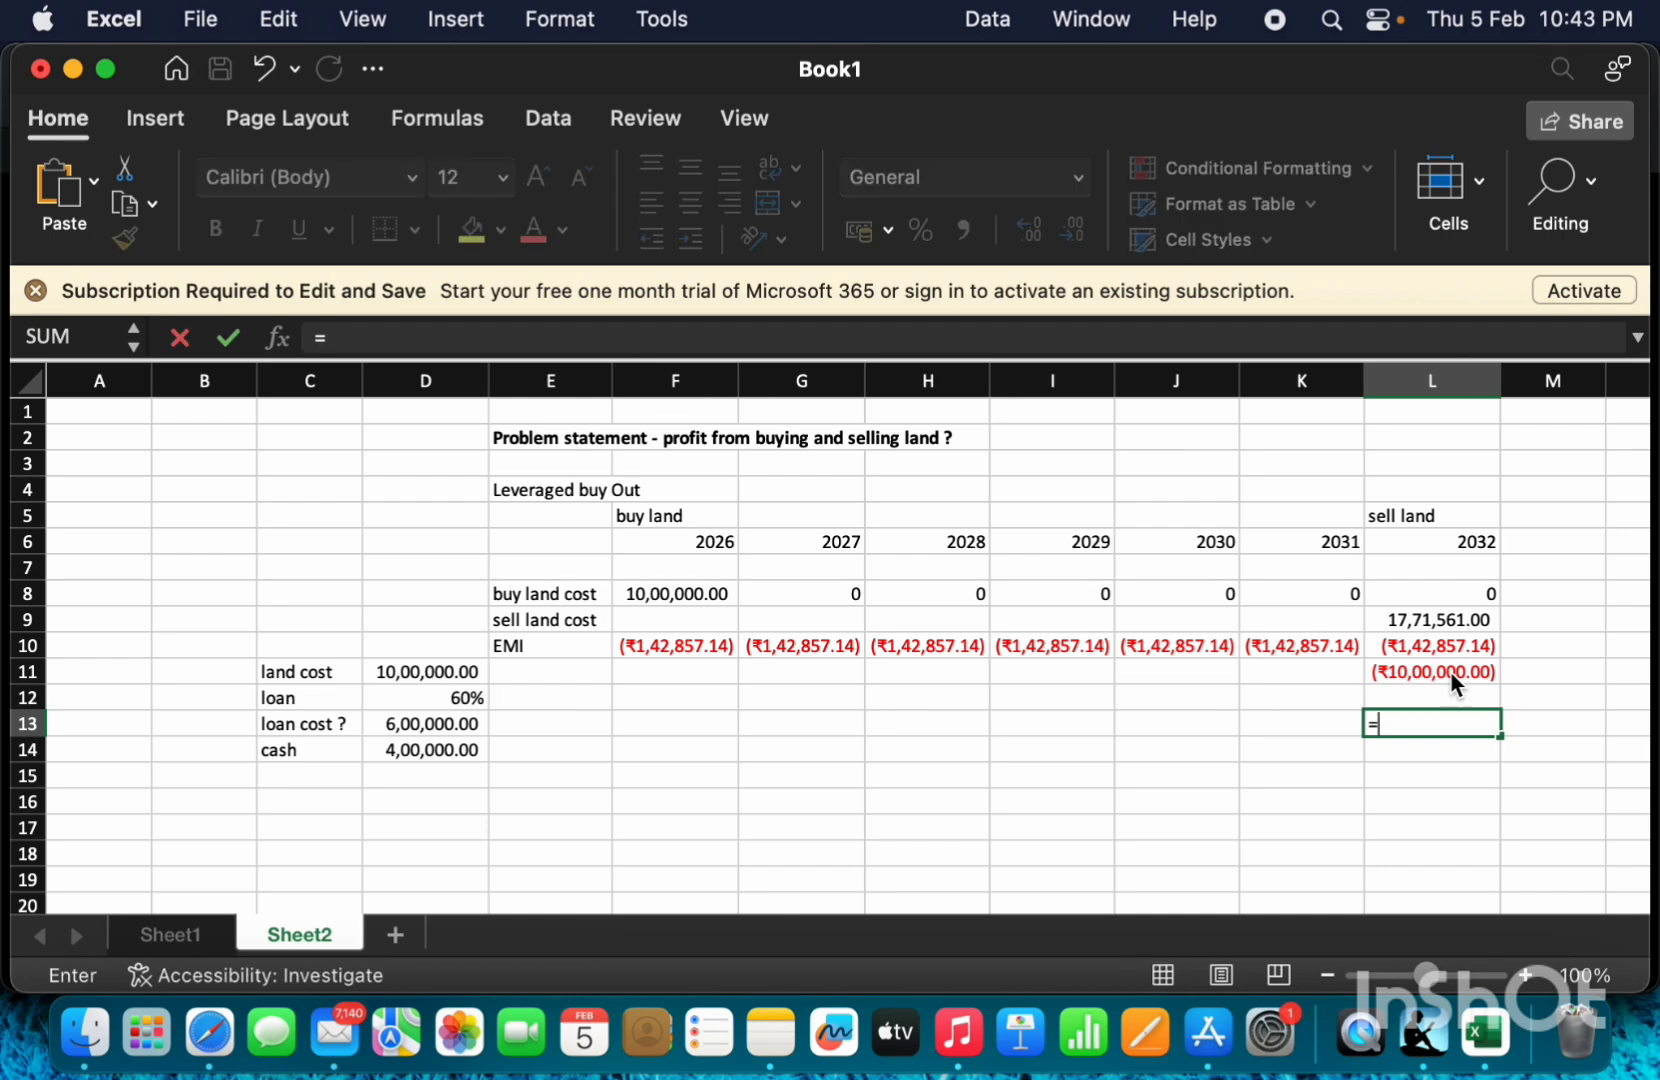
pyautogui.press('Up')
pyautogui.press('Up')
pyautogui.press('Up')
pyautogui.press('Up')
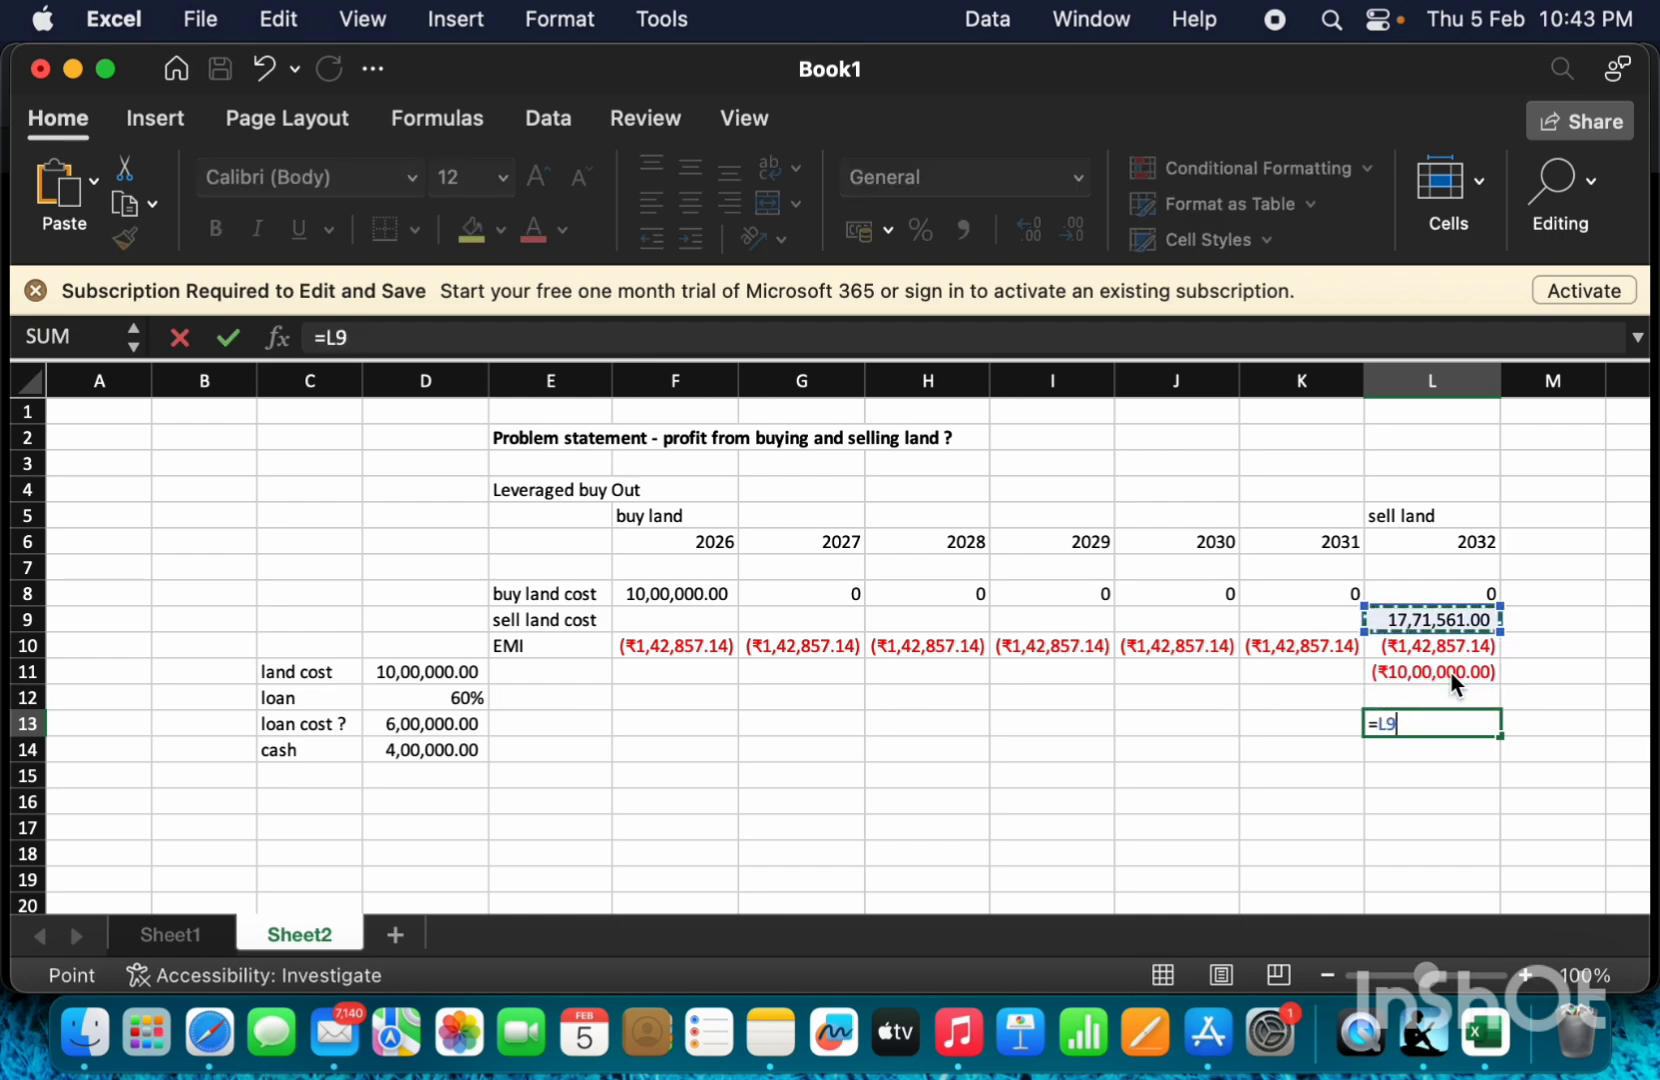
pyautogui.write('-')
pyautogui.press('Up')
pyautogui.press('Up')
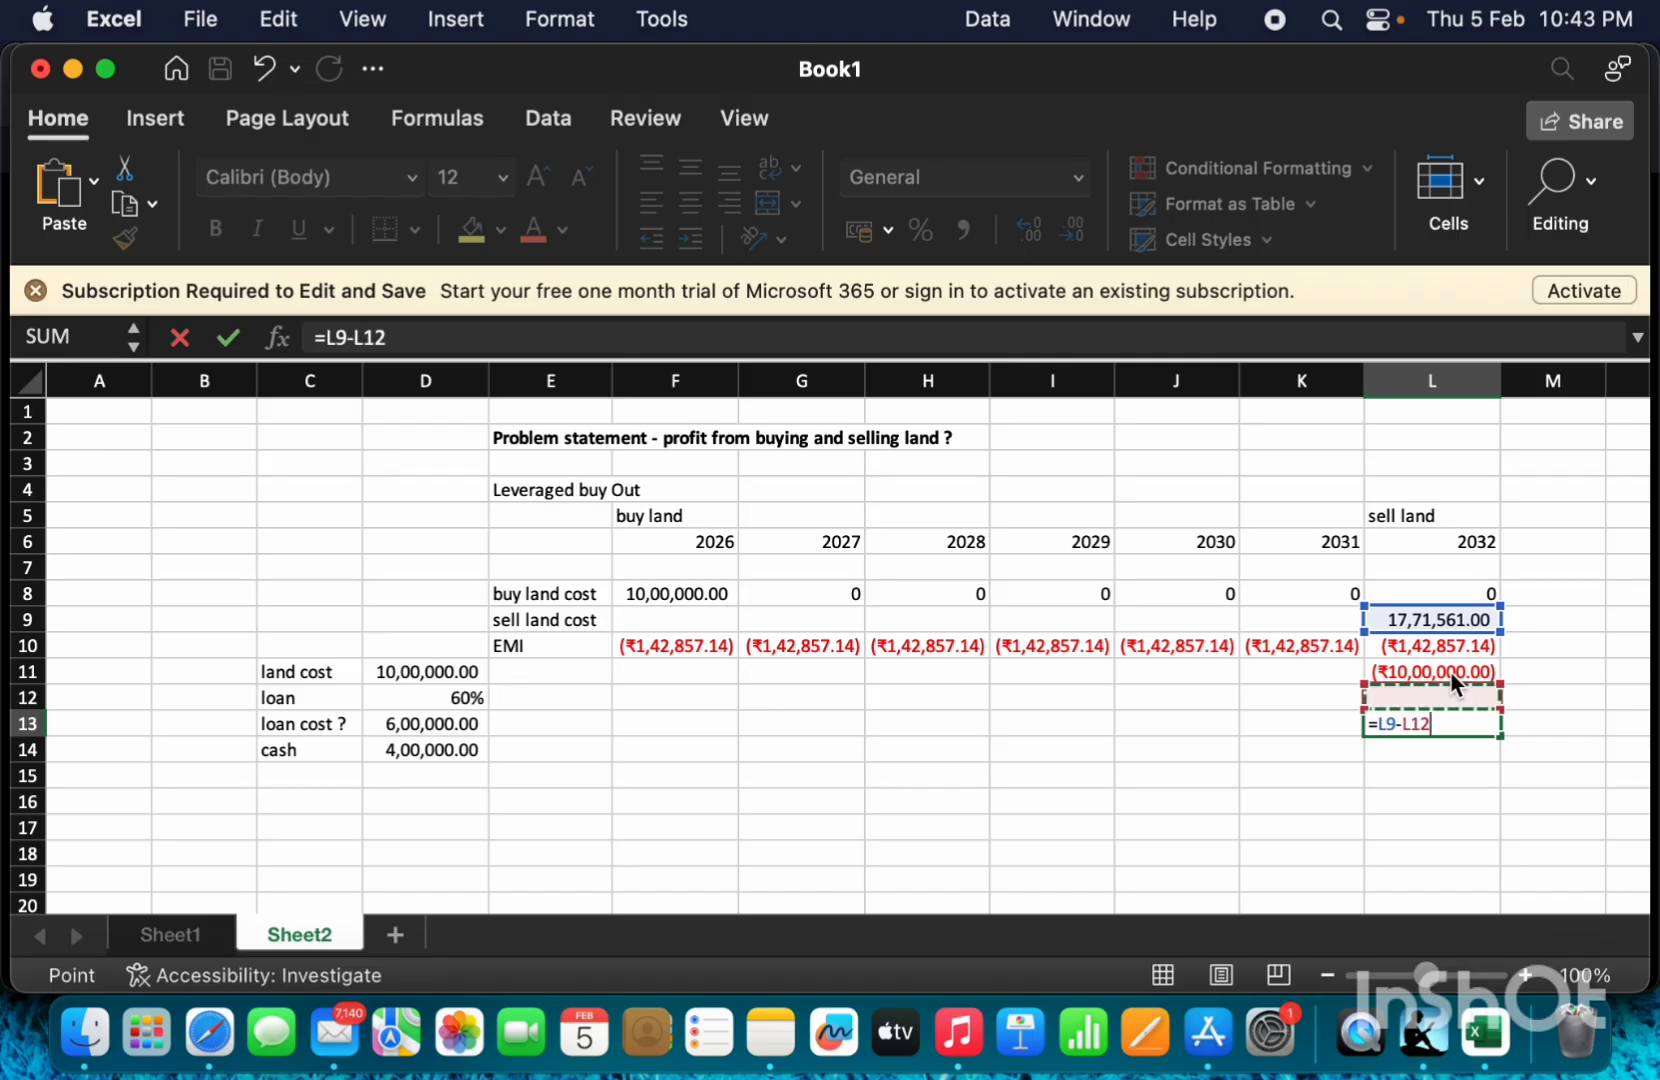
pyautogui.press('Return')
pyautogui.press('Up')
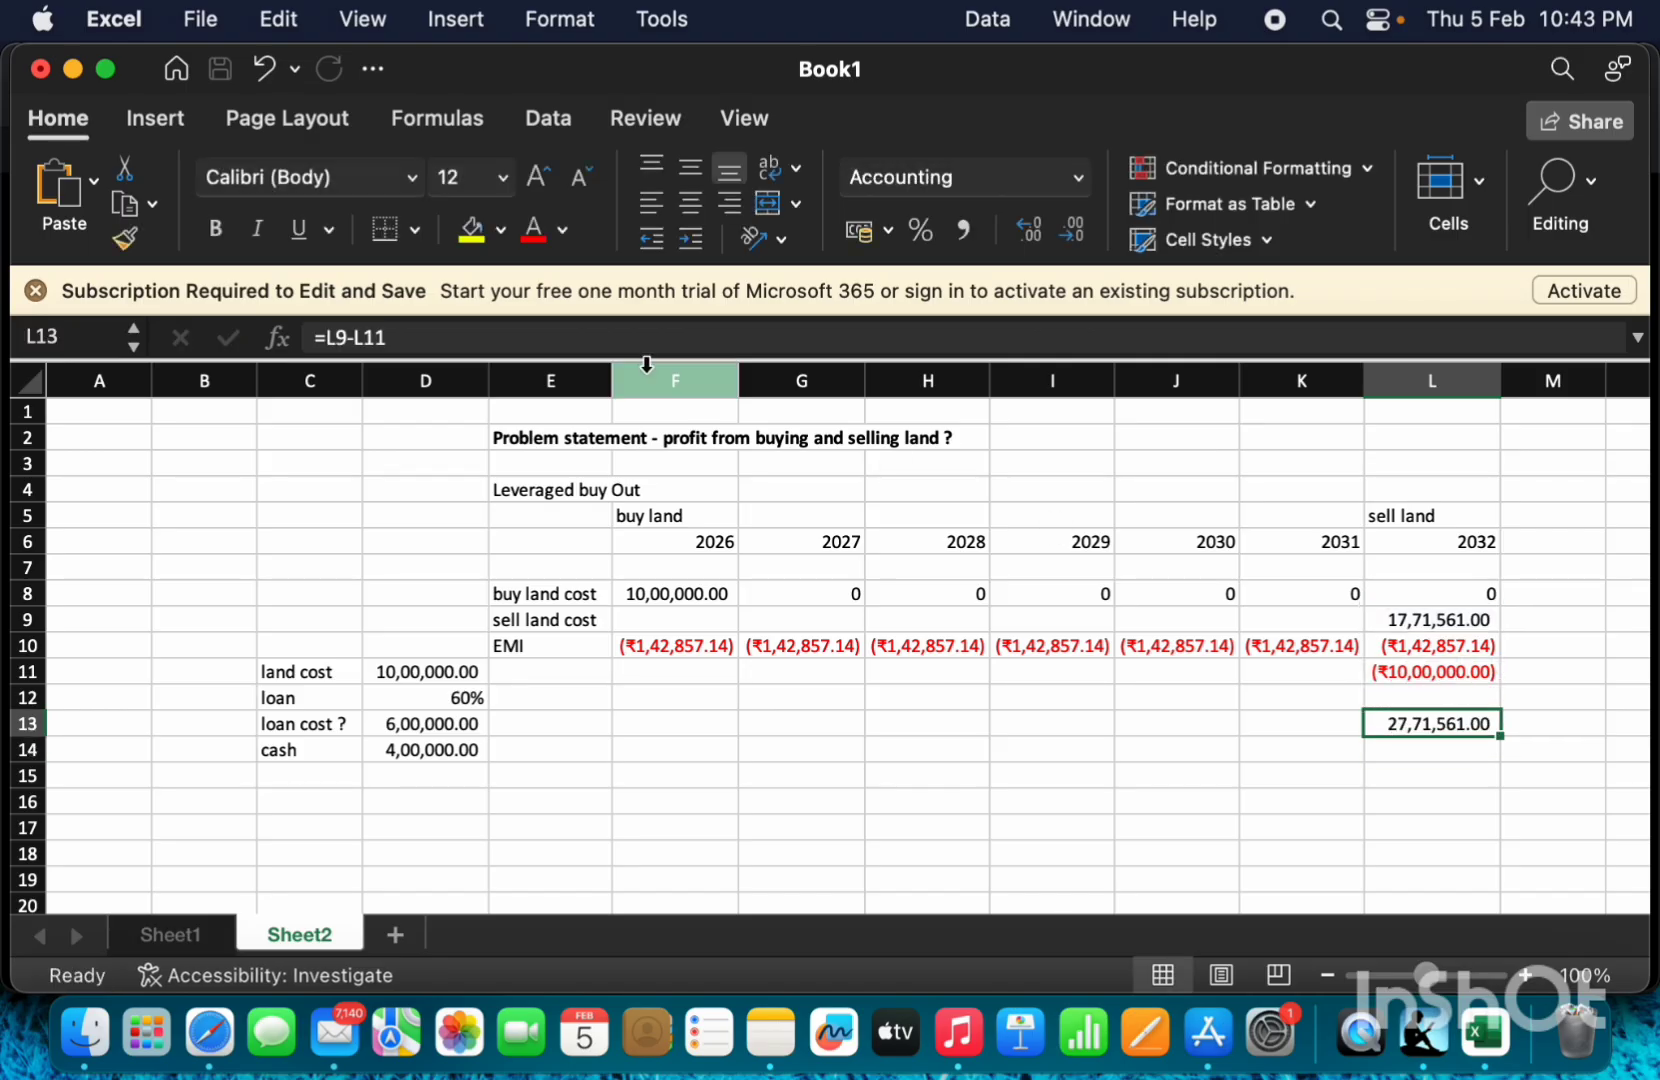
# Correct the profit formula in L13 to =L9+L11.
pyautogui.click(354, 339)
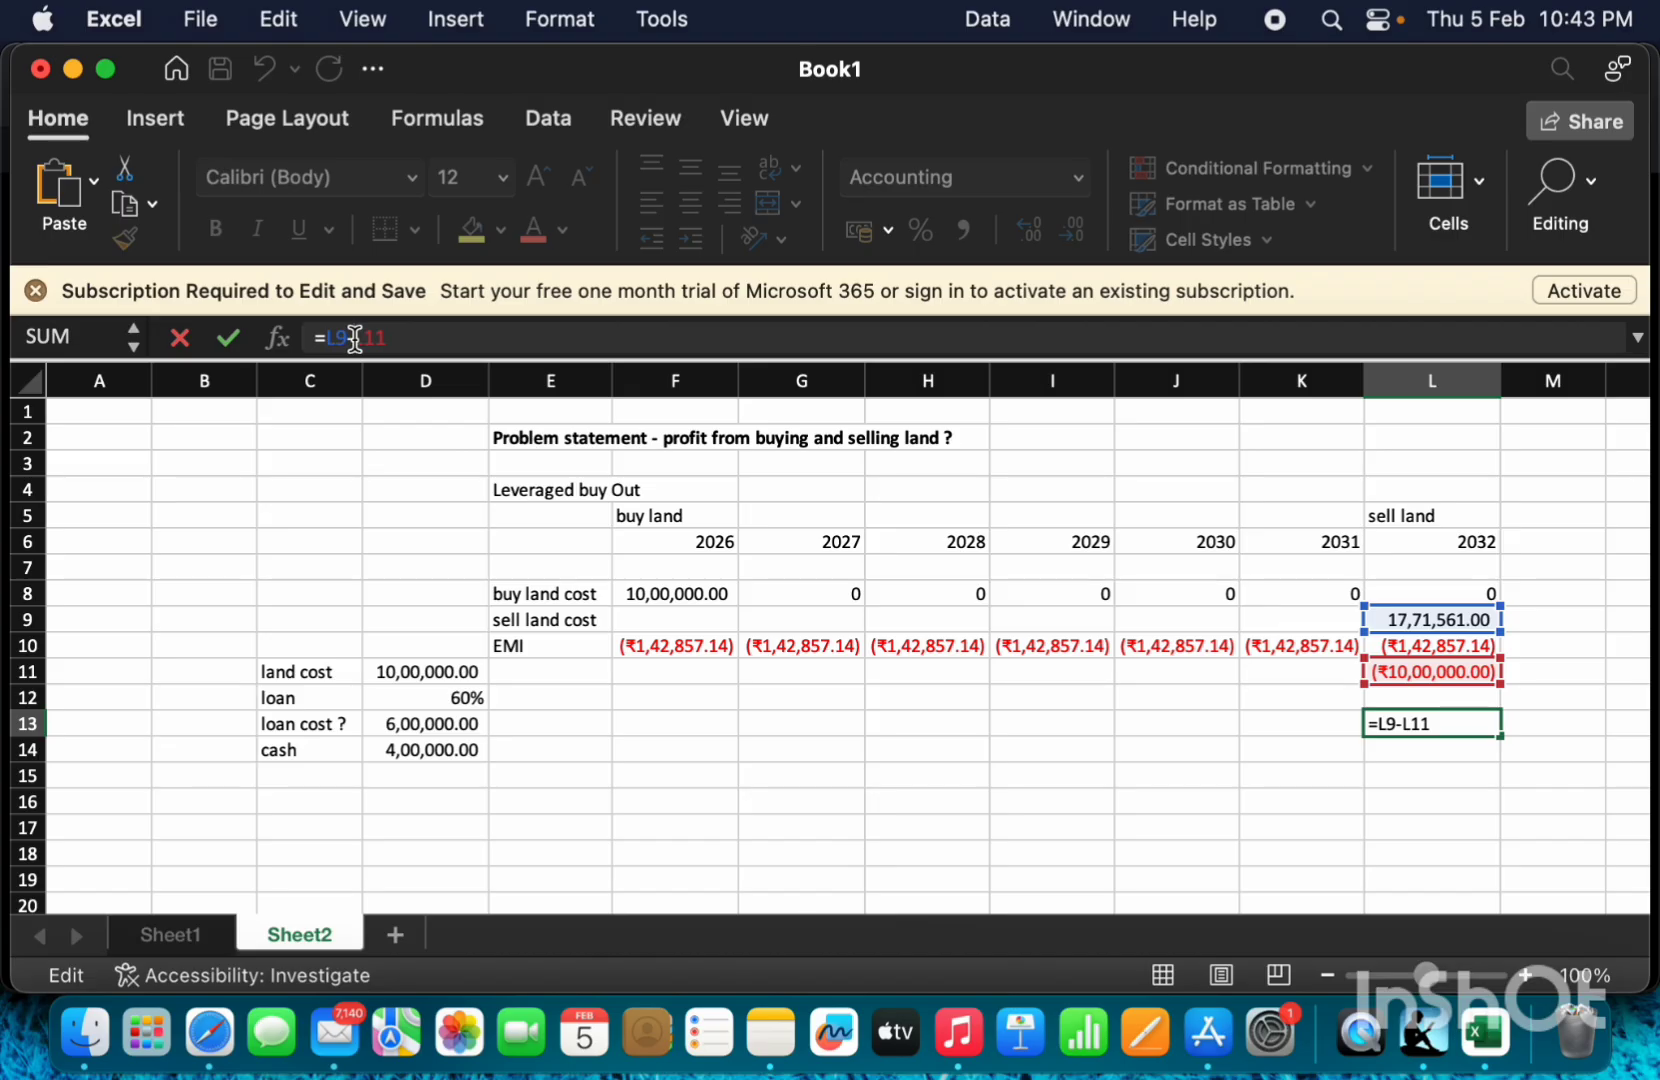
pyautogui.press('BackSpace')
pyautogui.write('+')
pyautogui.press('Return')
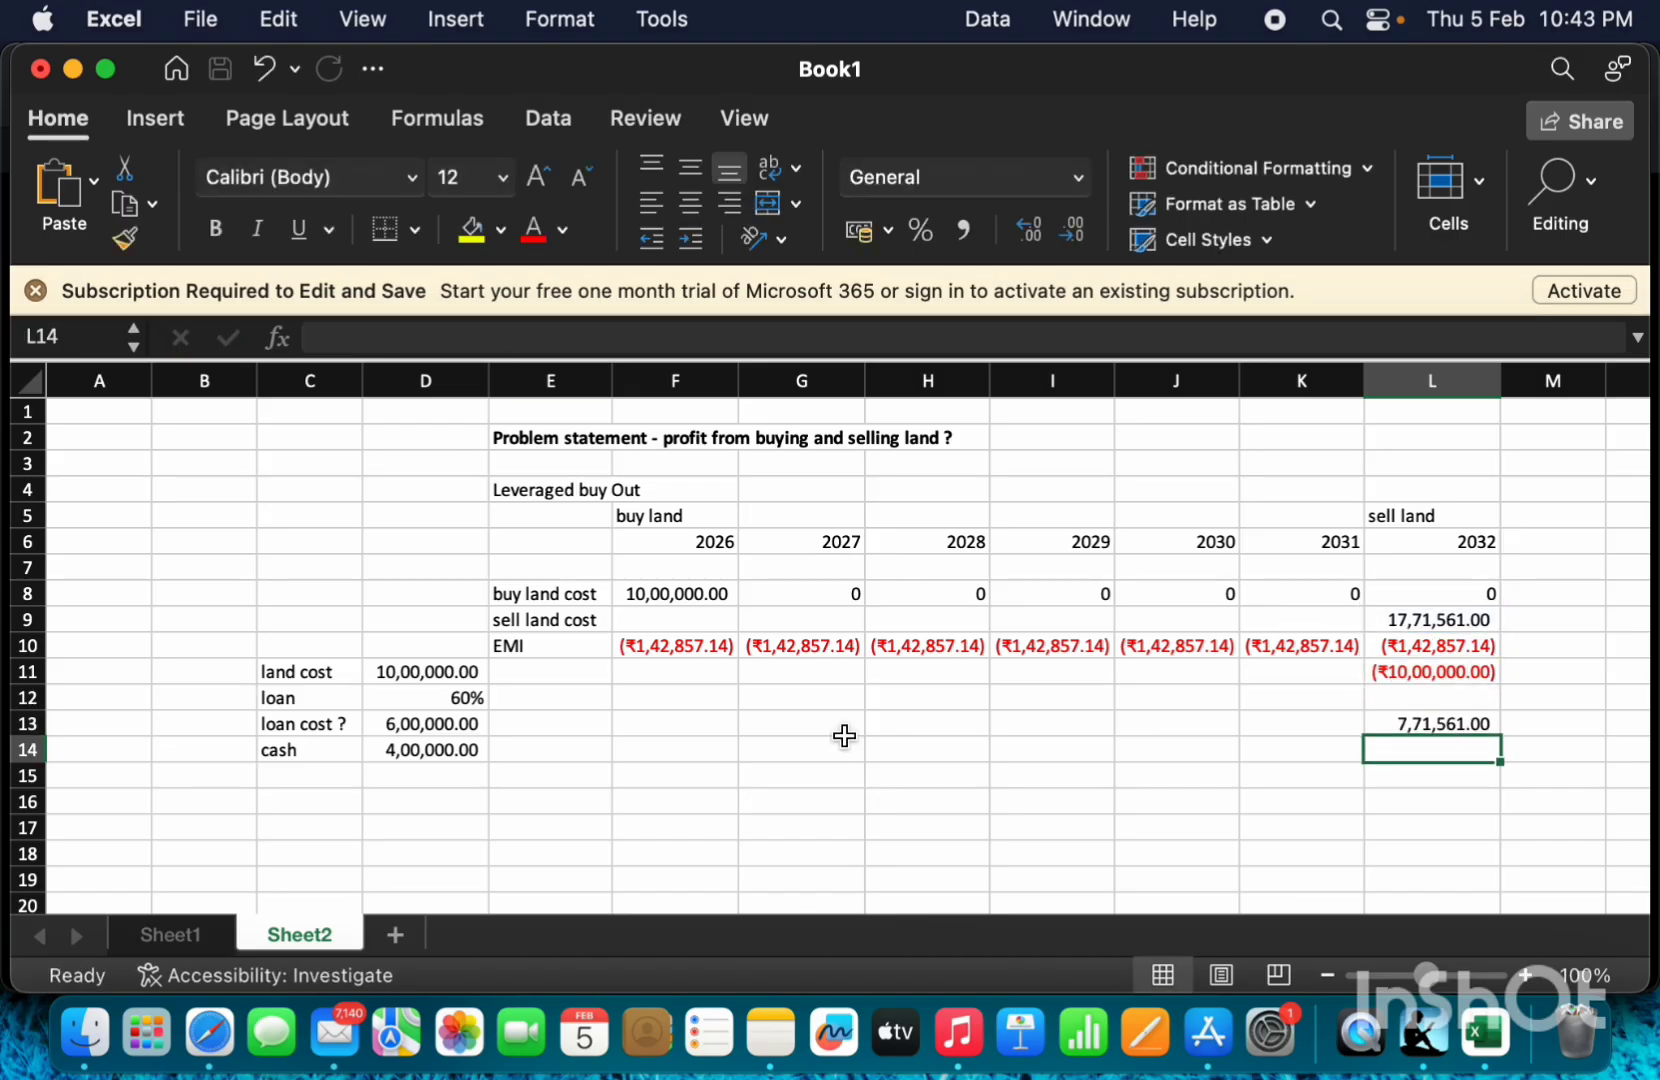
# Calculate the return on the cash invested in L15 with the formula =L13/D14-1.
pyautogui.click(462, 750)
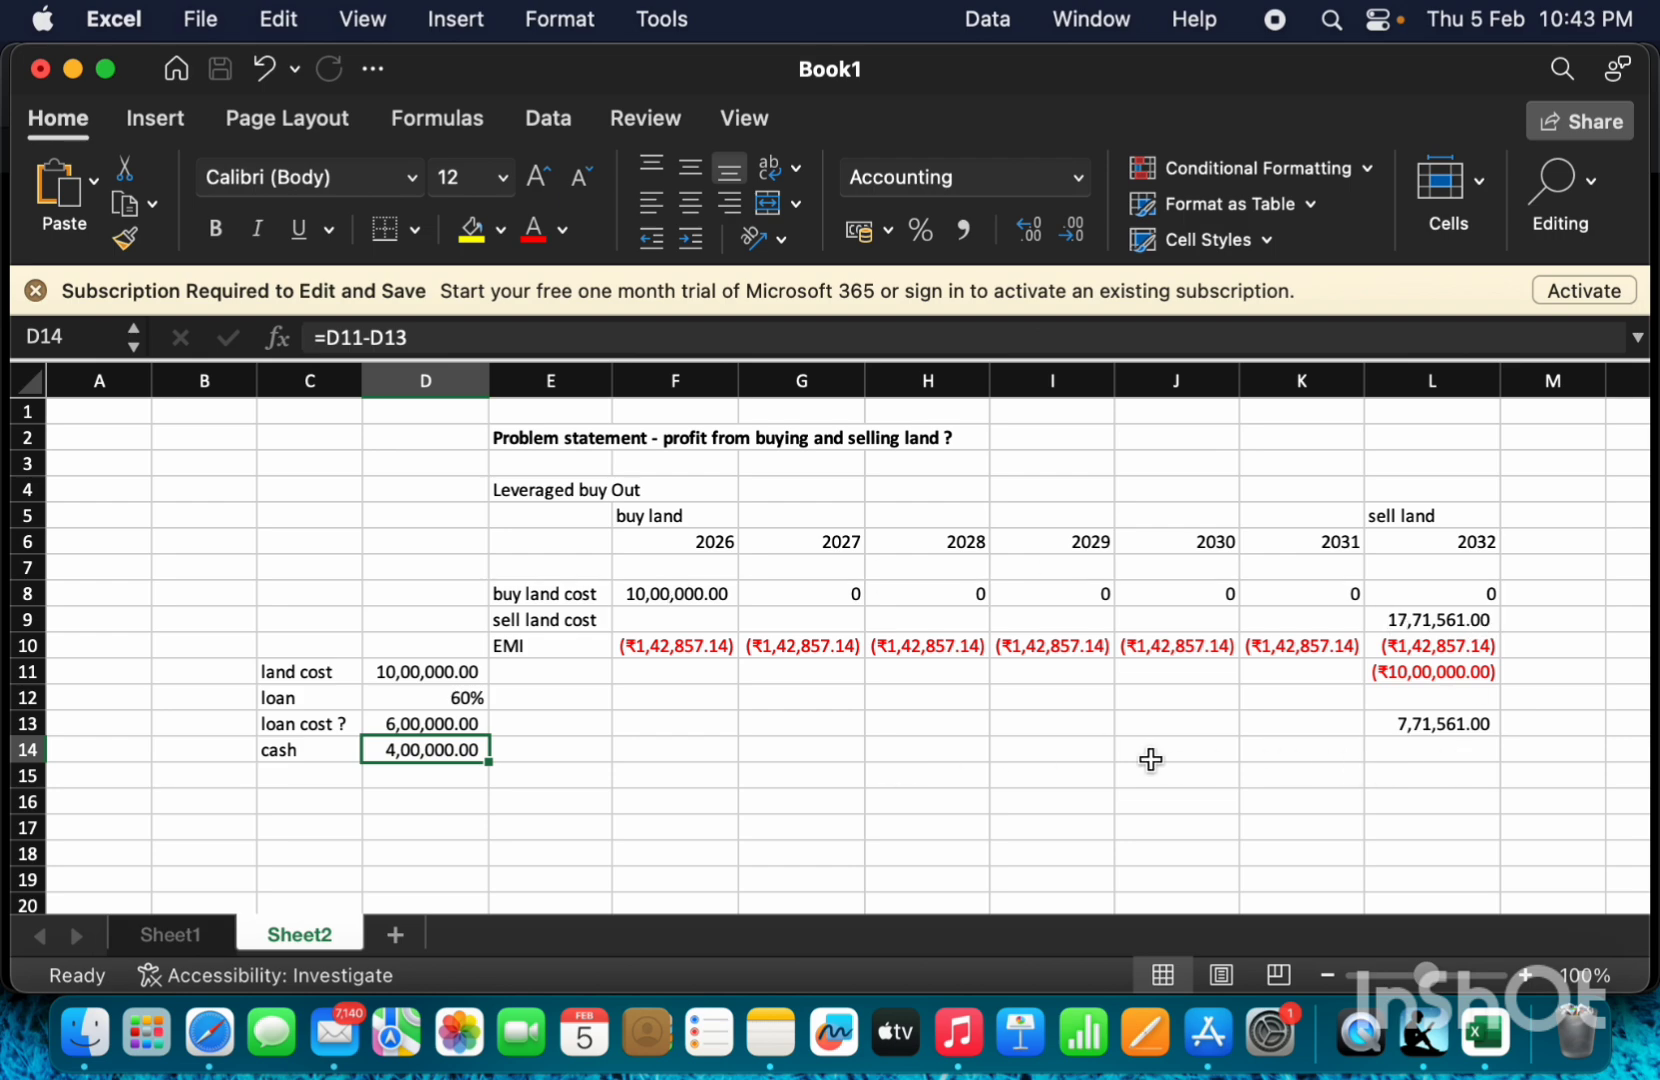
pyautogui.click(1079, 776)
pyautogui.press('Right')
pyautogui.press('Right')
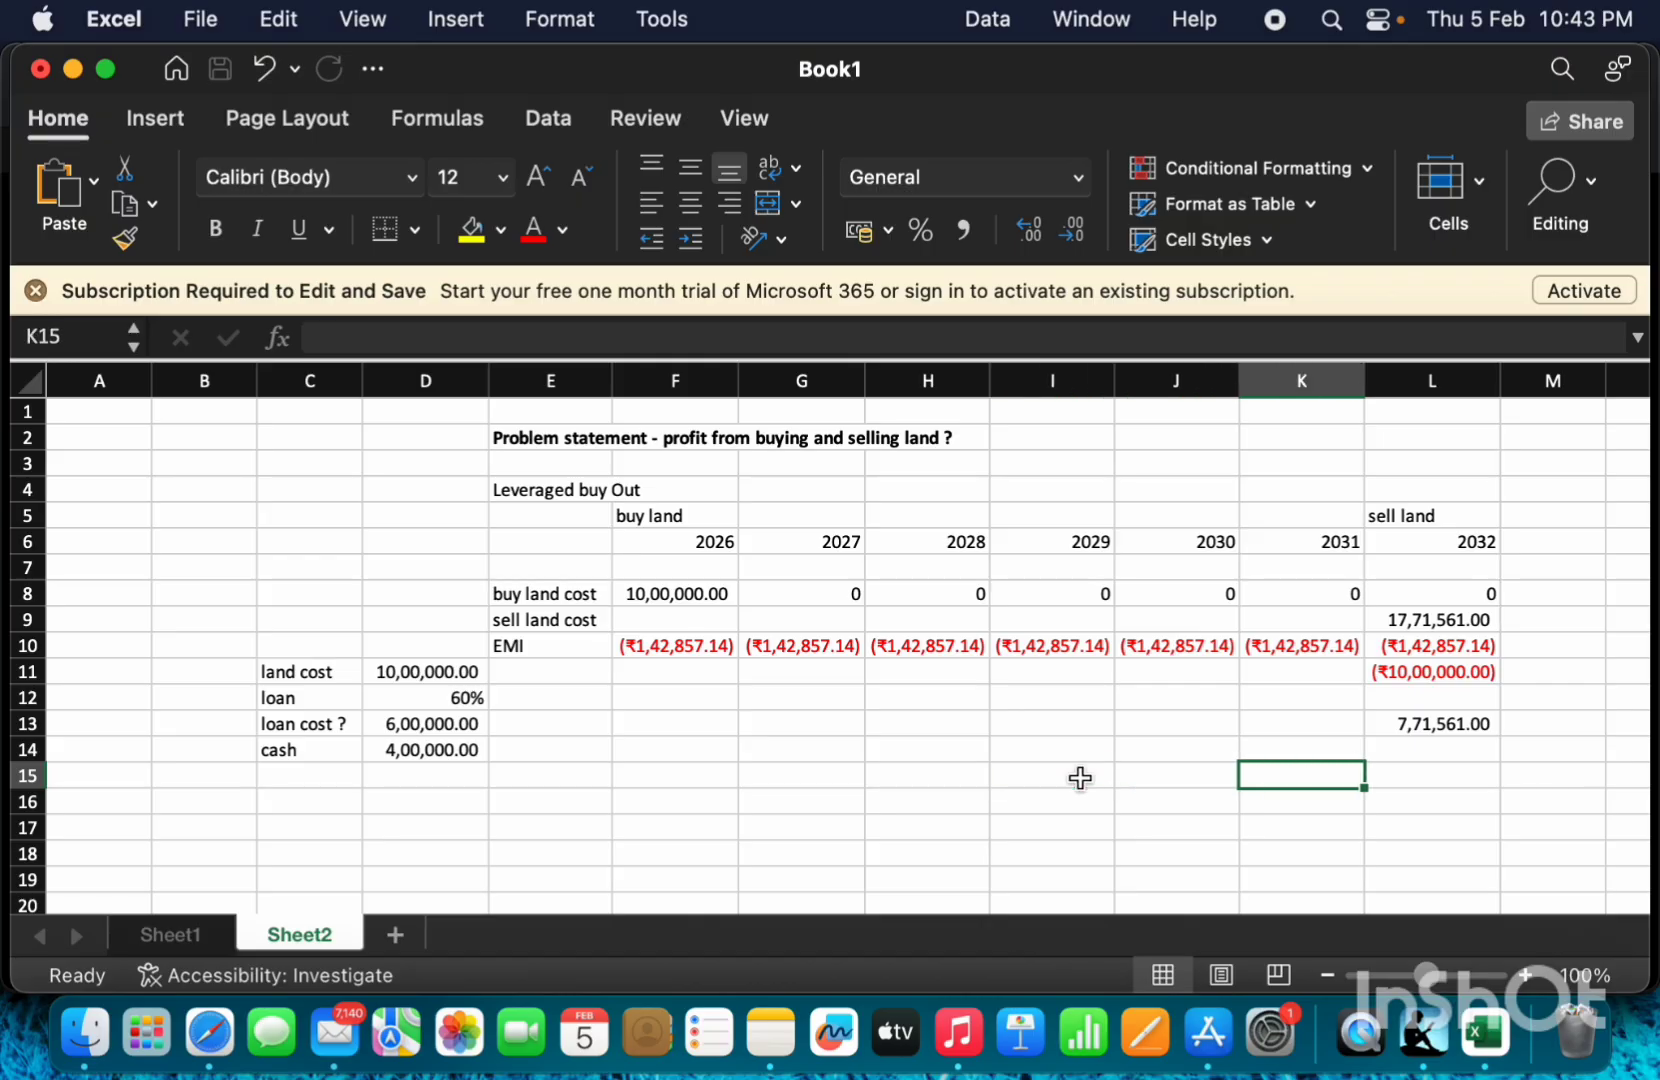
pyautogui.press('Right')
pyautogui.press('Right')
pyautogui.press('Left')
pyautogui.press('Up')
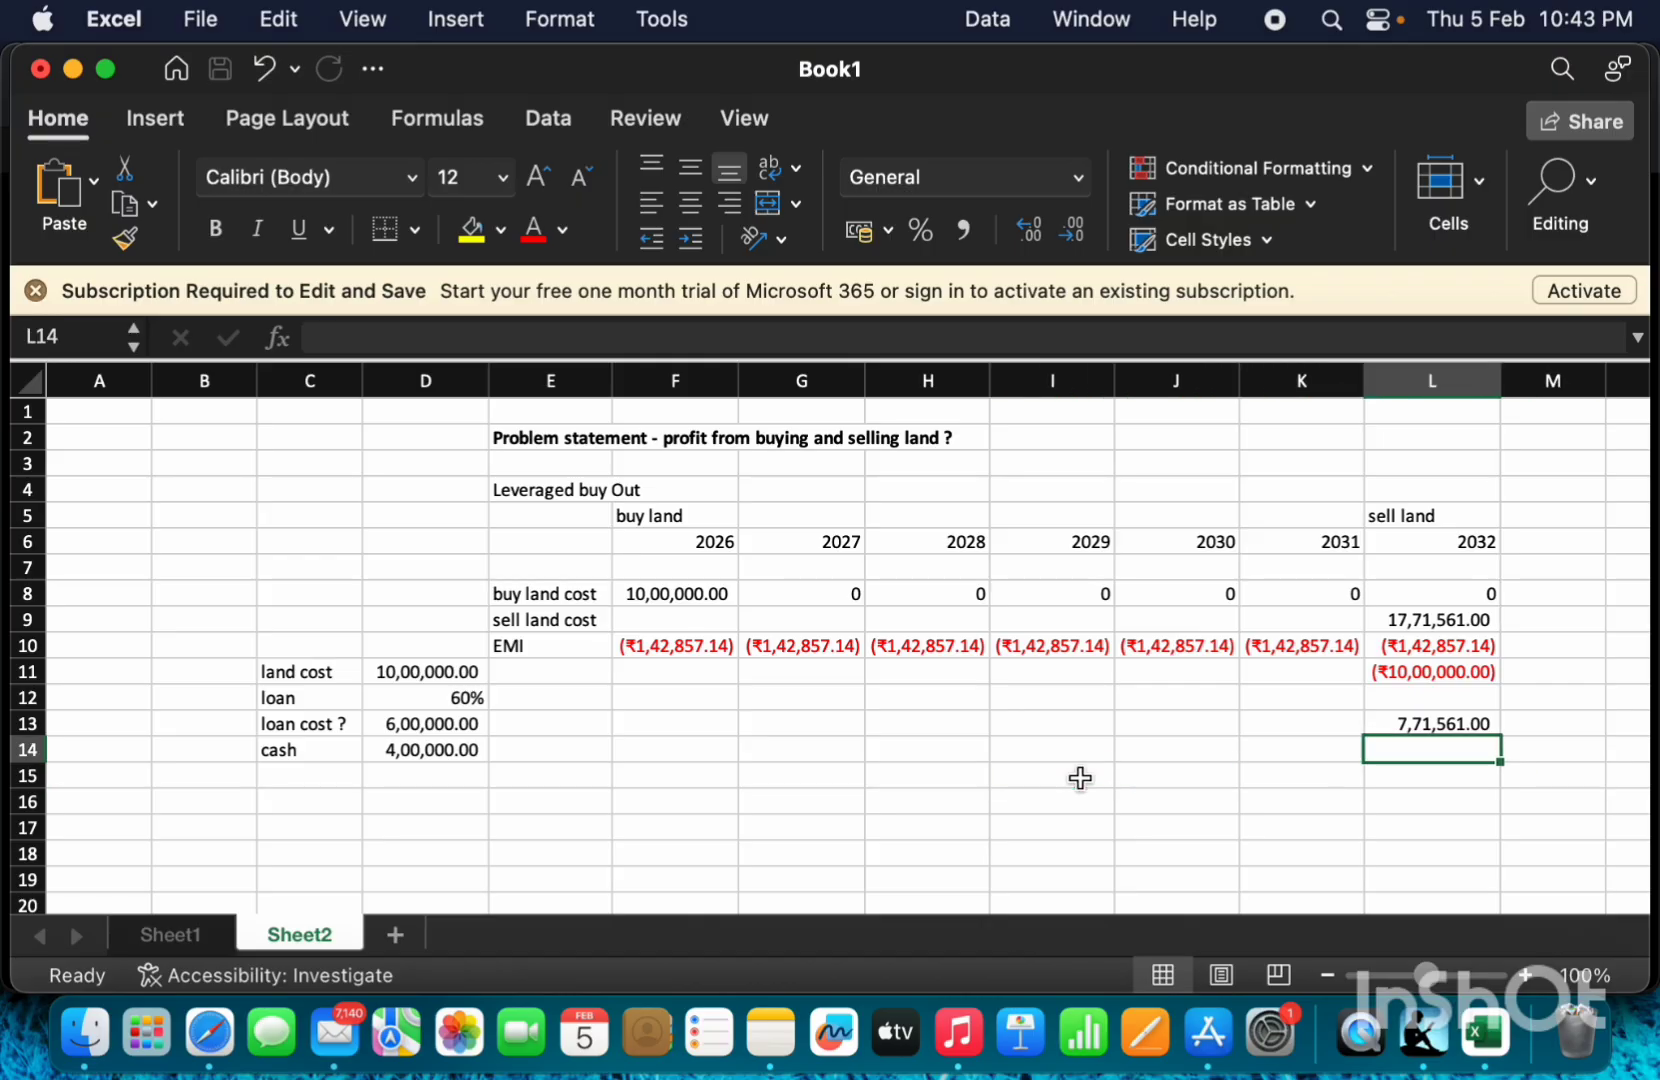
pyautogui.press('Down')
pyautogui.write('=')
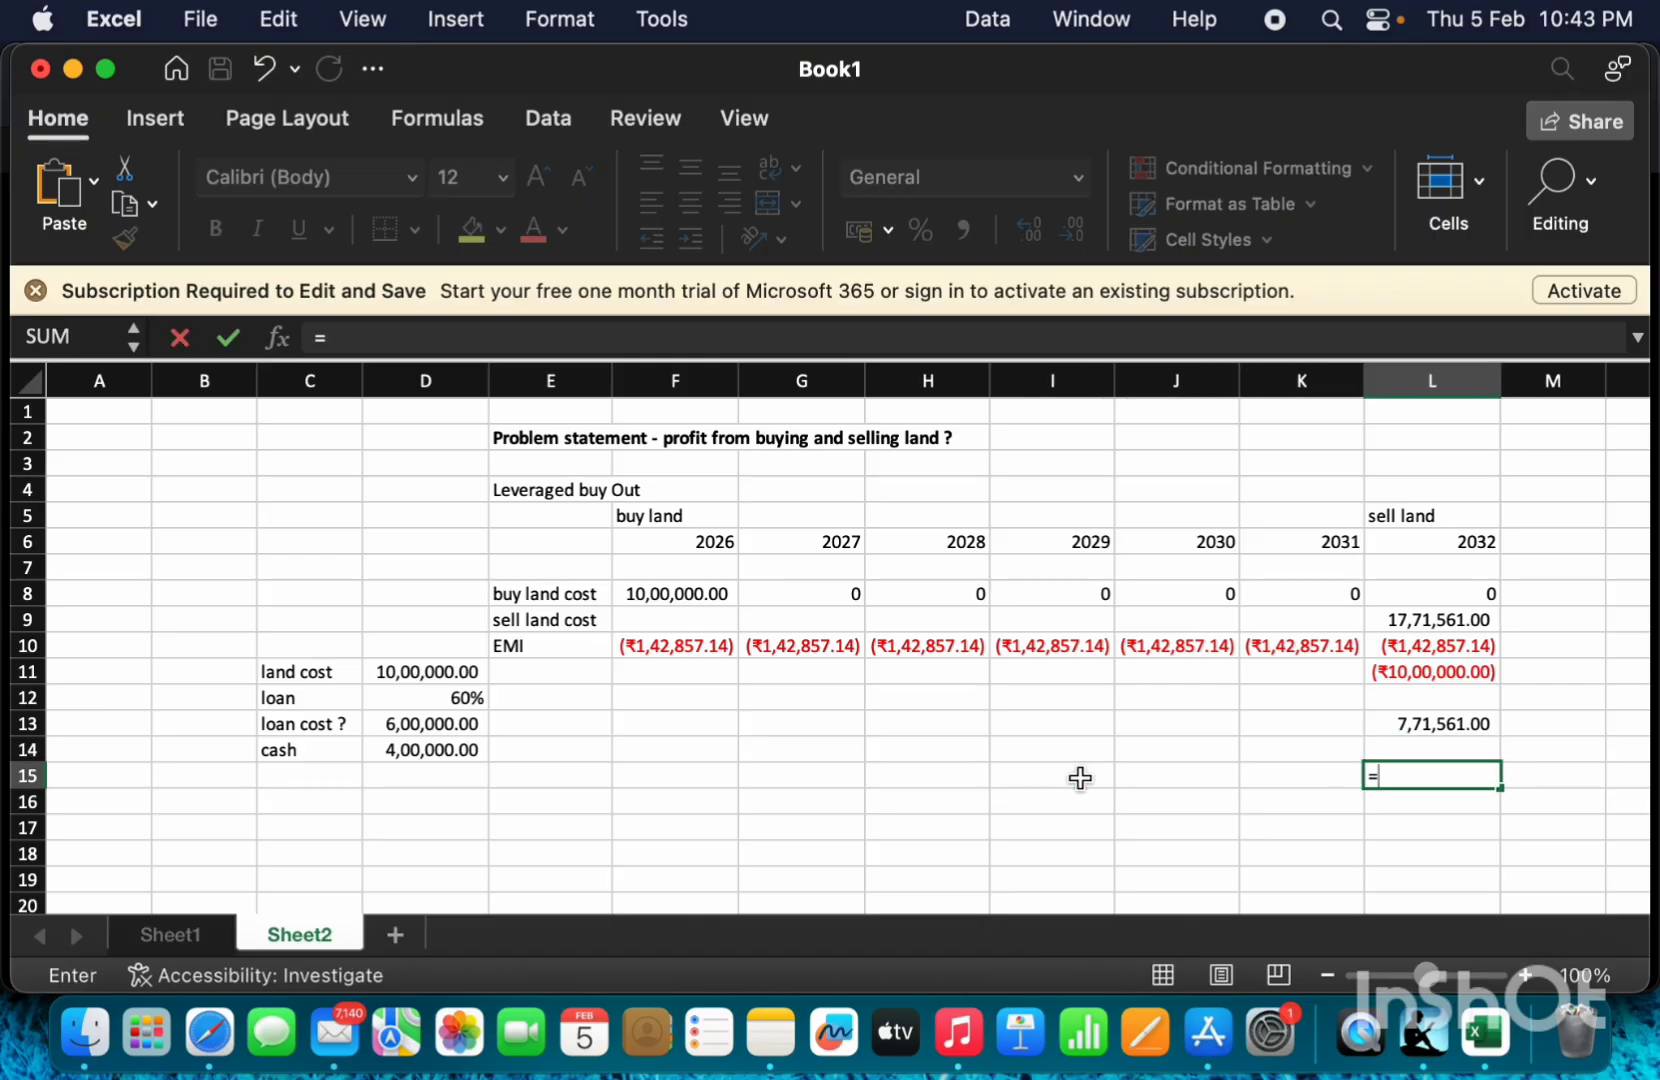
pyautogui.press('Up')
pyautogui.press('Up')
pyautogui.write('/')
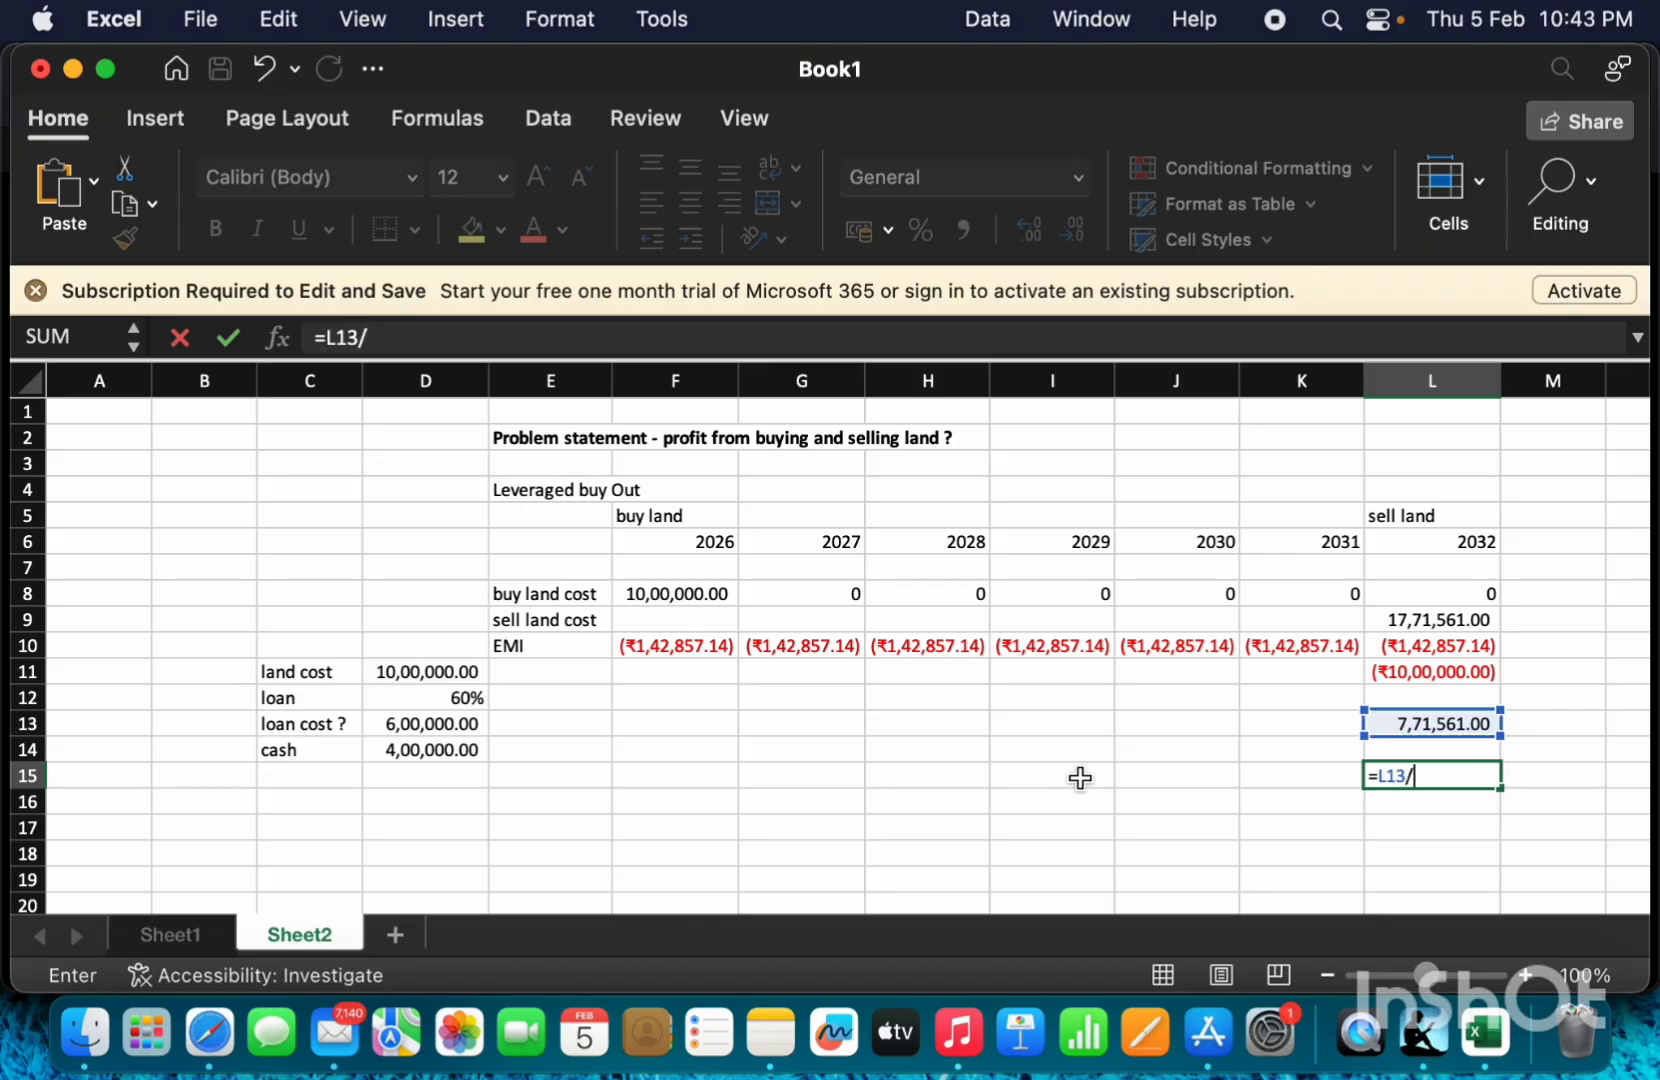
pyautogui.press('Down')
pyautogui.press('Left')
pyautogui.press('Left')
pyautogui.press('Left')
pyautogui.press('Left')
pyautogui.press('Up')
pyautogui.press('Left')
pyautogui.press('Left')
pyautogui.press('Up')
pyautogui.press('Left')
pyautogui.press('Left')
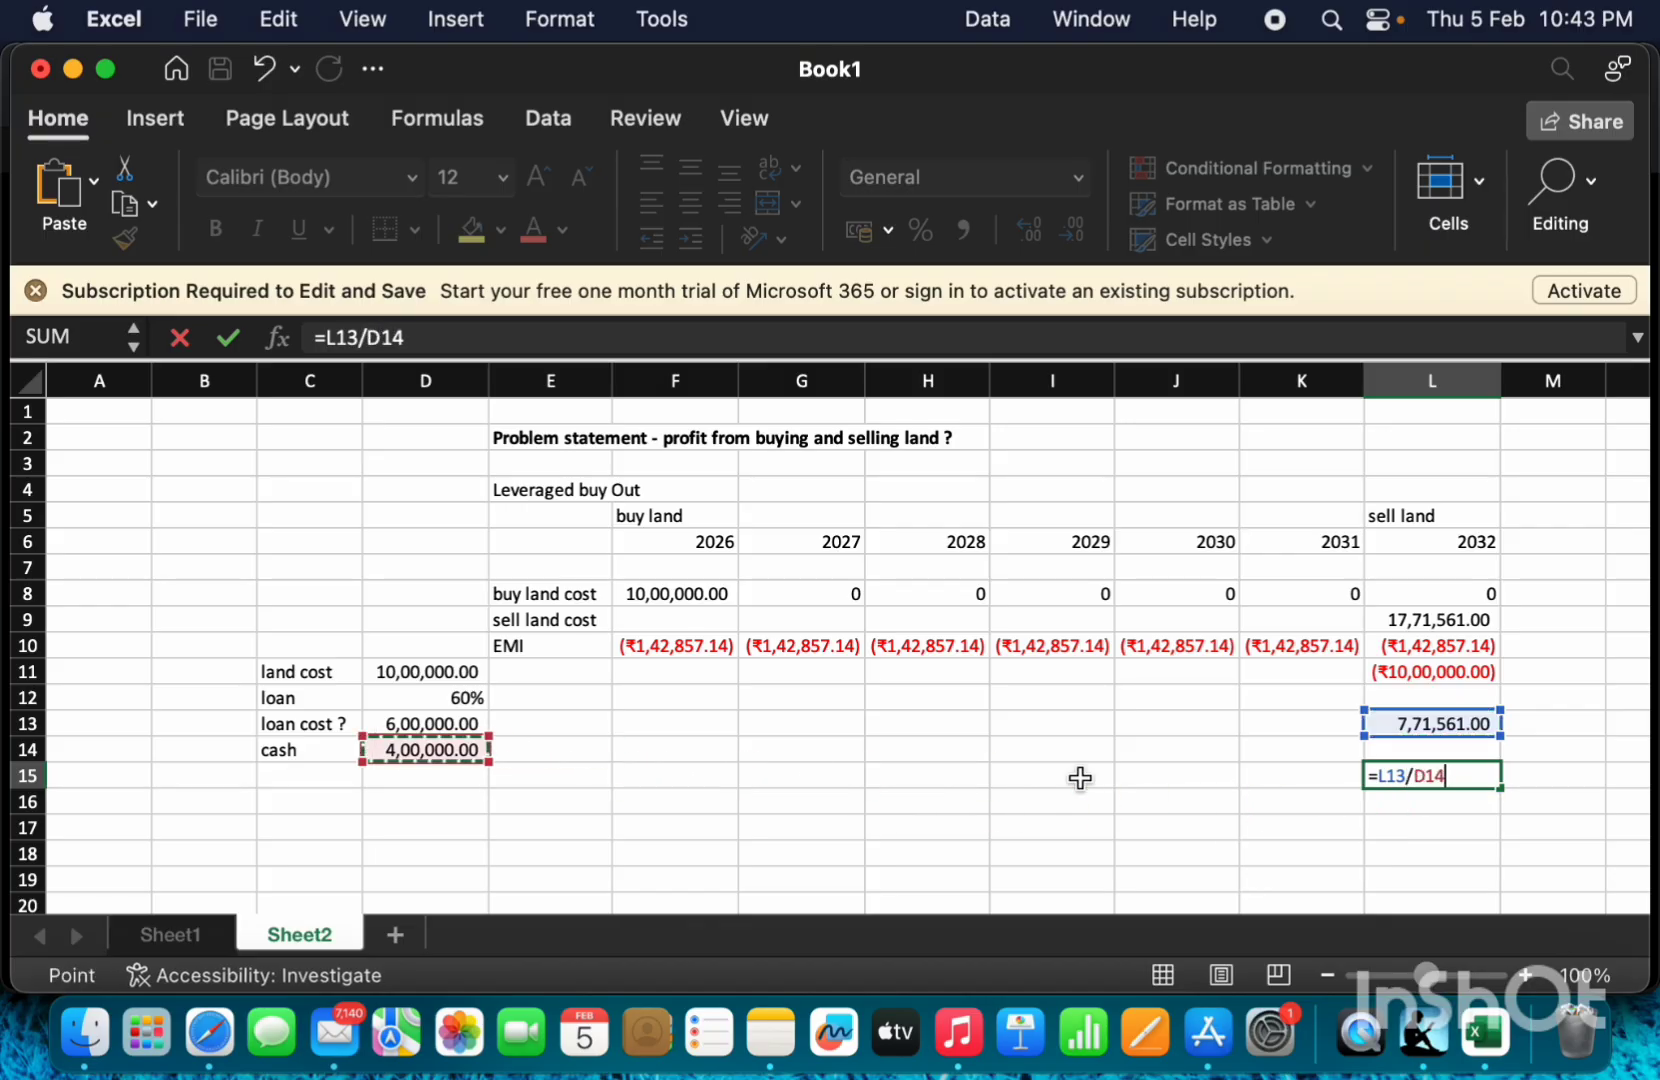
pyautogui.write('-1')
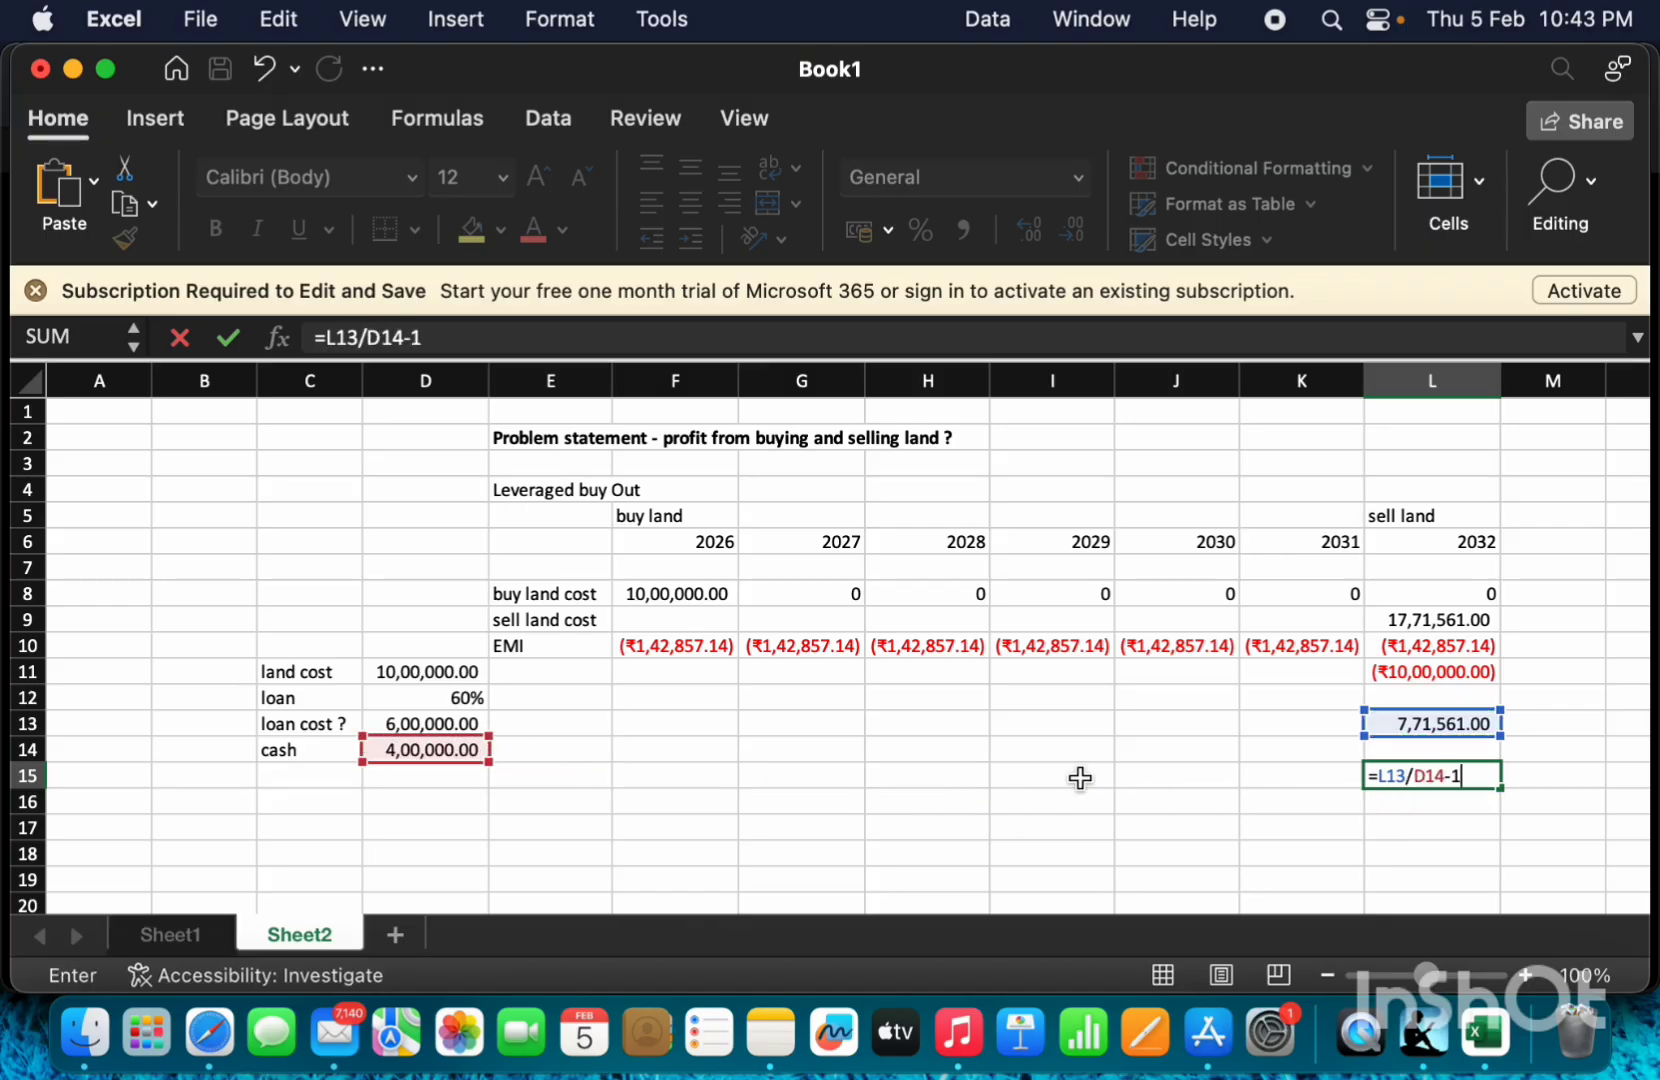
pyautogui.press('Return')
pyautogui.press('Up')
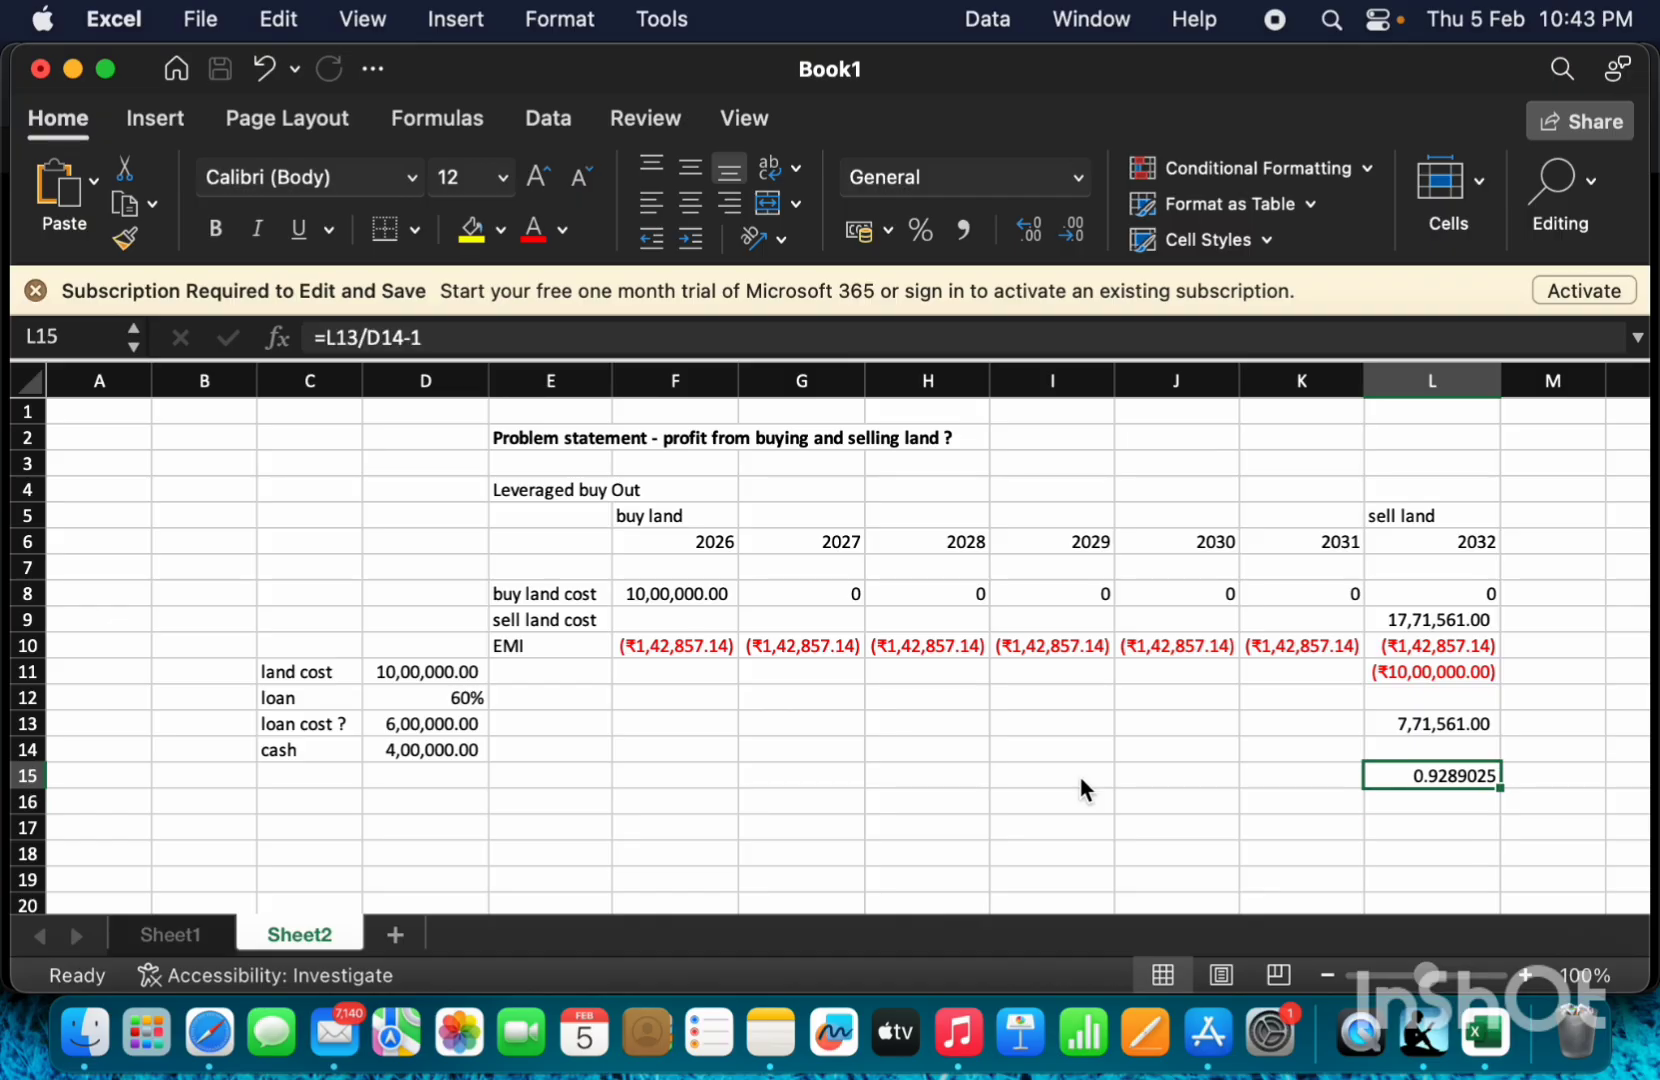
pyautogui.write('%')
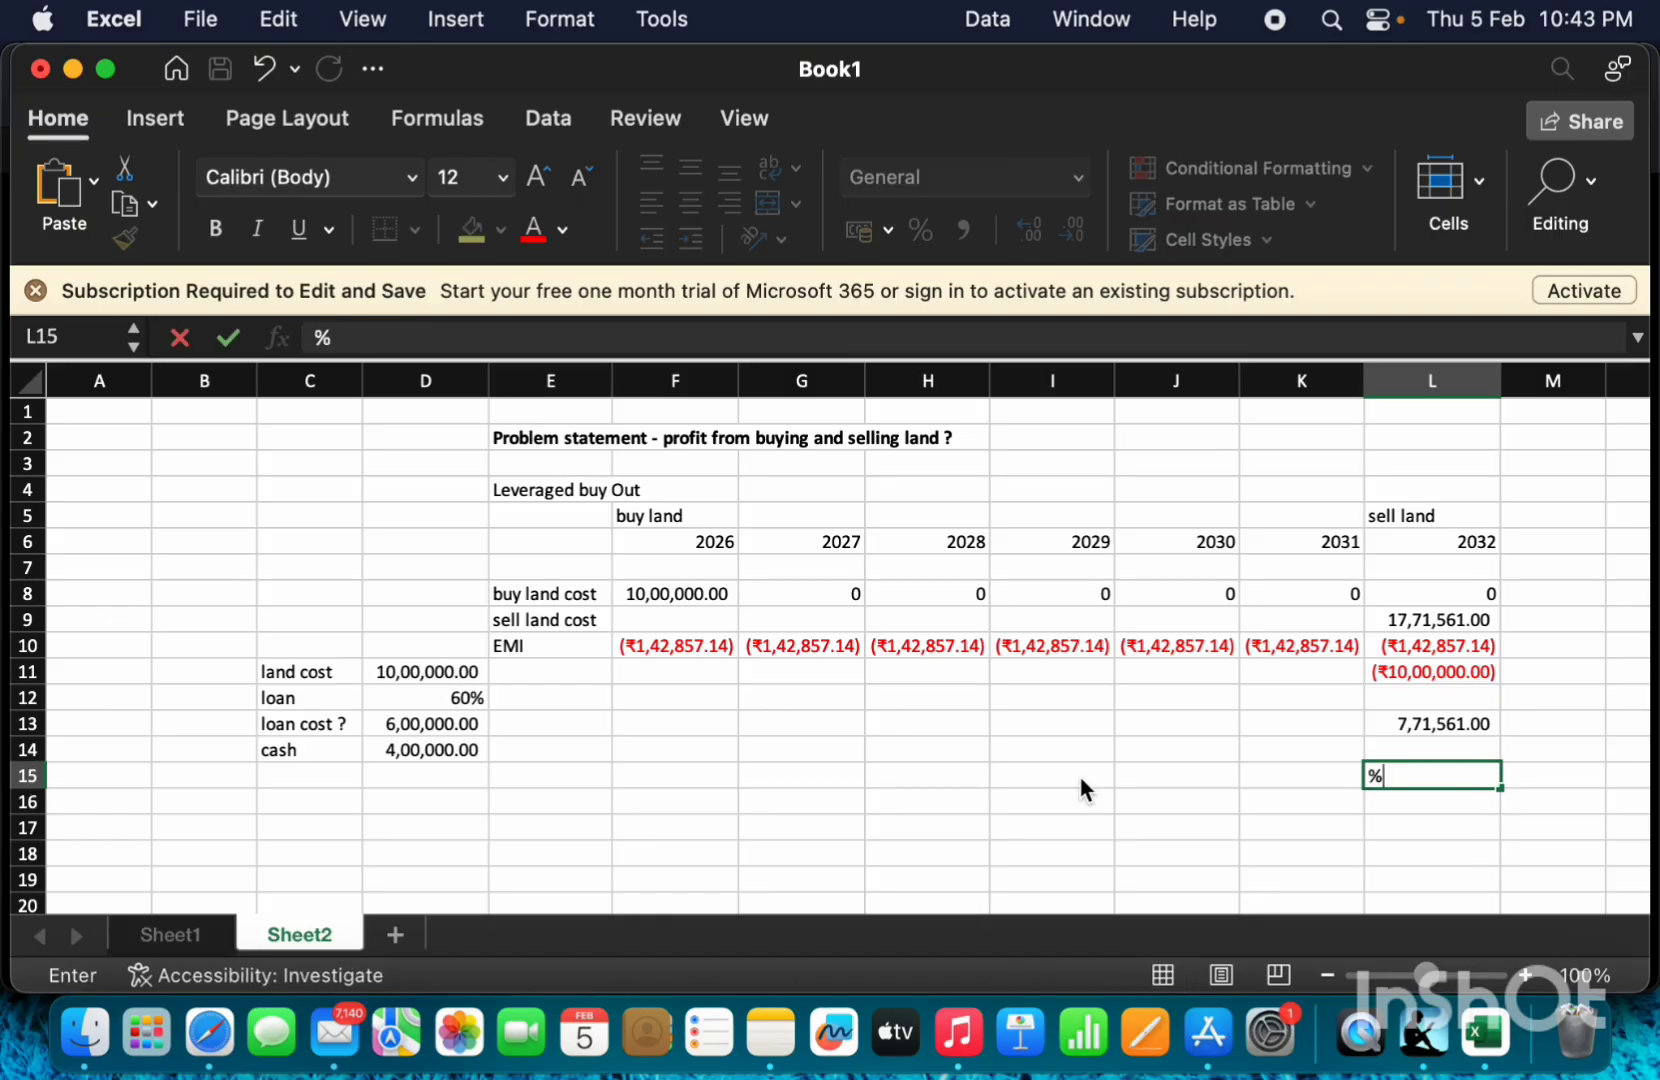
pyautogui.press('Escape')
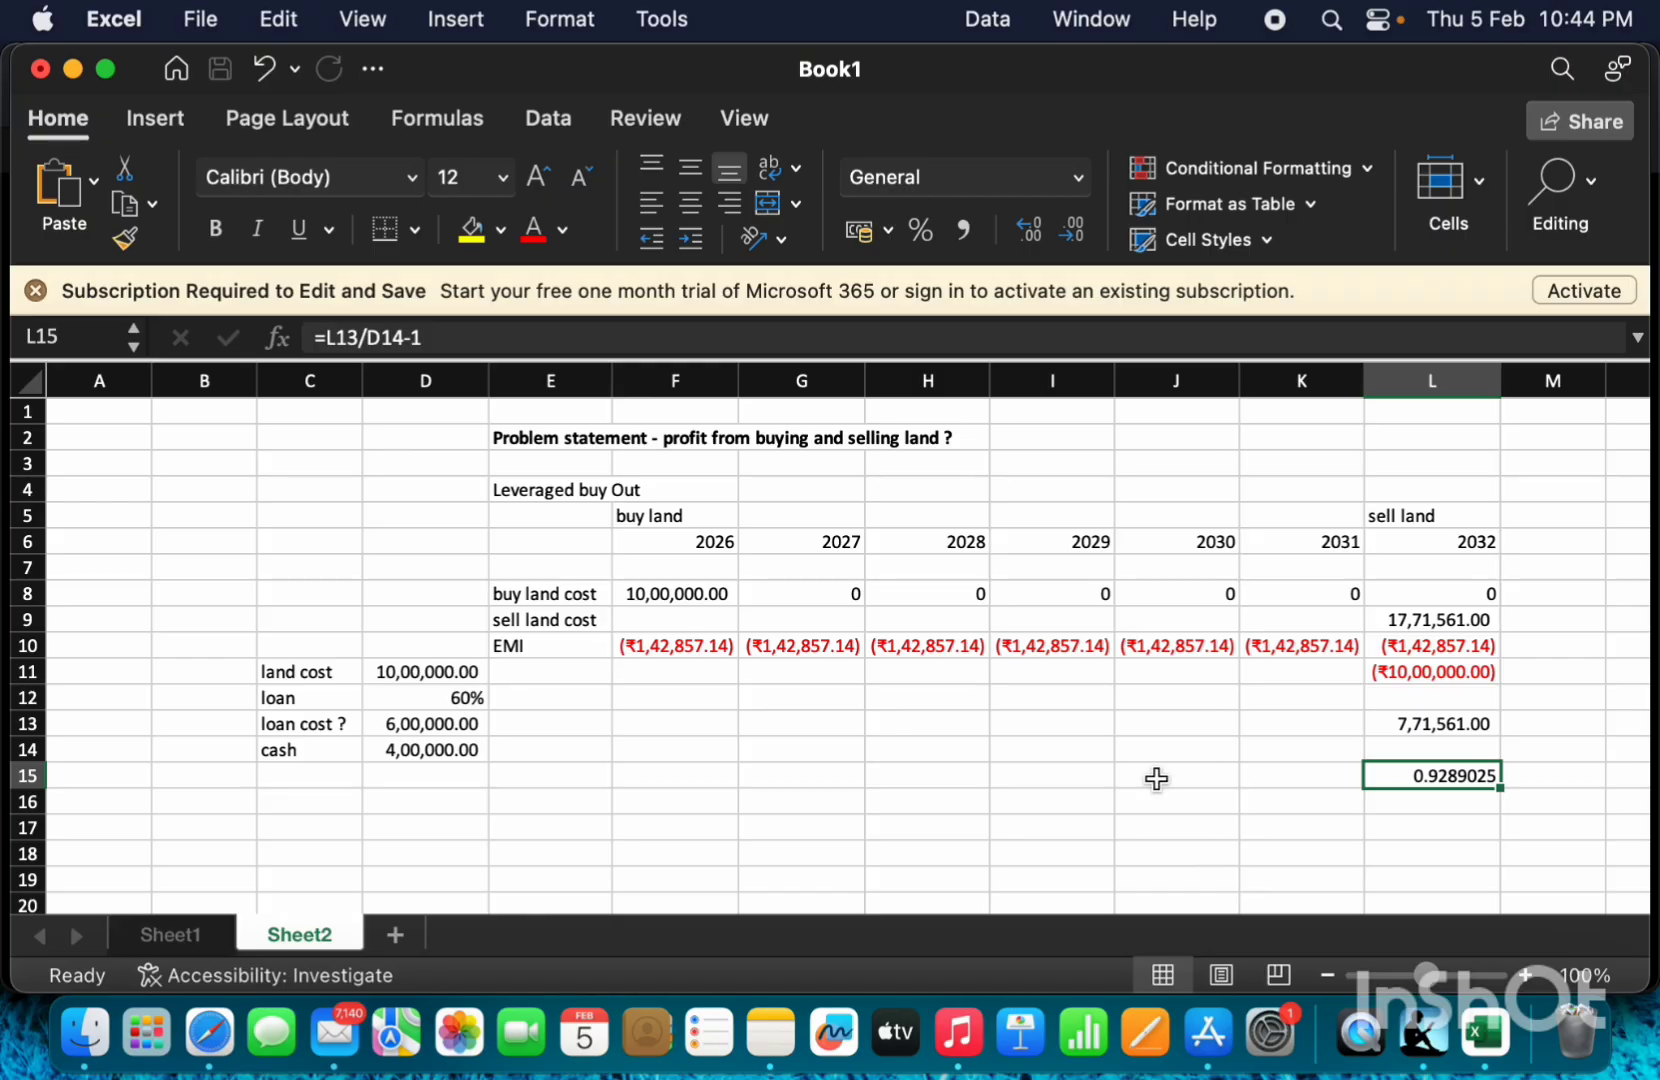
# Calculate the yearly return in L16 with =RRI(7,D14,L13) and format it as a percentage.
pyautogui.click(1415, 803)
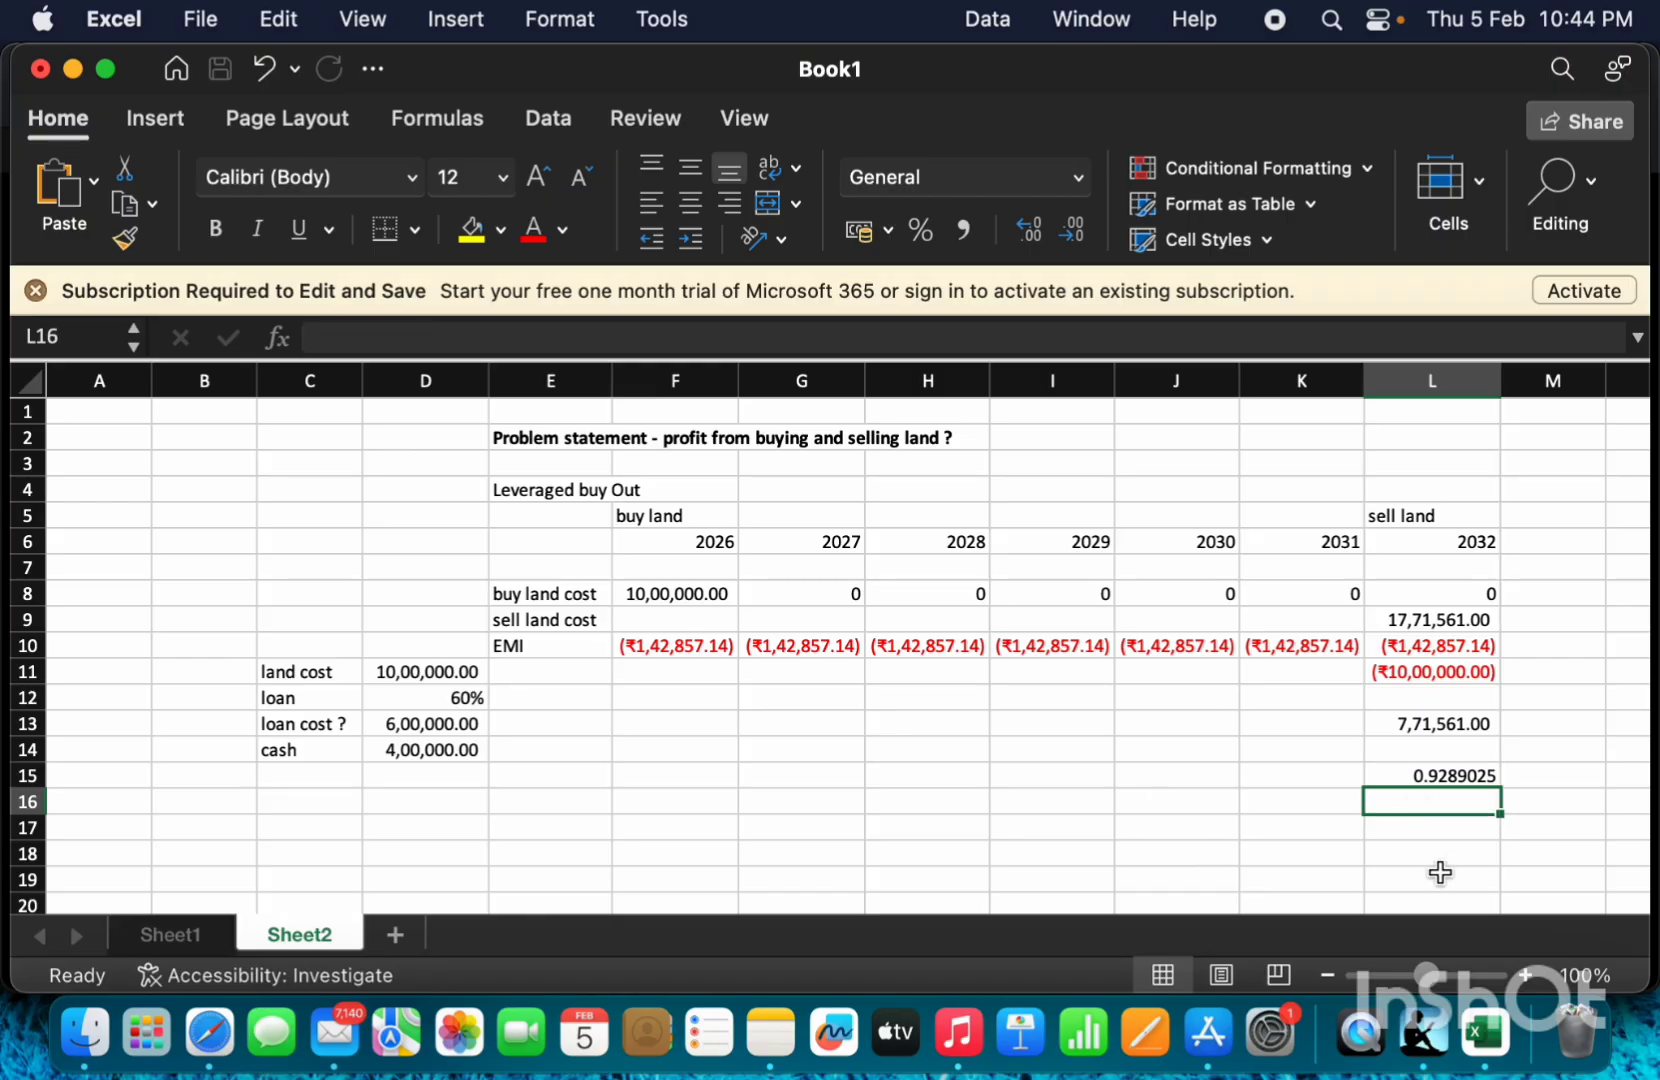
pyautogui.write('=rri')
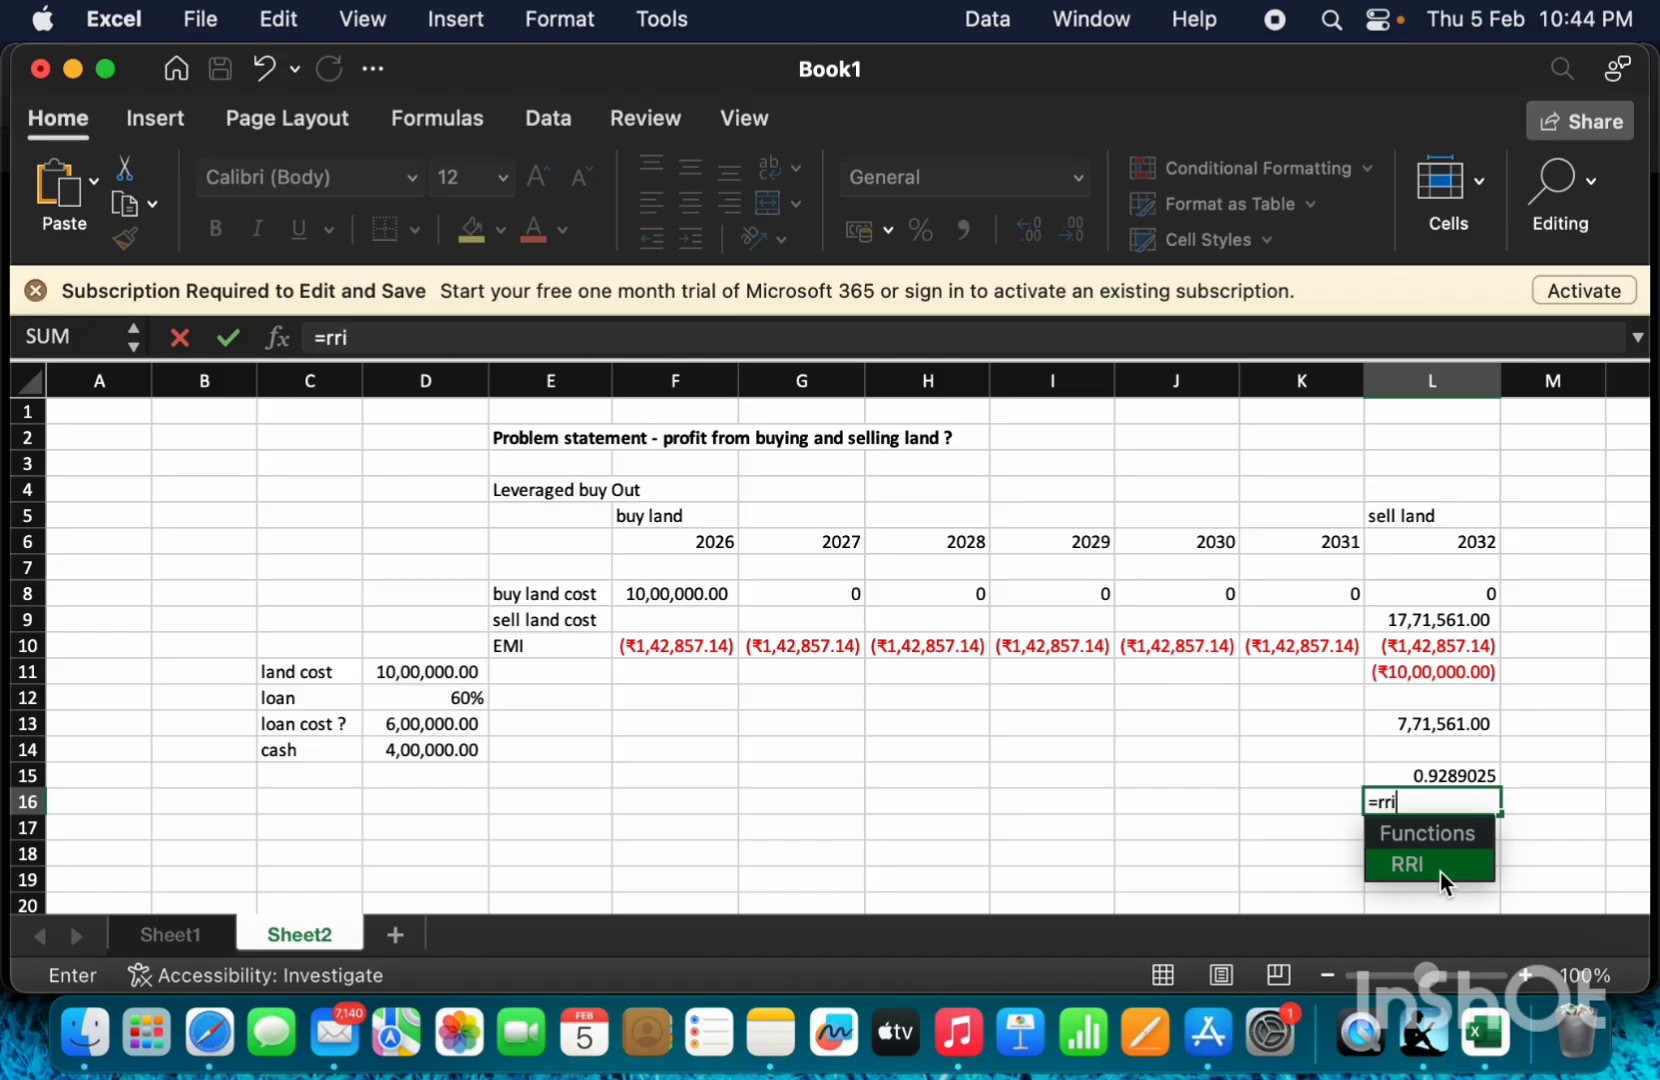
pyautogui.doubleClick(1440, 872)
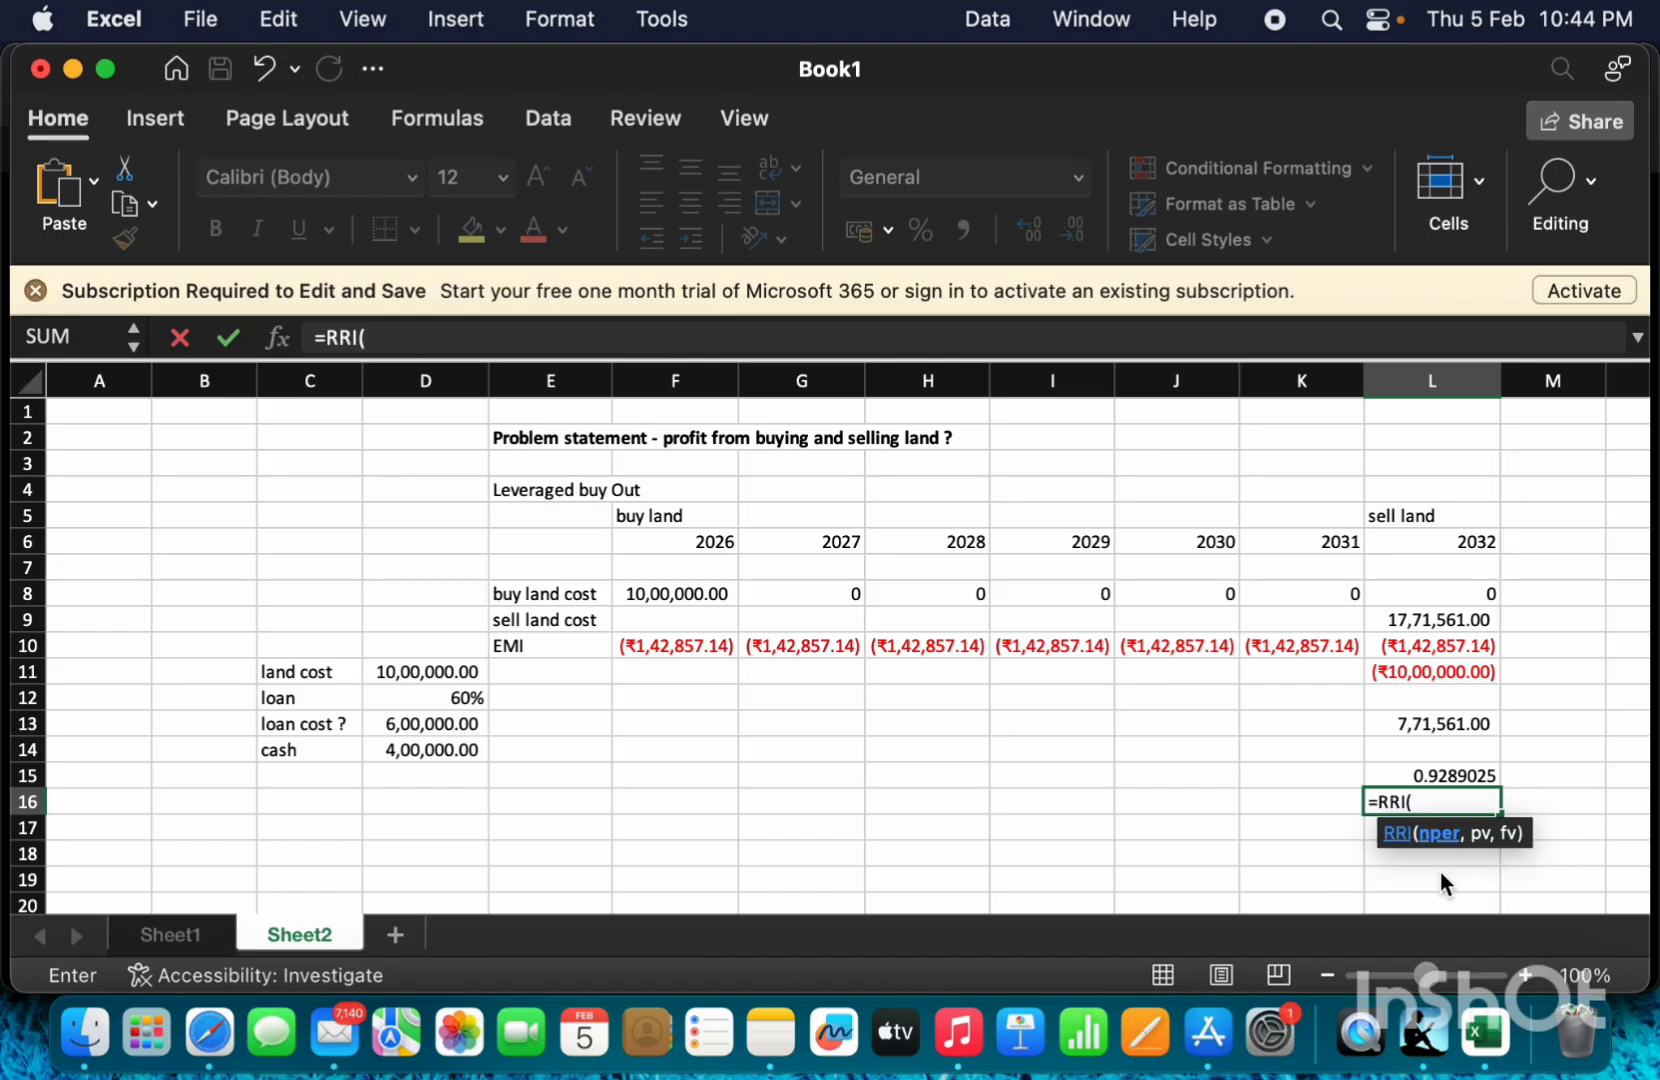
pyautogui.write('7,')
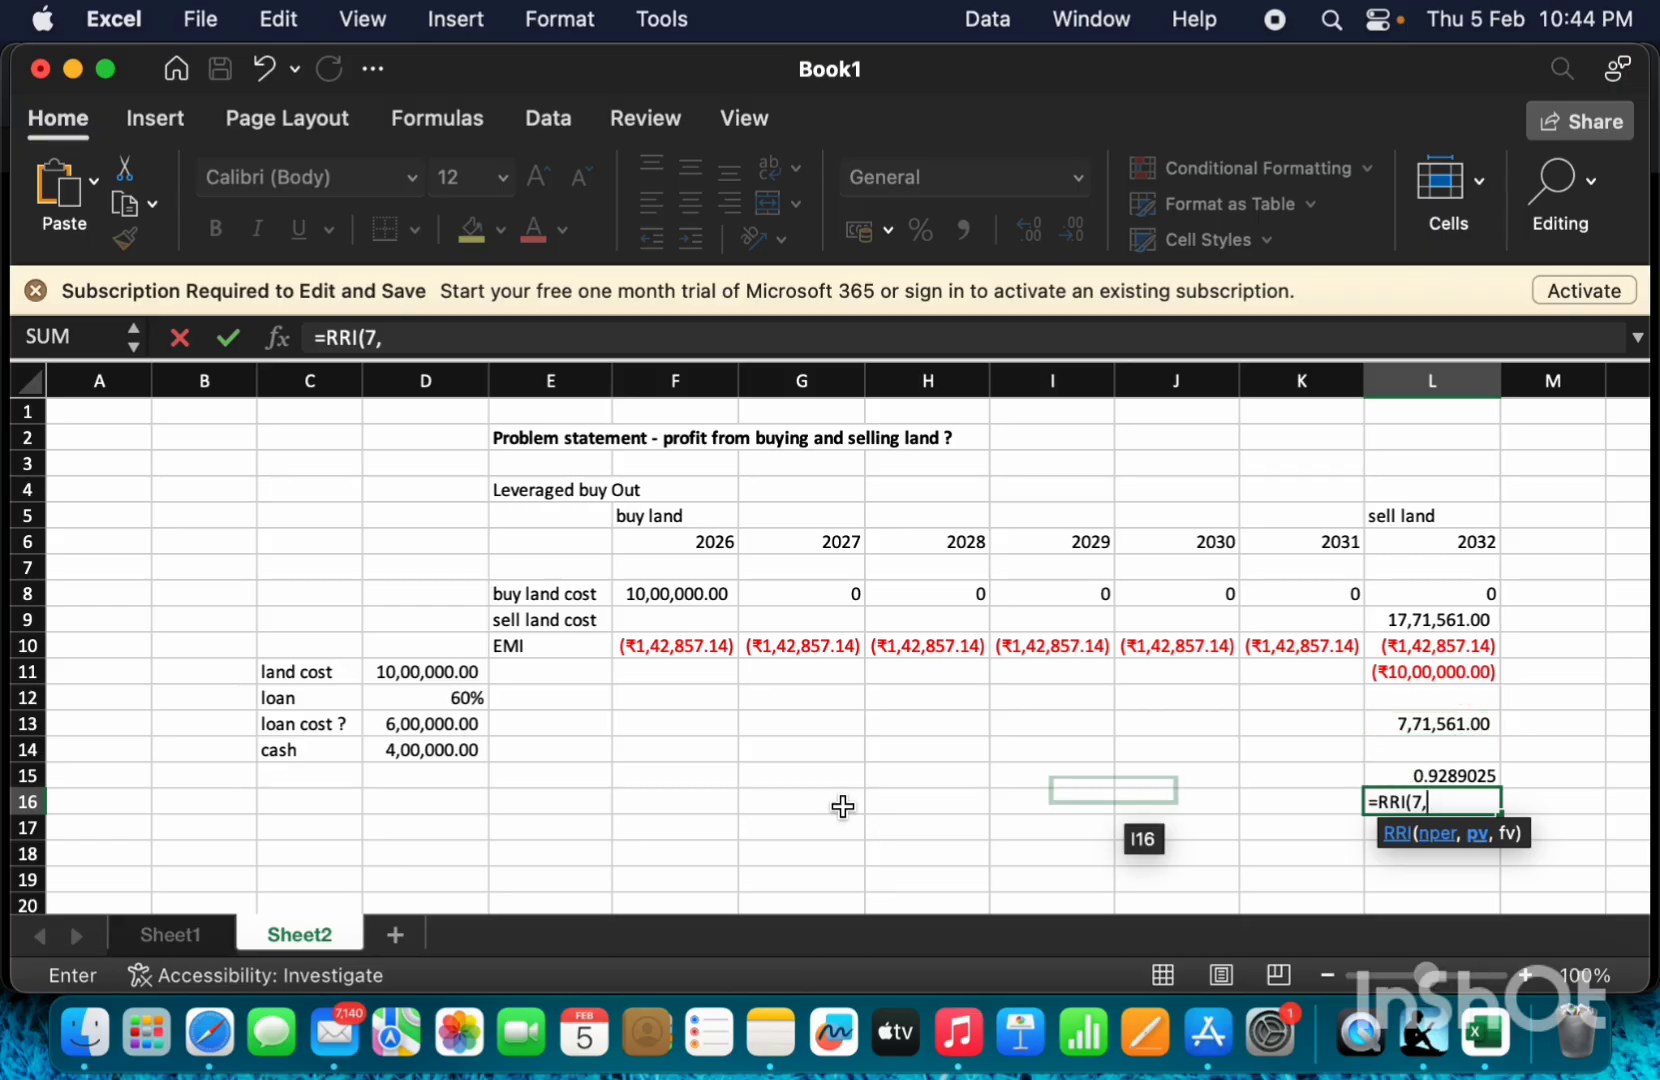
pyautogui.click(476, 750)
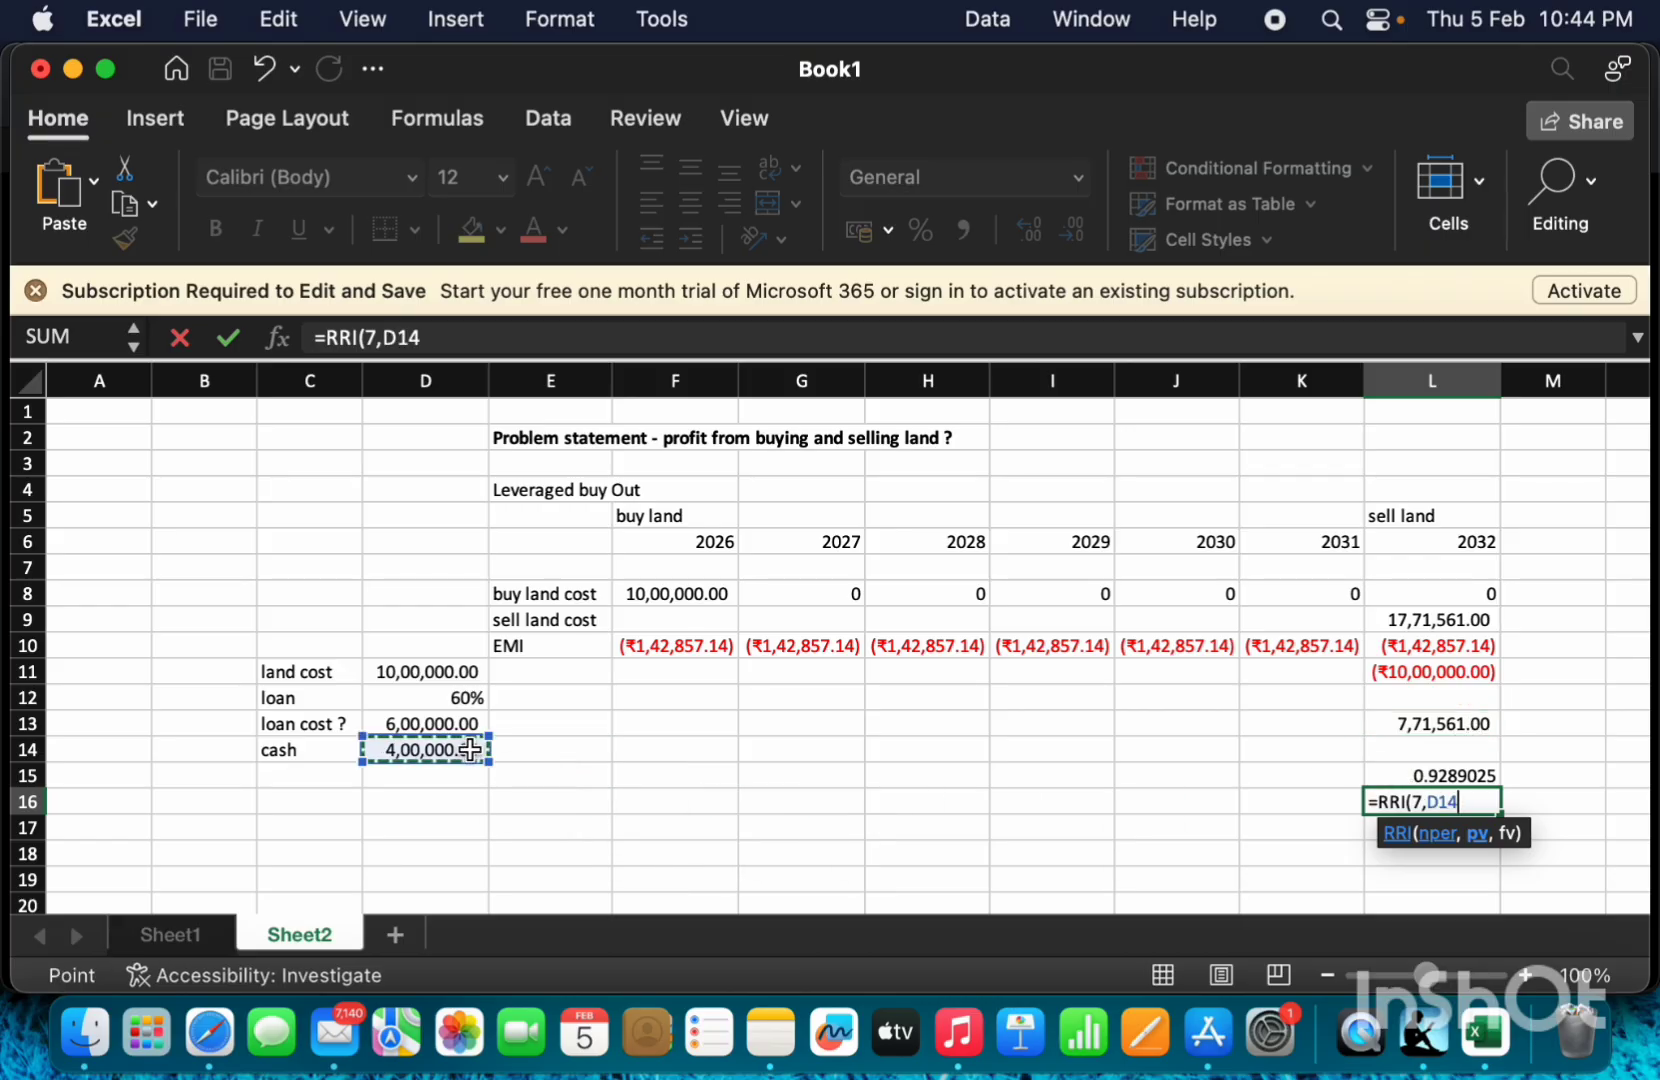
pyautogui.write(',')
pyautogui.click(1432, 723)
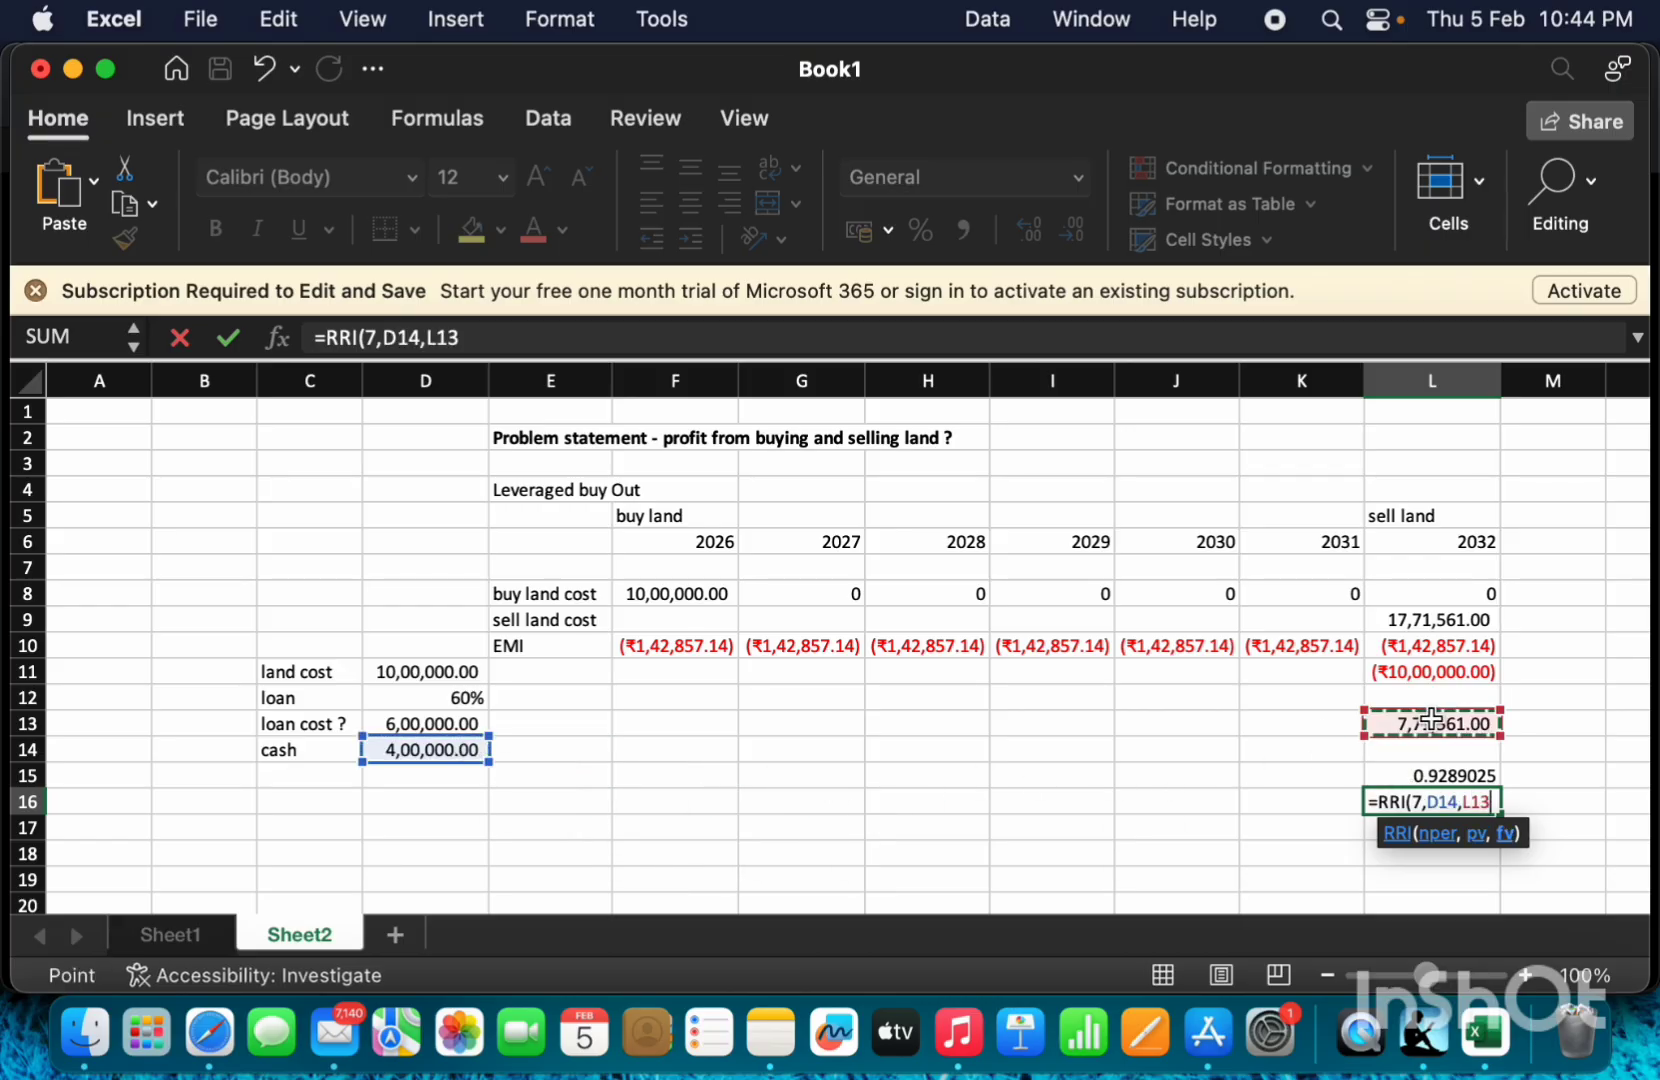
pyautogui.press('Return')
pyautogui.click(1490, 801)
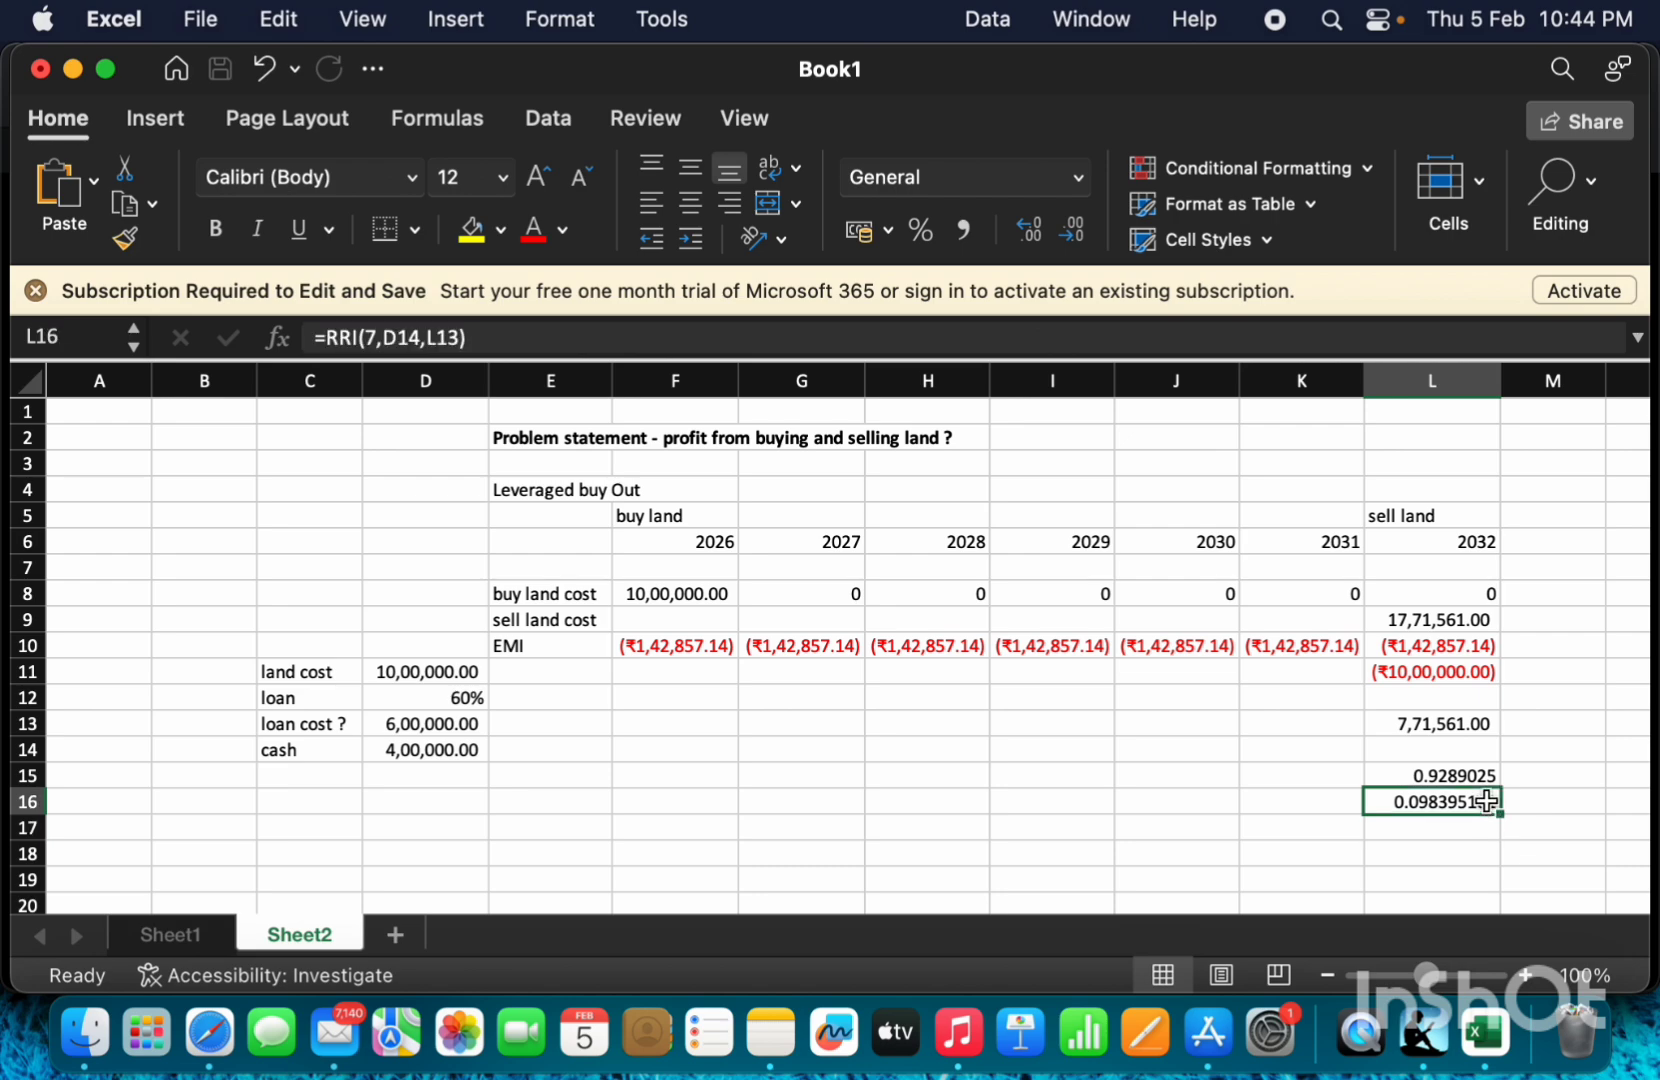
pyautogui.click(920, 232)
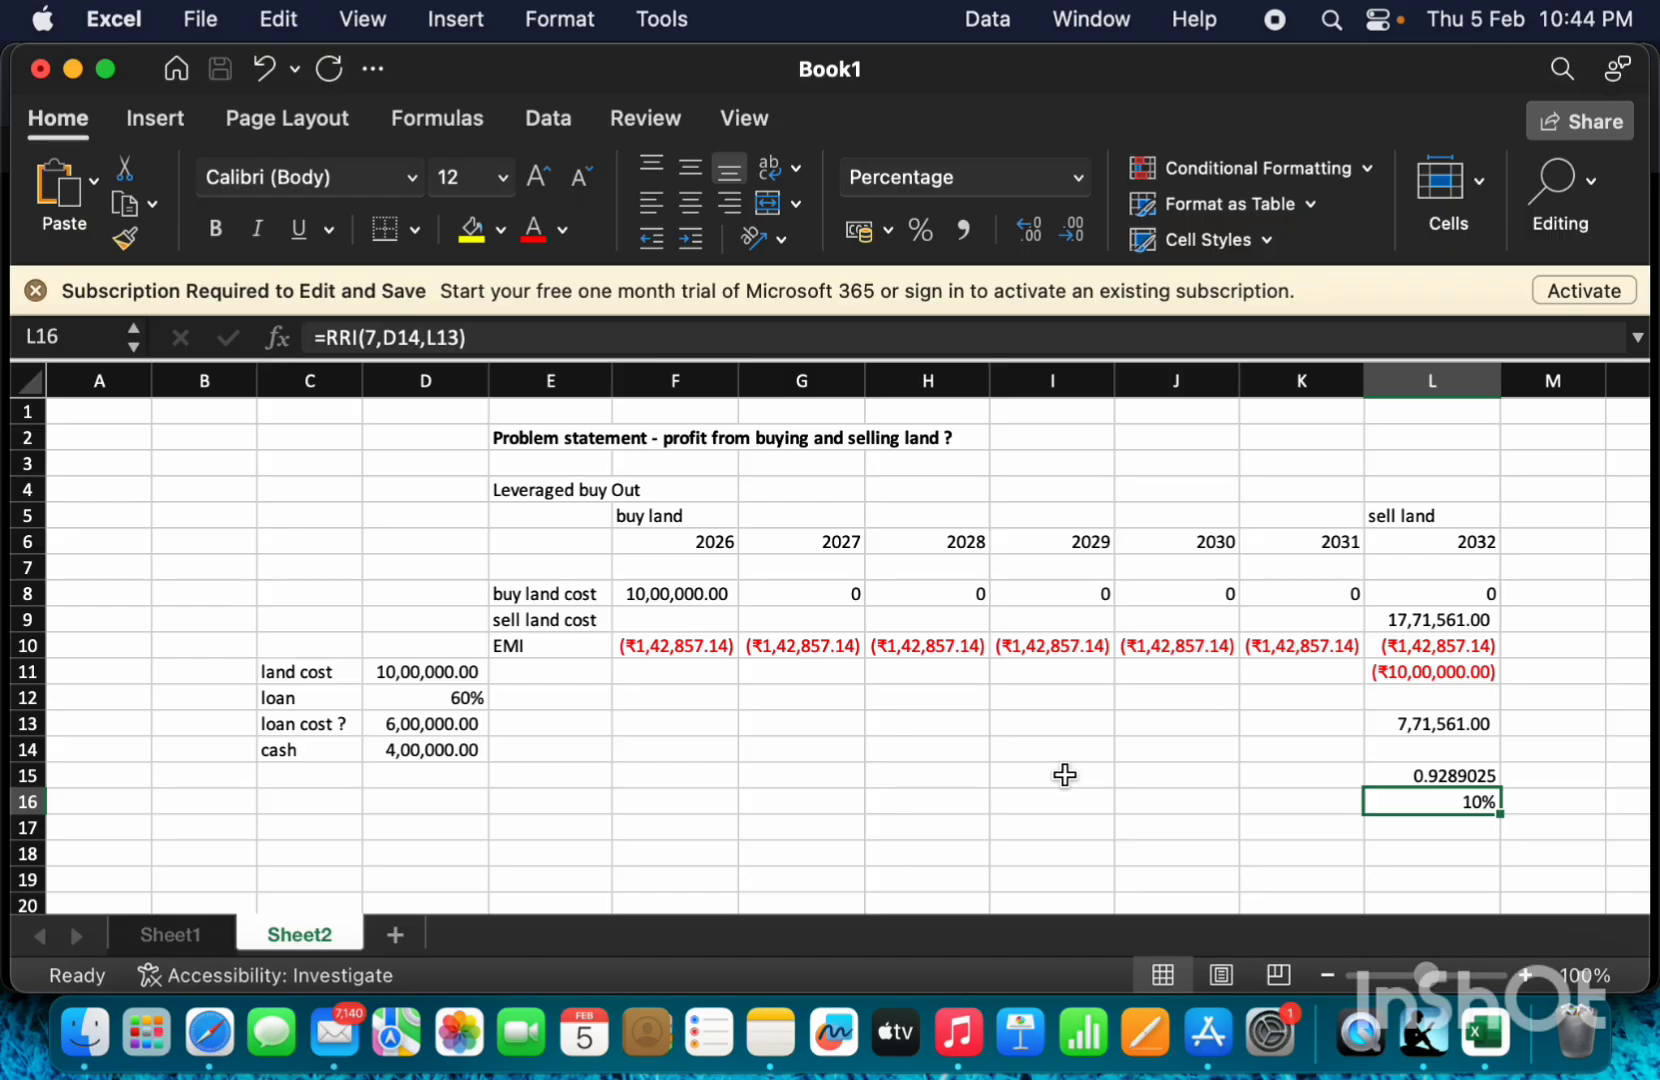
pyautogui.click(1065, 648)
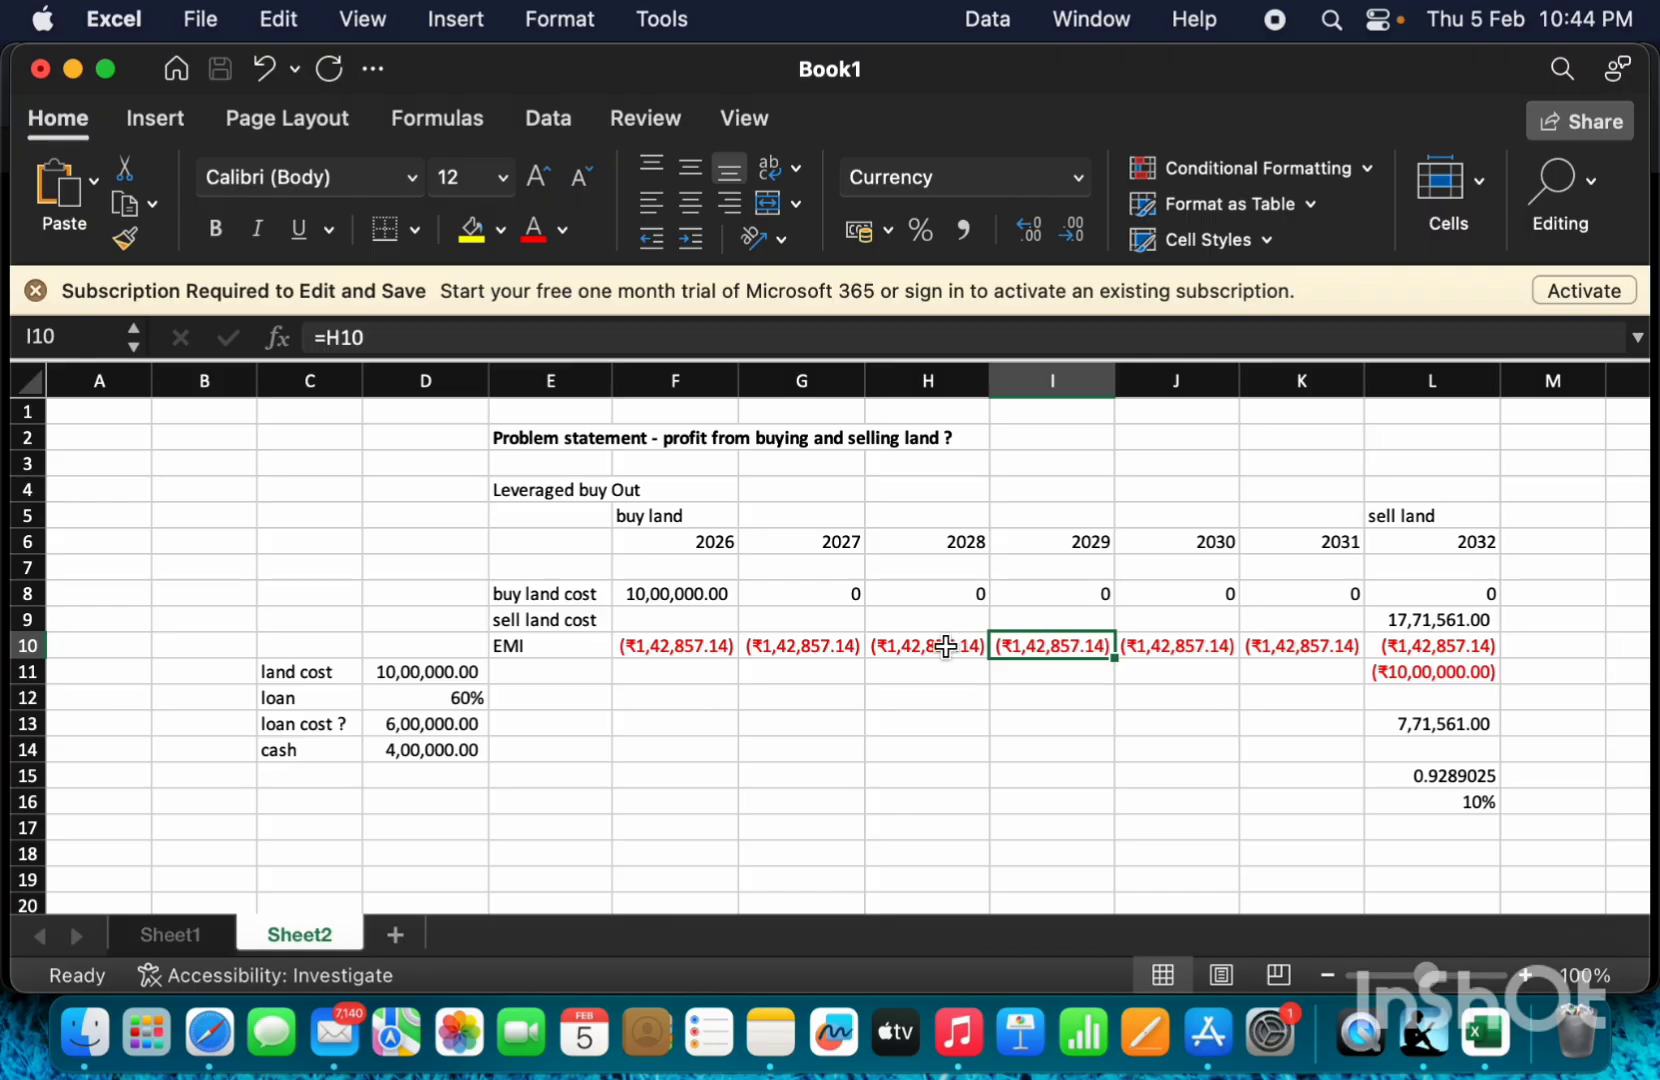
pyautogui.click(972, 618)
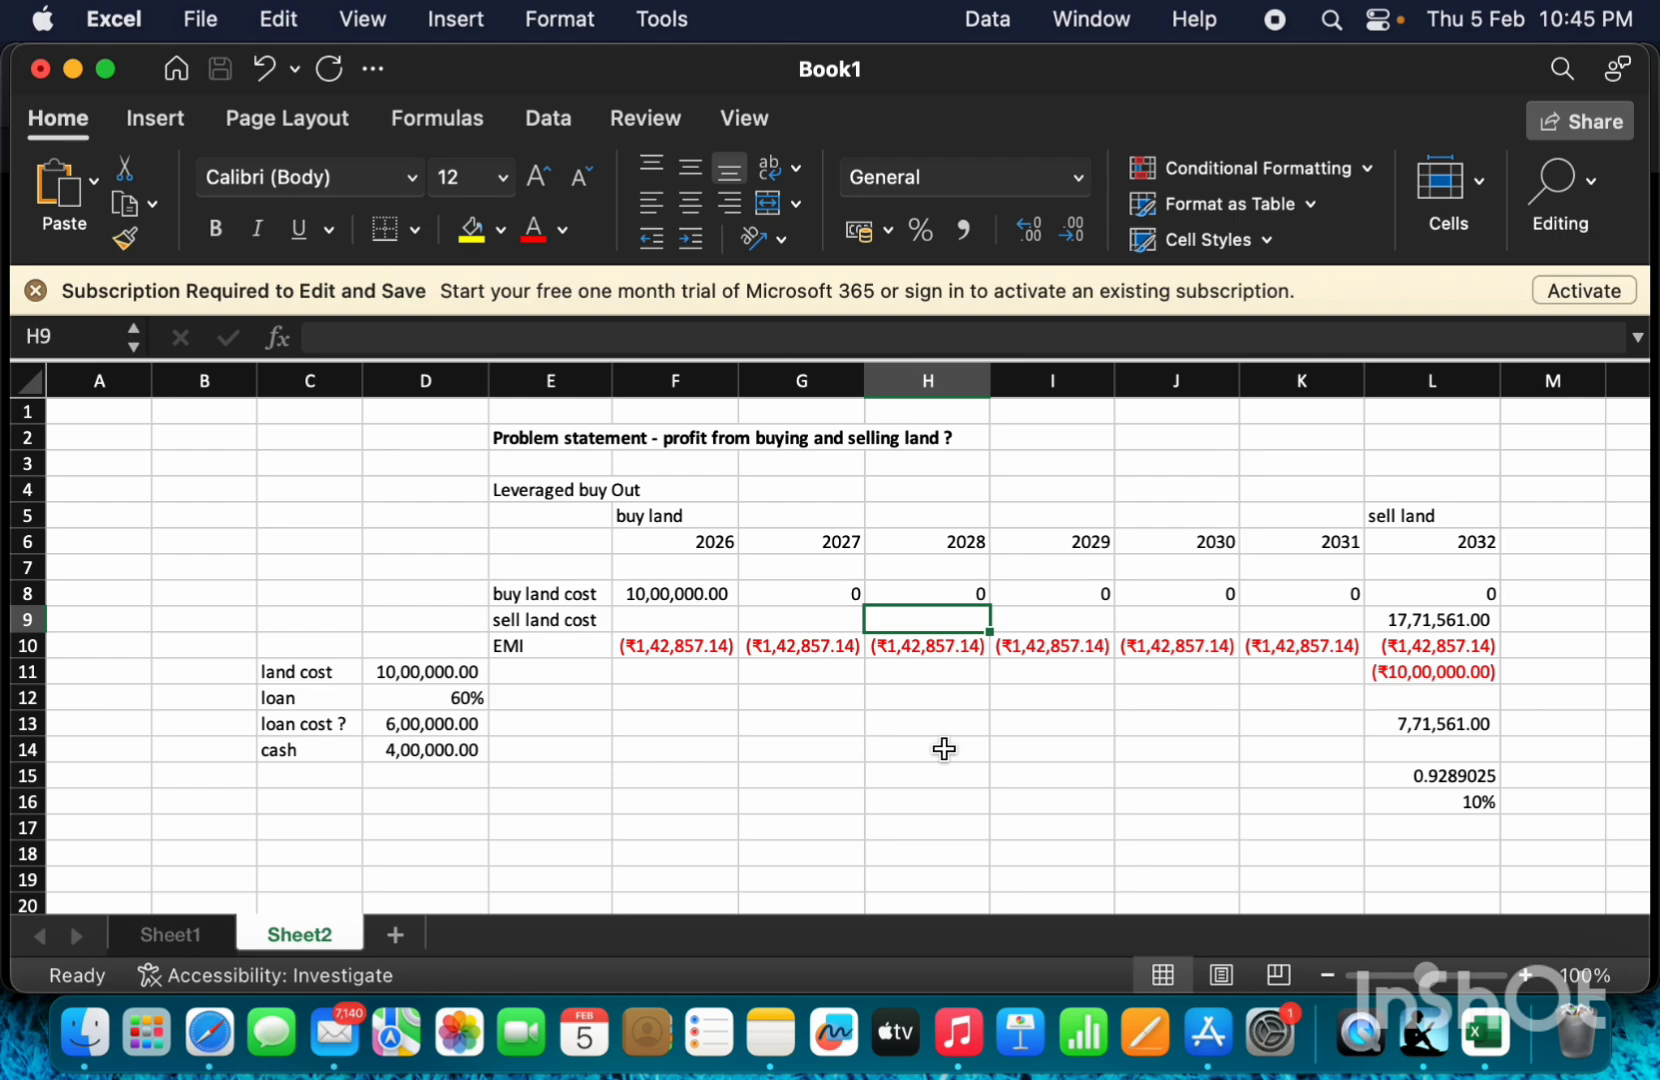
# Reuse L9's selling price formula in H9 with an exponent of 3, as =F8*(1+10%)^3.
pyautogui.press('Down')
pyautogui.press('Down')
pyautogui.press('Up')
pyautogui.press('Up')
pyautogui.press('Right')
pyautogui.press('Right')
pyautogui.press('Right')
pyautogui.press('Right')
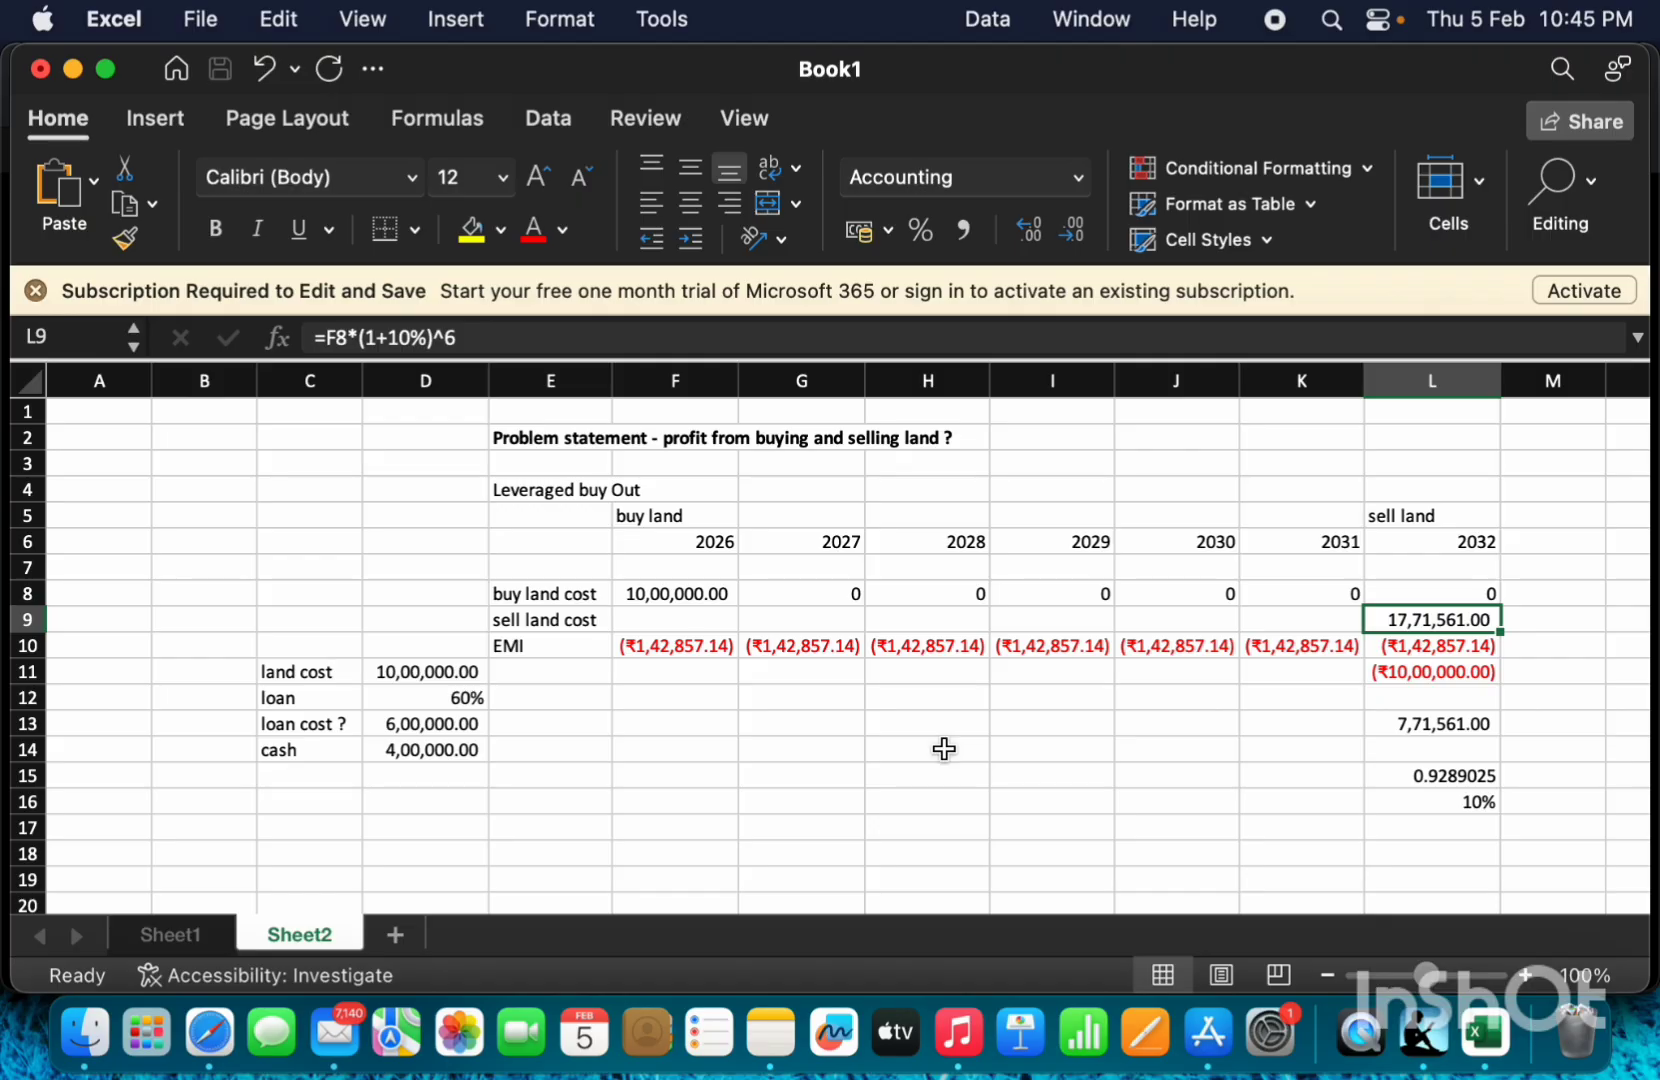
pyautogui.press('XF86MonBrightnessDown')
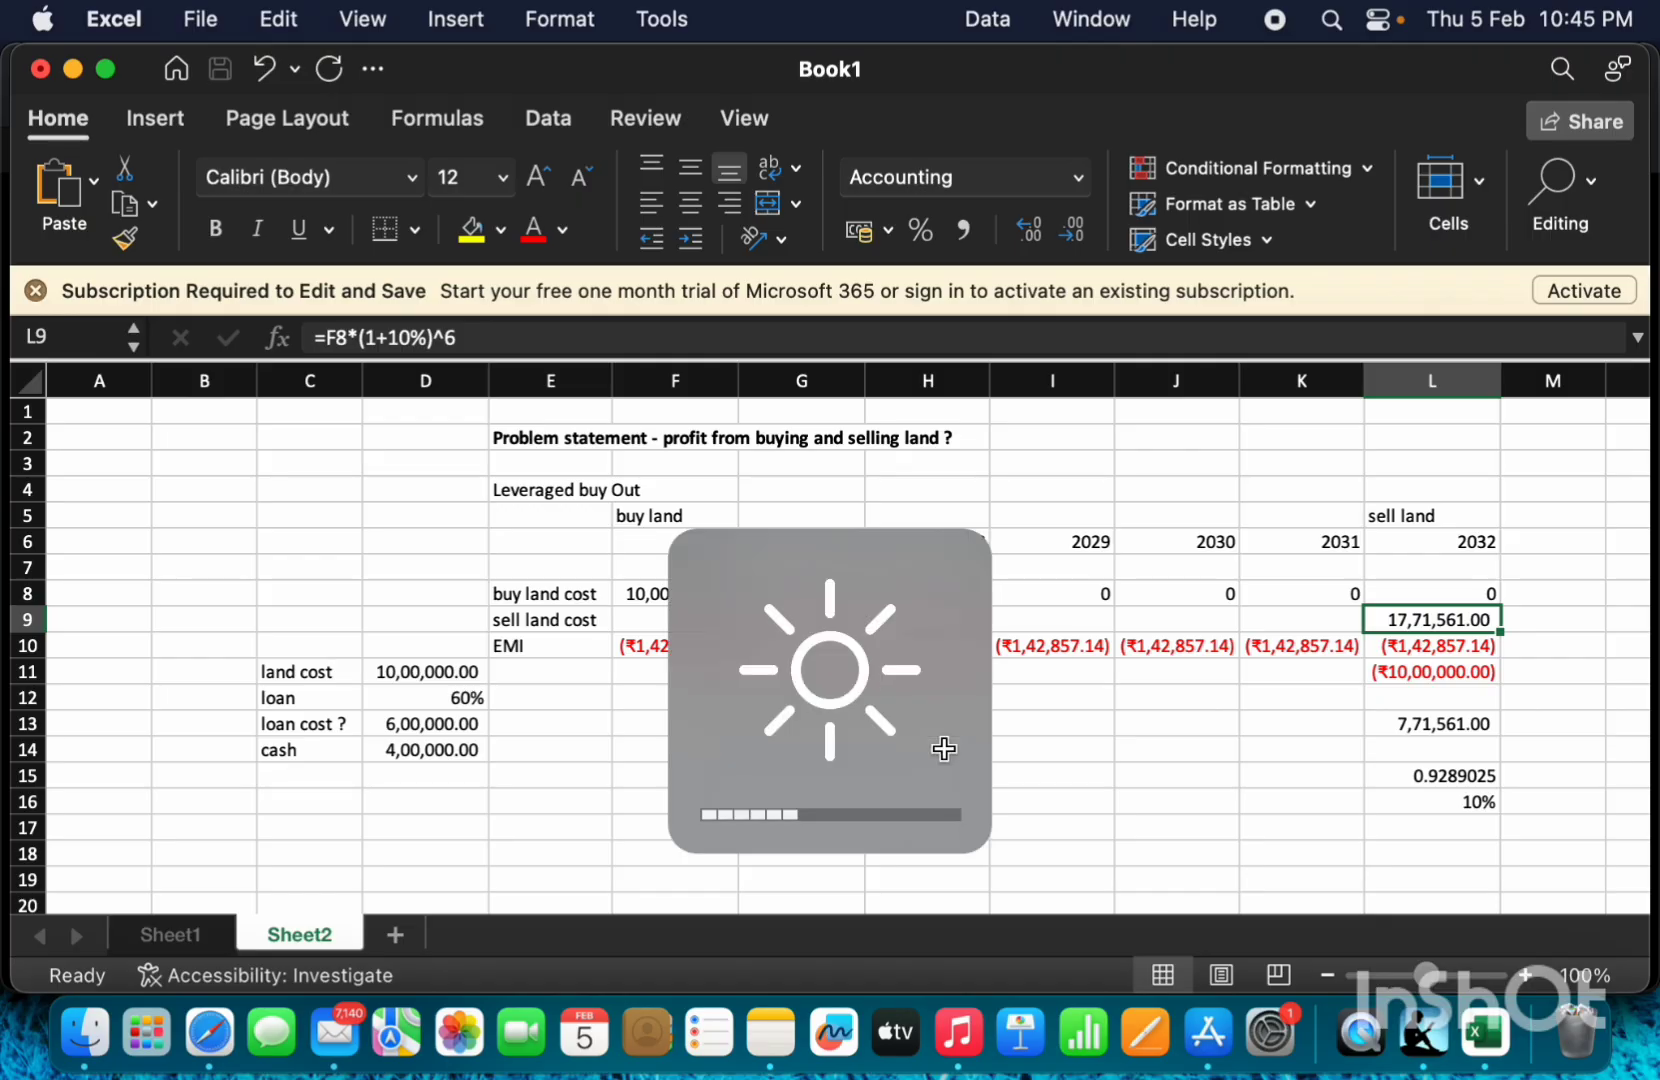
pyautogui.click(541, 331)
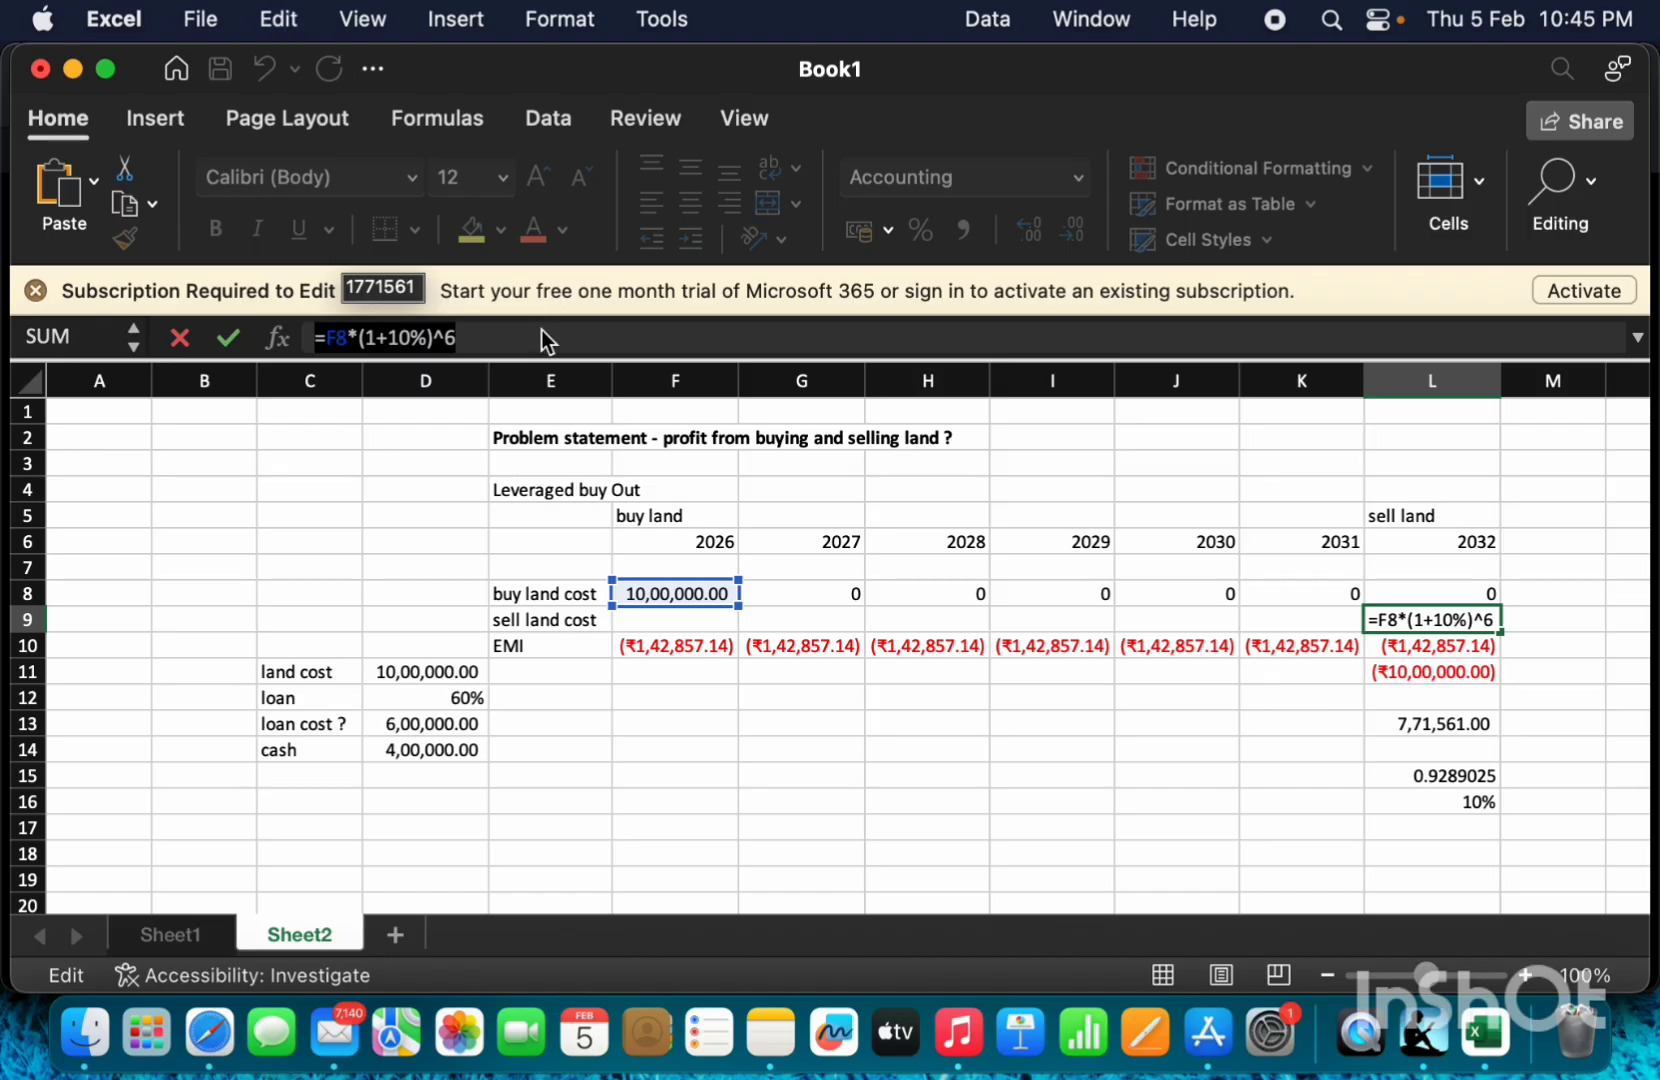
pyautogui.hotkey('ctrl', 'Return')
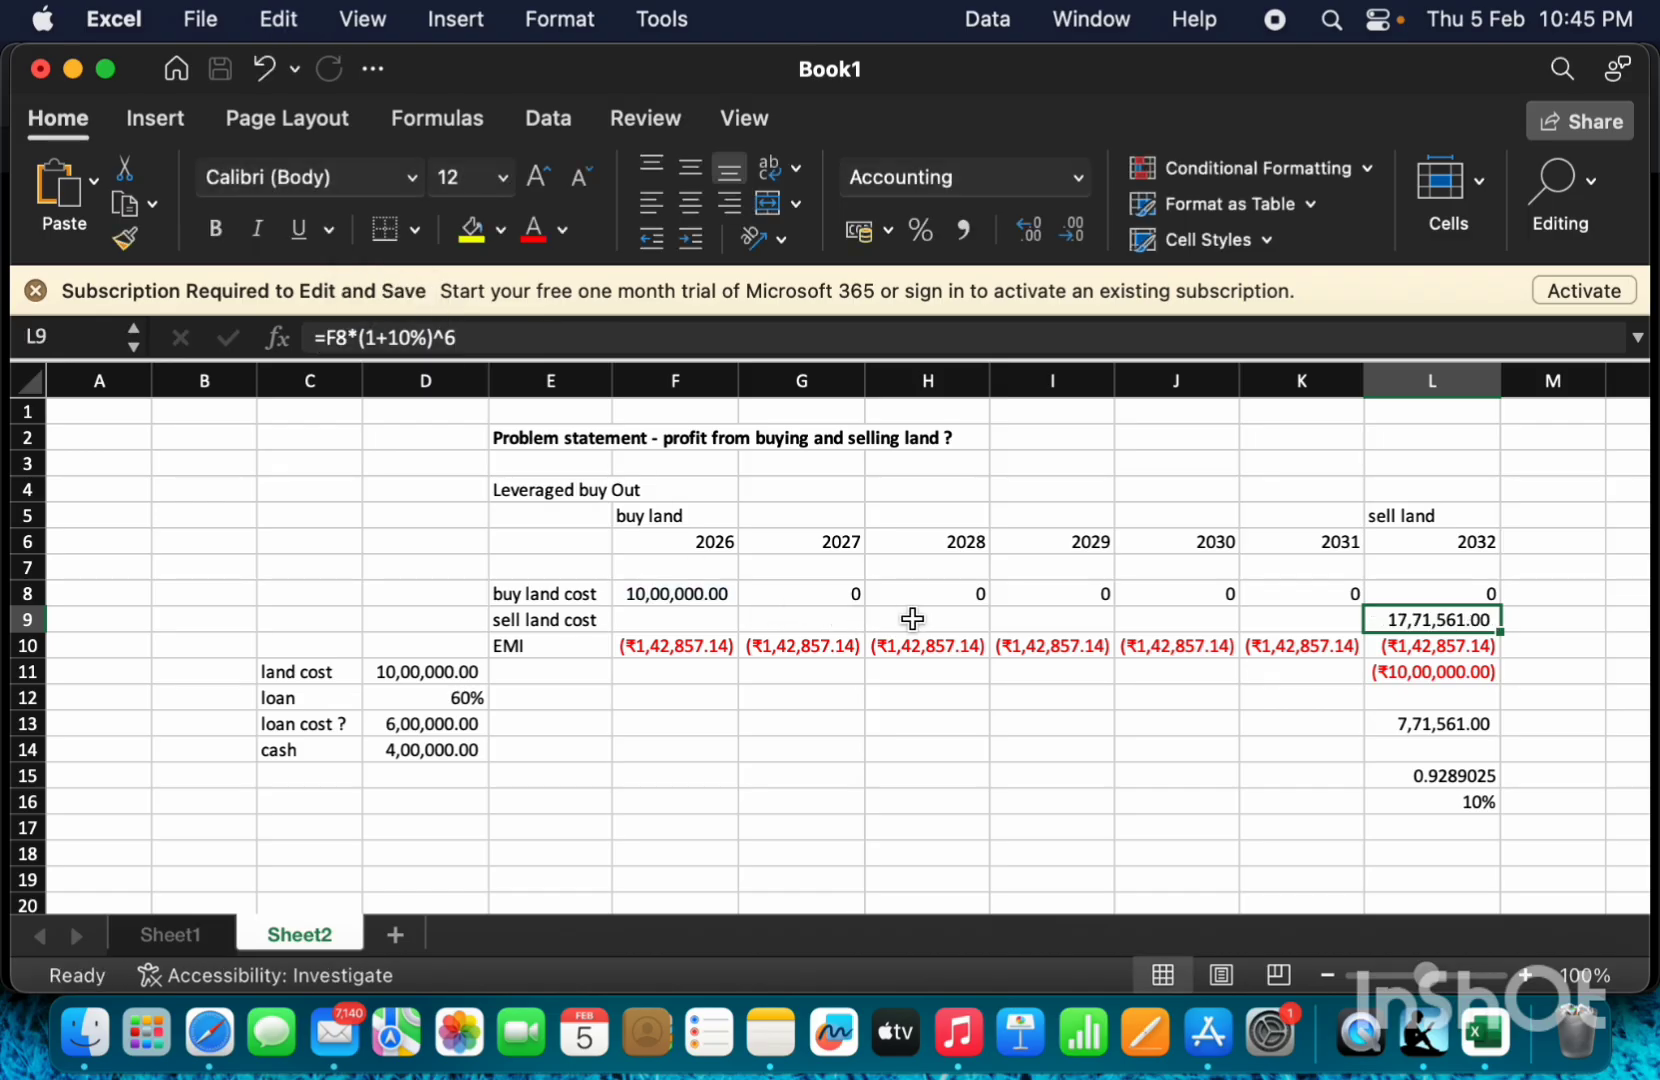
pyautogui.click(912, 618)
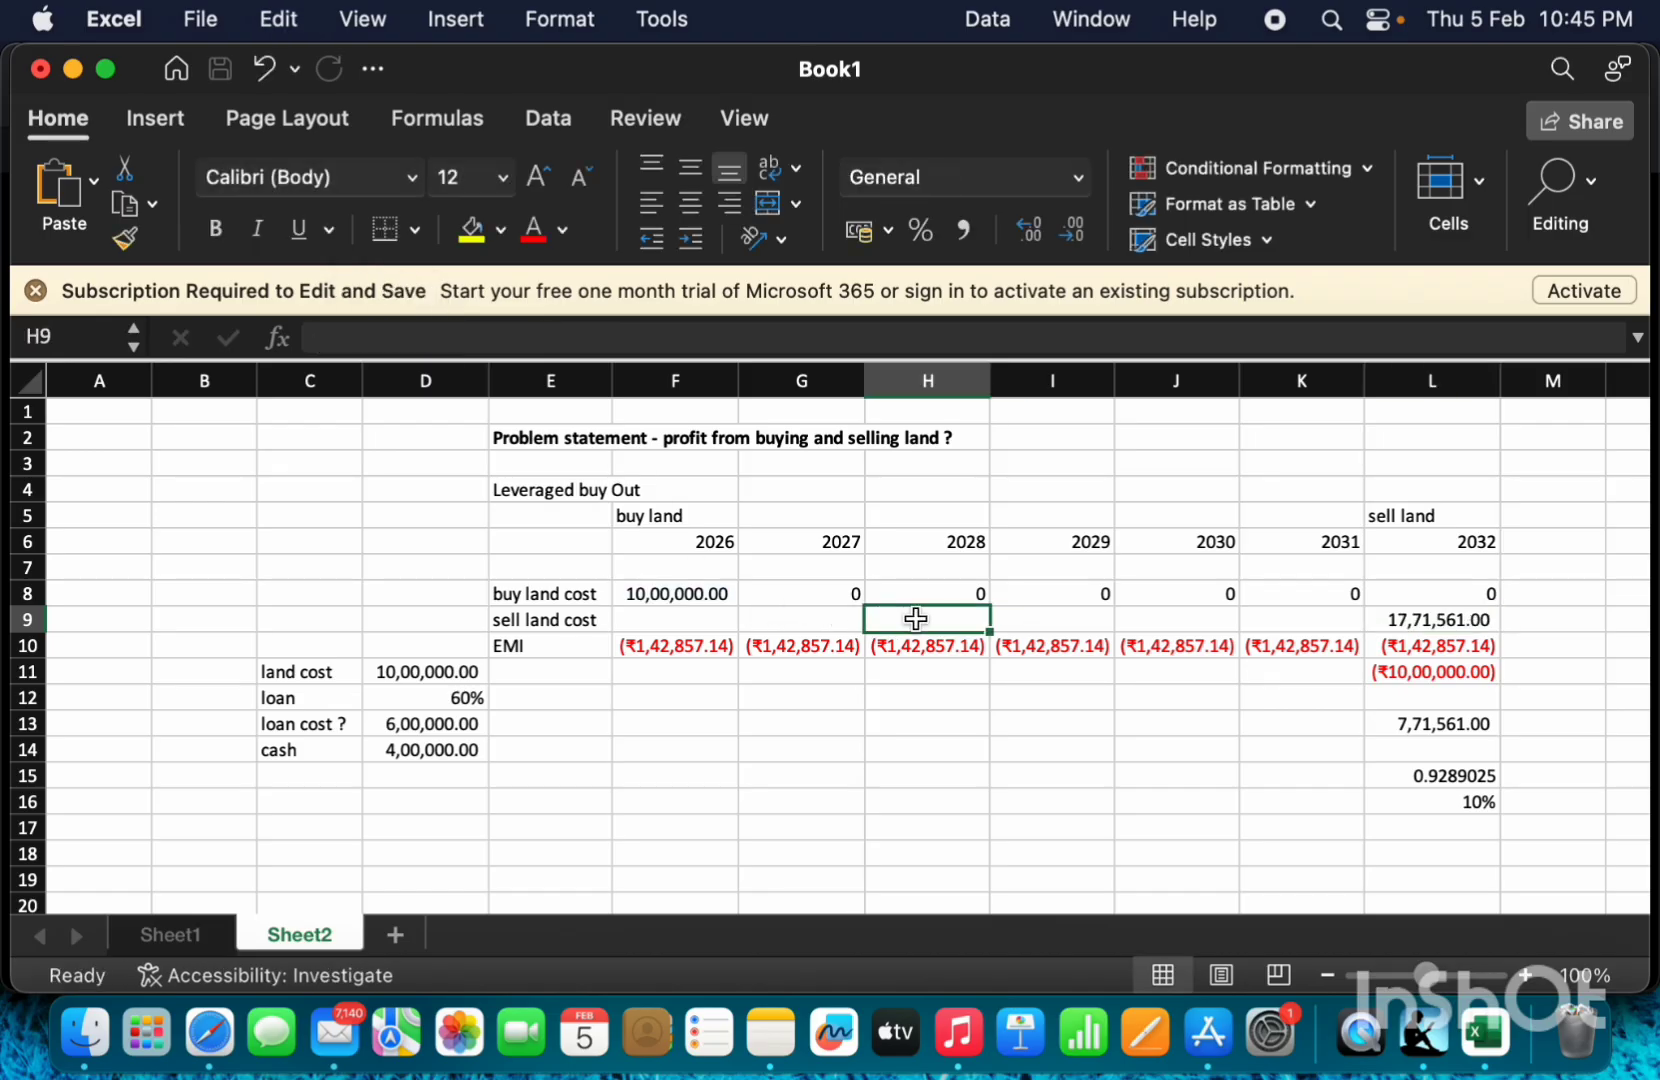
pyautogui.click(418, 336)
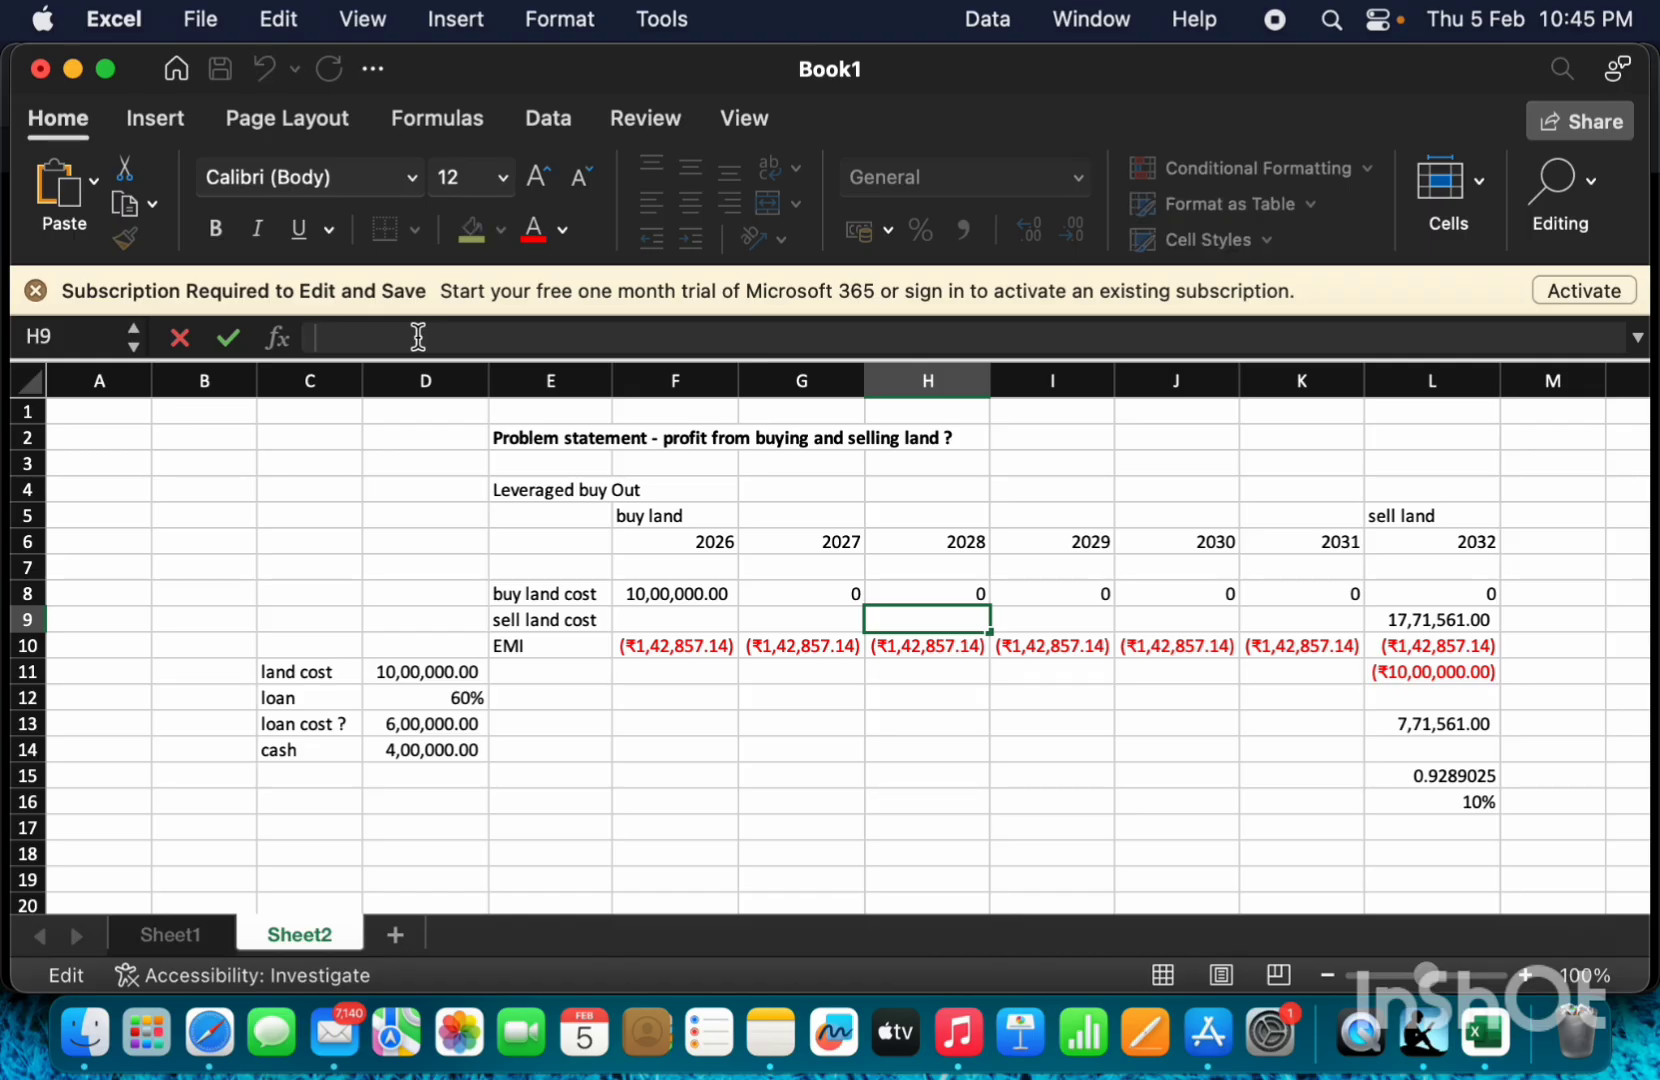
pyautogui.write('=F8*(1+10%)^6')
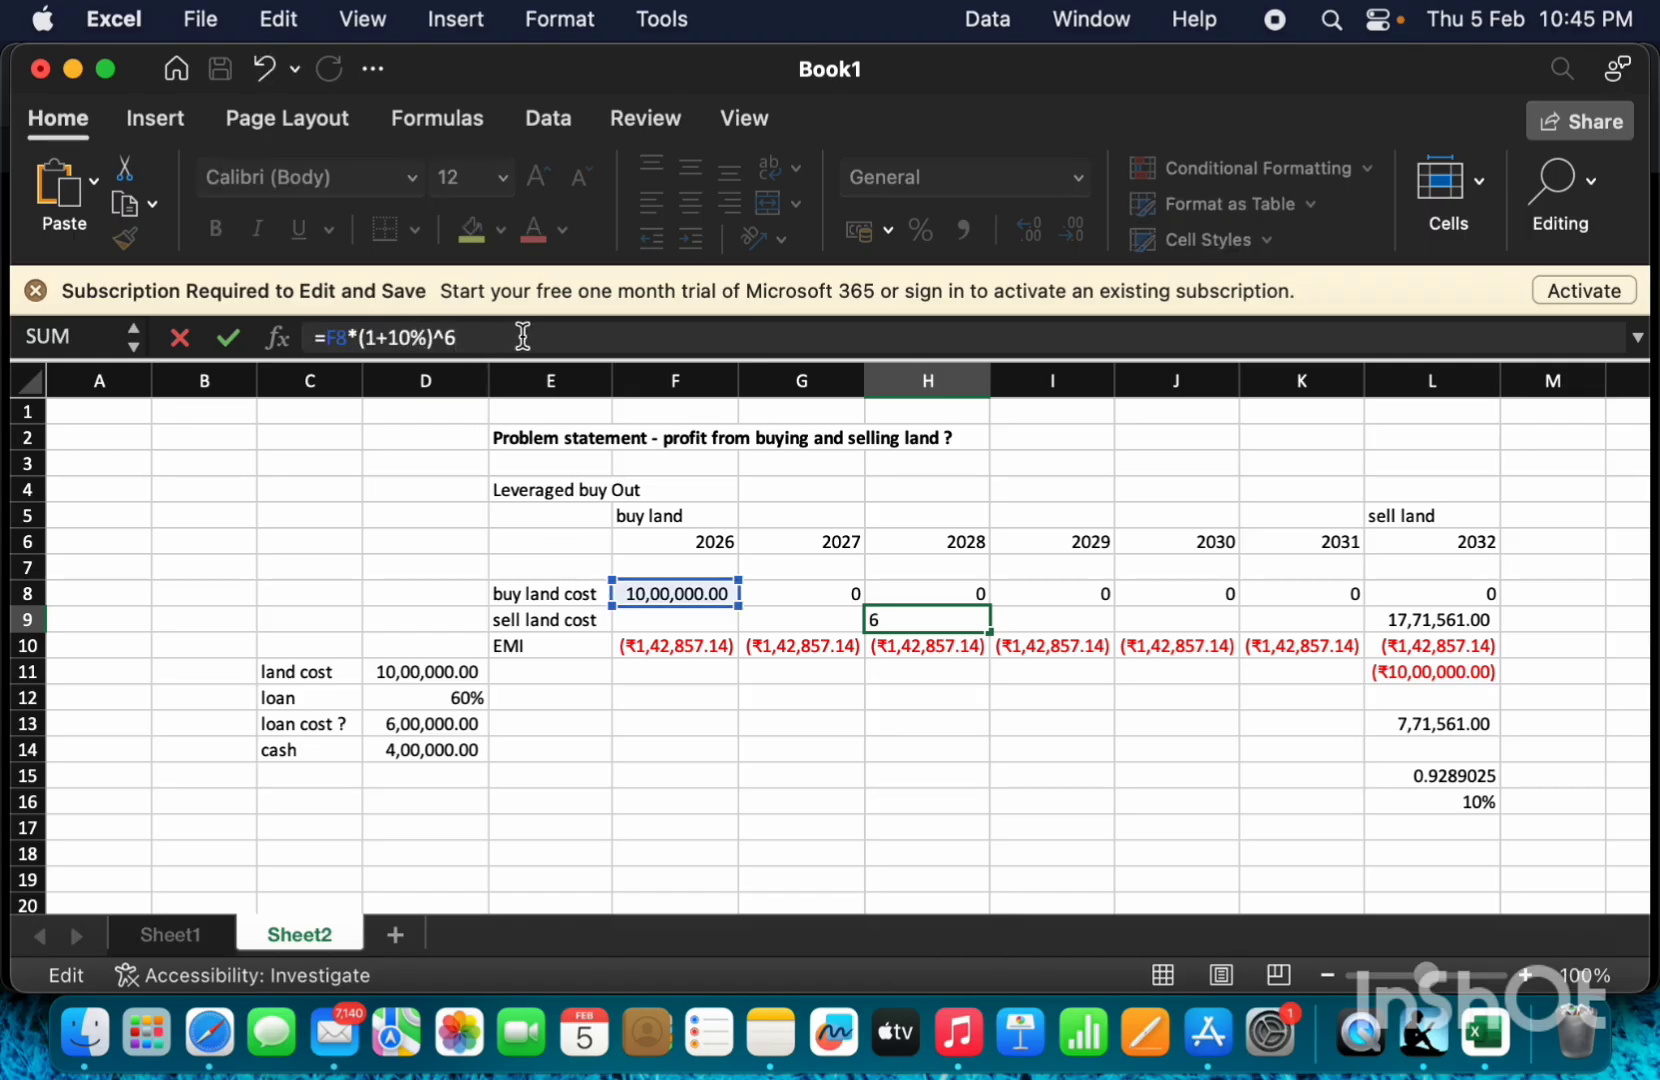
pyautogui.press('BackSpace')
pyautogui.write('3')
pyautogui.press('Return')
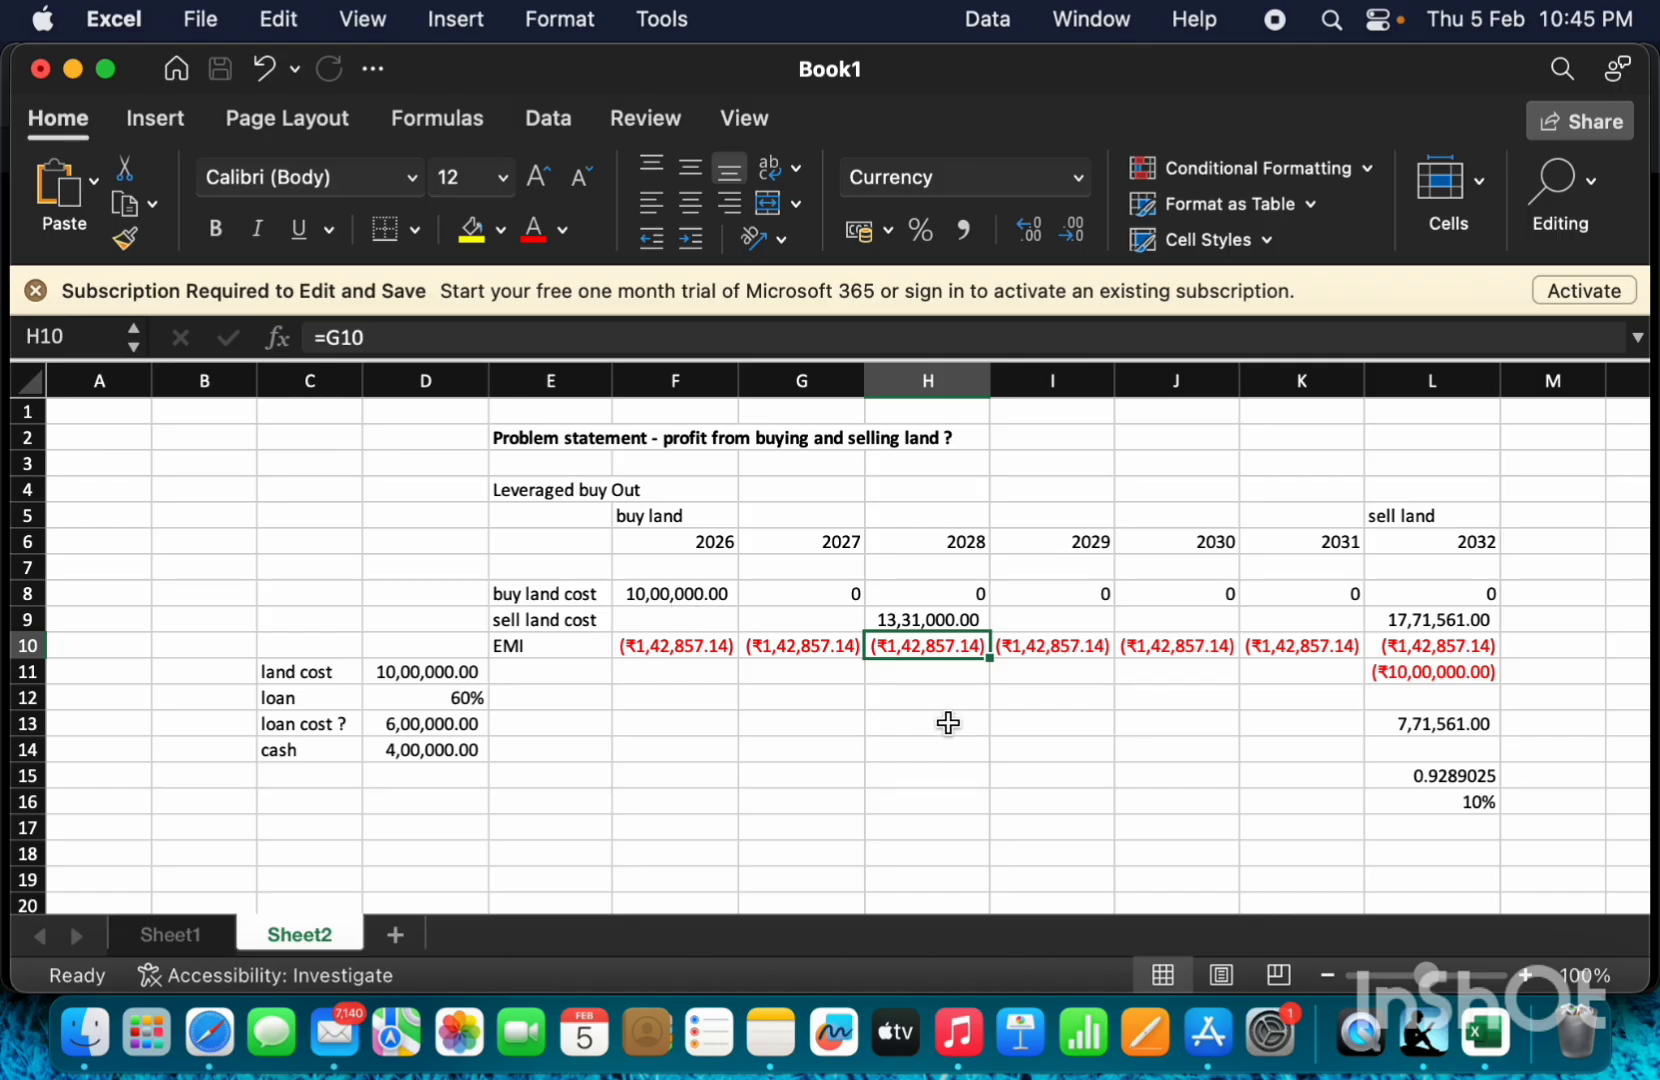
# Calculate the profit for a 2028 sale in H13 with the formula =H9-F8.
pyautogui.click(948, 723)
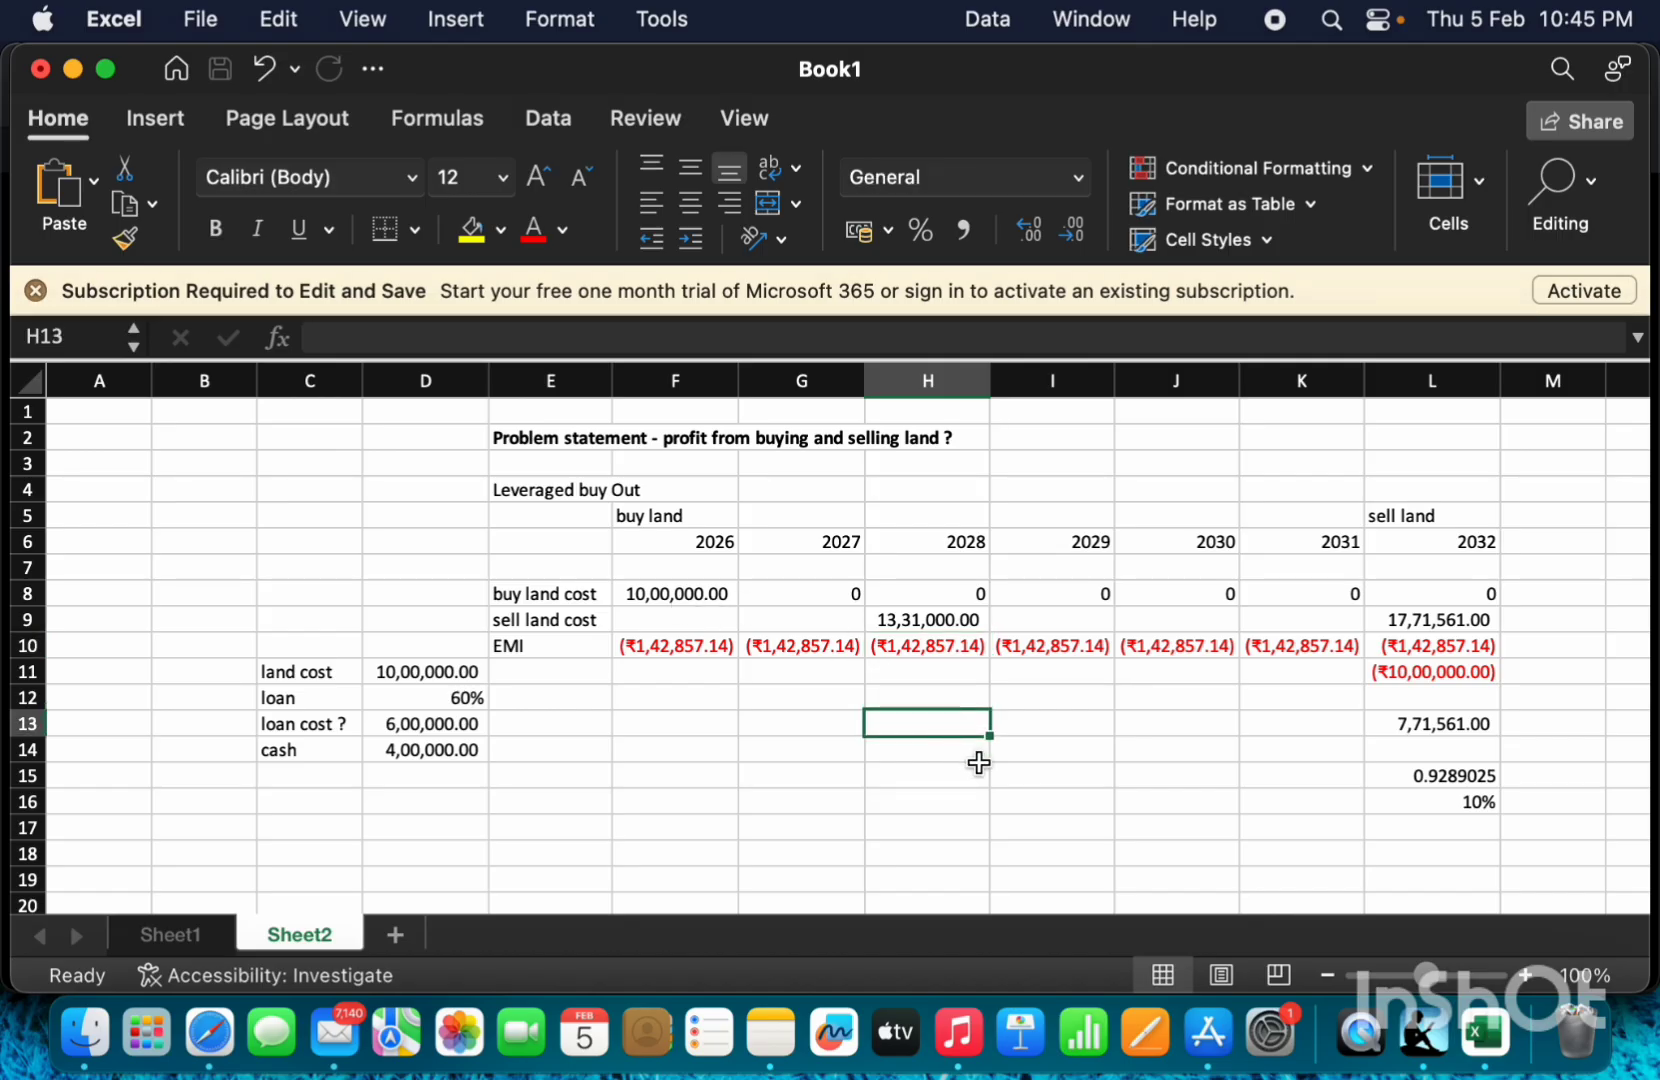
pyautogui.write('=')
pyautogui.press('Up')
pyautogui.press('Up')
pyautogui.press('Up')
pyautogui.press('Up')
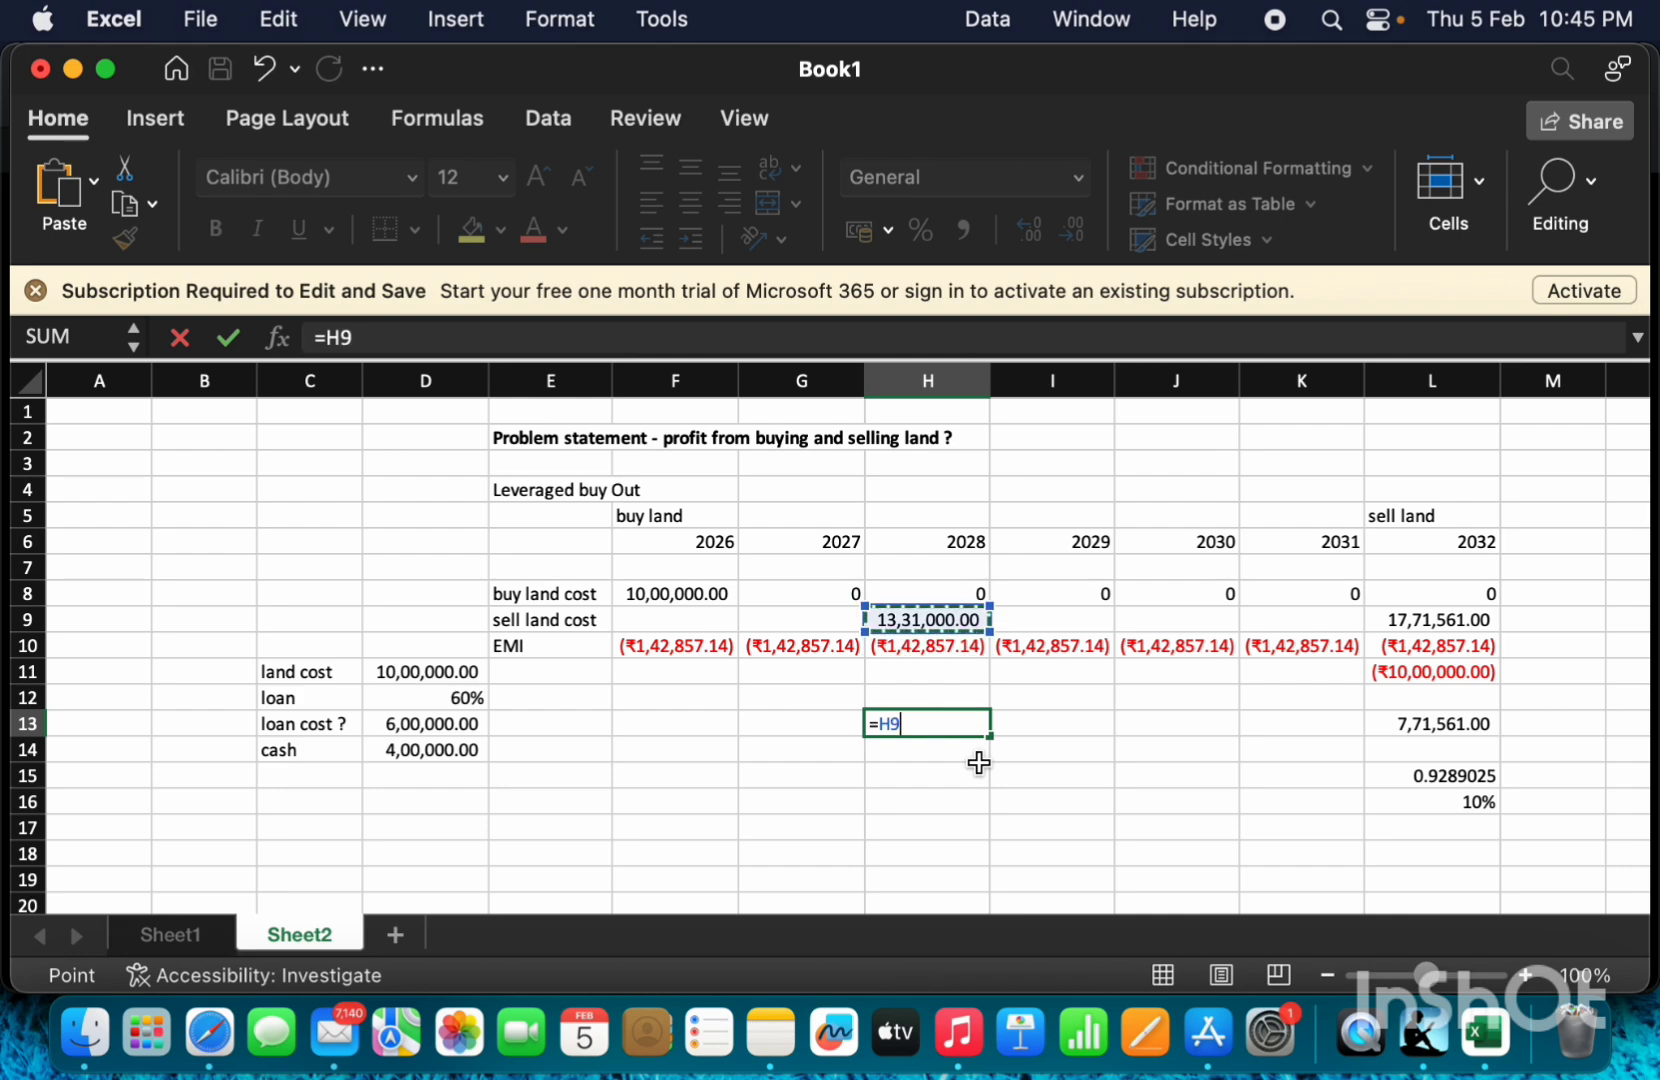
pyautogui.write('-')
pyautogui.press('Up')
pyautogui.press('Up')
pyautogui.press('Up')
pyautogui.press('Up')
pyautogui.press('Up')
pyautogui.press('Left')
pyautogui.press('Left')
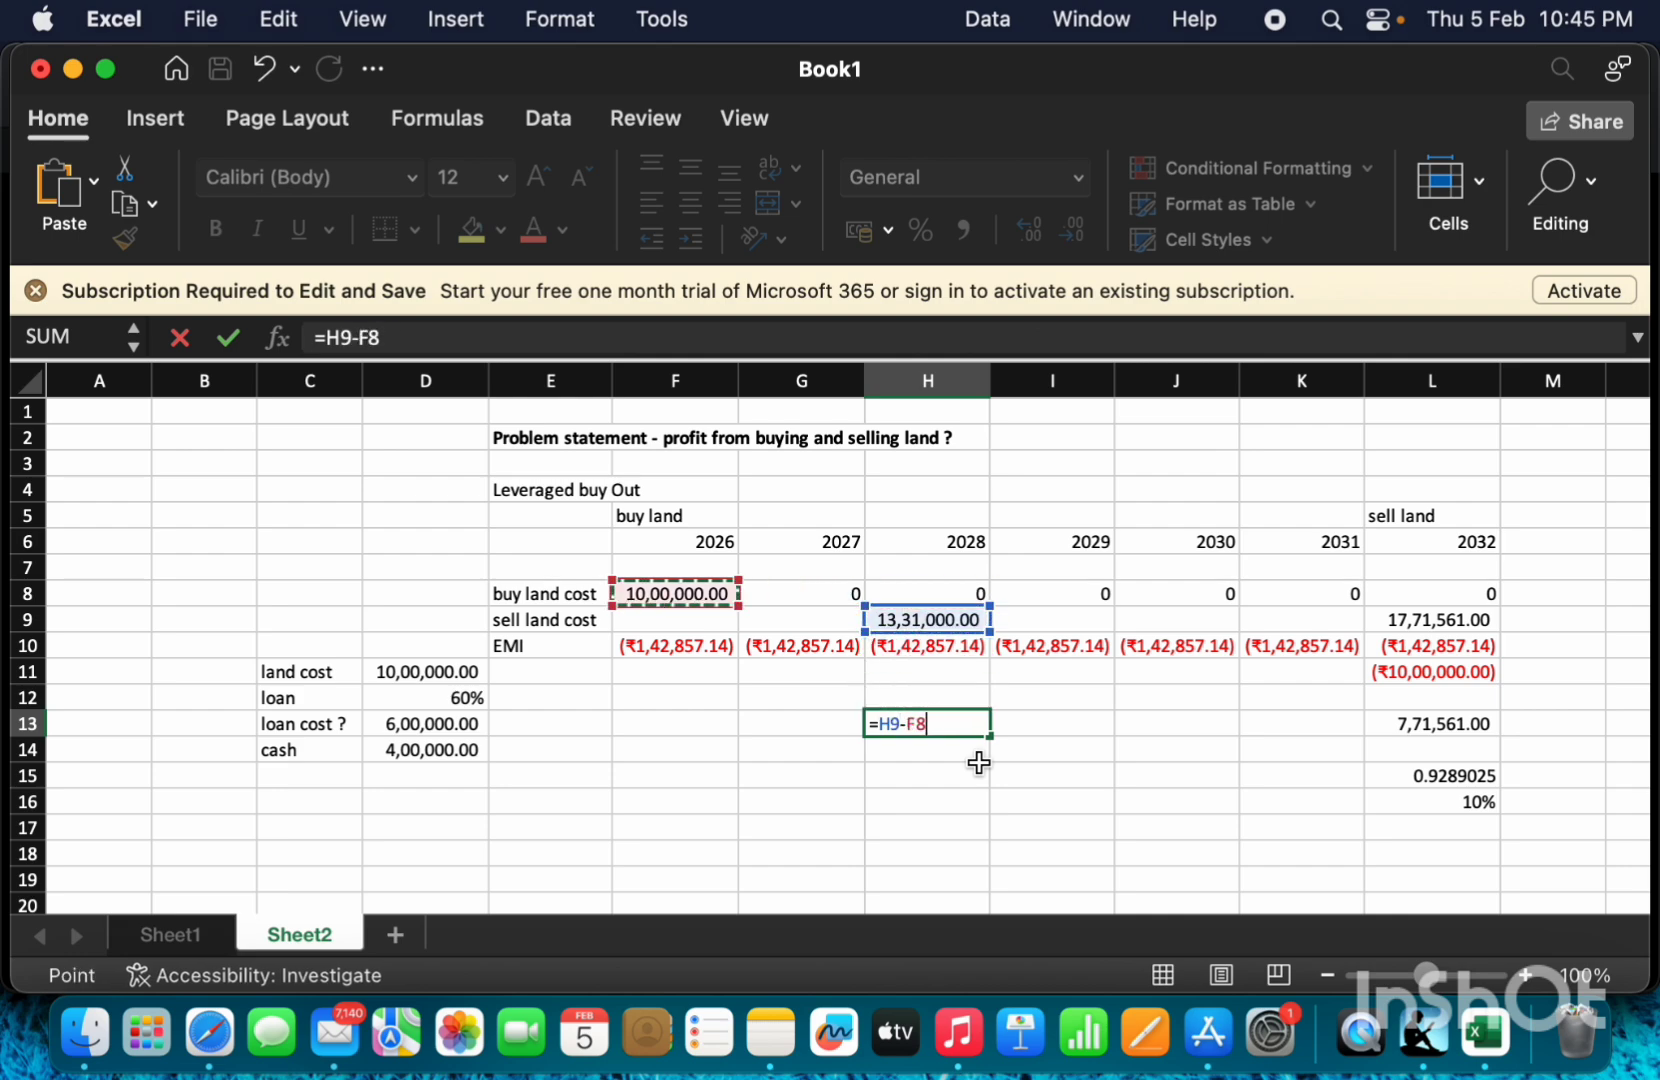
pyautogui.press('Return')
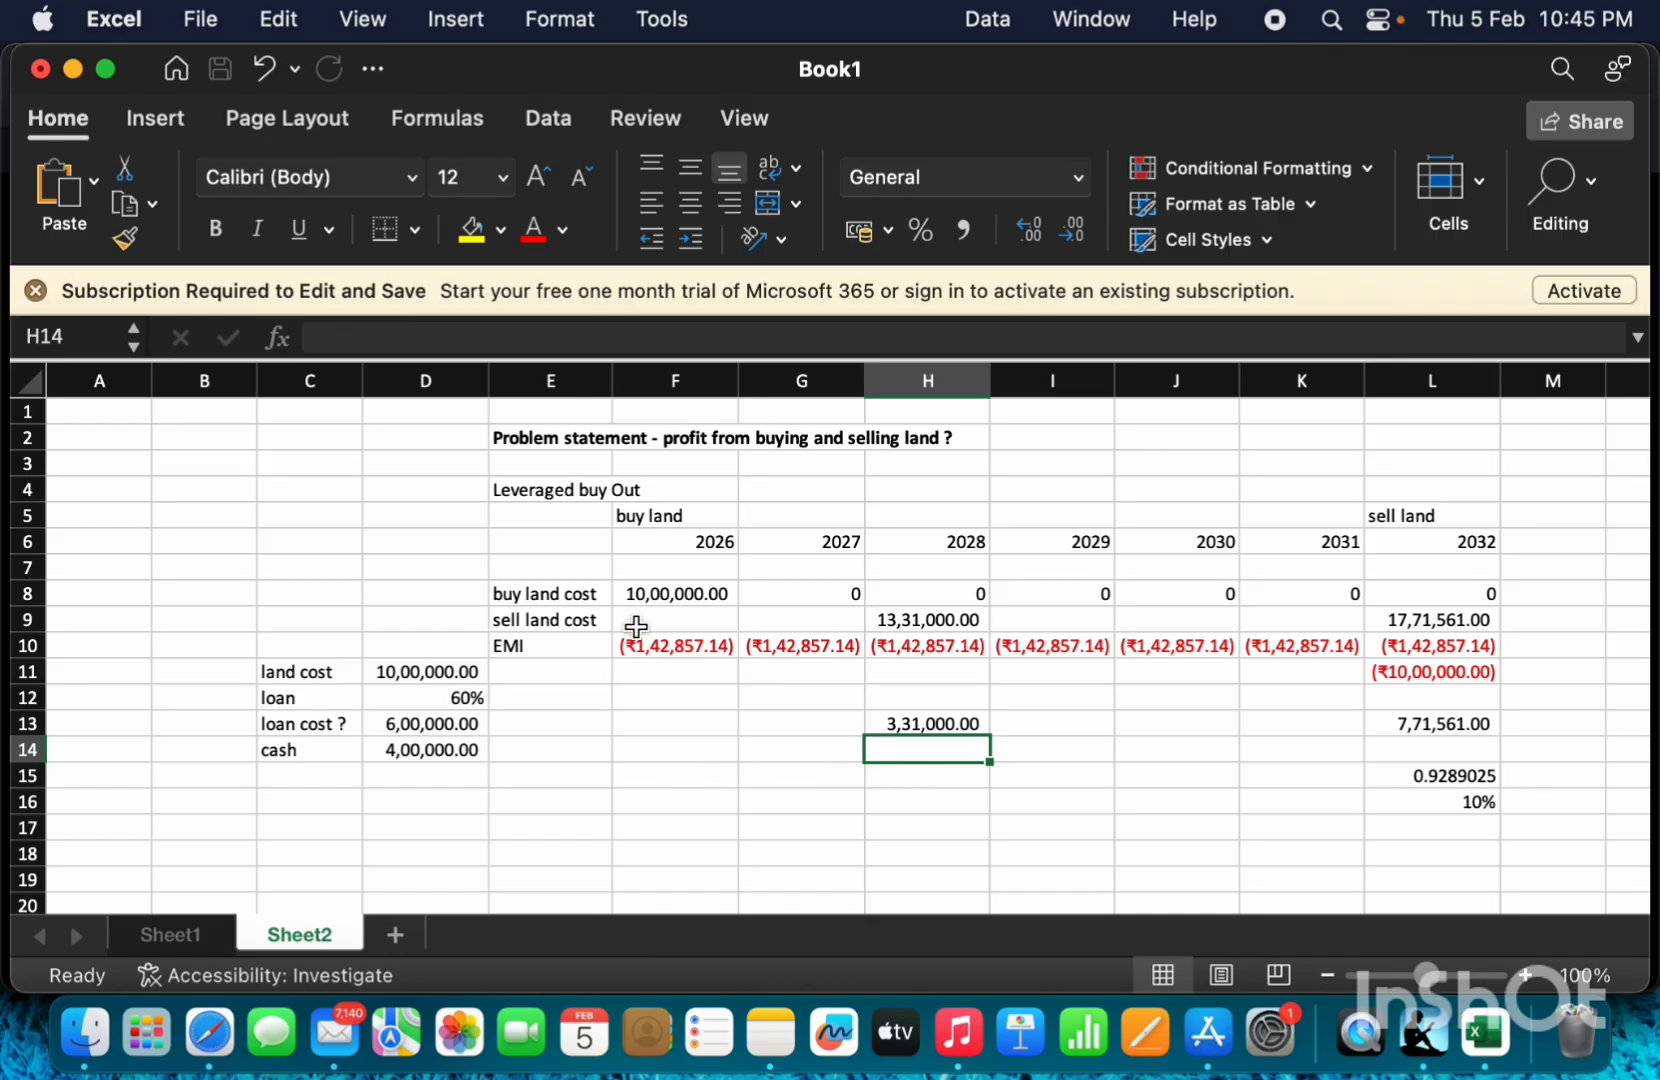
# Select the 2026 to 2028 EMI payments in F10:H10 to check their total.
pyautogui.click(700, 643)
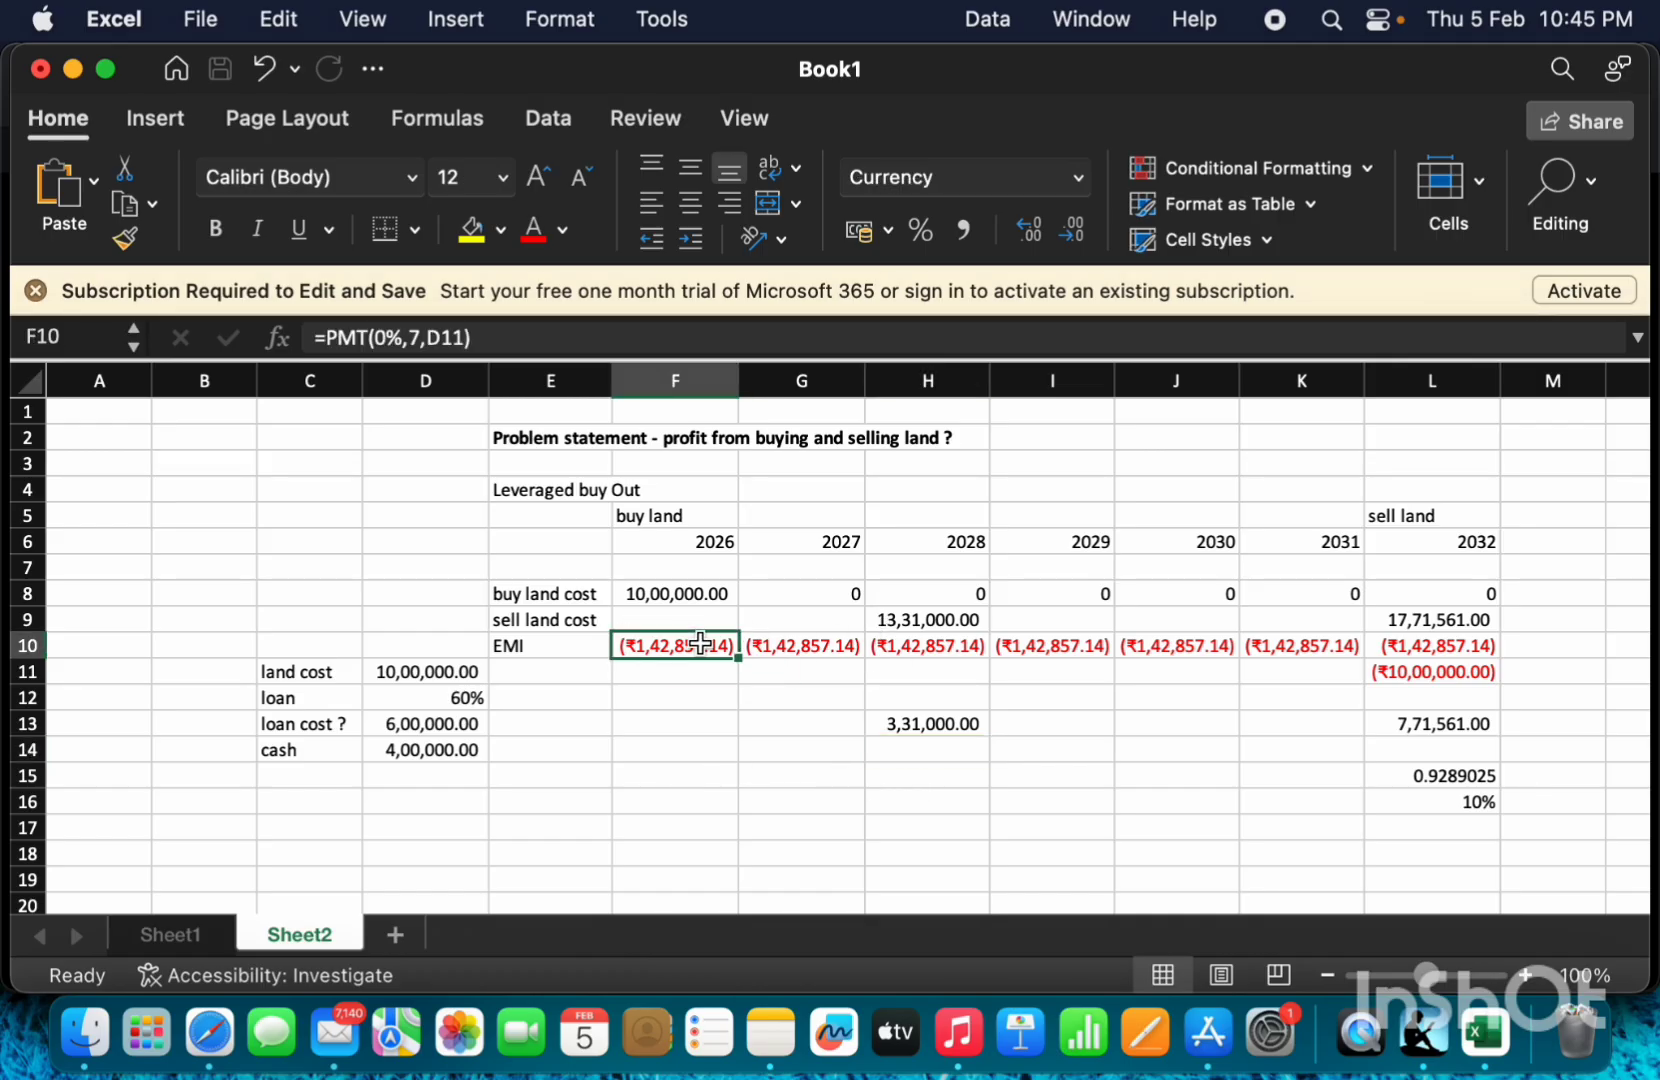
pyautogui.hotkey('shift', 'Right')
pyautogui.hotkey('shift', 'Right')
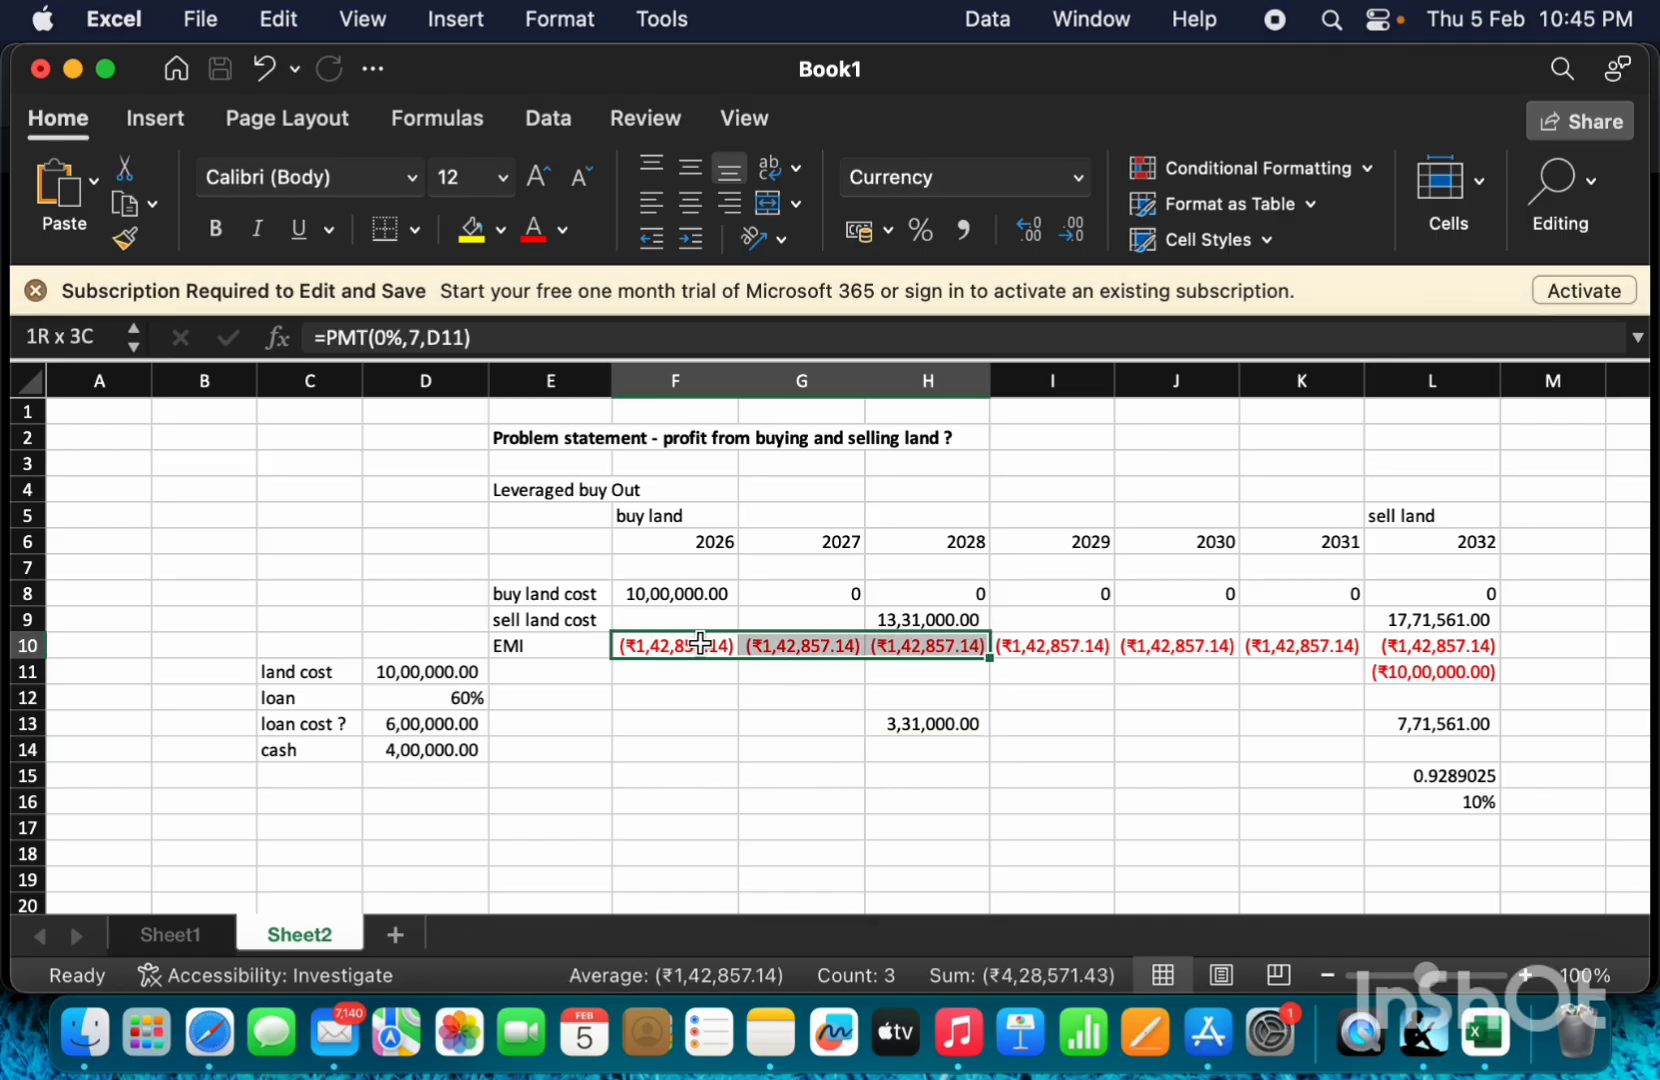
# Copy the selling price formula from H9 into J9 with an exponent of 5, as =F8*(1+10%)^5.
pyautogui.click(965, 728)
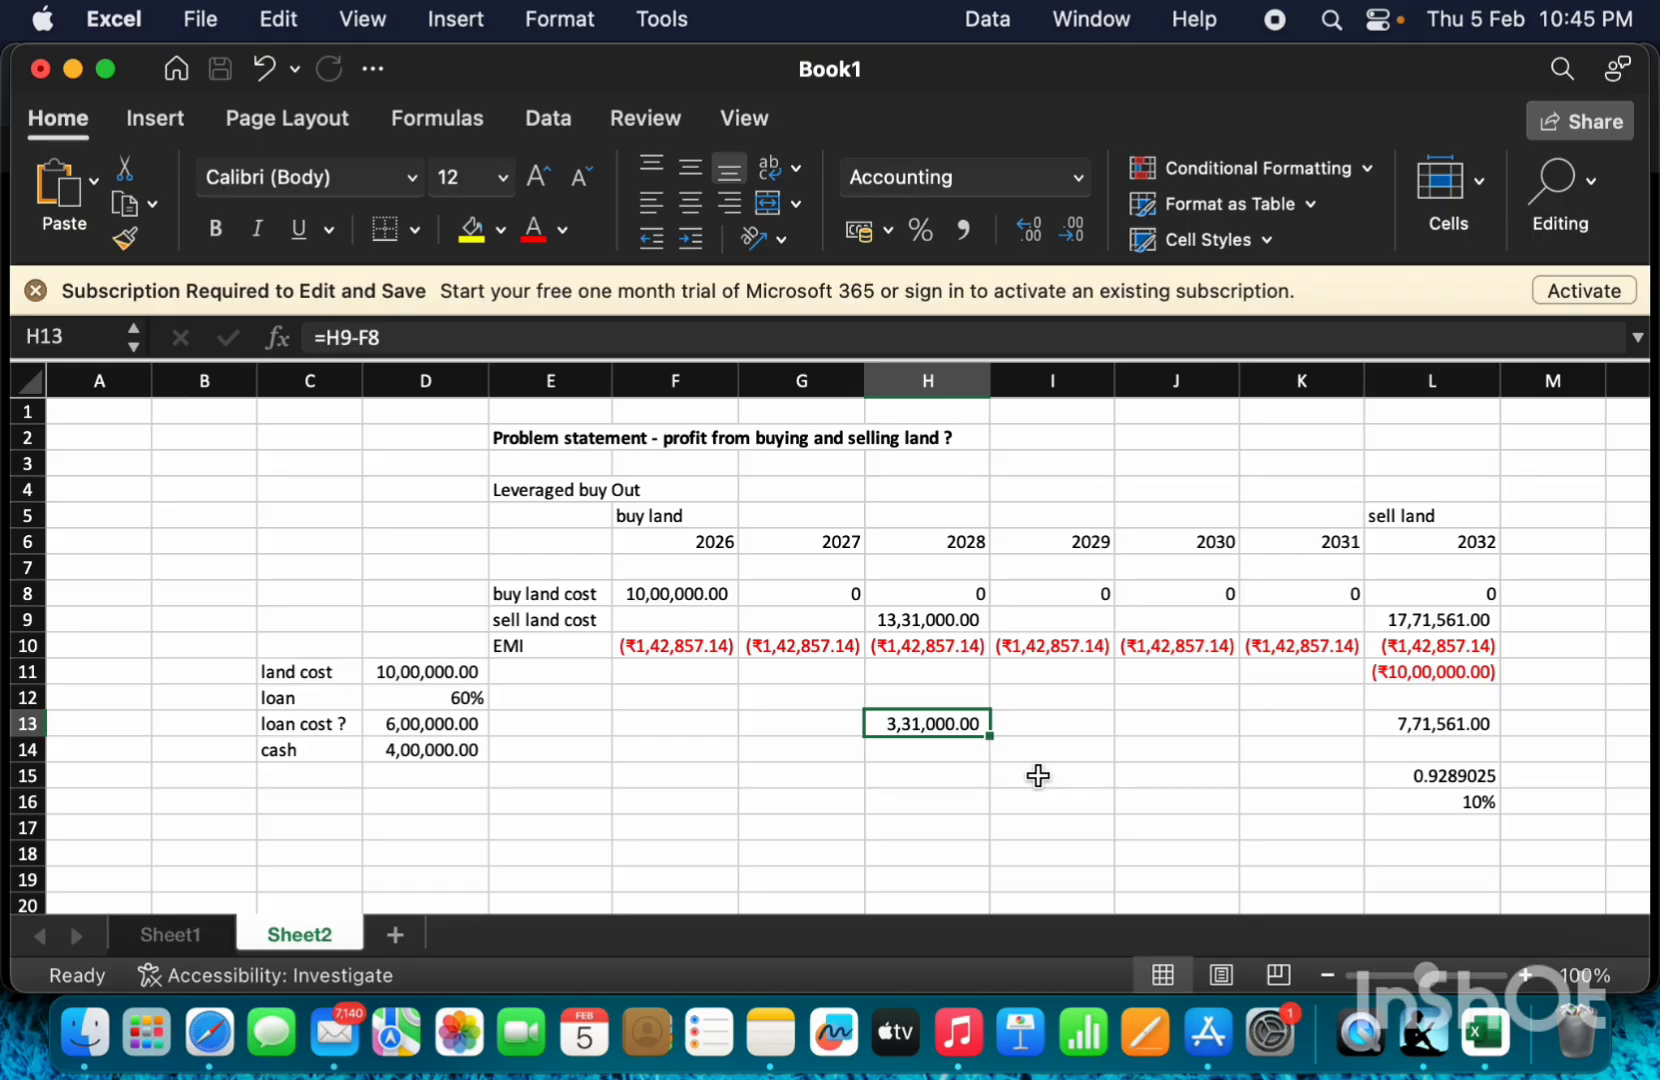
pyautogui.press('Up')
pyautogui.press('Up')
pyautogui.press('Up')
pyautogui.press('Up')
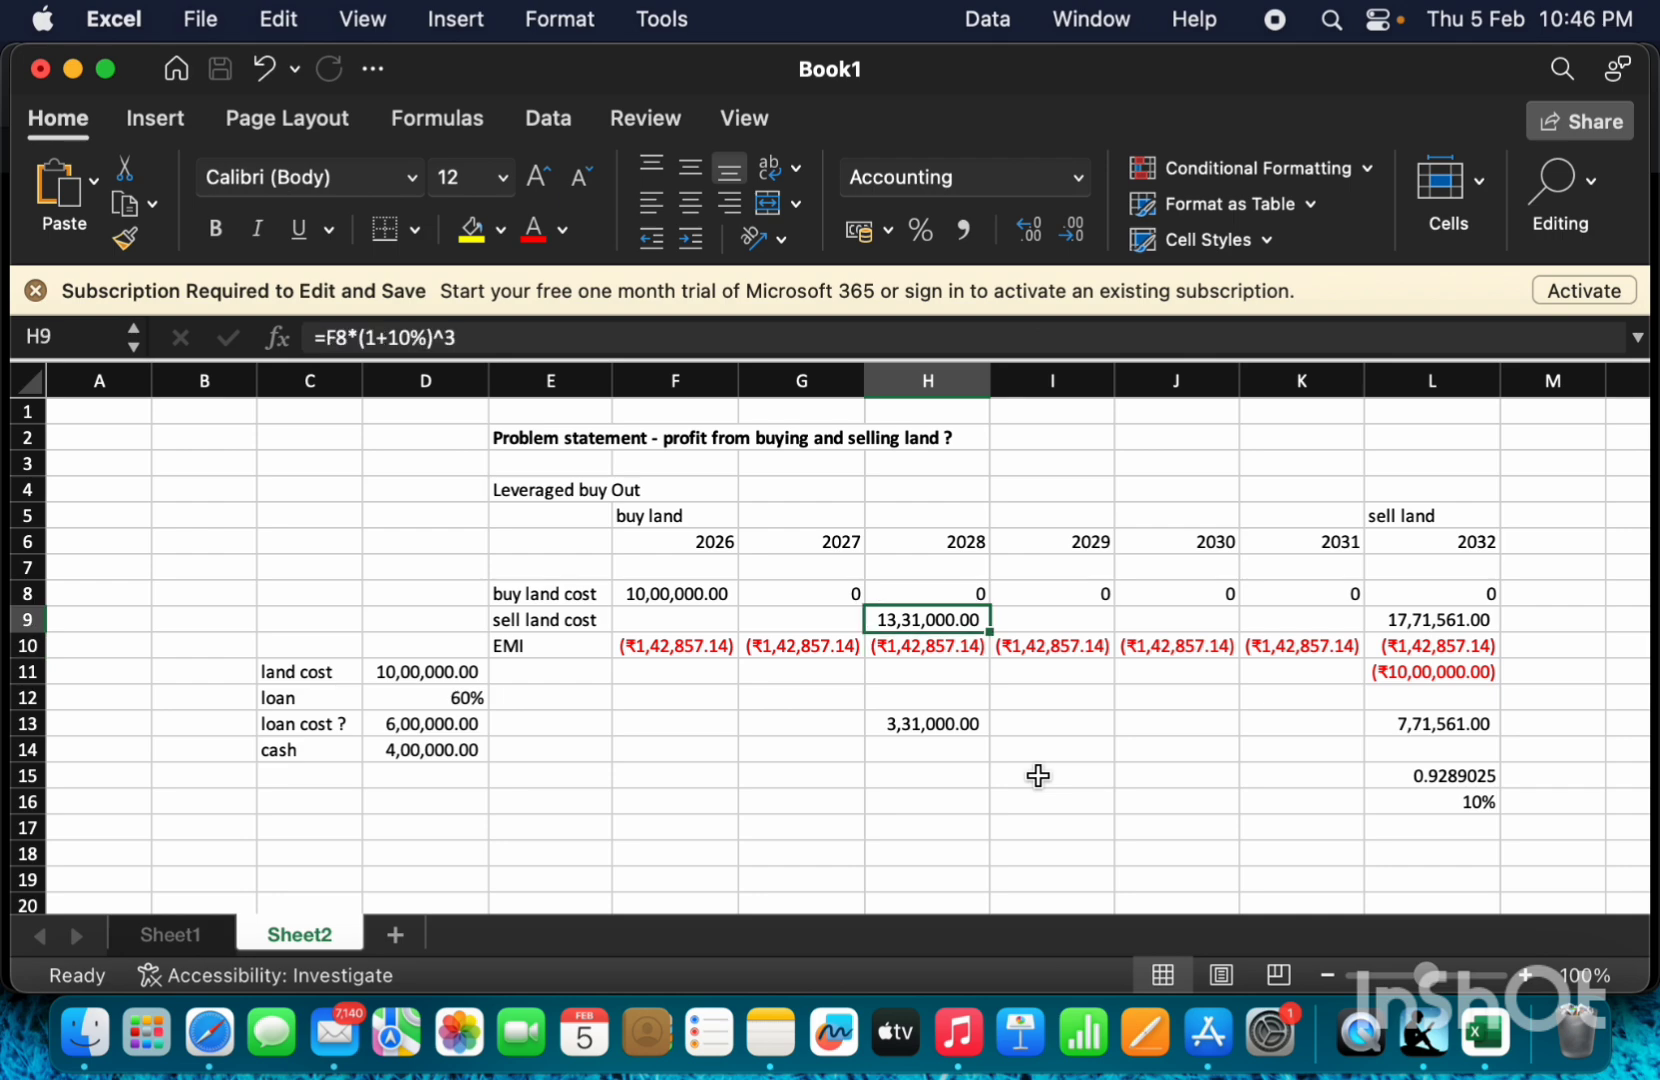
pyautogui.tripleClick(714, 342)
pyautogui.press('super+c')
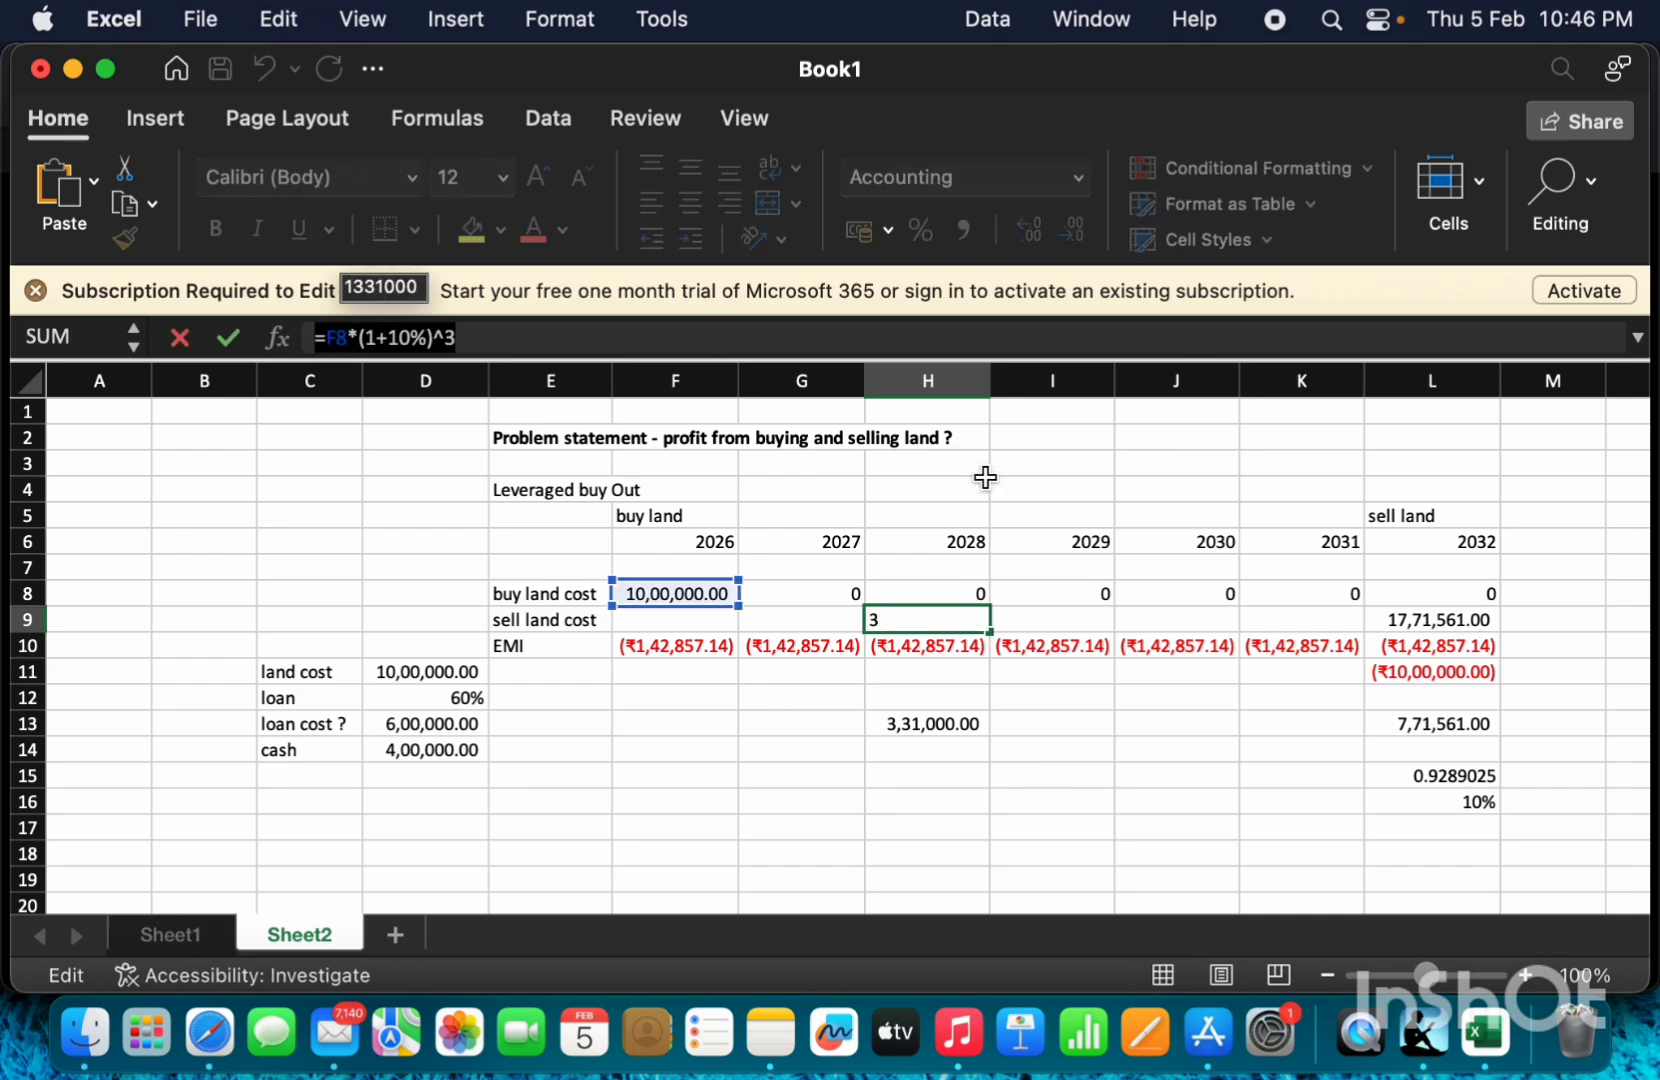
pyautogui.press('Escape')
pyautogui.click(1152, 613)
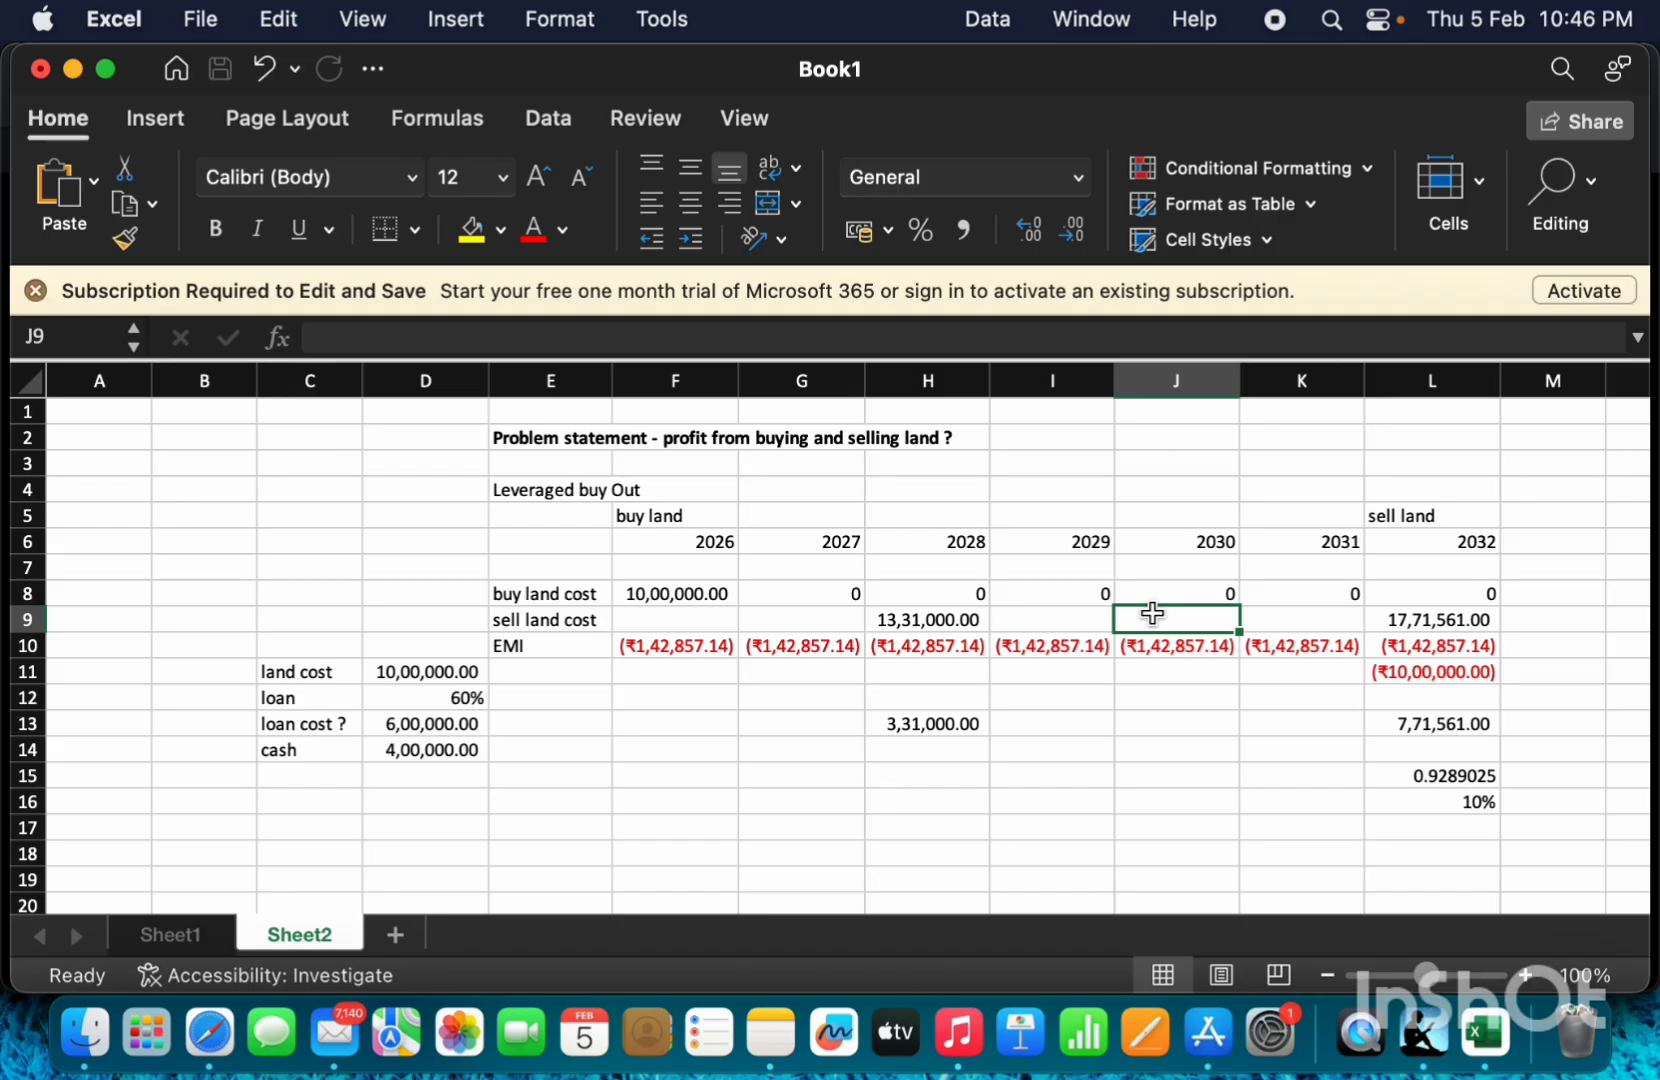
pyautogui.click(980, 335)
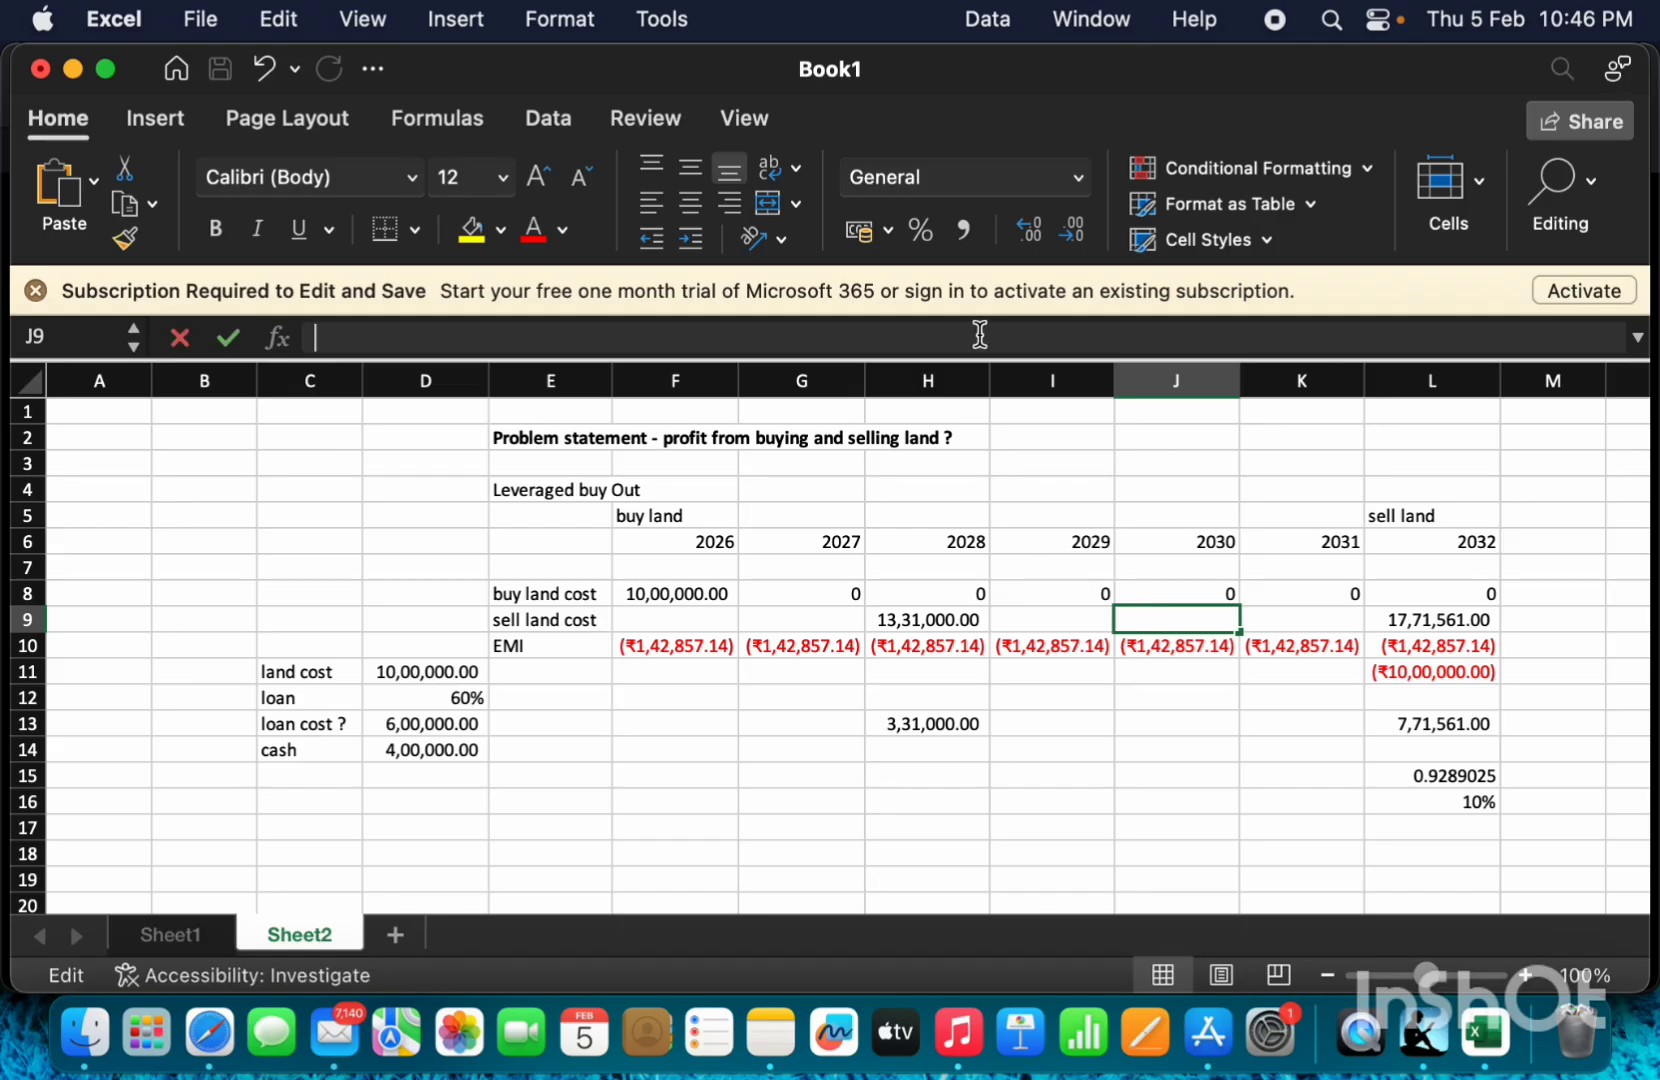
pyautogui.press('super+v')
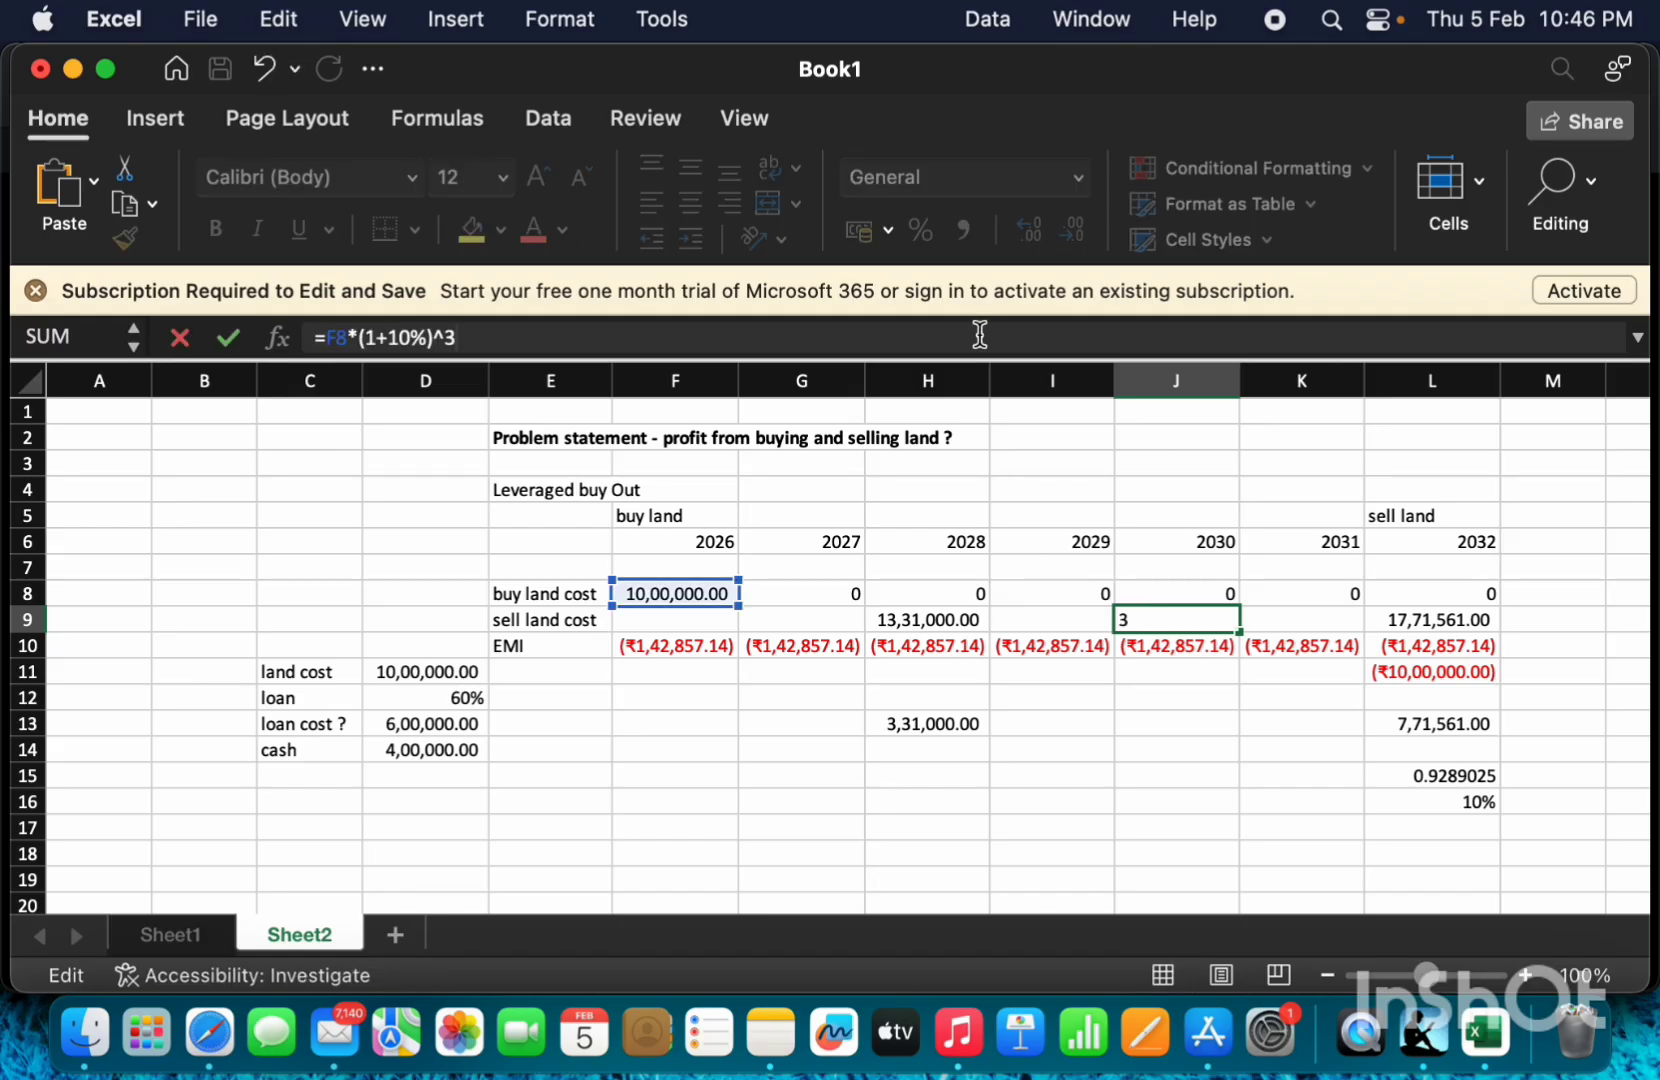
pyautogui.press('BackSpace')
pyautogui.write('5')
pyautogui.press('Return')
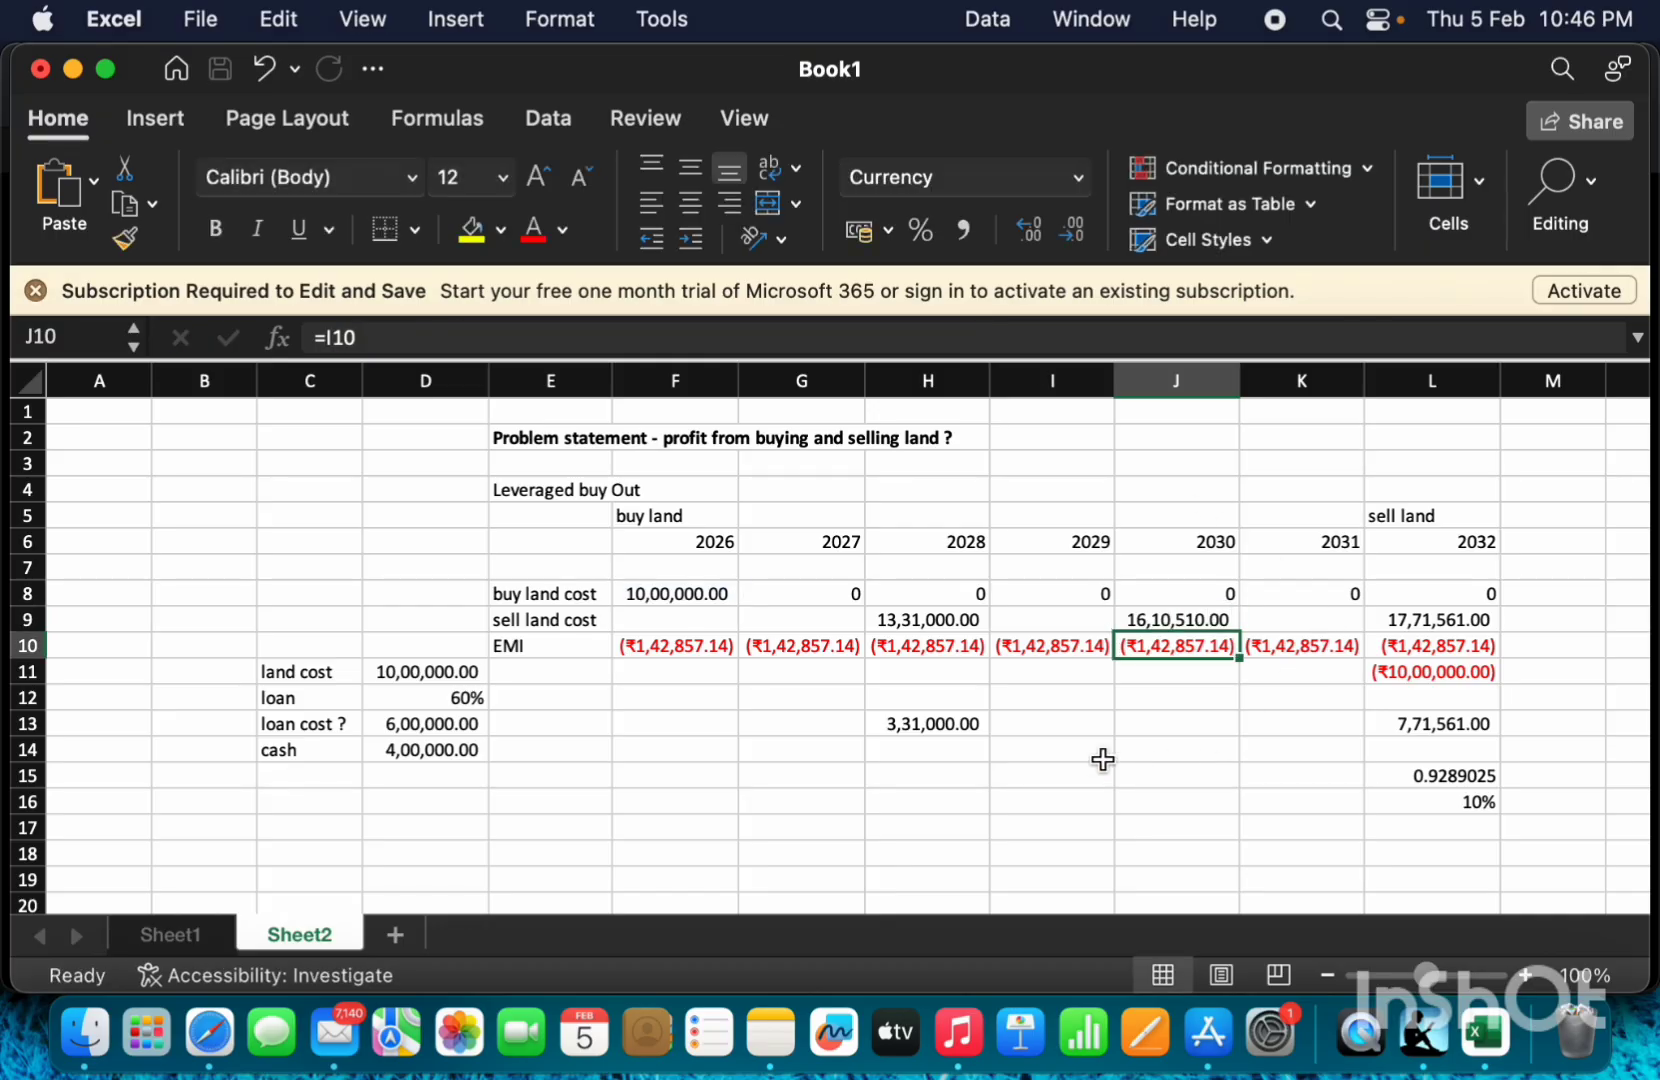
# Copy the profit formula text =H9-F8 from H13 into J13 for the 2030 sale.
pyautogui.click(948, 718)
pyautogui.click(565, 343)
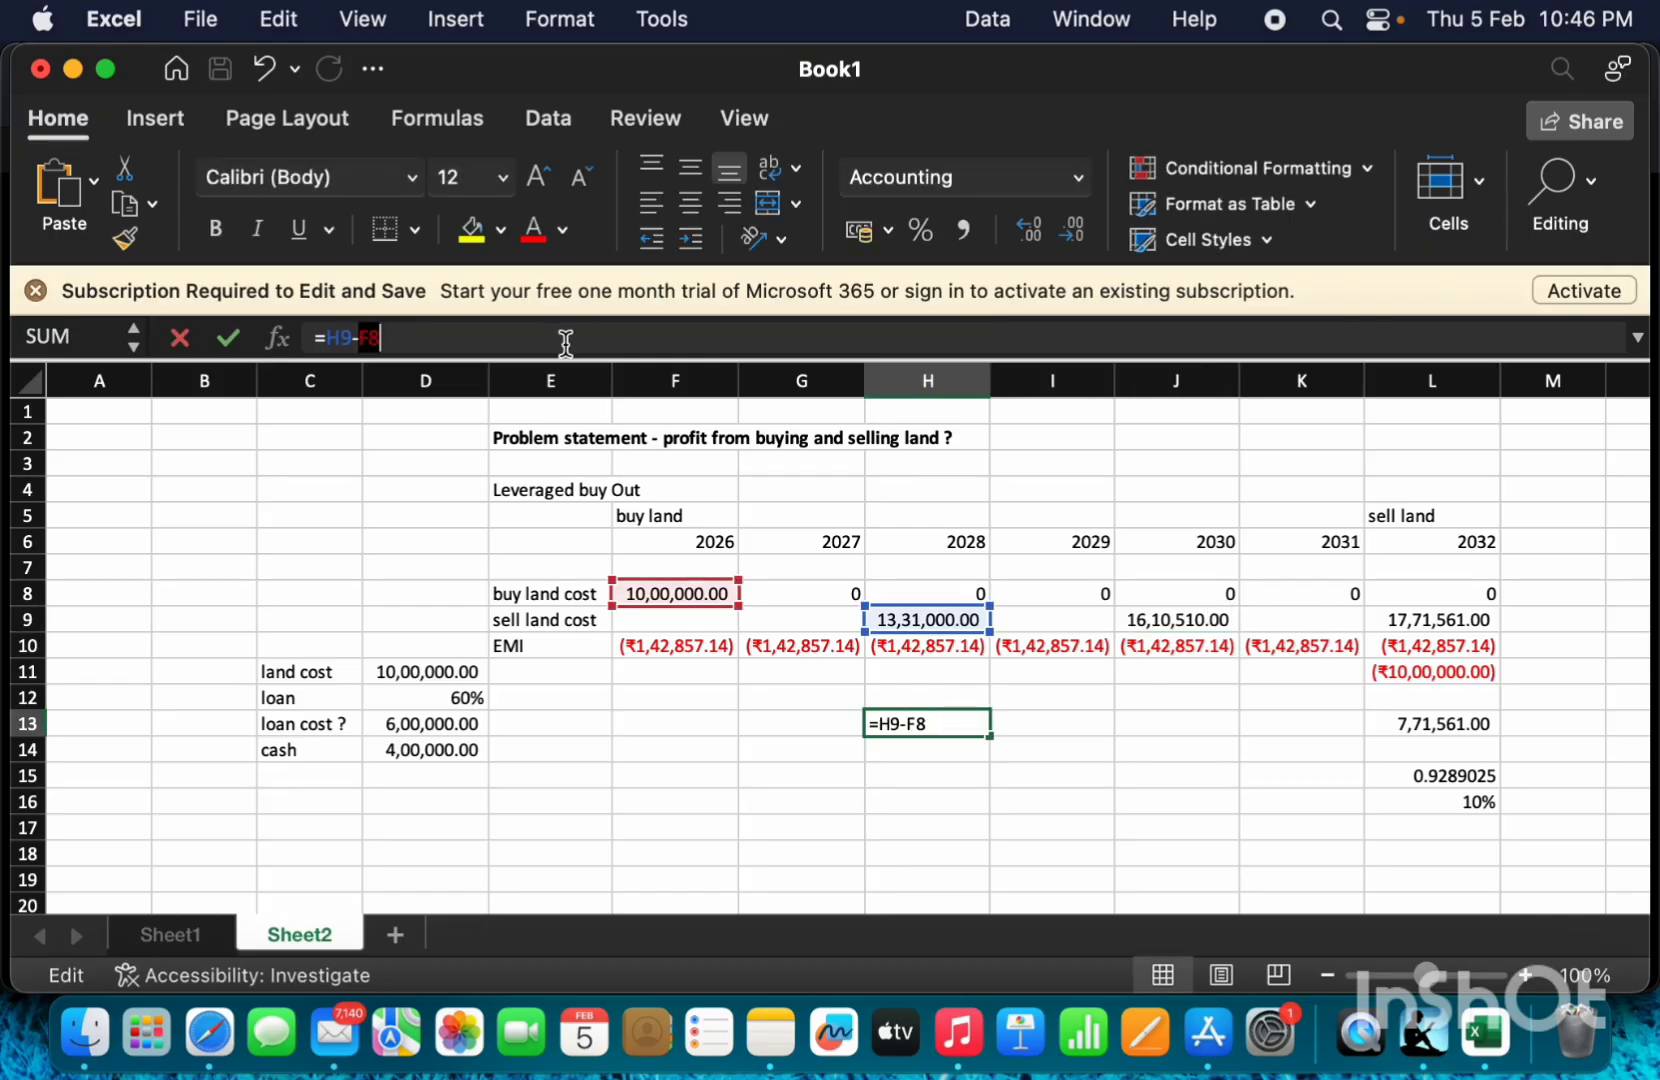
pyautogui.tripleClick(565, 343)
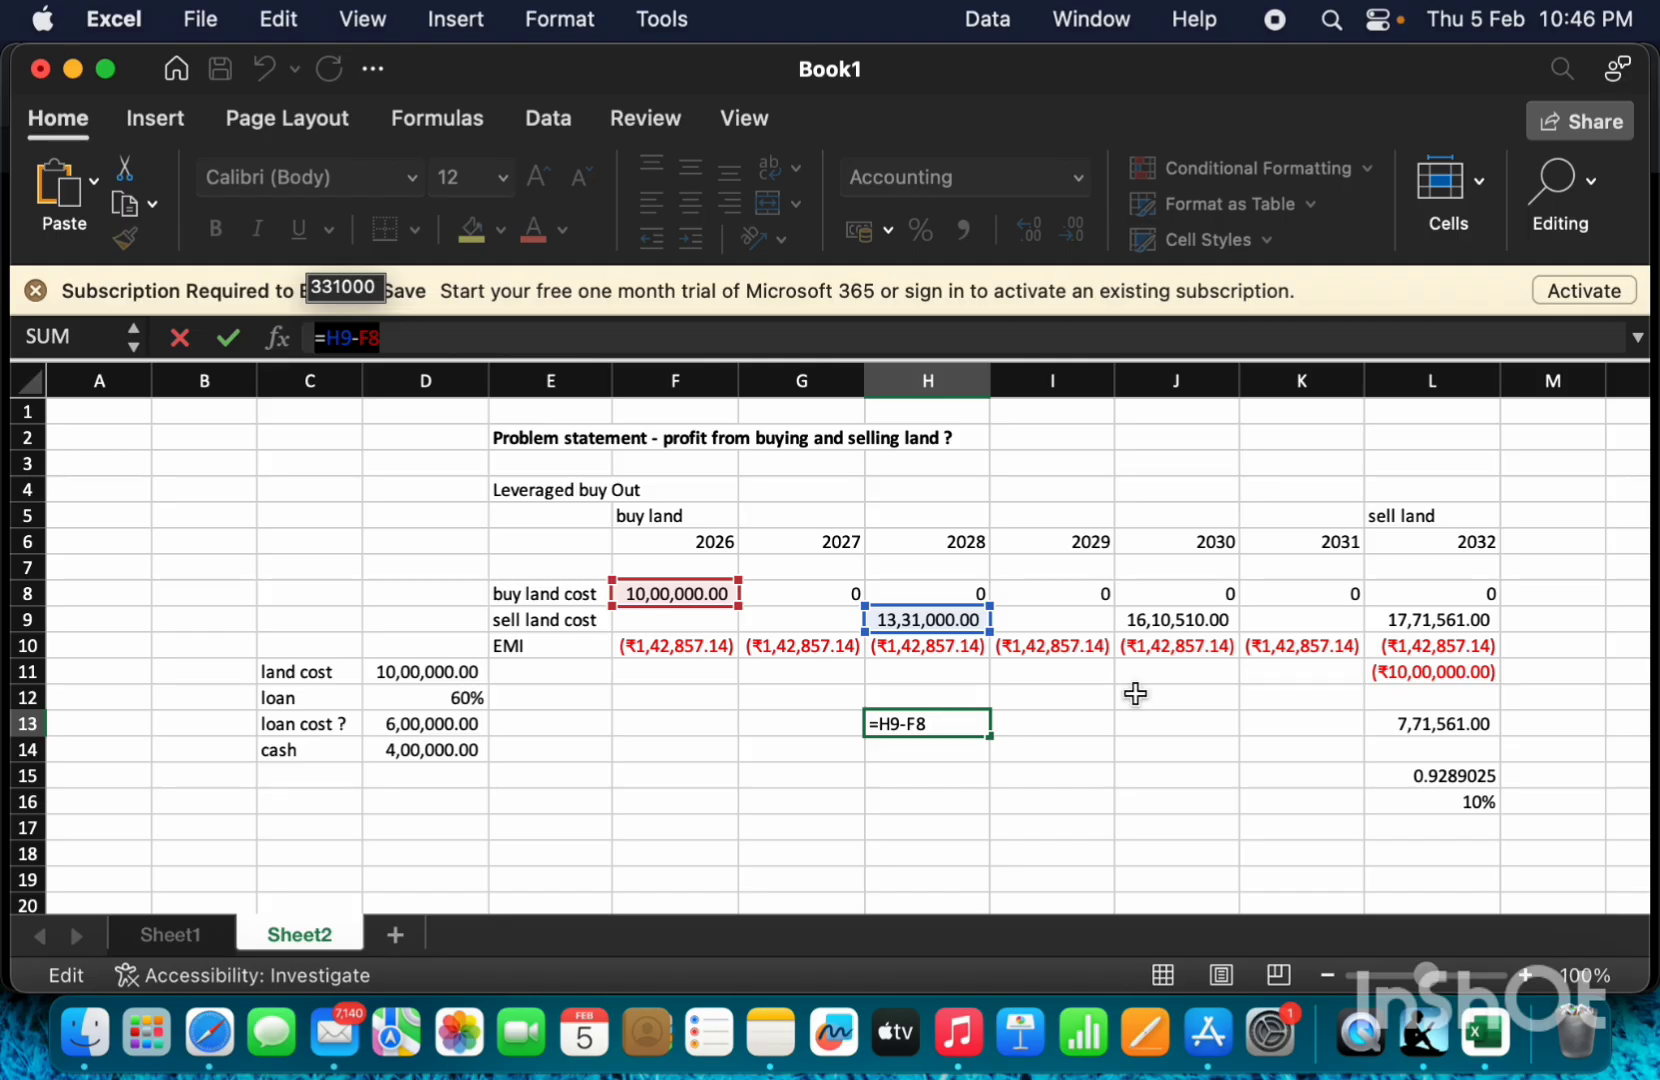
pyautogui.press('Escape')
pyautogui.click(1190, 716)
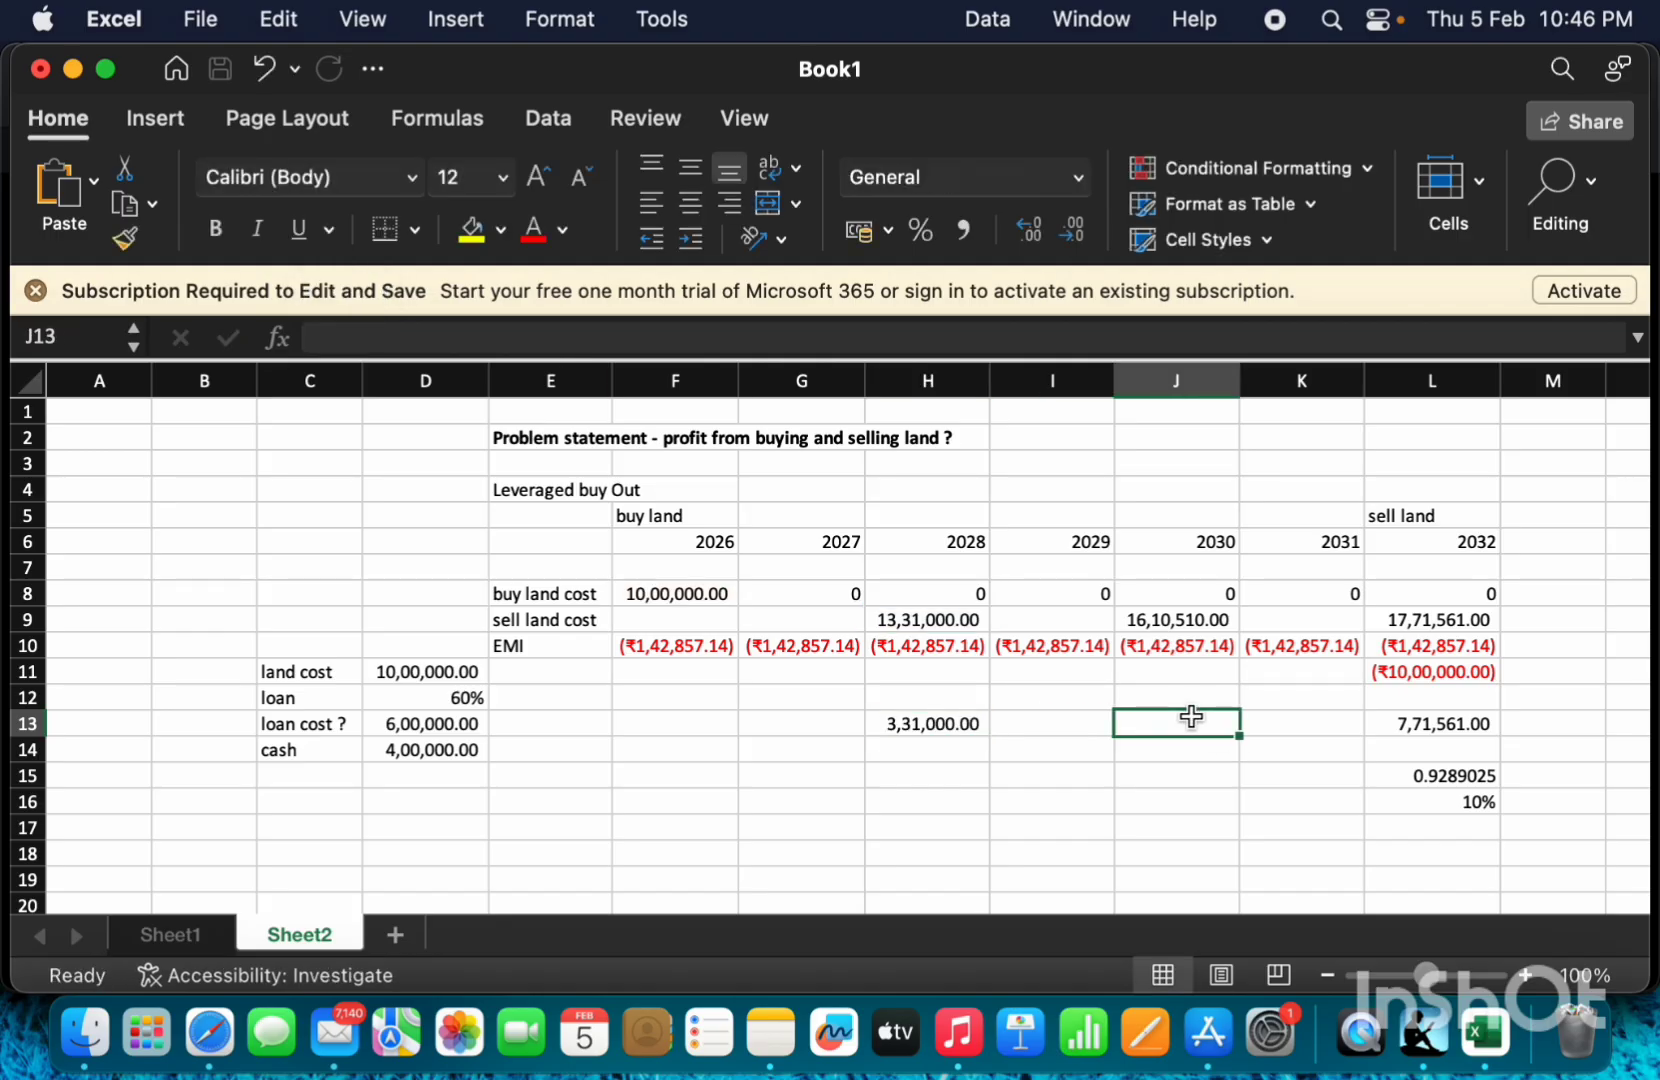
pyautogui.press('F1')
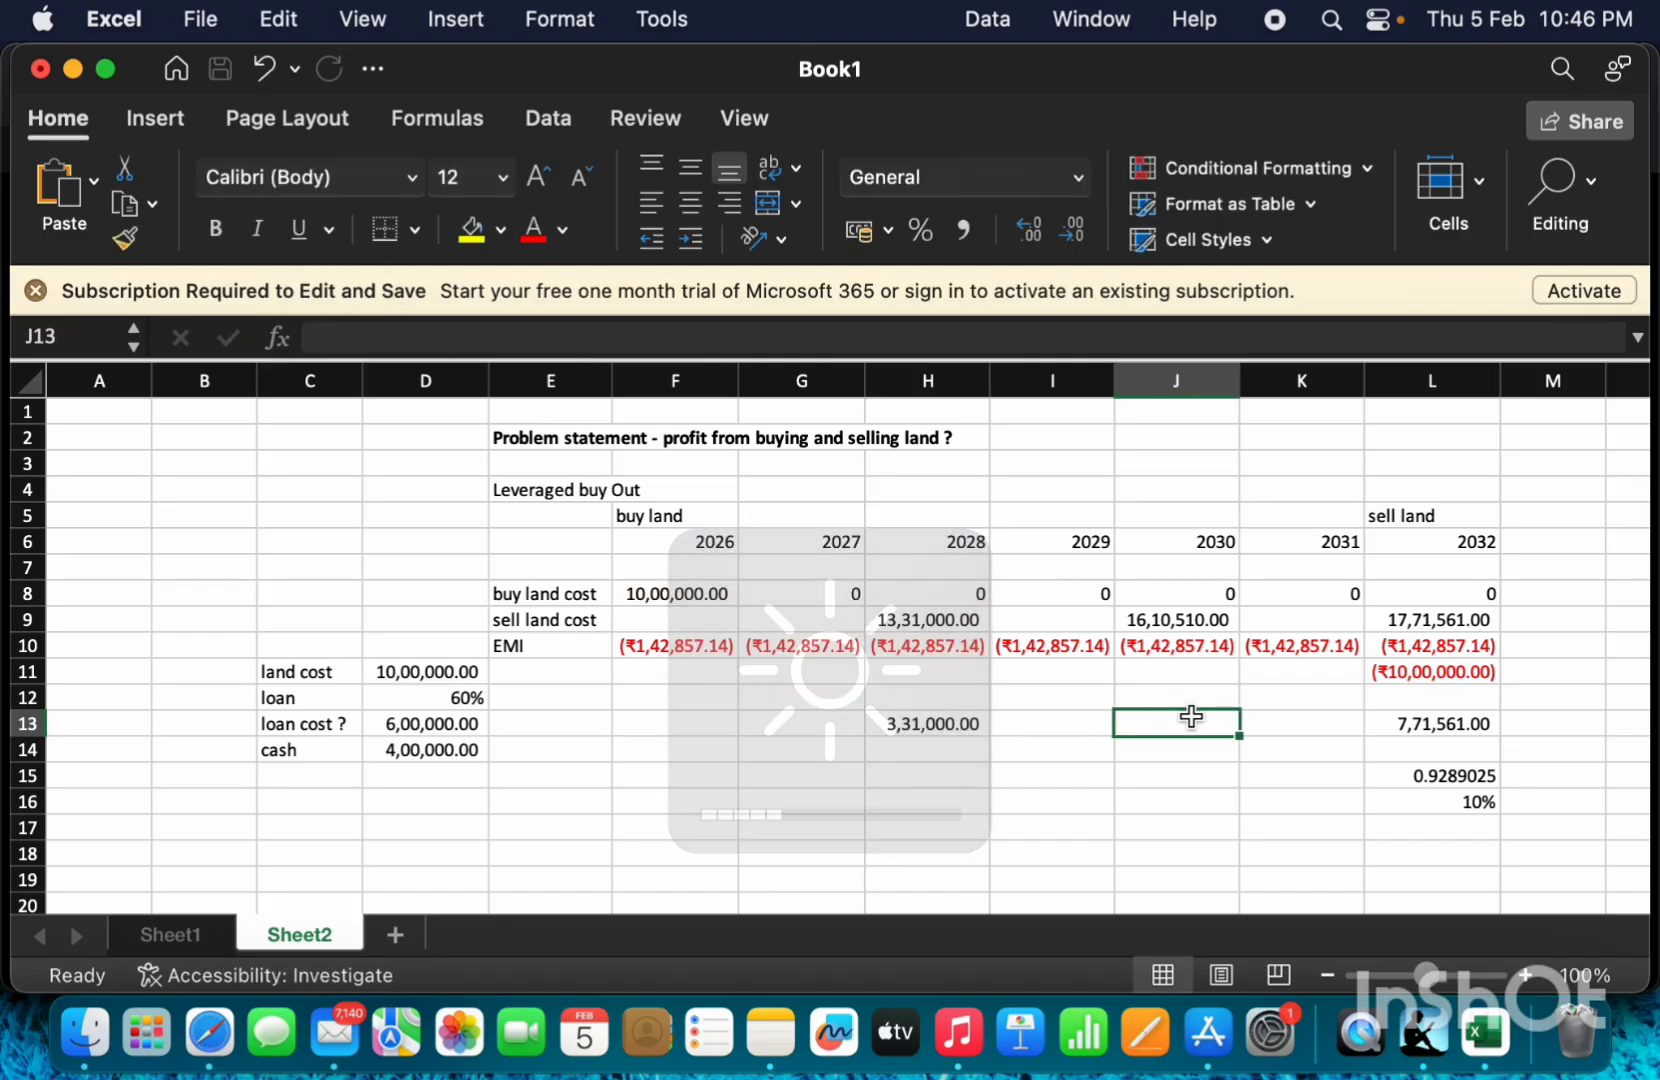
pyautogui.click(852, 336)
pyautogui.write('=H9-F8')
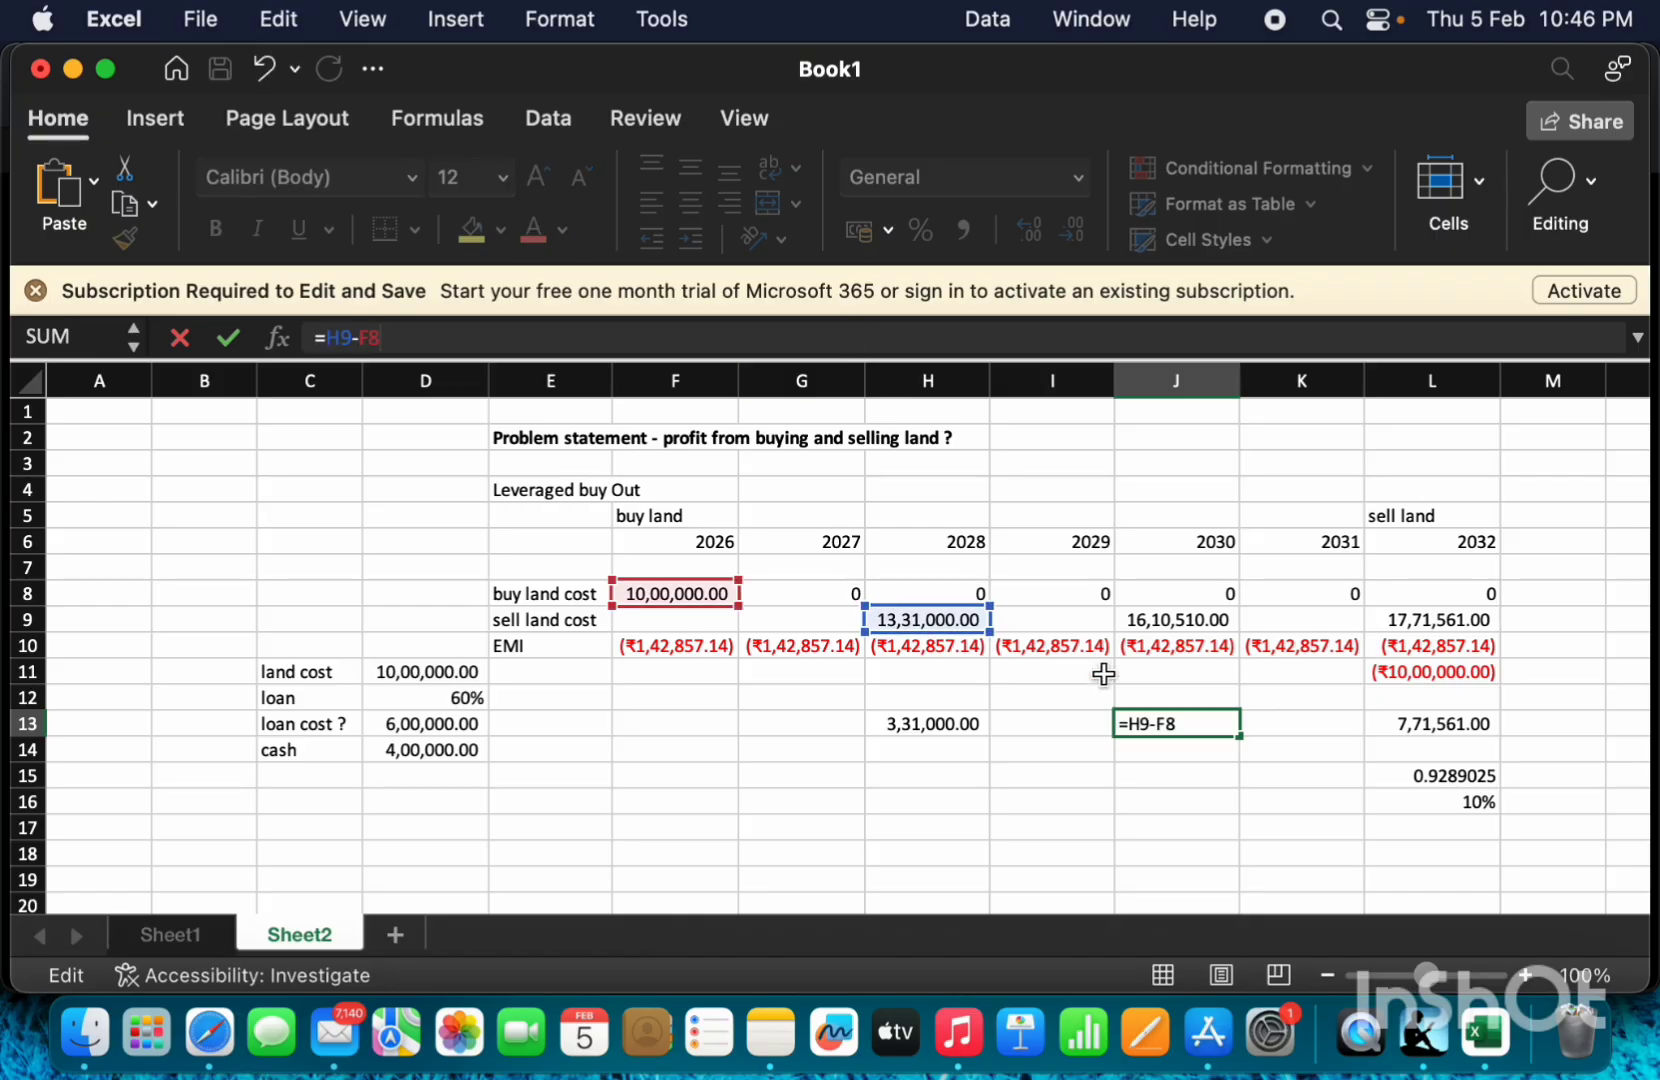
pyautogui.click(1160, 625)
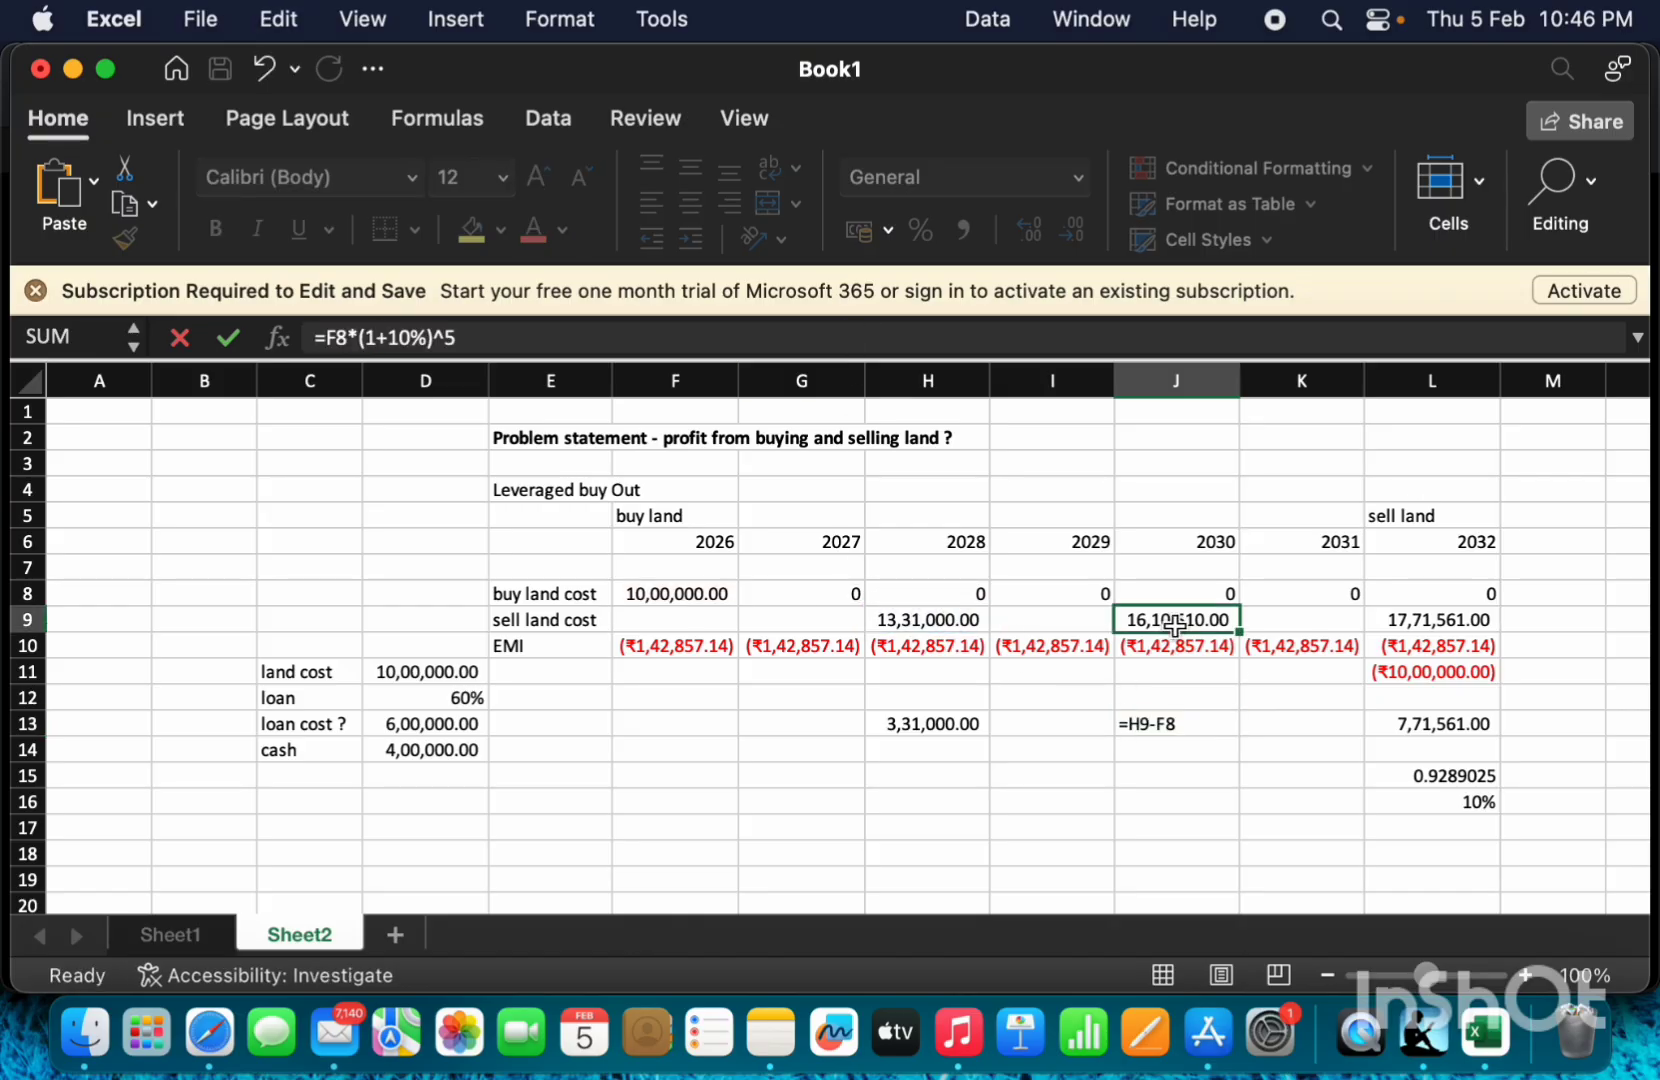
pyautogui.click(1177, 727)
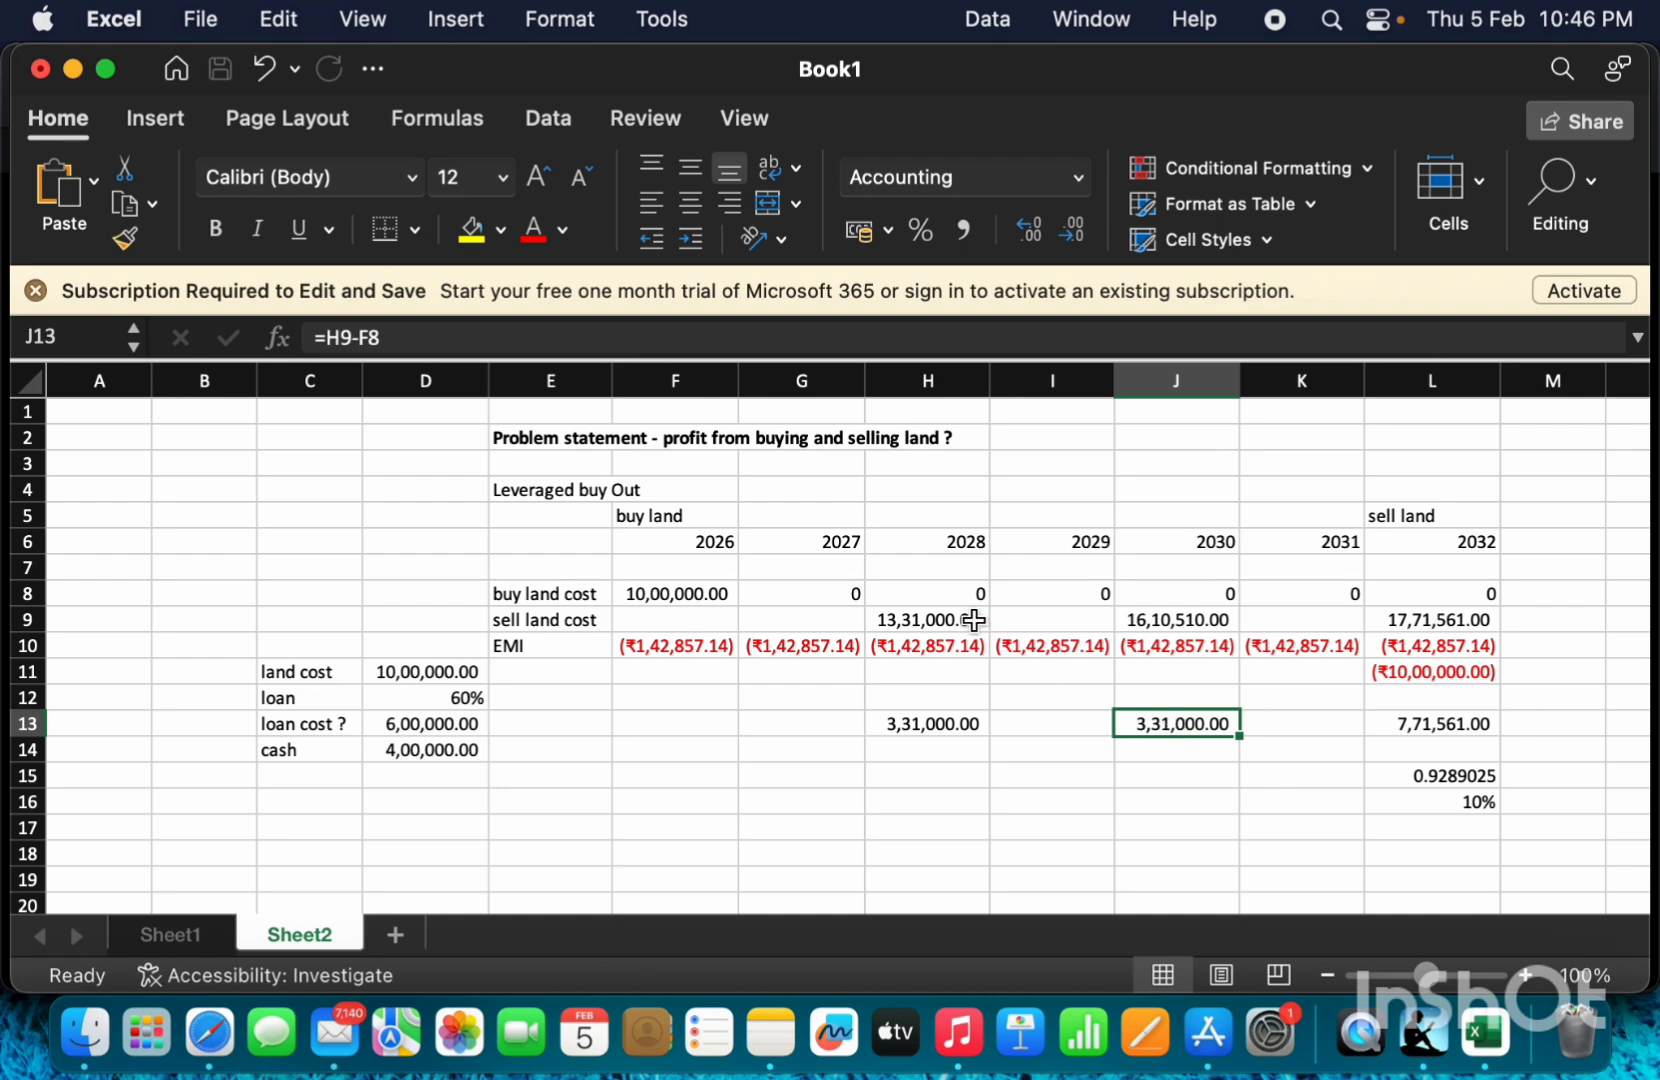
# Correct the 2030 profit formula in J13 to =J9-F8.
pyautogui.press('XF86MonBrightnessDown')
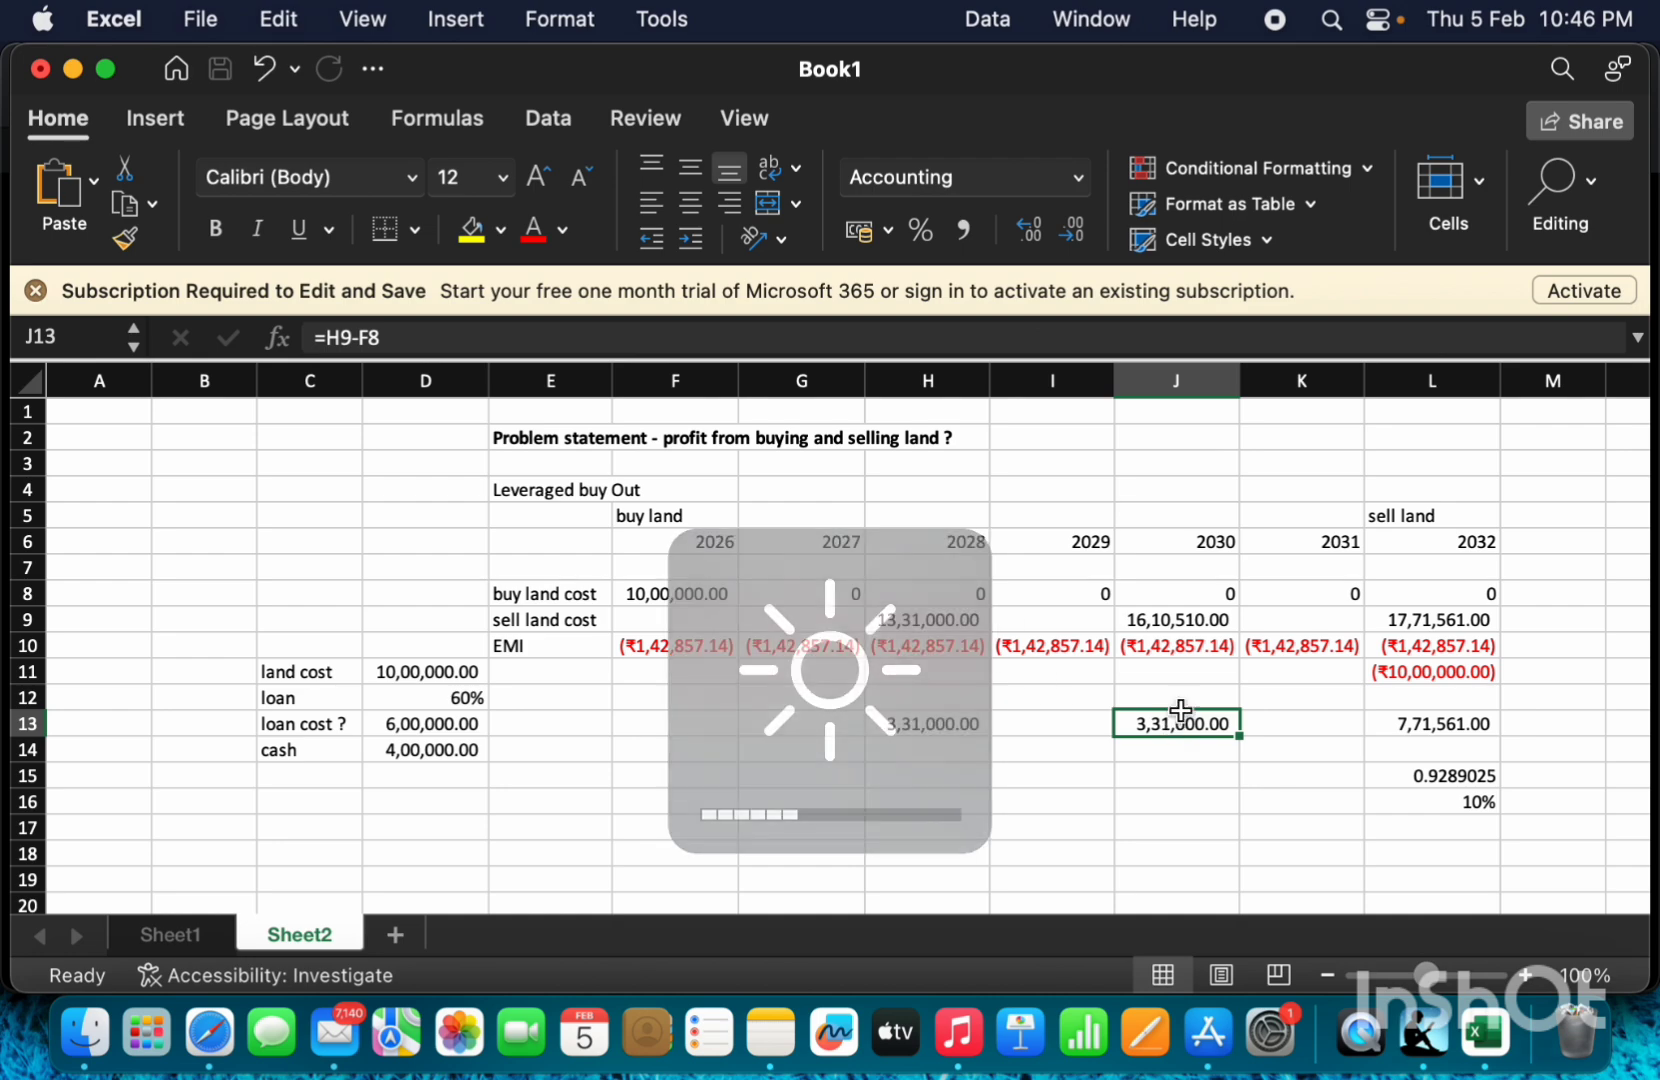
pyautogui.click(511, 336)
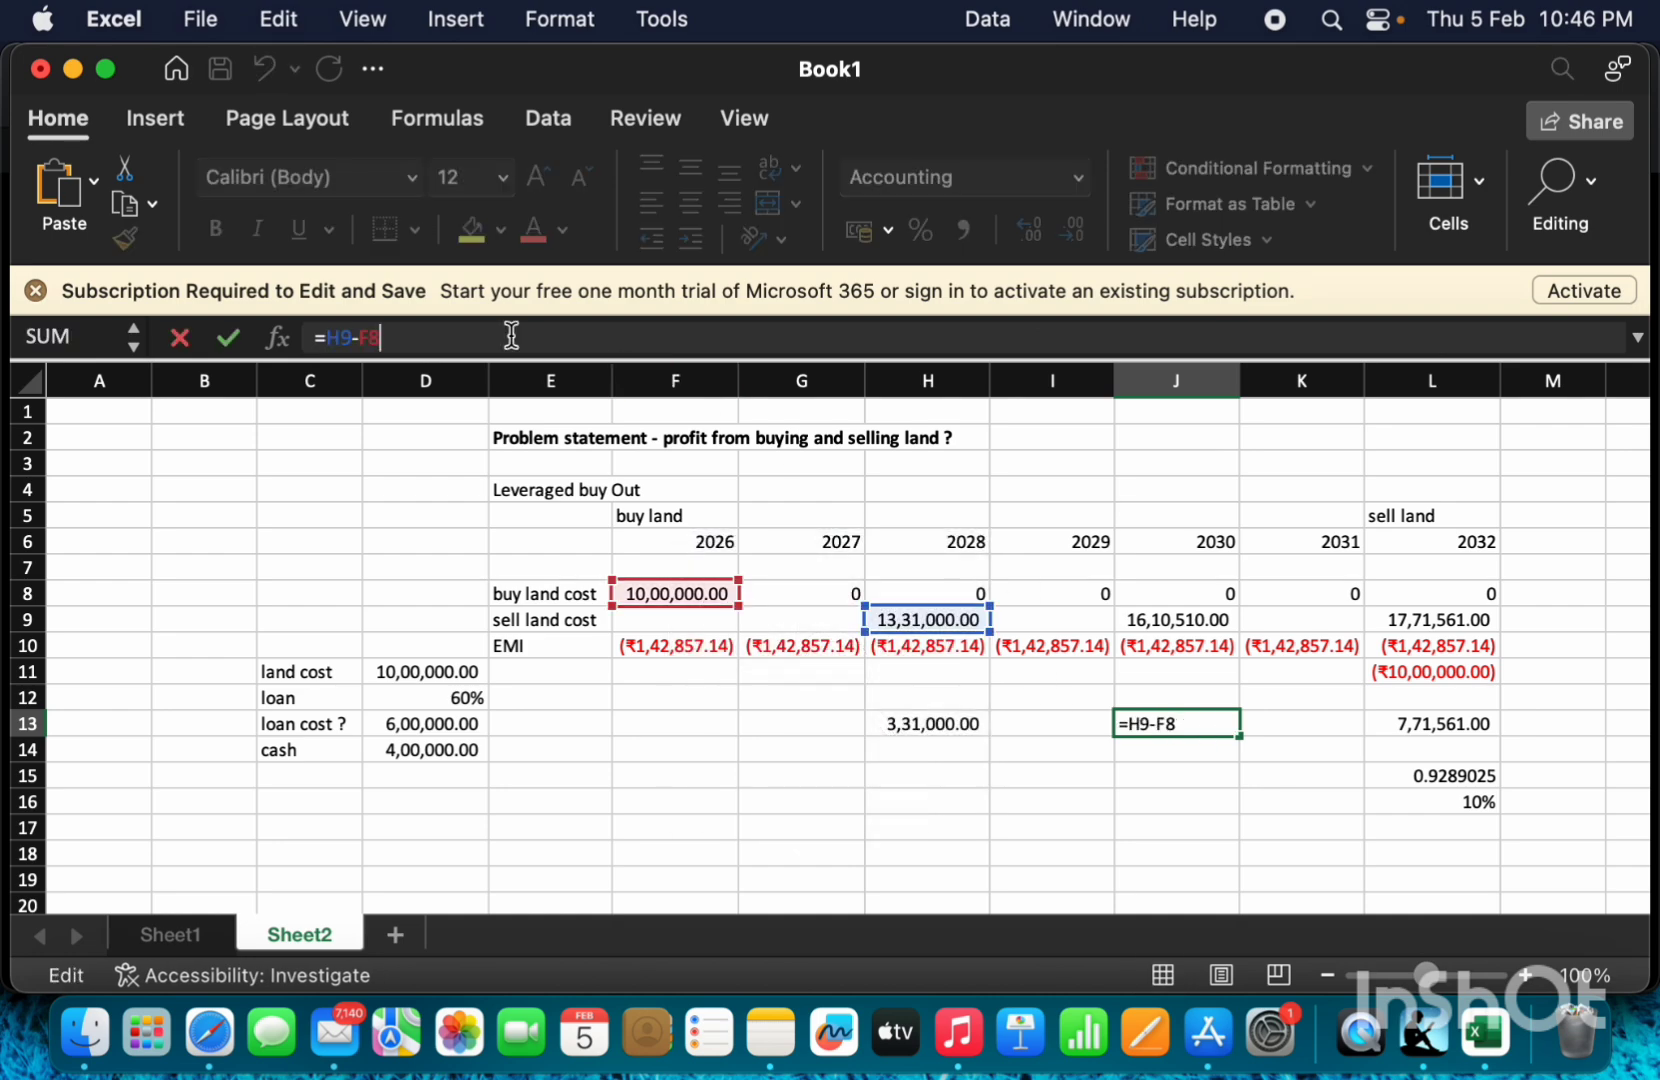
pyautogui.press('Left')
pyautogui.press('Left')
pyautogui.press('Left')
pyautogui.press('BackSpace')
pyautogui.press('BackSpace')
pyautogui.write('J9')
pyautogui.press('Return')
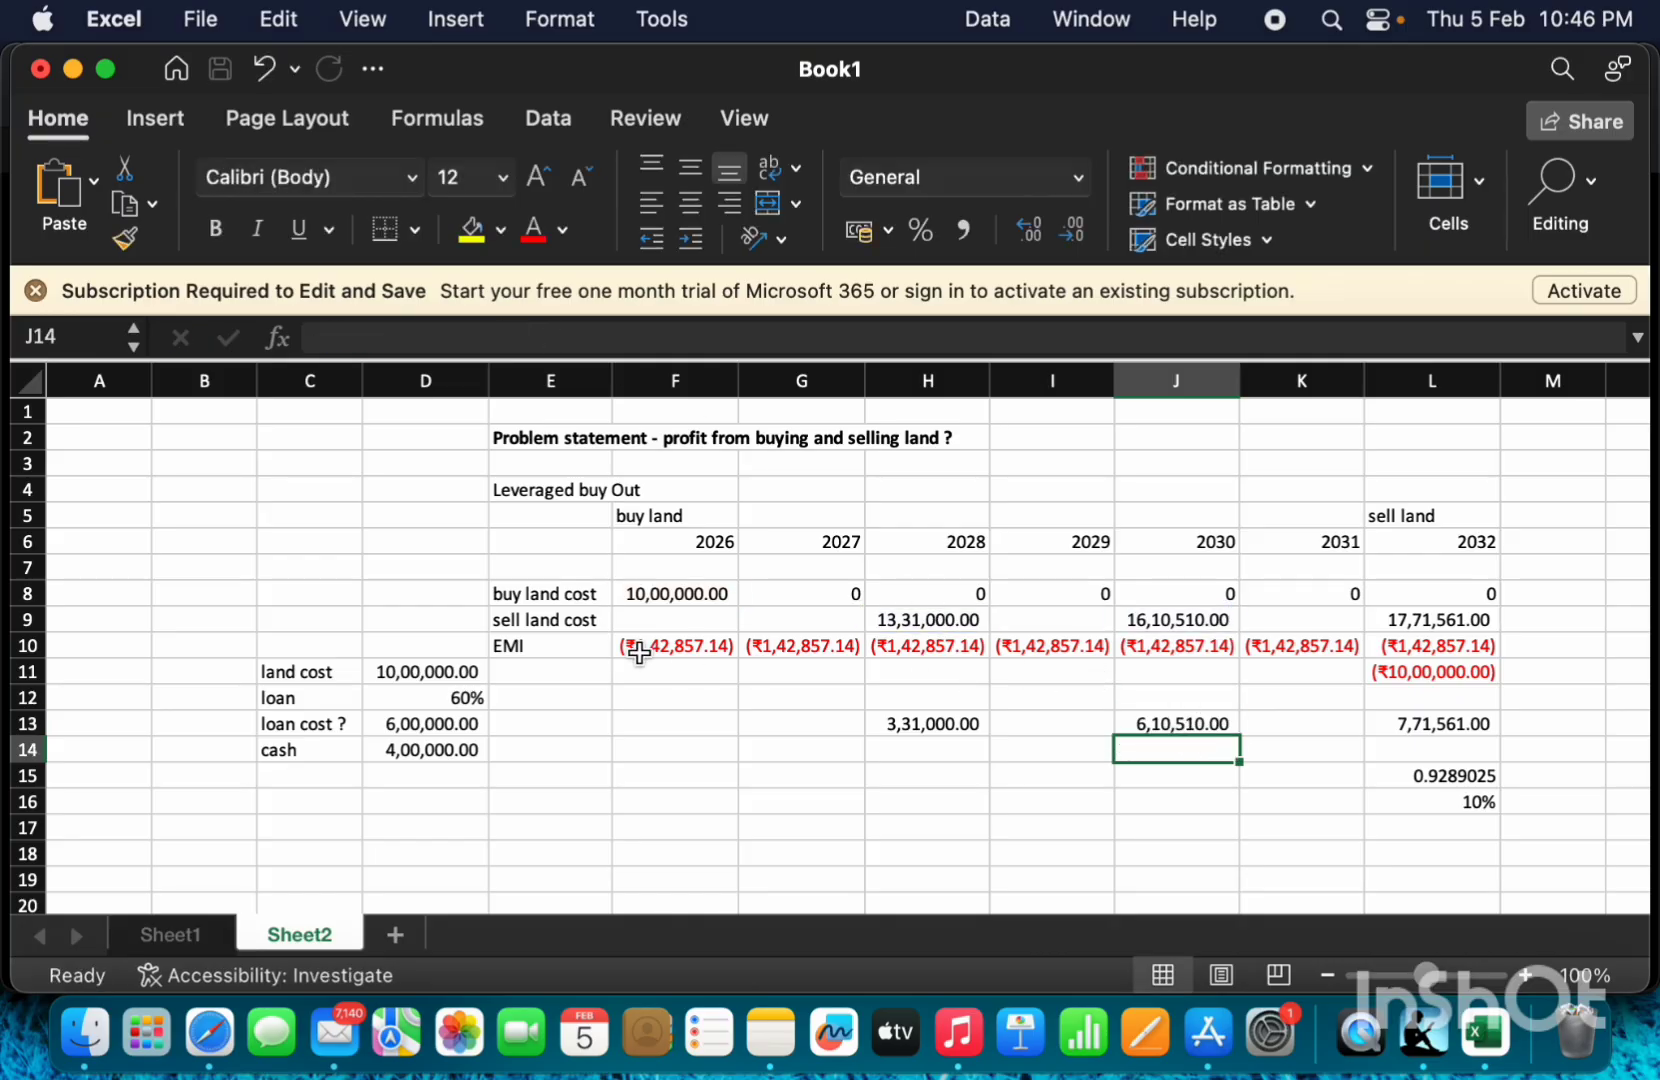
# Total the EMI payments from 2026 to 2030 in J12 with a SUM over F10:J10.
pyautogui.click(1186, 701)
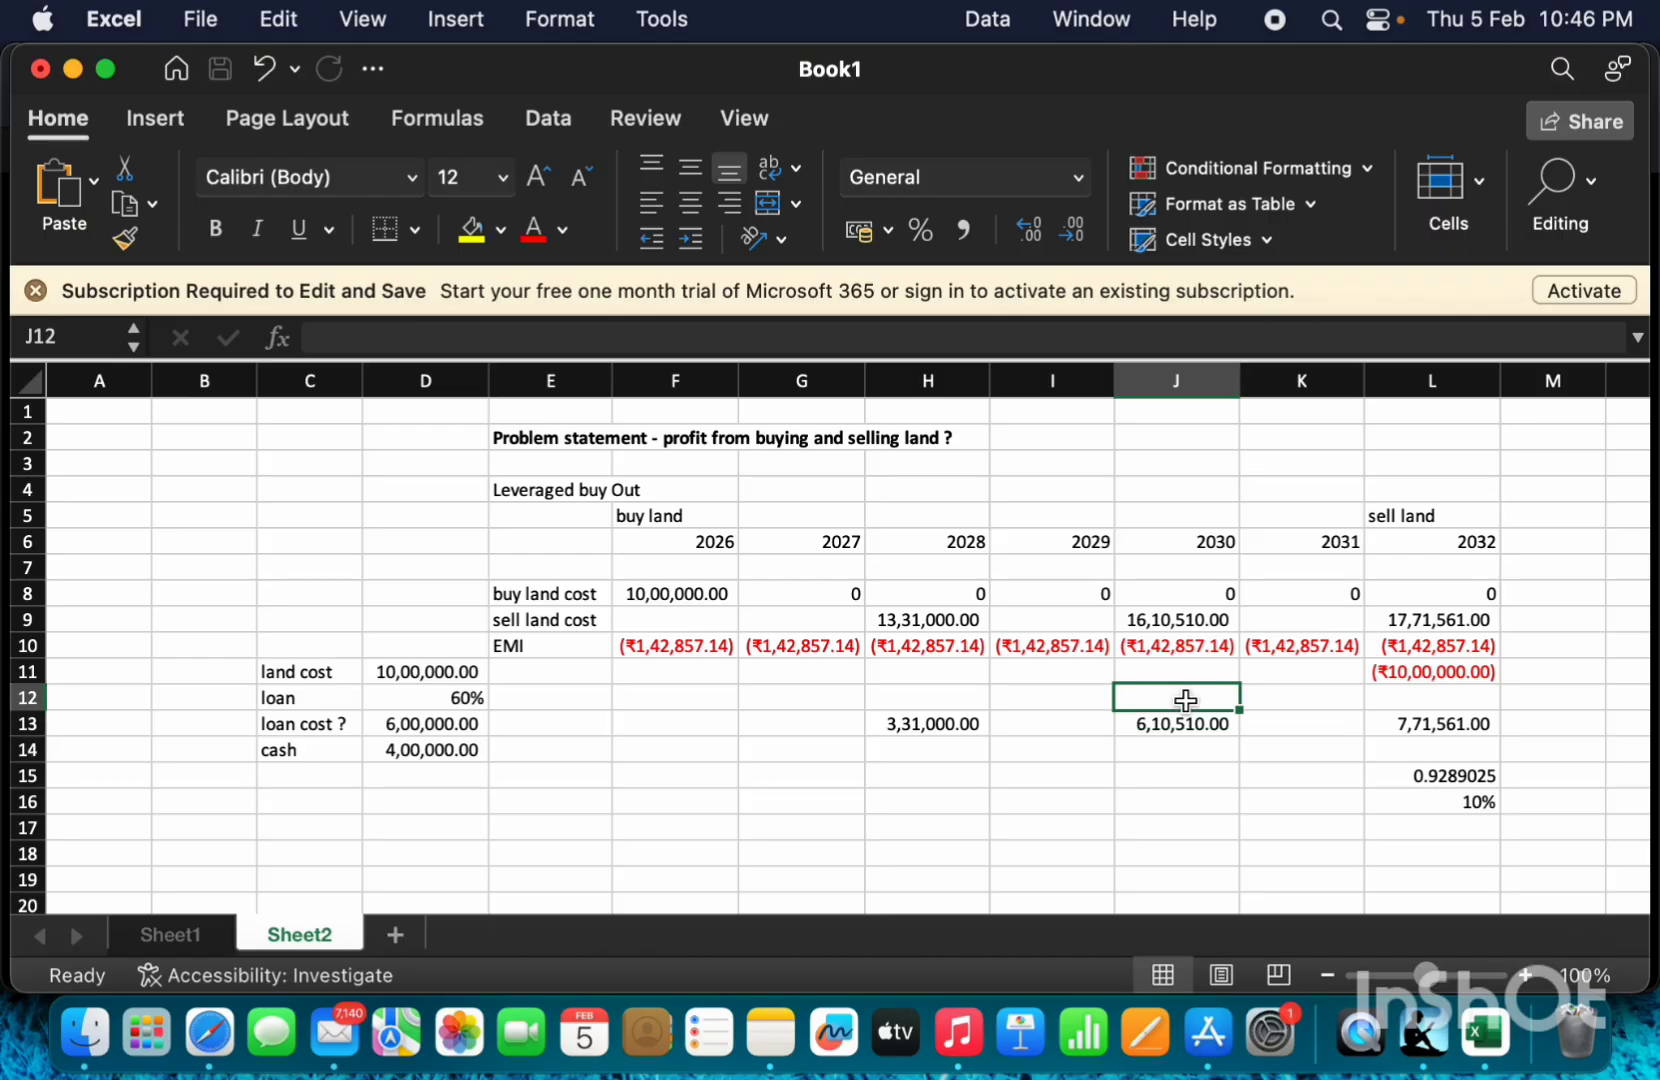
pyautogui.write('=SUM(')
pyautogui.press('Up')
pyautogui.press('Up')
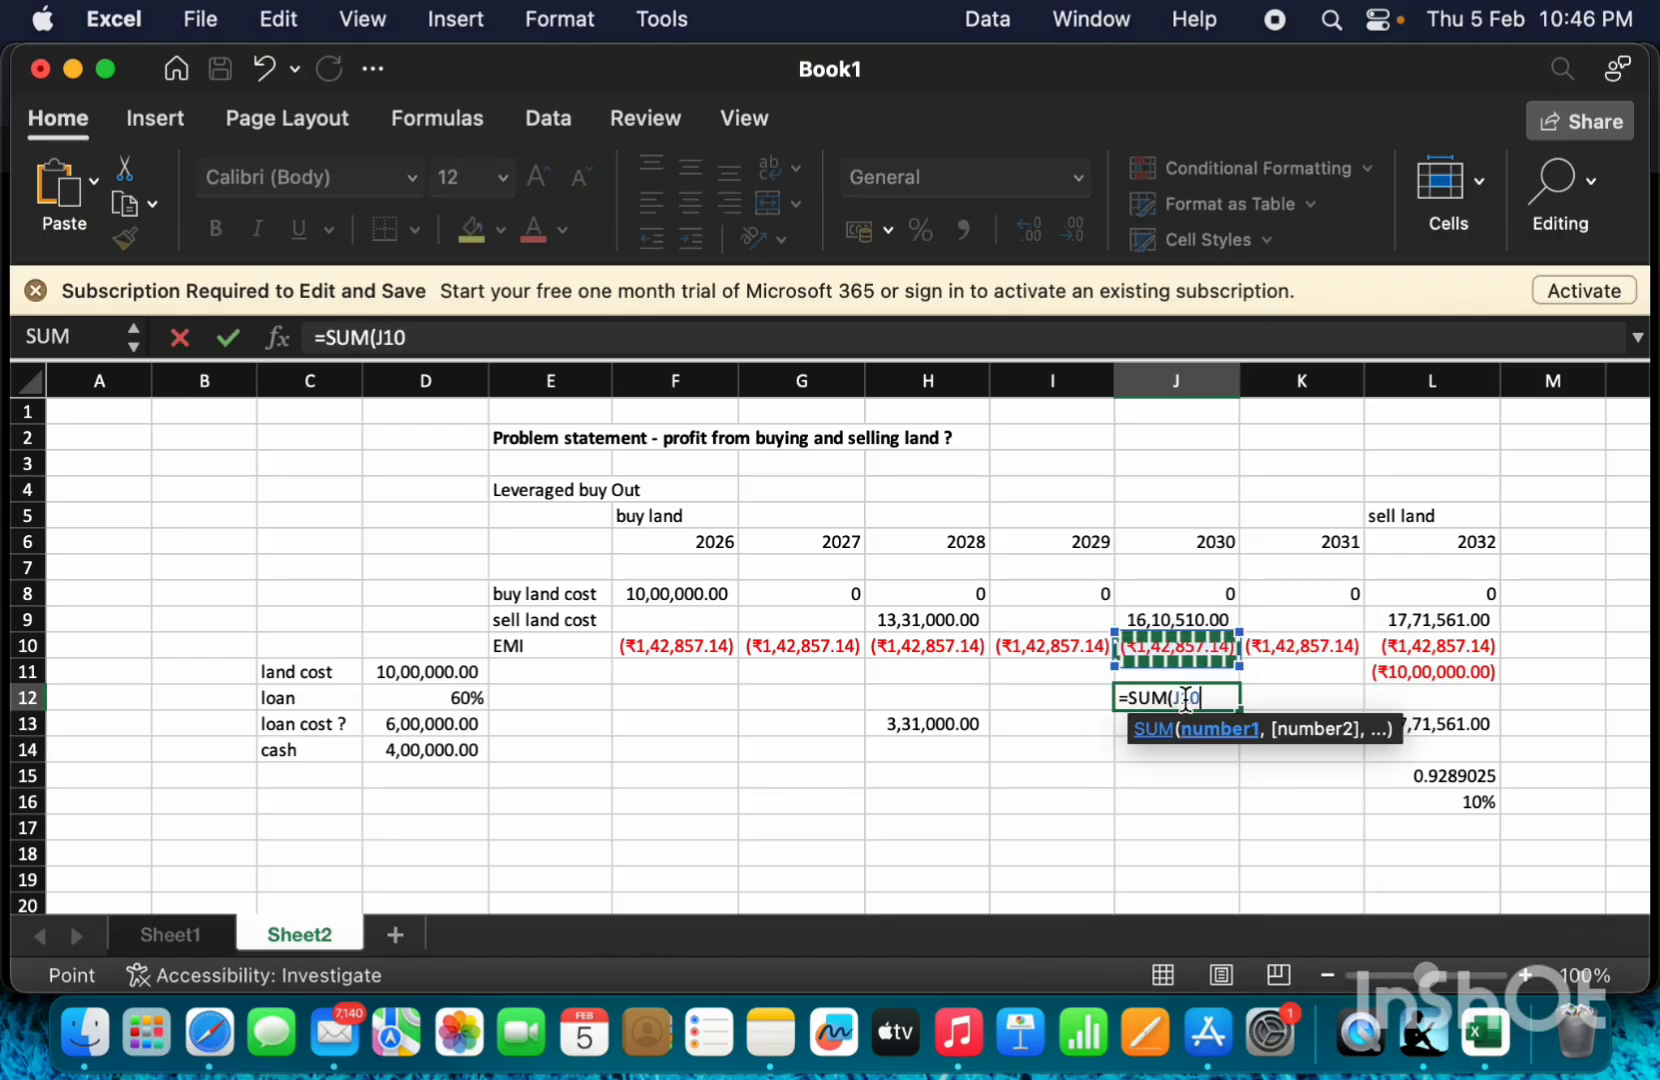
pyautogui.hotkey('shift', 'Left')
pyautogui.hotkey('shift', 'Left')
pyautogui.hotkey('shift', 'Left')
pyautogui.hotkey('shift', 'Left')
pyautogui.press('Return')
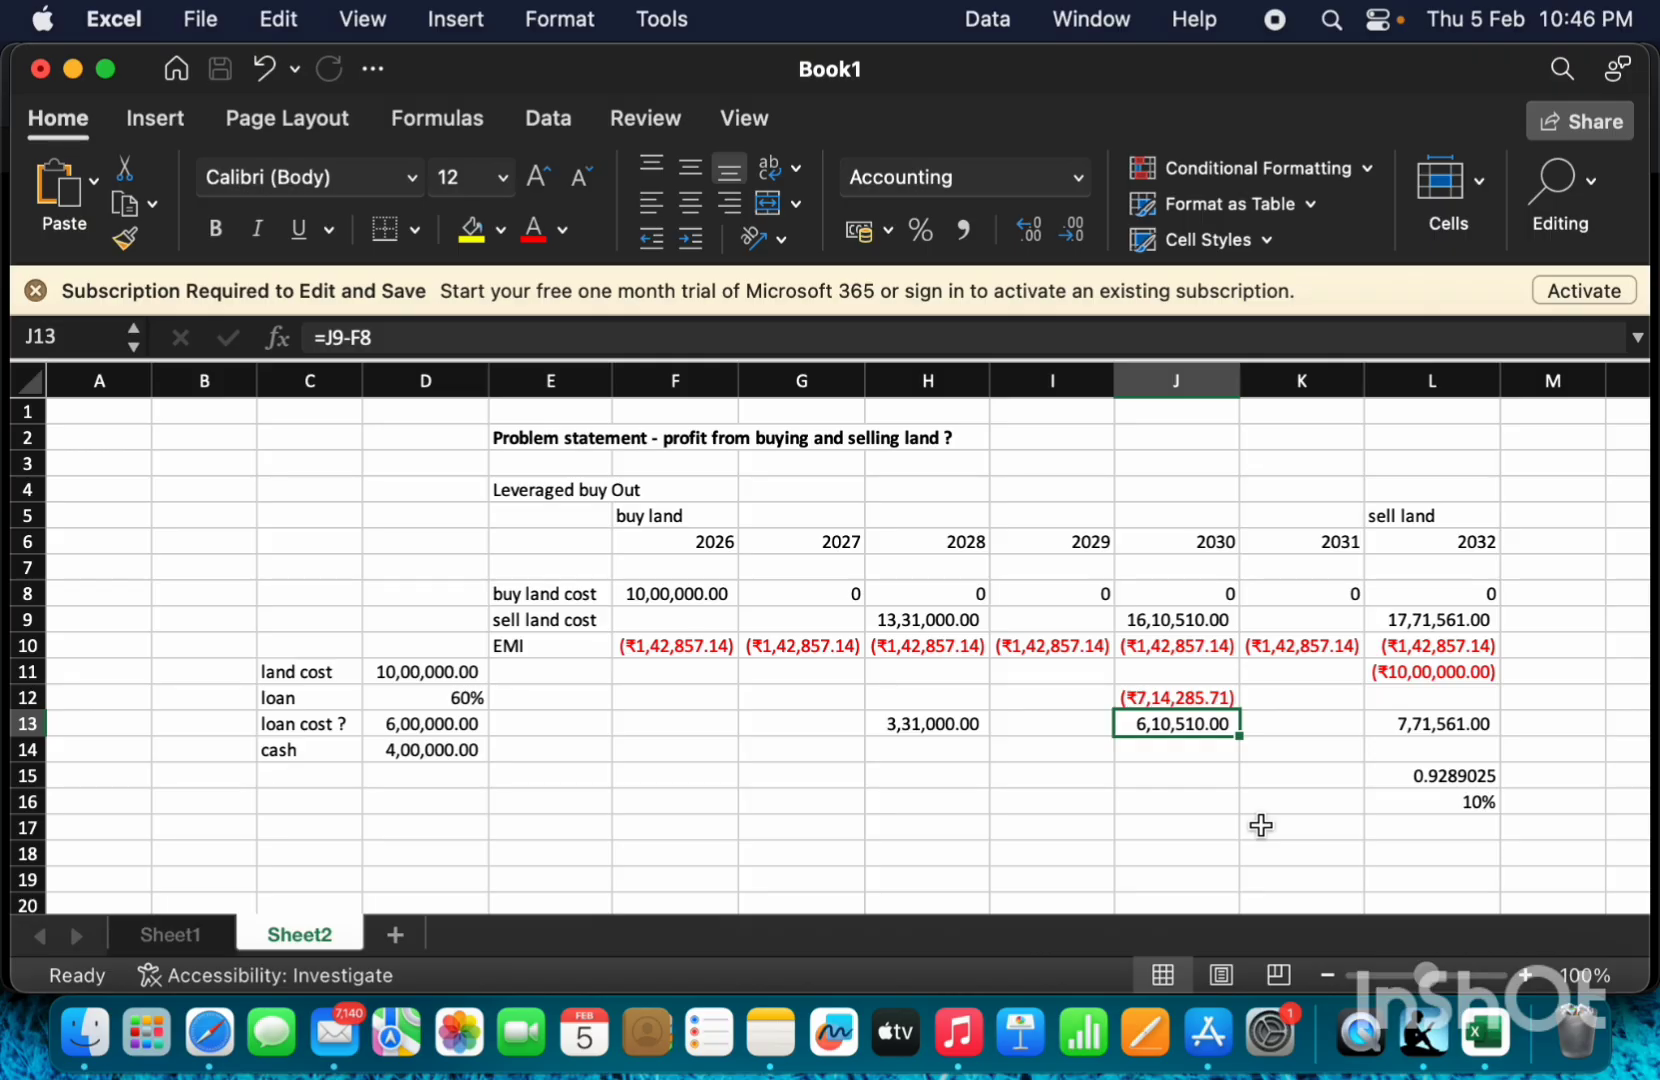
pyautogui.press('Down')
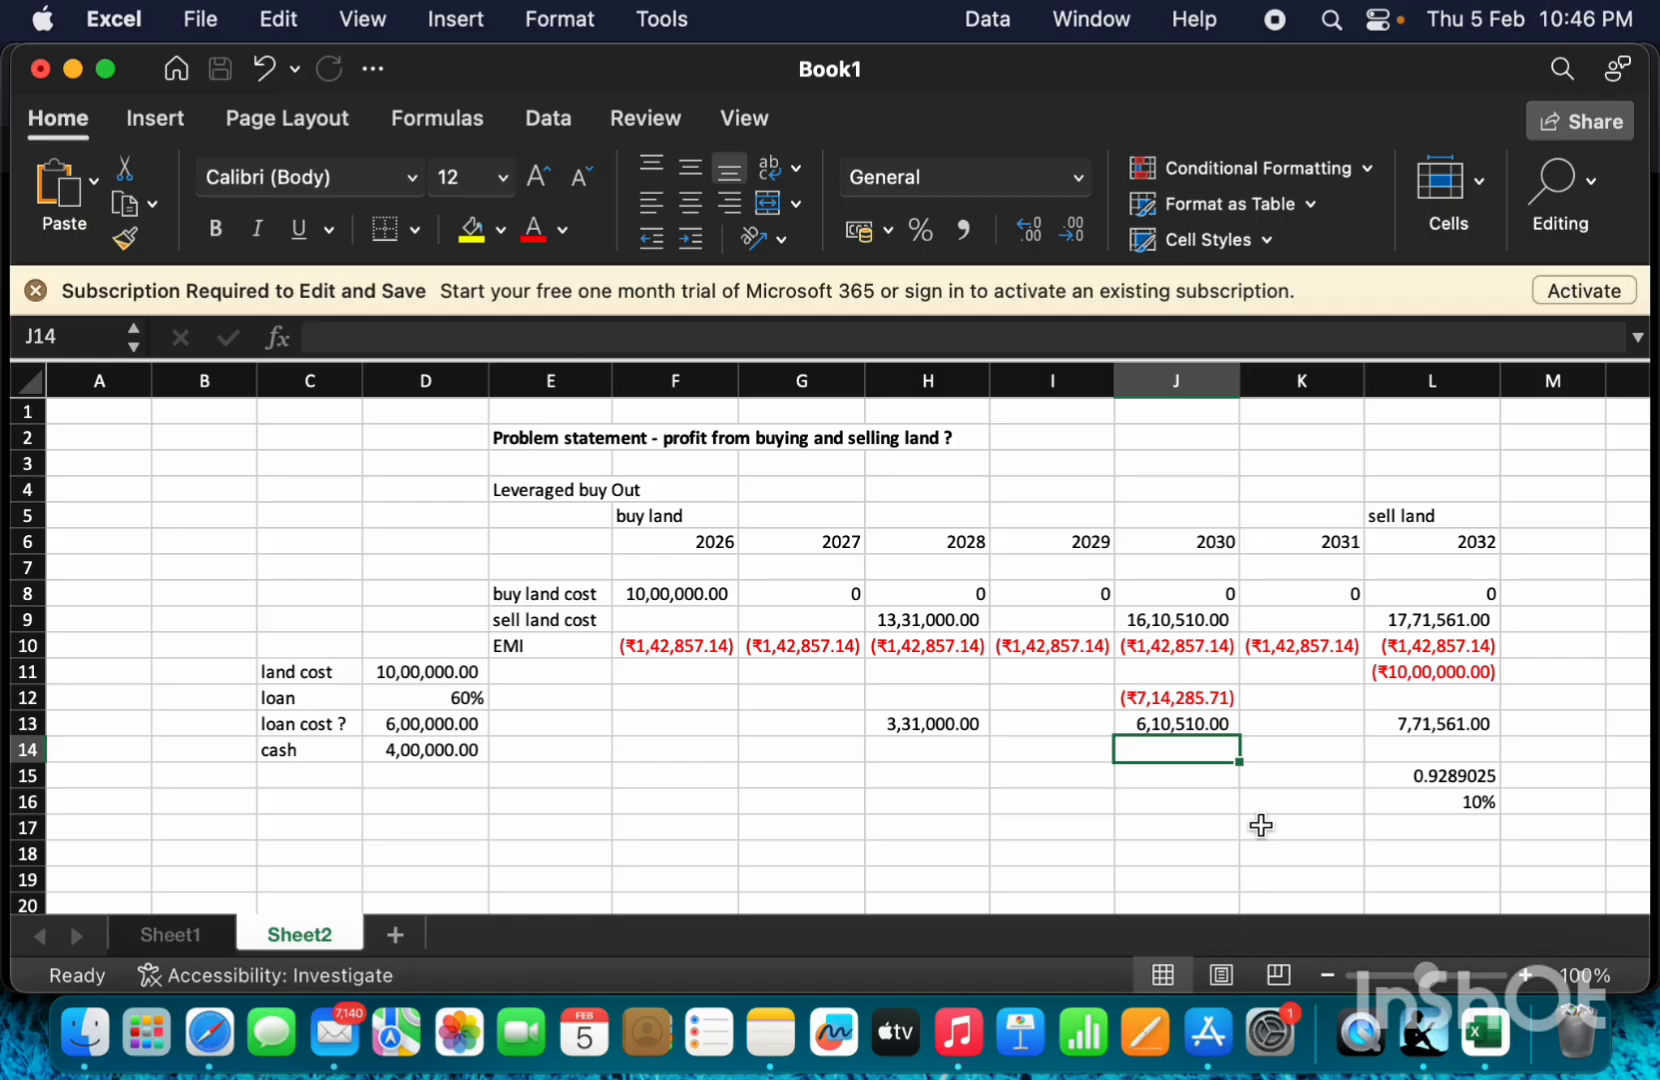
# Examine the cash amount formula in D14 and the 2032 selling price and EMI formulas in L9 and L10.
pyautogui.press('Left')
pyautogui.press('Left')
pyautogui.press('Left')
pyautogui.press('Left')
pyautogui.press('Left')
pyautogui.press('Left')
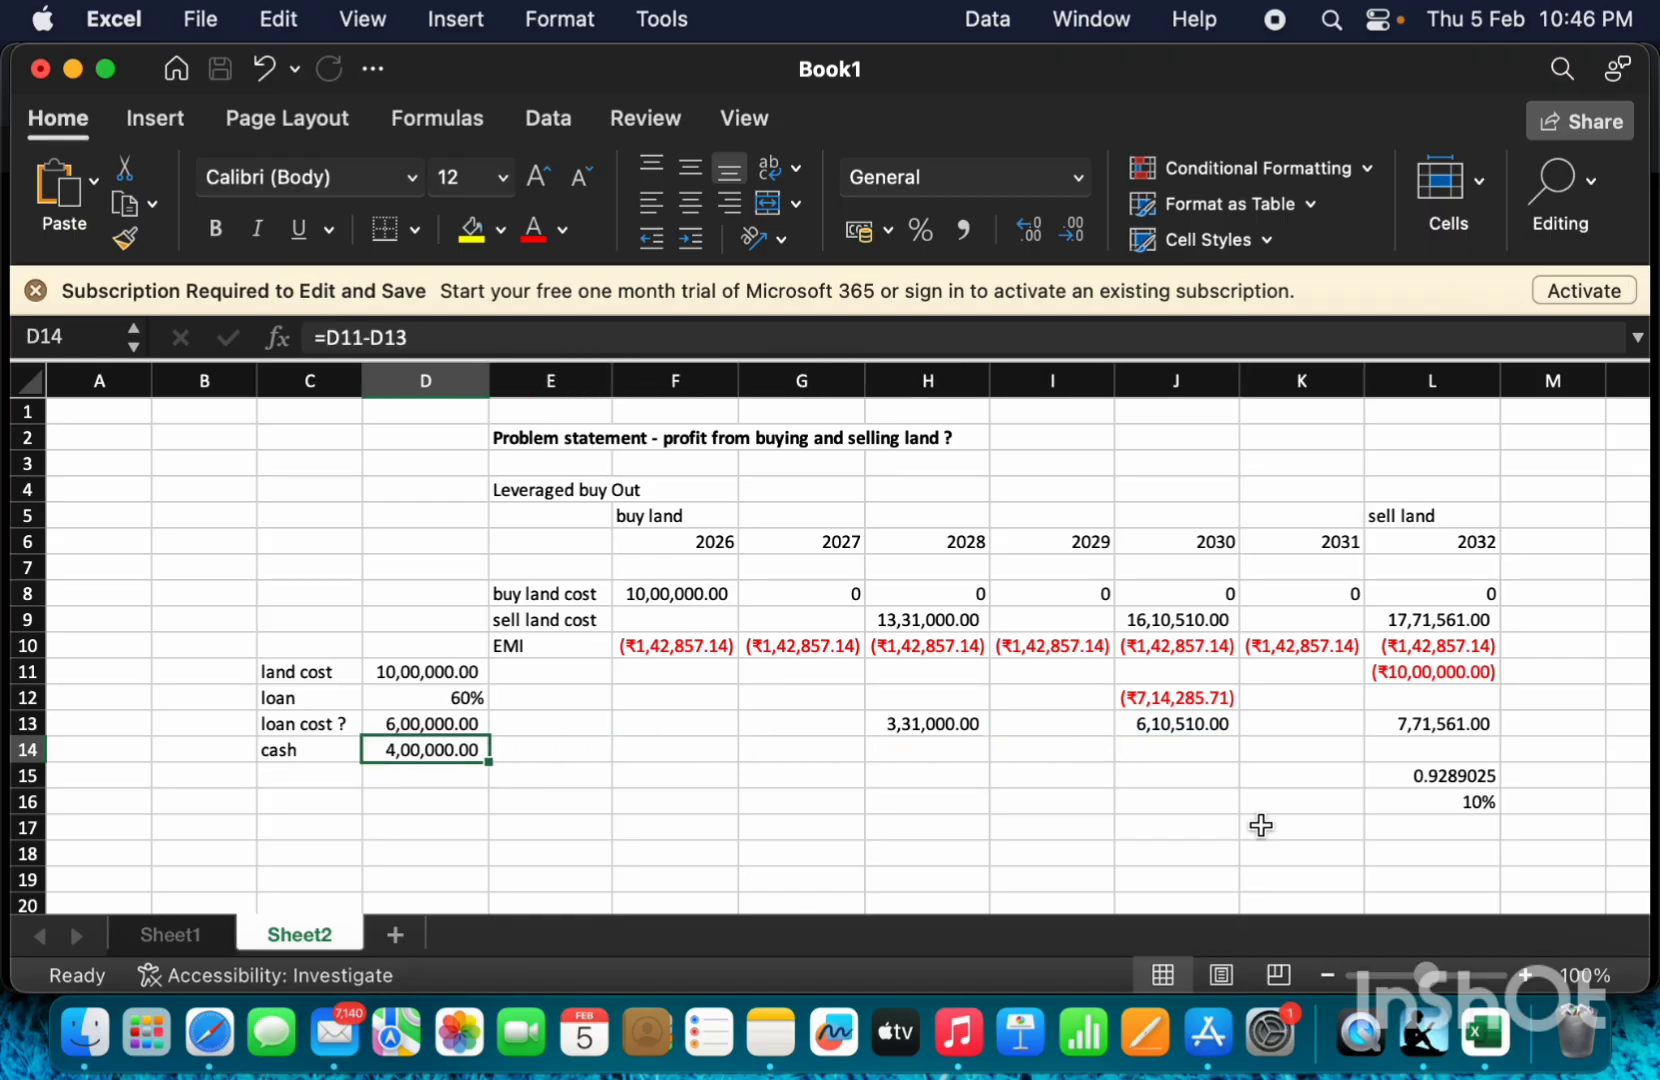
pyautogui.press('Right')
pyautogui.press('Right')
pyautogui.press('Right')
pyautogui.press('Right')
pyautogui.press('Right')
pyautogui.press('Right')
pyautogui.press('Right')
pyautogui.press('Right')
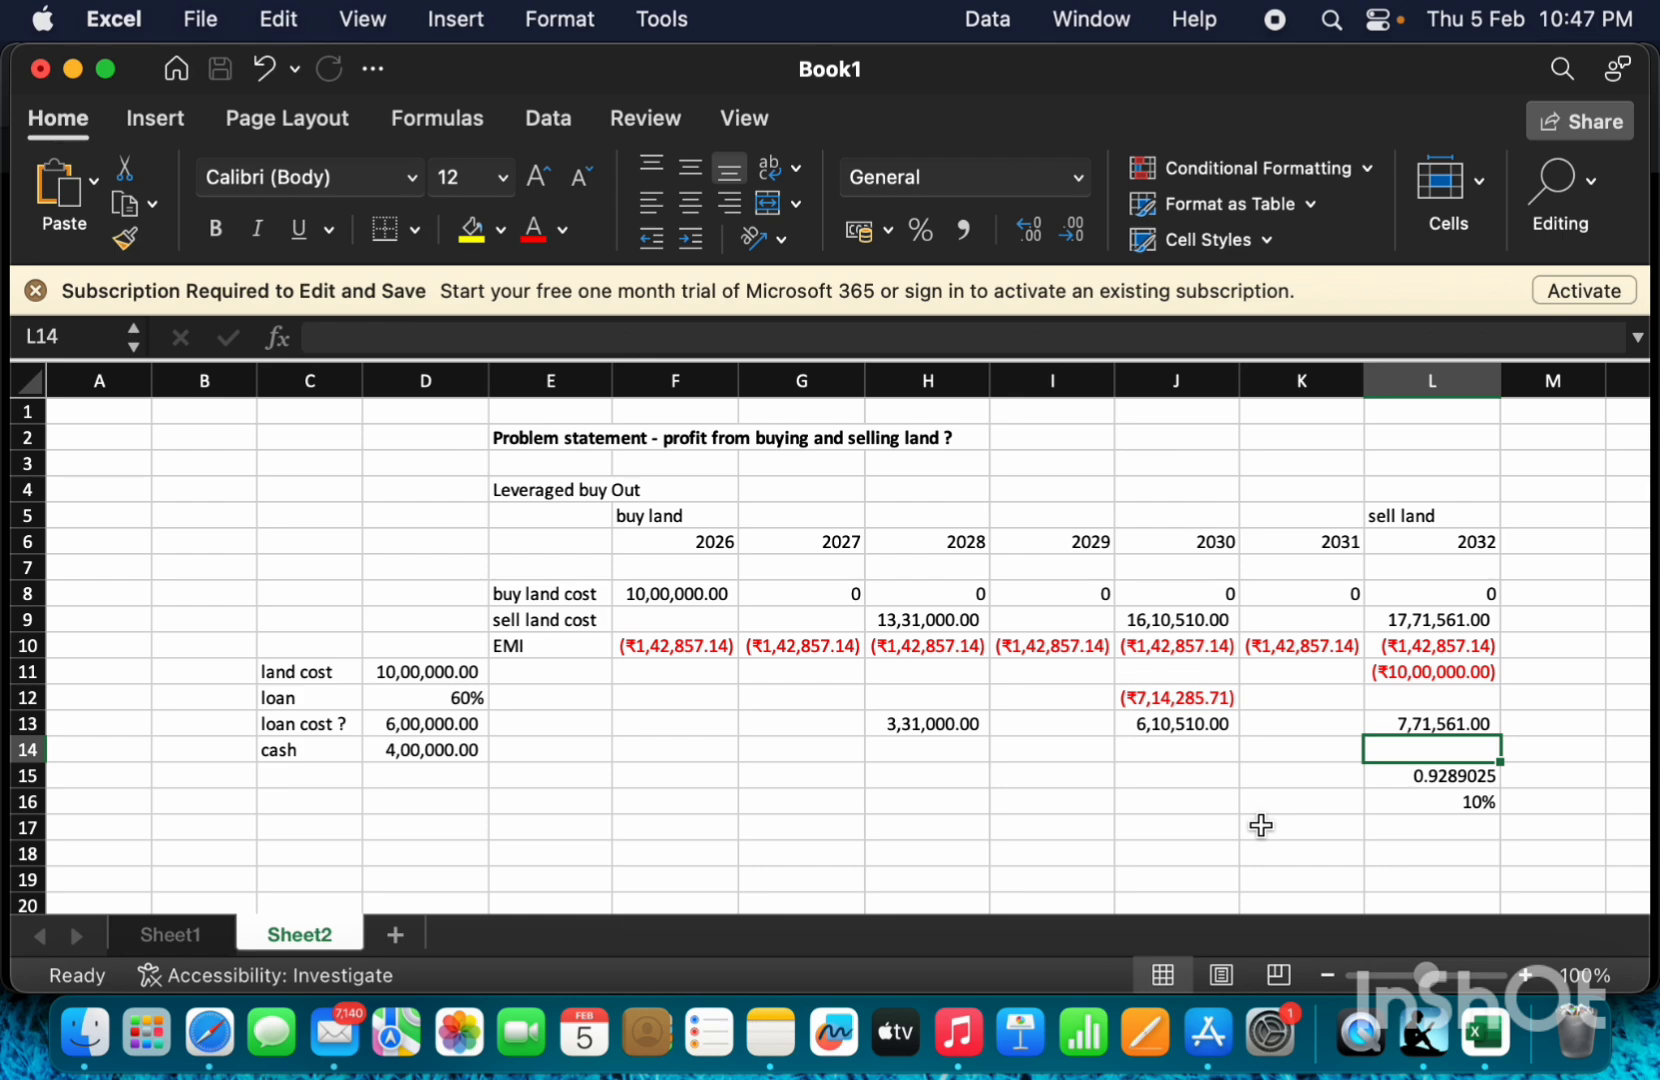
pyautogui.press('Up')
pyautogui.press('Up')
pyautogui.press('Up')
pyautogui.press('Up')
pyautogui.press('Up')
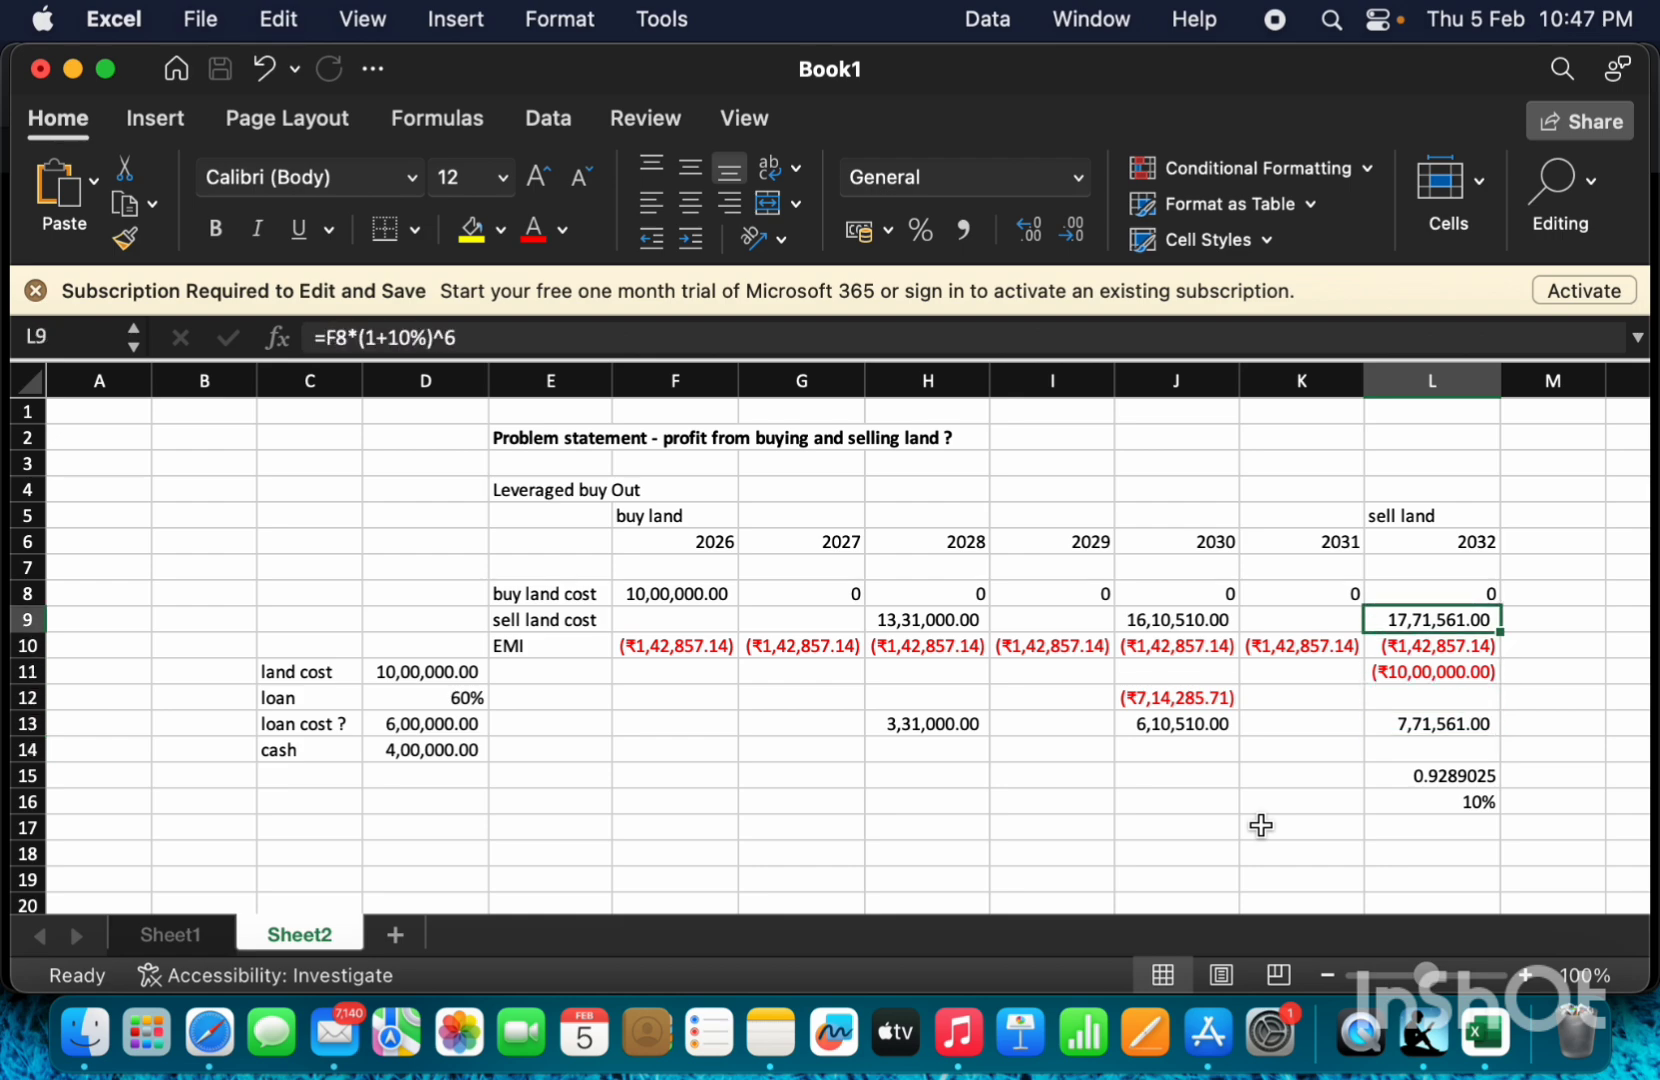
pyautogui.press('Down')
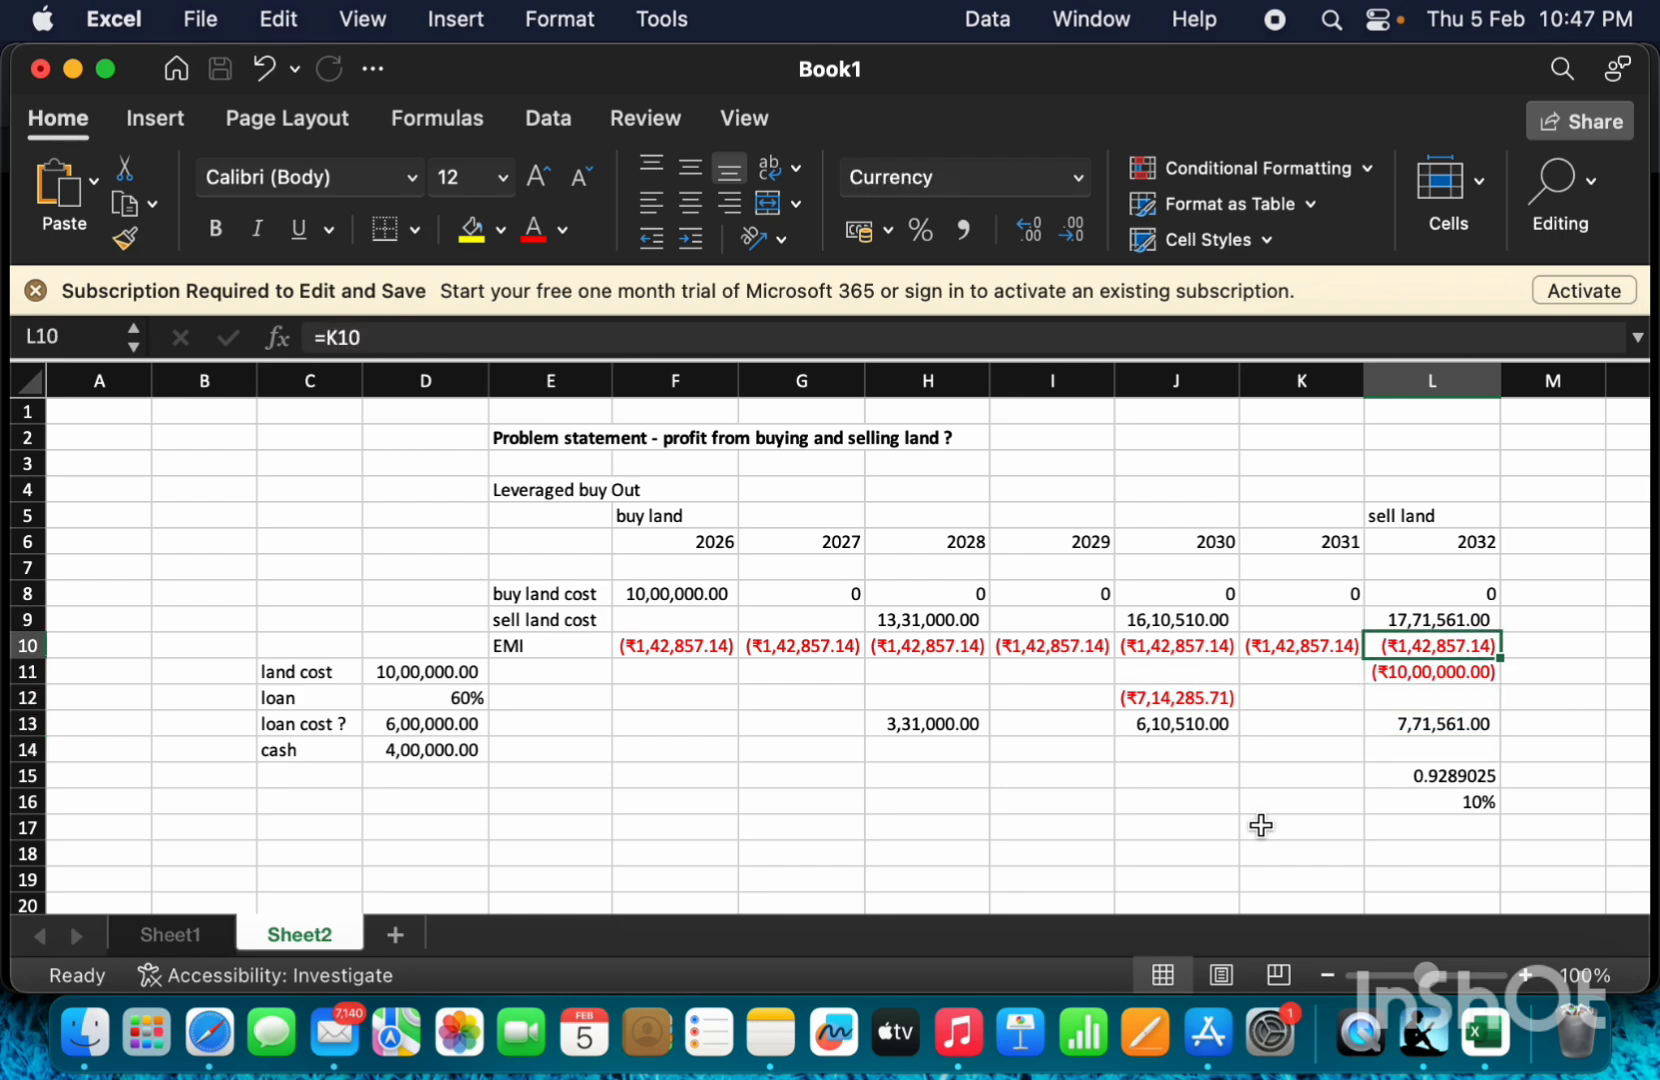
pyautogui.press('Up')
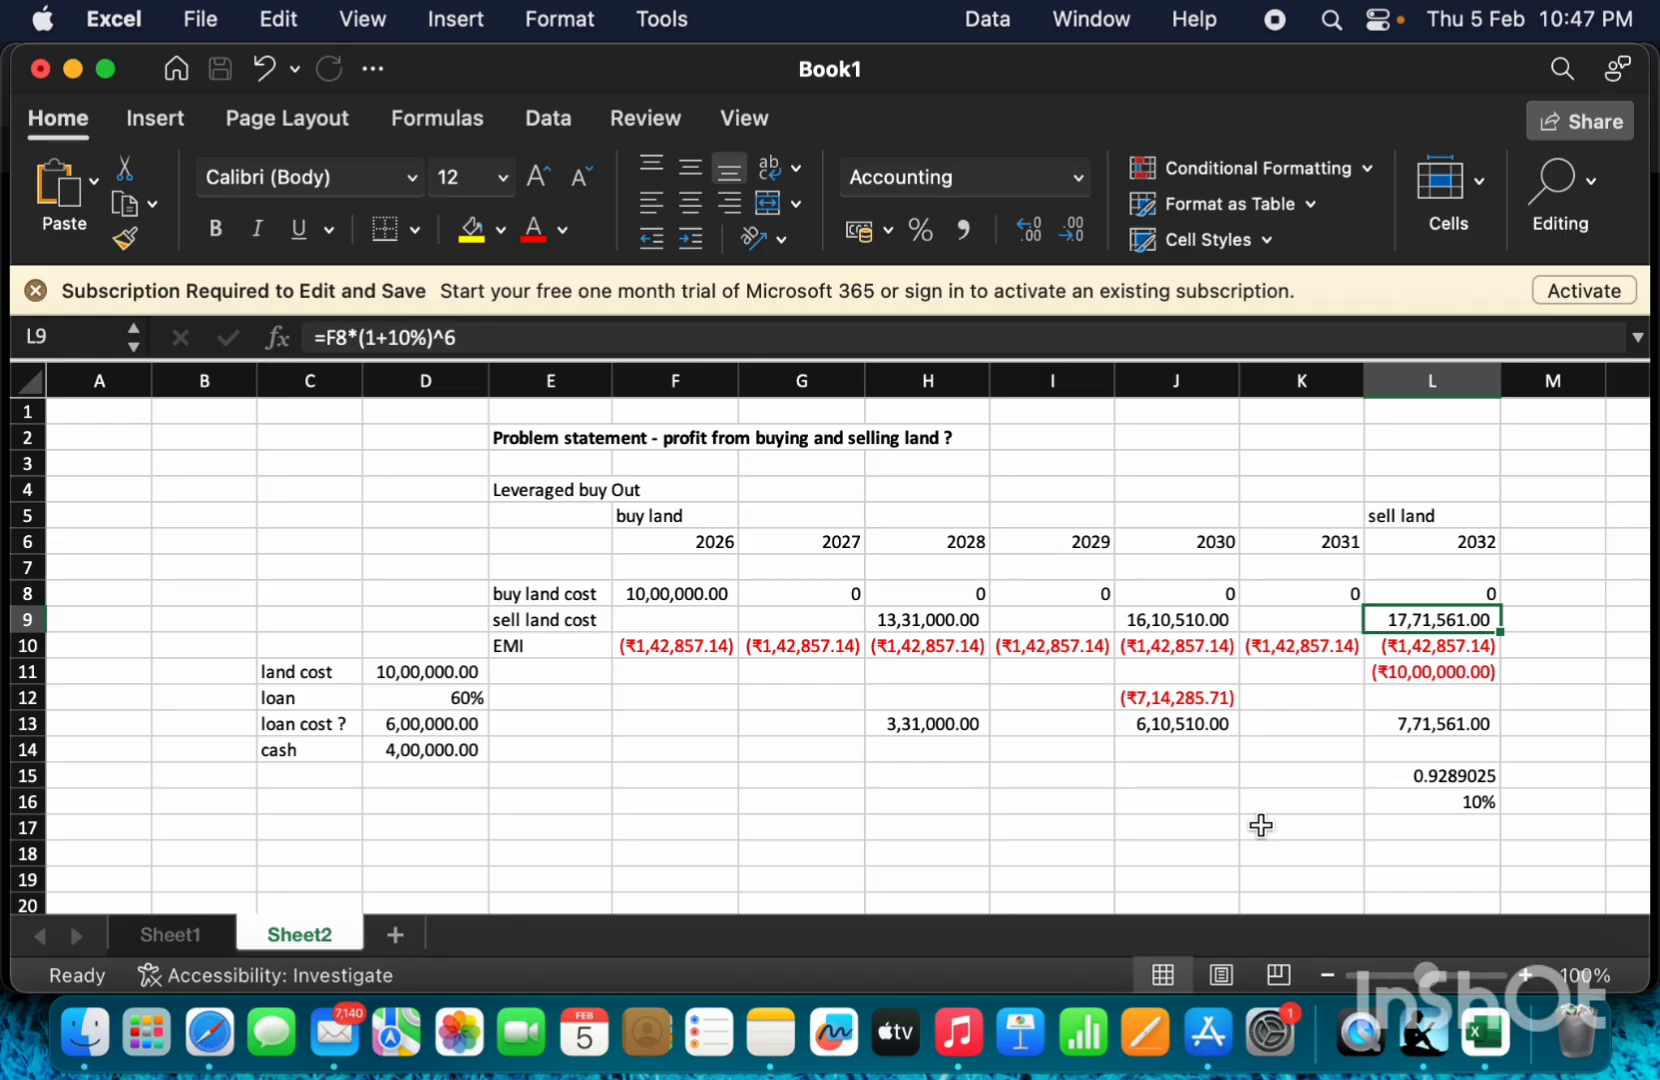
# Overwrite the 2028 selling price formula in H9 with the fixed value 2000000.
pyautogui.press('Left')
pyautogui.press('Left')
pyautogui.press('Left')
pyautogui.press('Left')
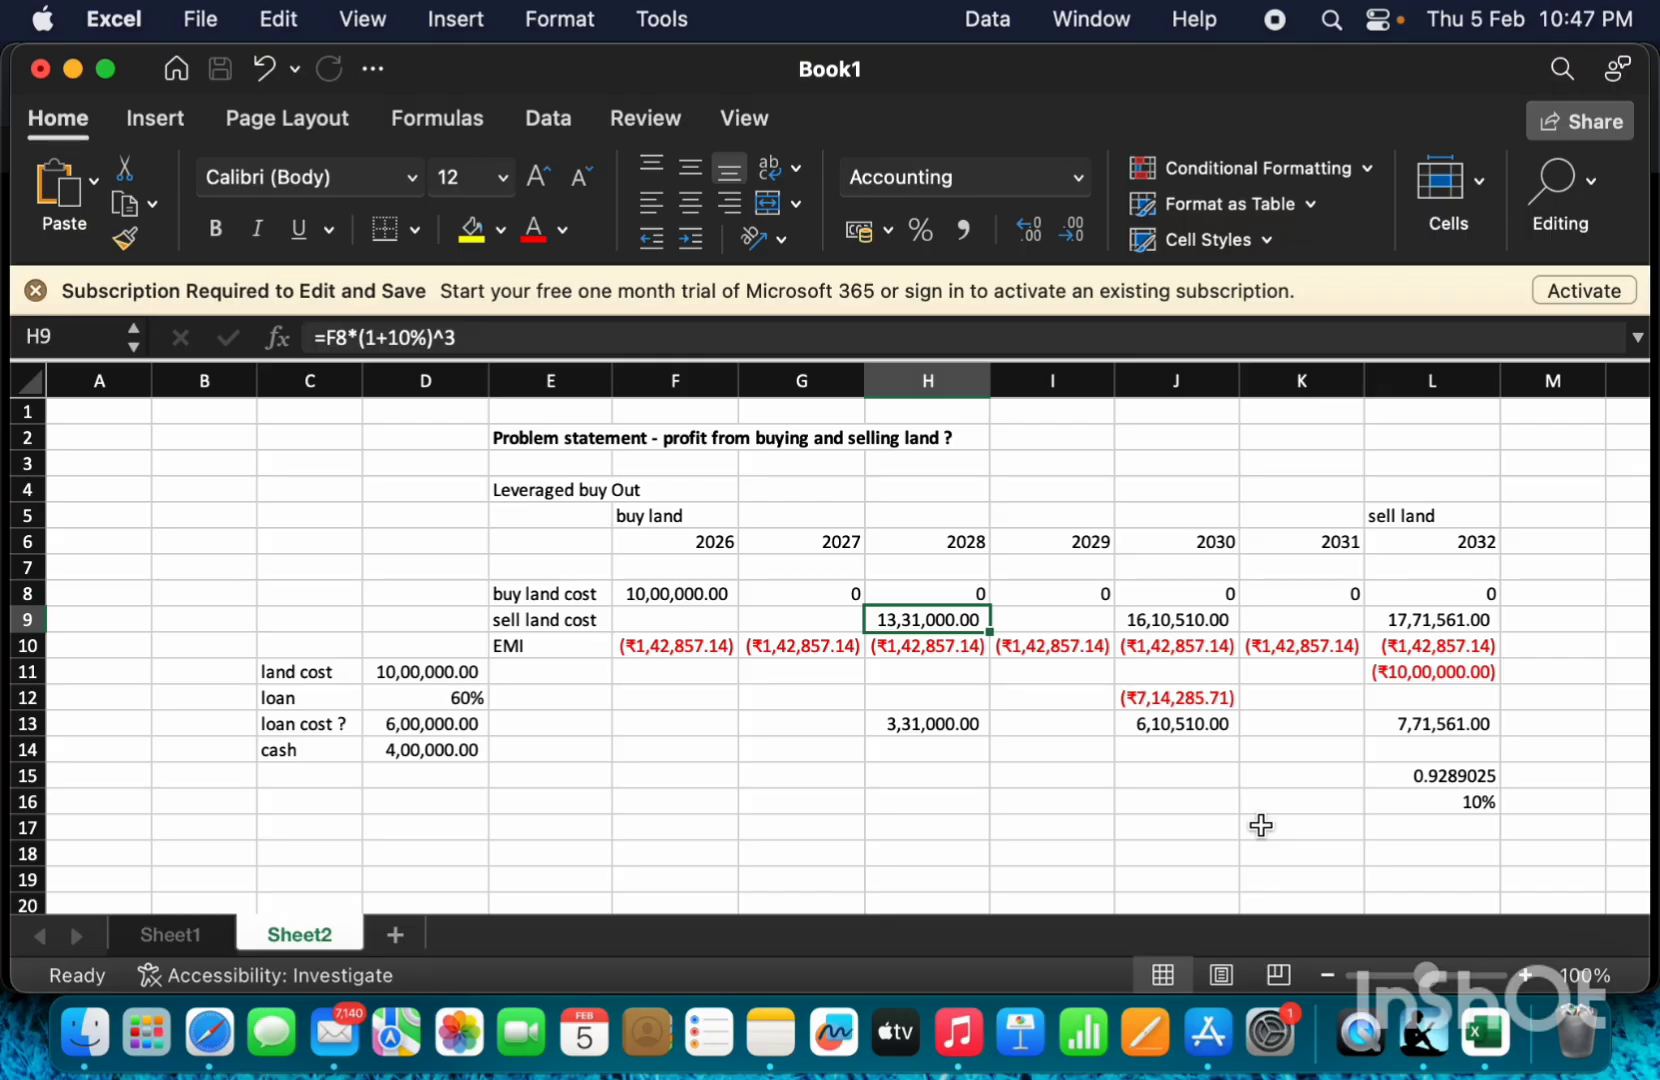
pyautogui.write('2000000')
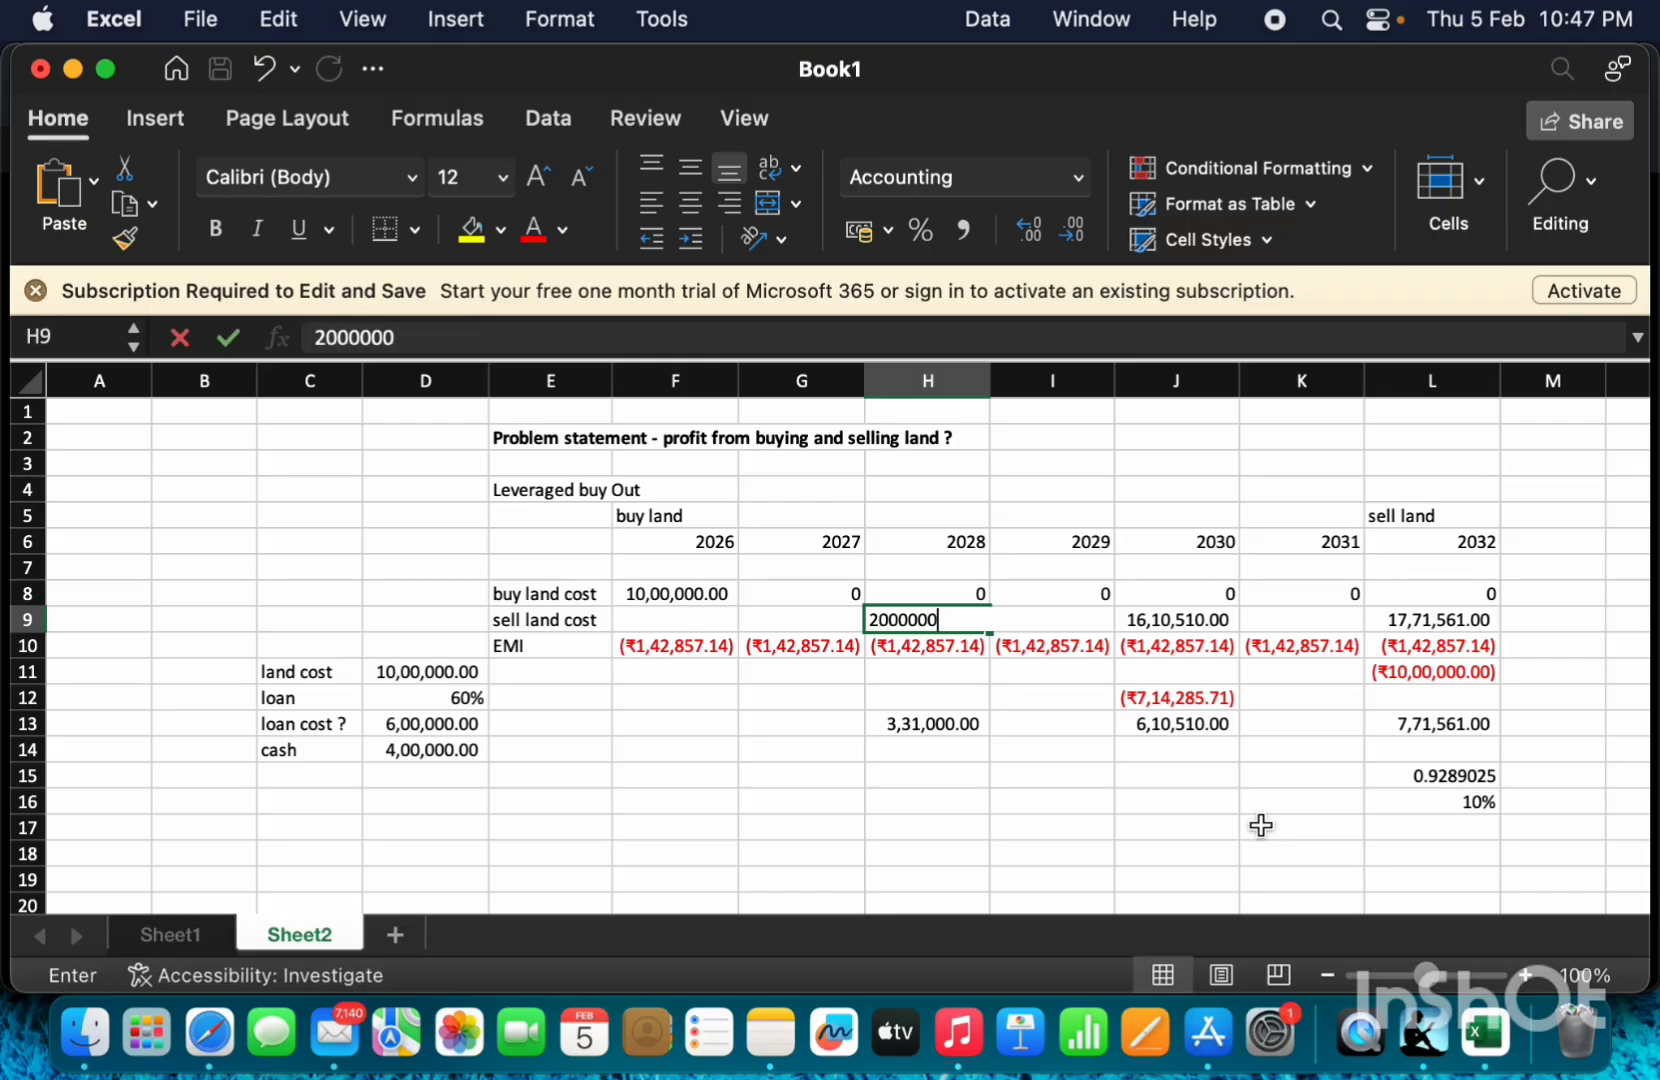
pyautogui.press('Return')
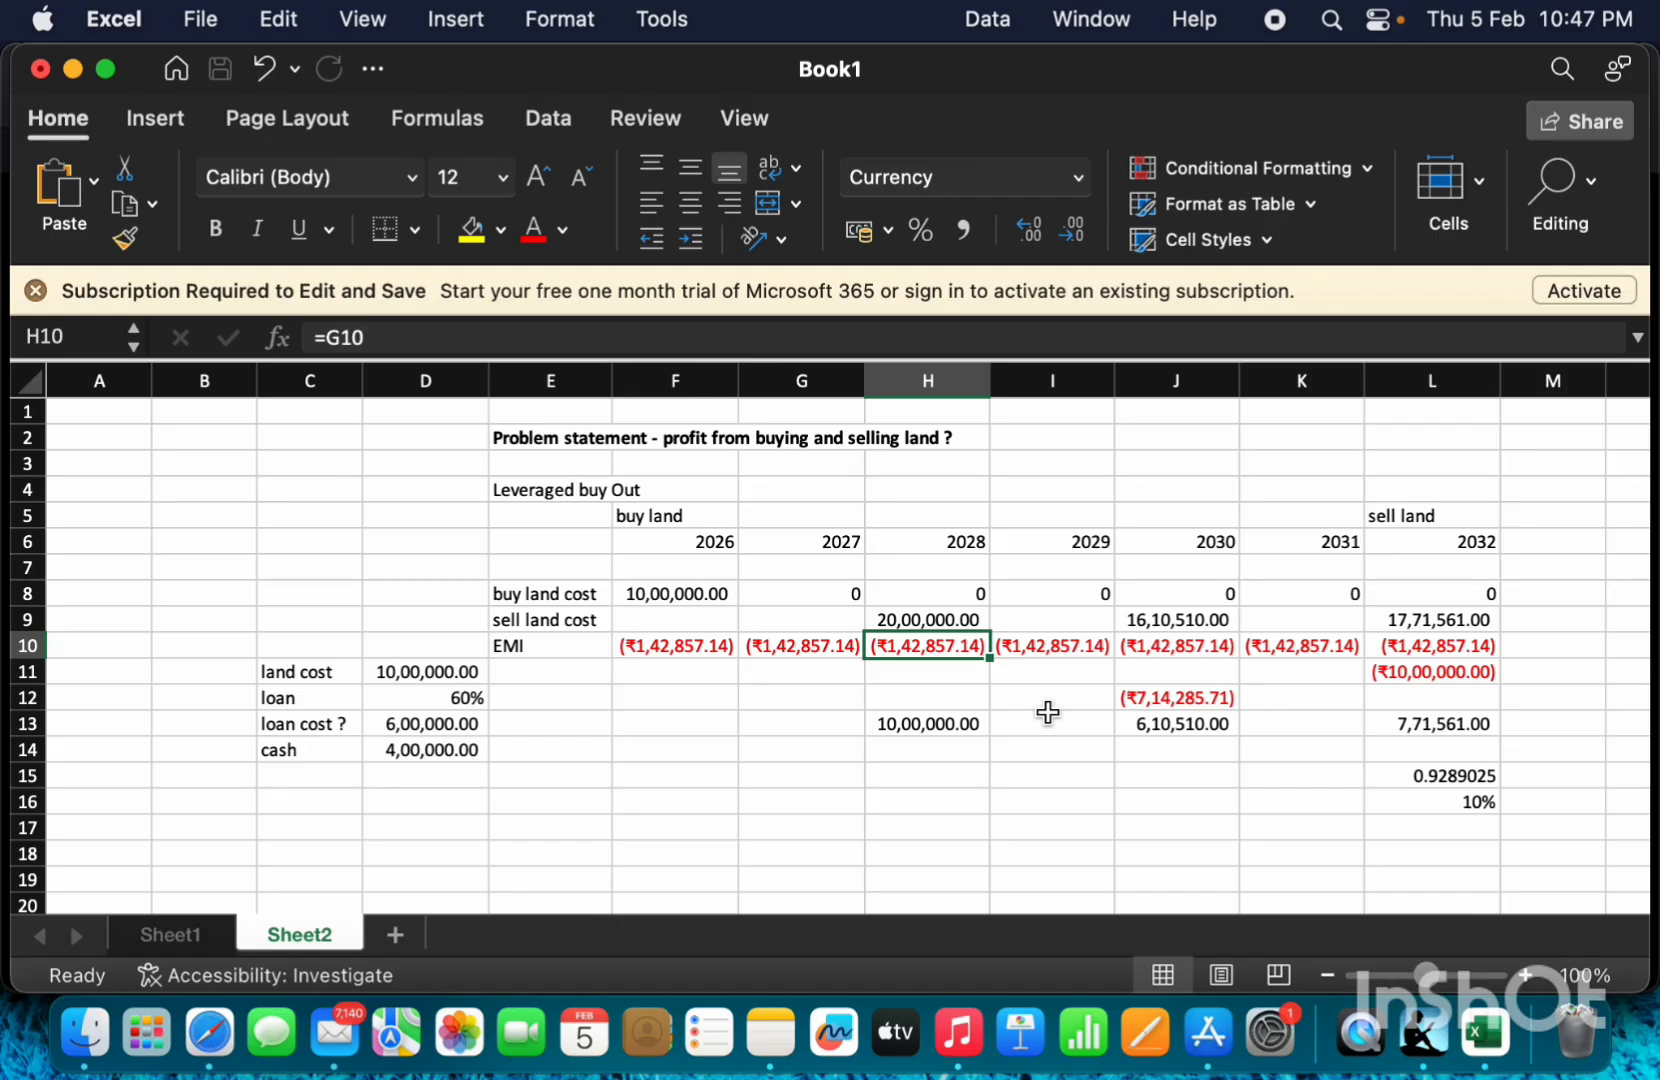
# Check the sum of the 2026 to 2028 EMI payments in F10:H10 and overwrite the profit in H13 with 18,50,000.
pyautogui.click(695, 650)
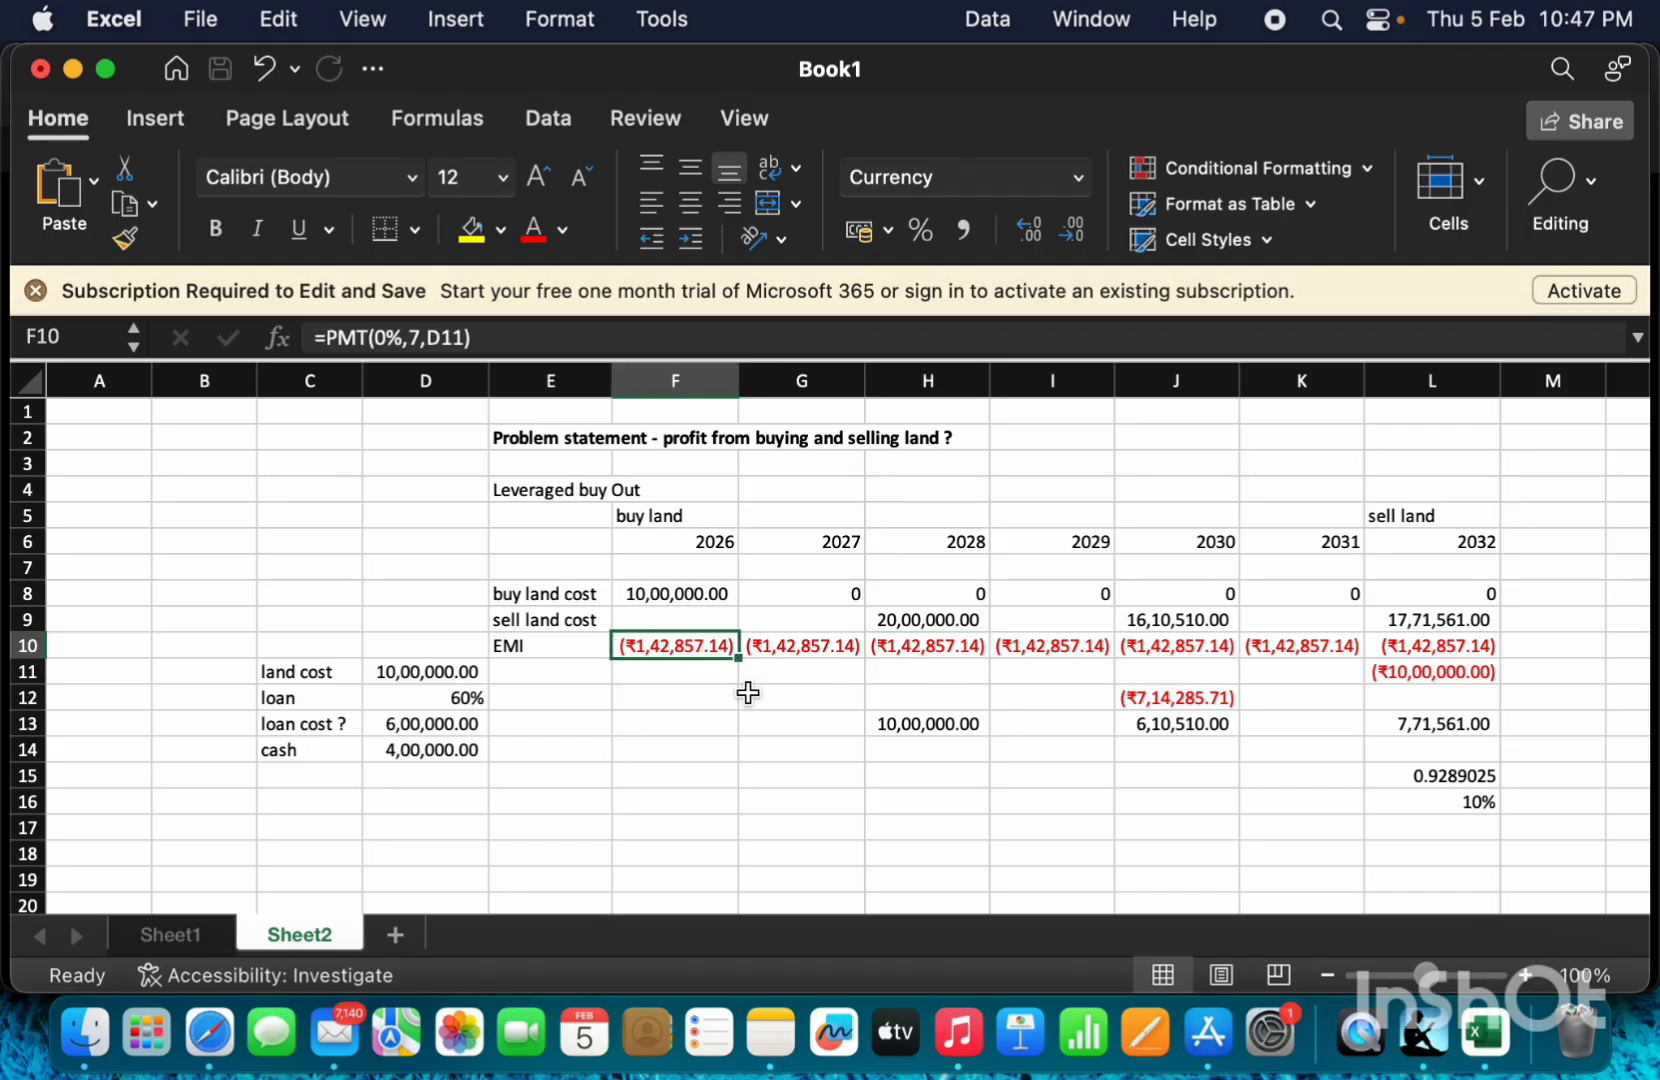
pyautogui.hotkey('shift', 'Right')
pyautogui.hotkey('shift', 'Right')
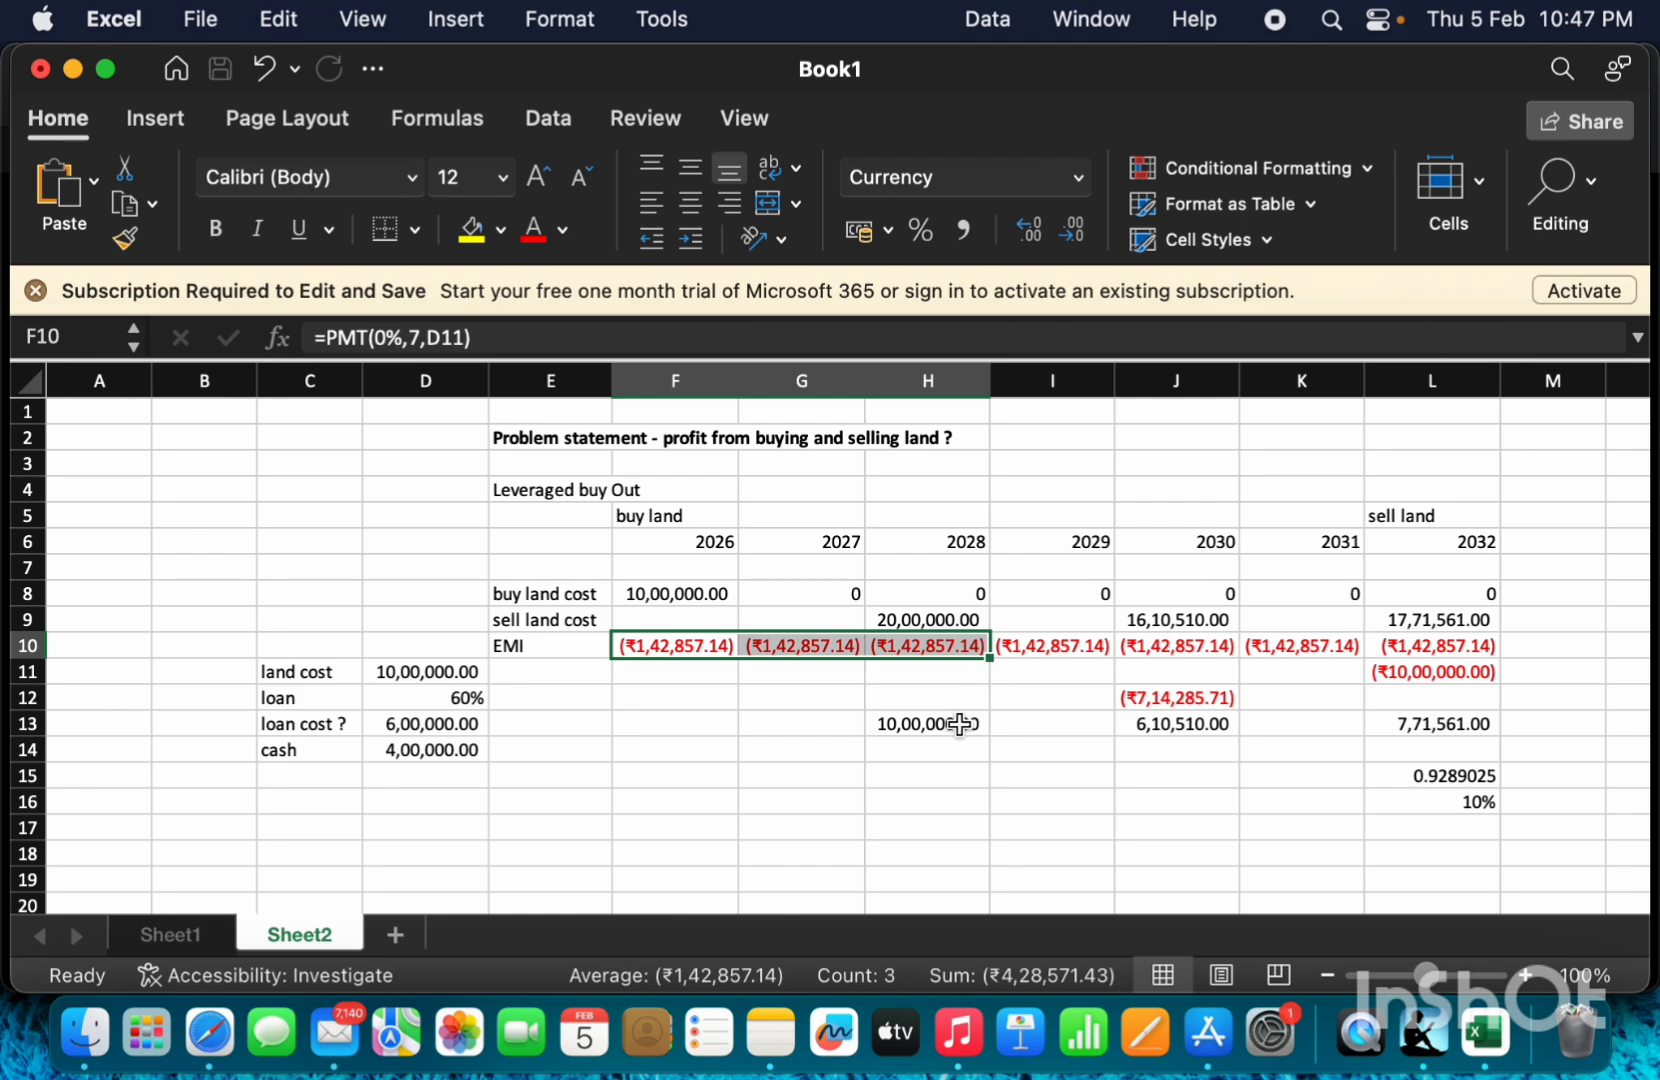
pyautogui.click(960, 722)
pyautogui.write('18')
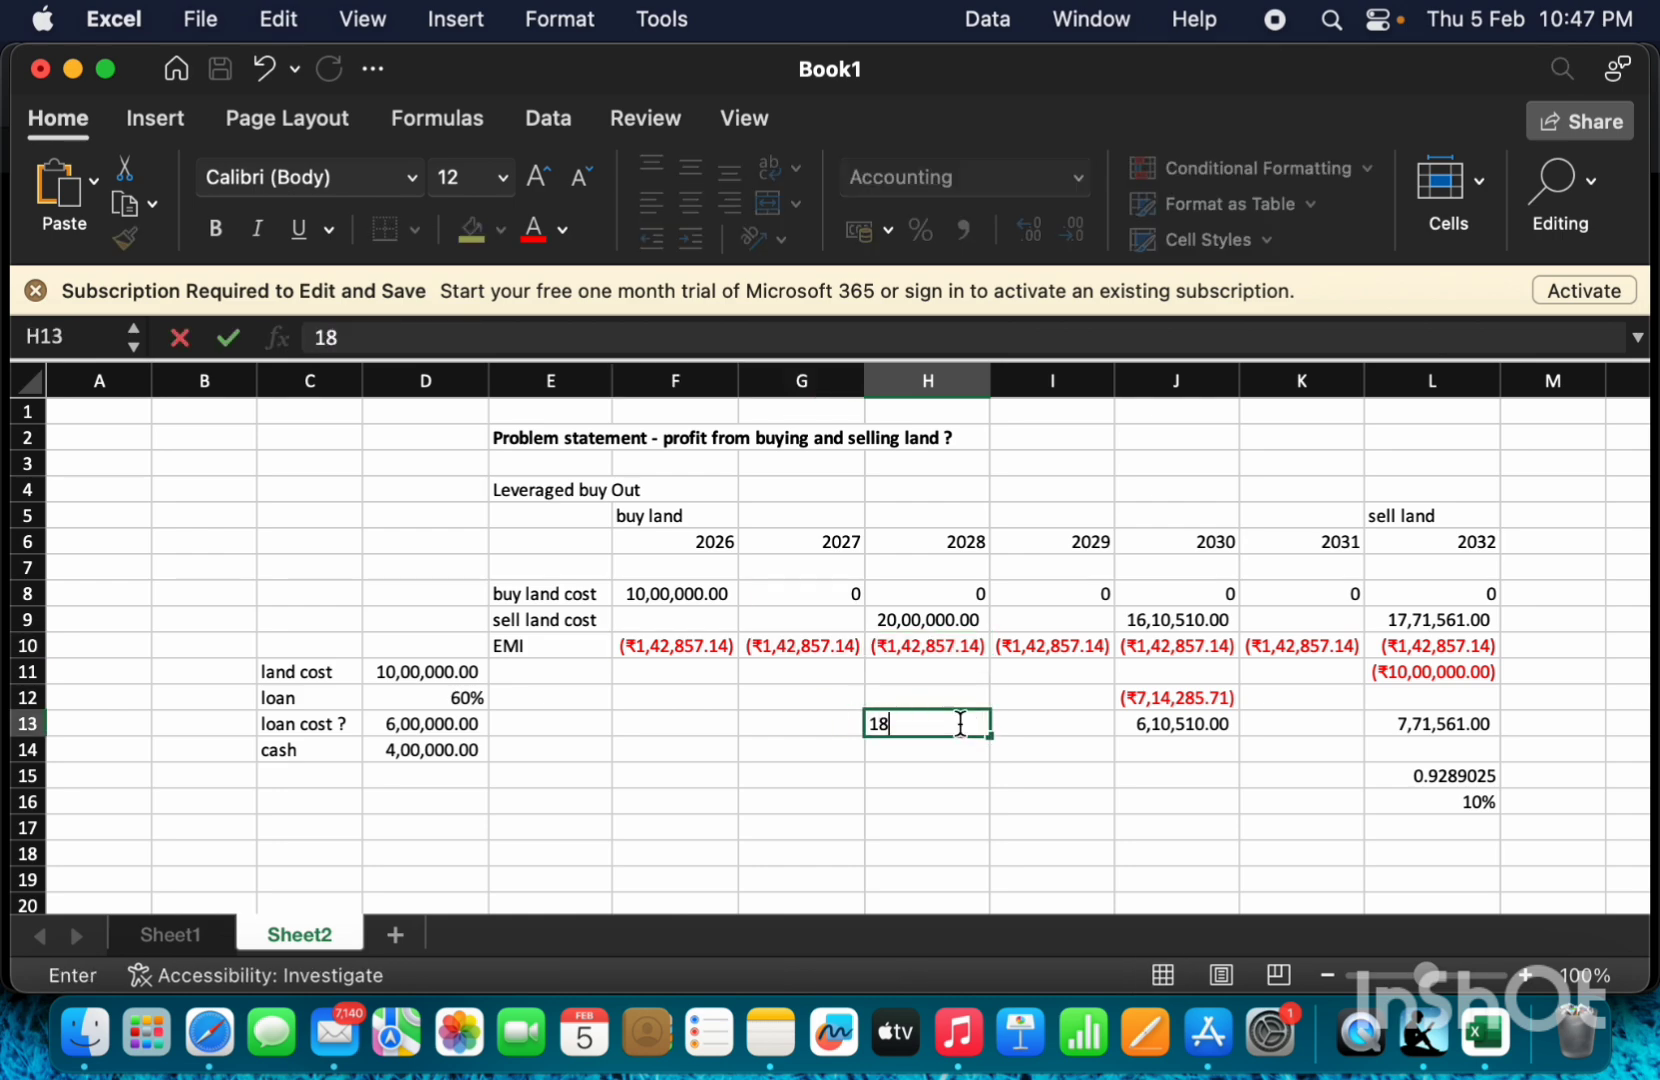
pyautogui.write(',50,000')
pyautogui.press('Return')
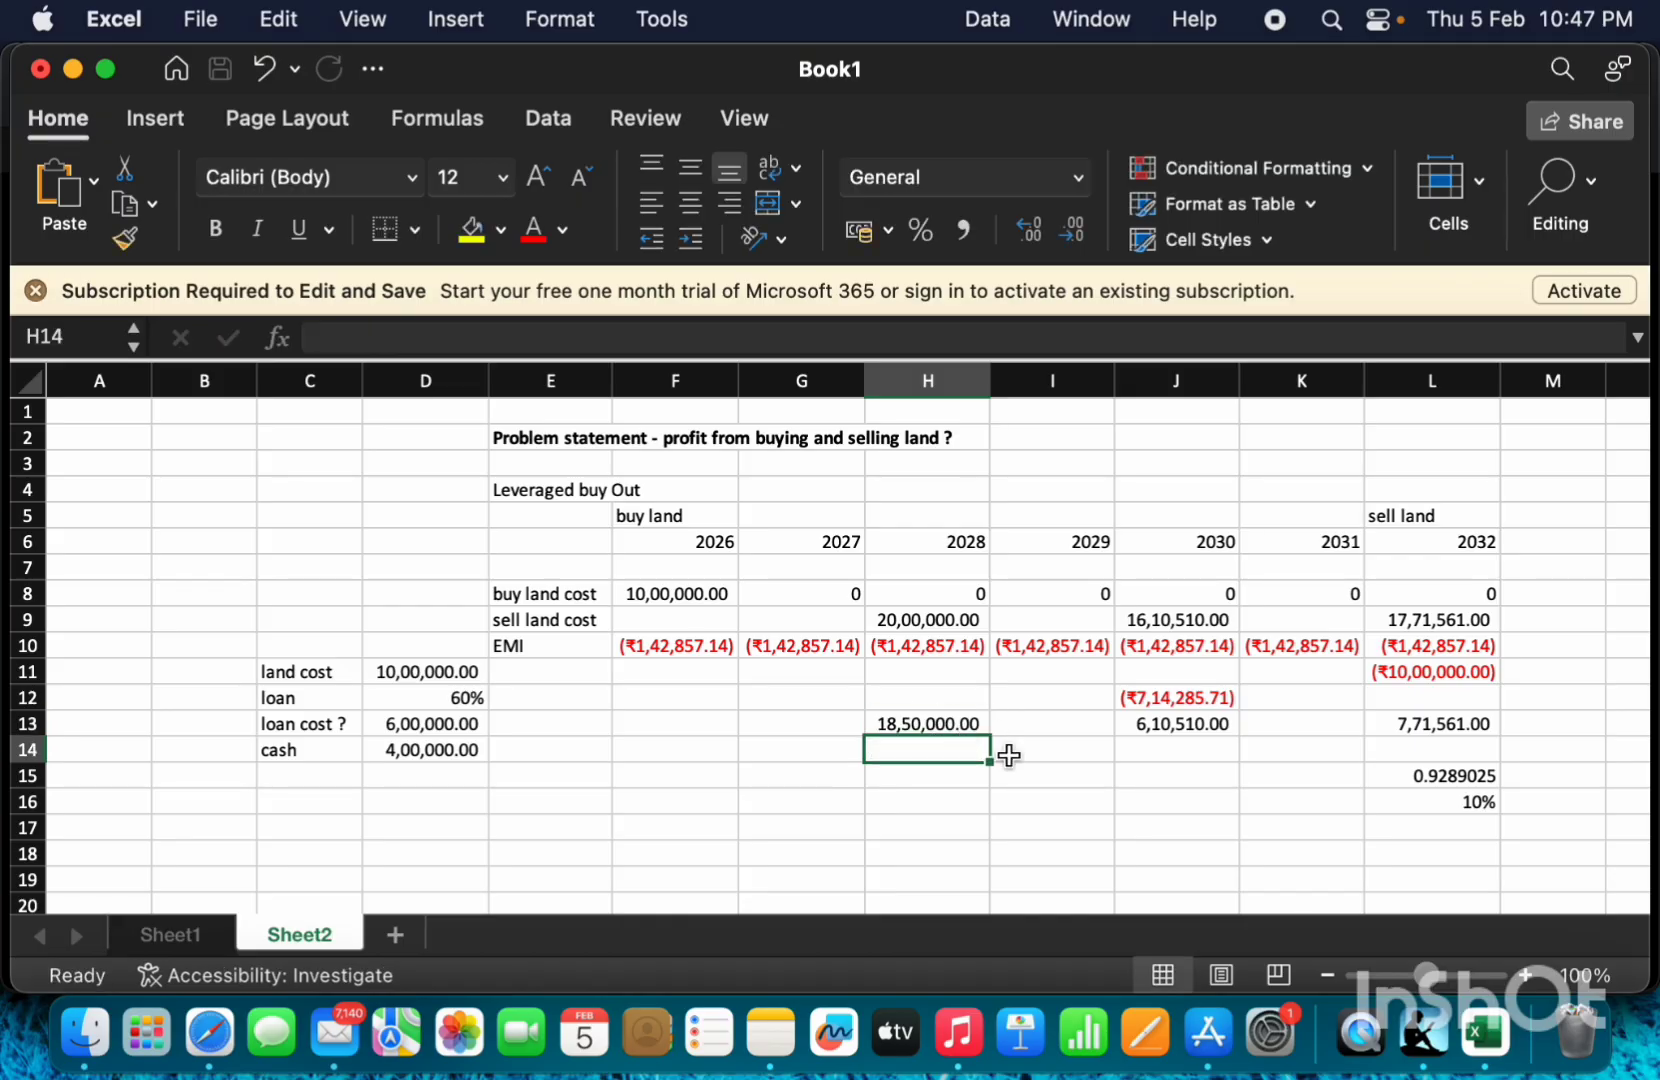
# Calculate the three-year annual return on the cash invested for the 2028 sale in H14 with =RRI(3,D14,H13).
pyautogui.click(412, 750)
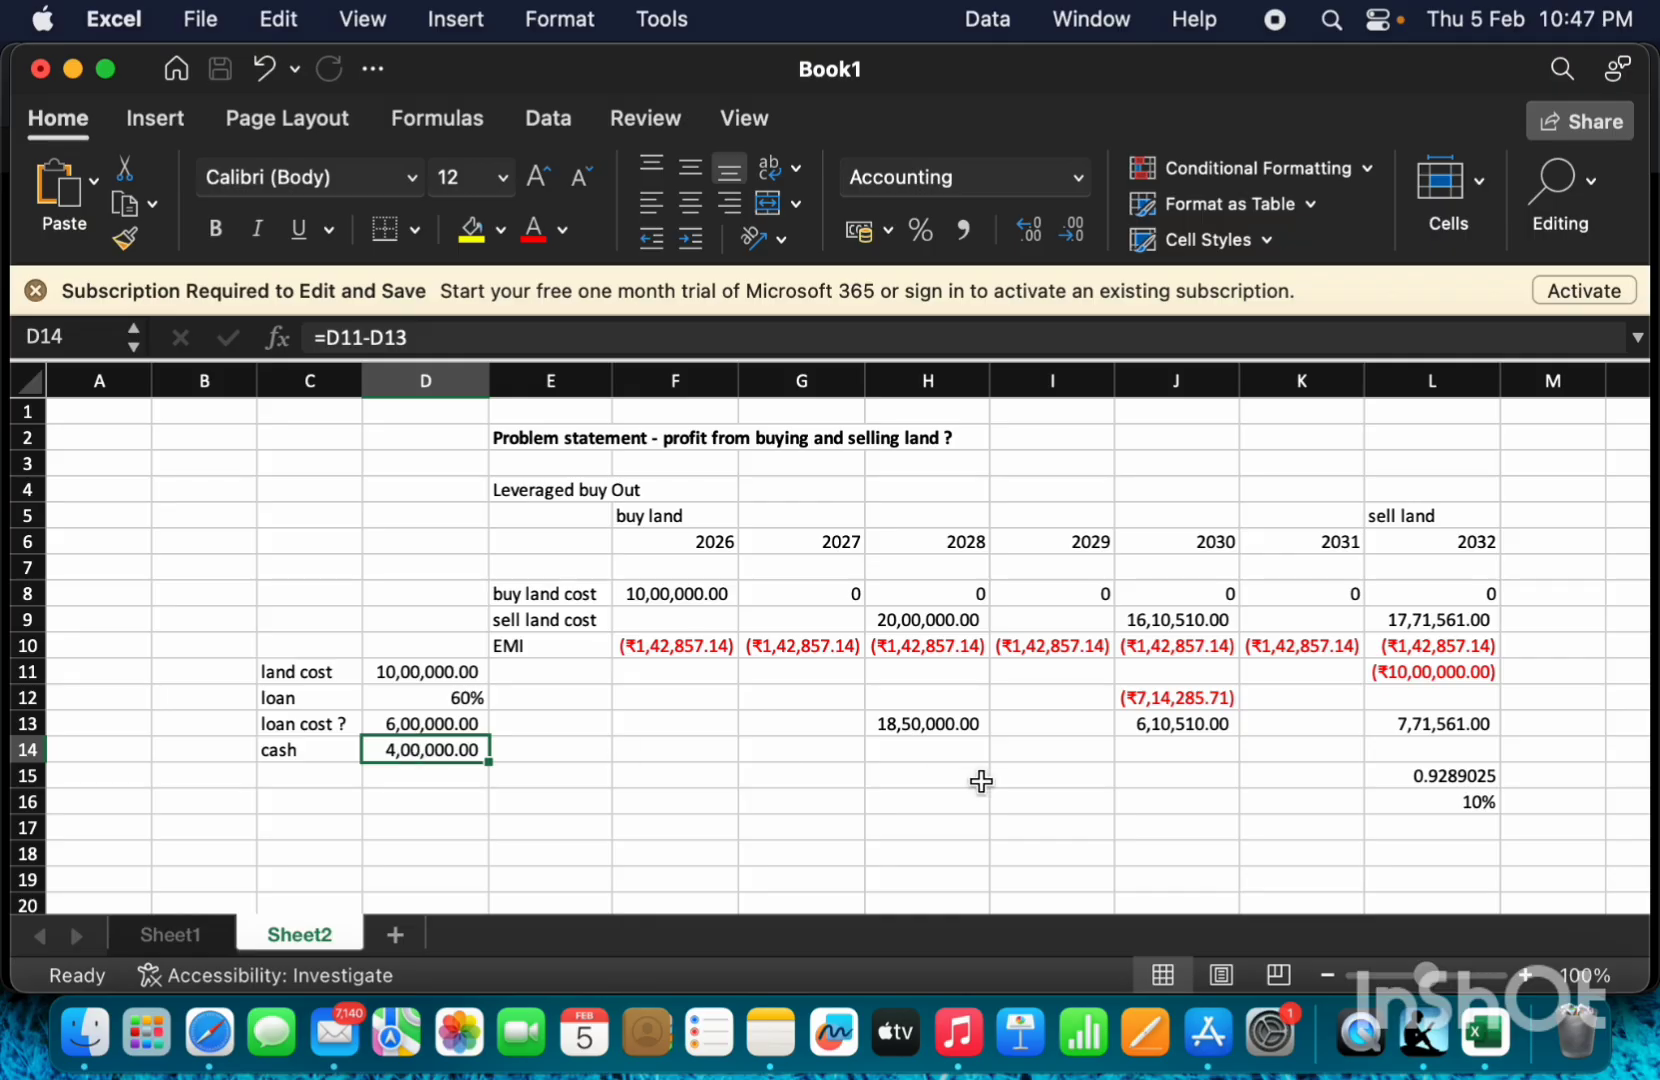
pyautogui.click(946, 754)
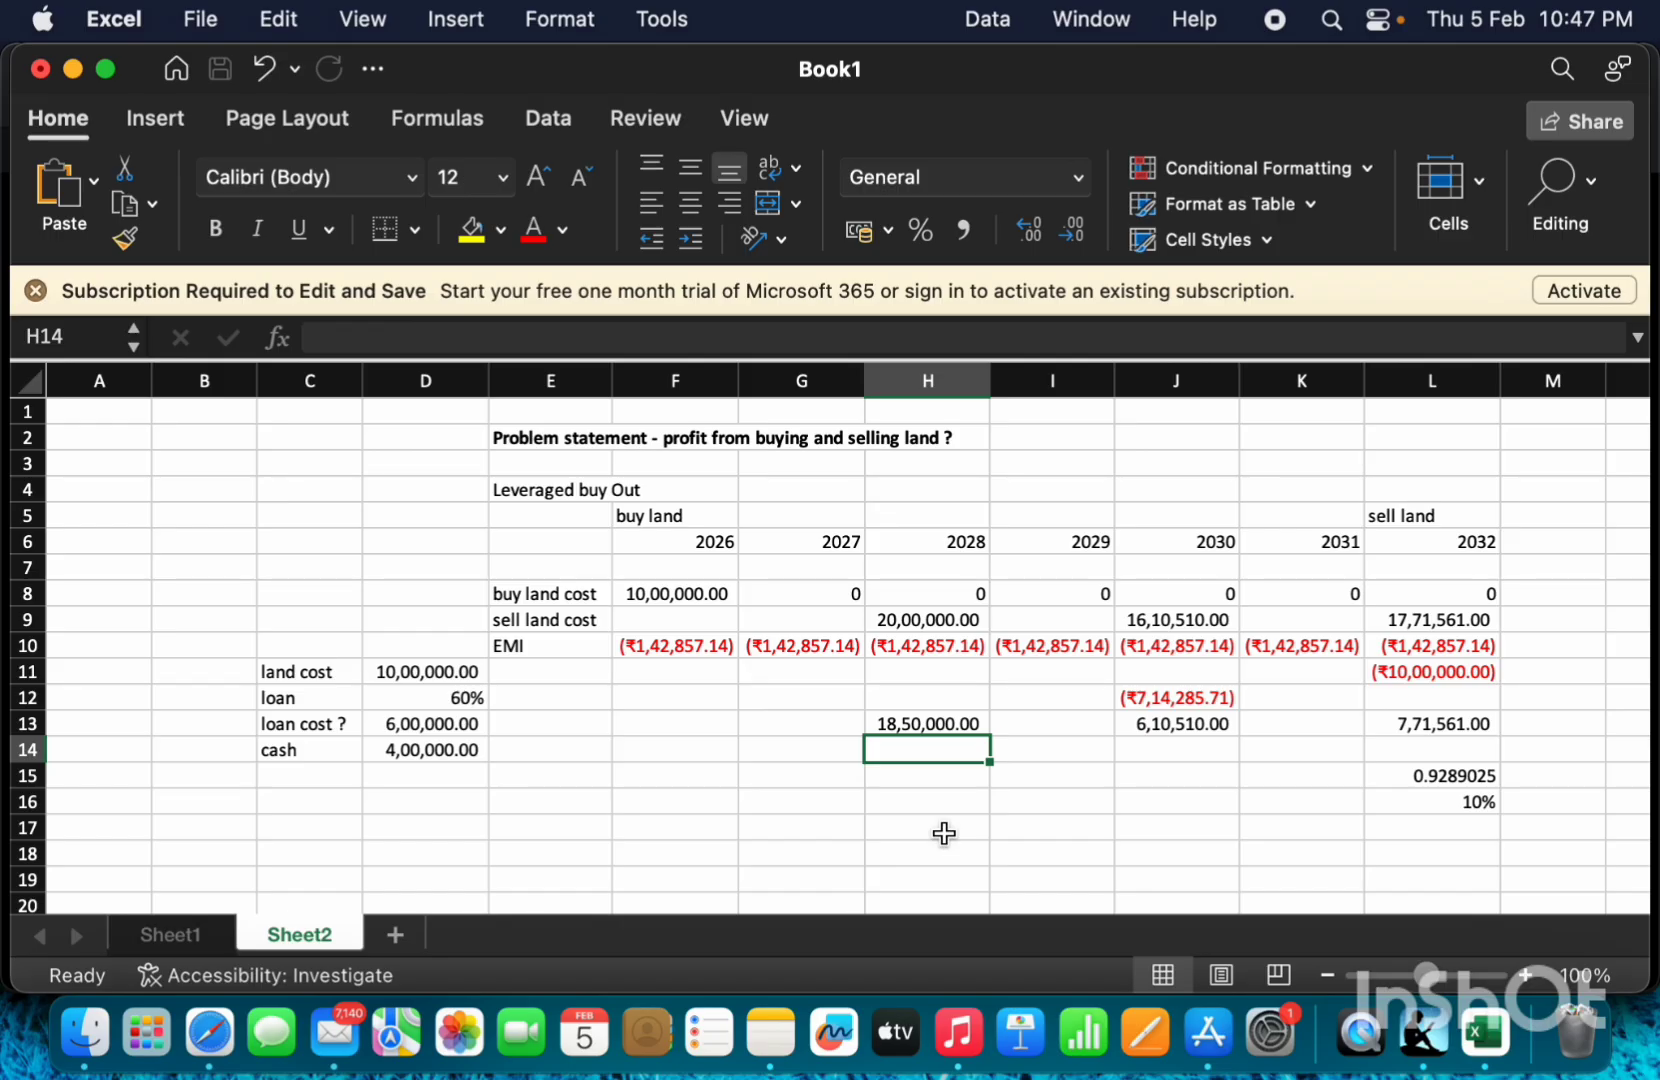
pyautogui.write('=rri')
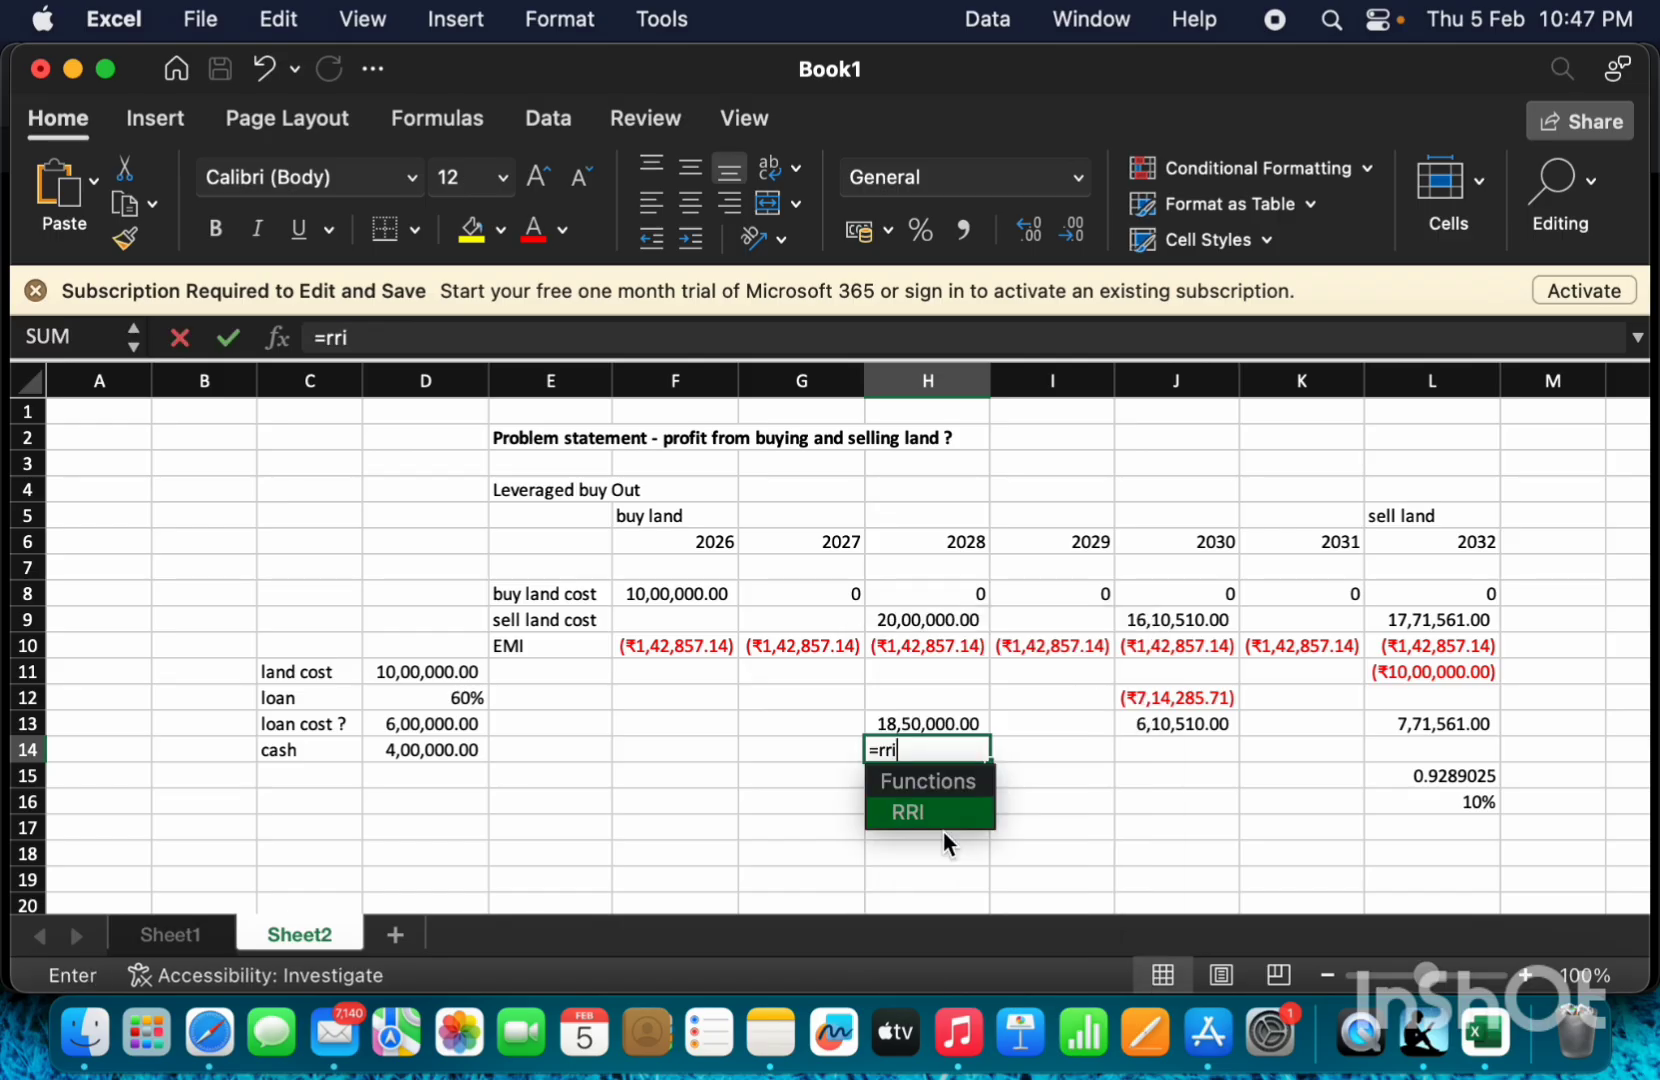
pyautogui.press('Tab')
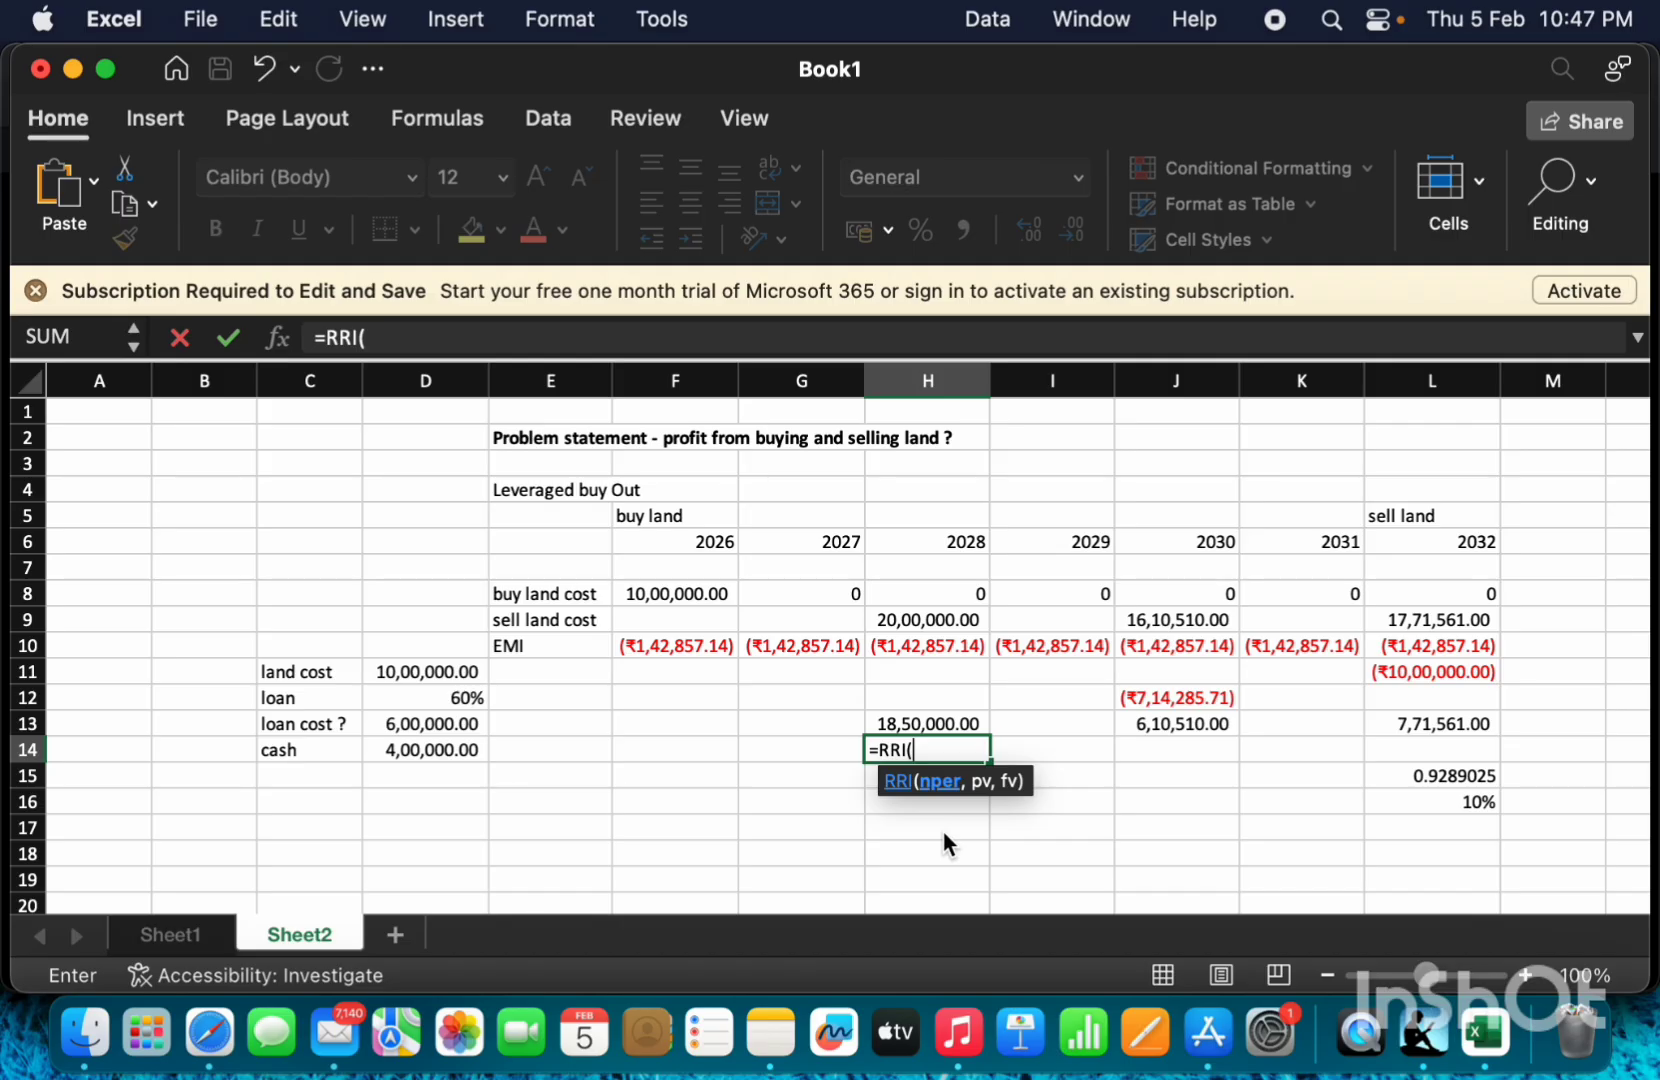
pyautogui.write('3,')
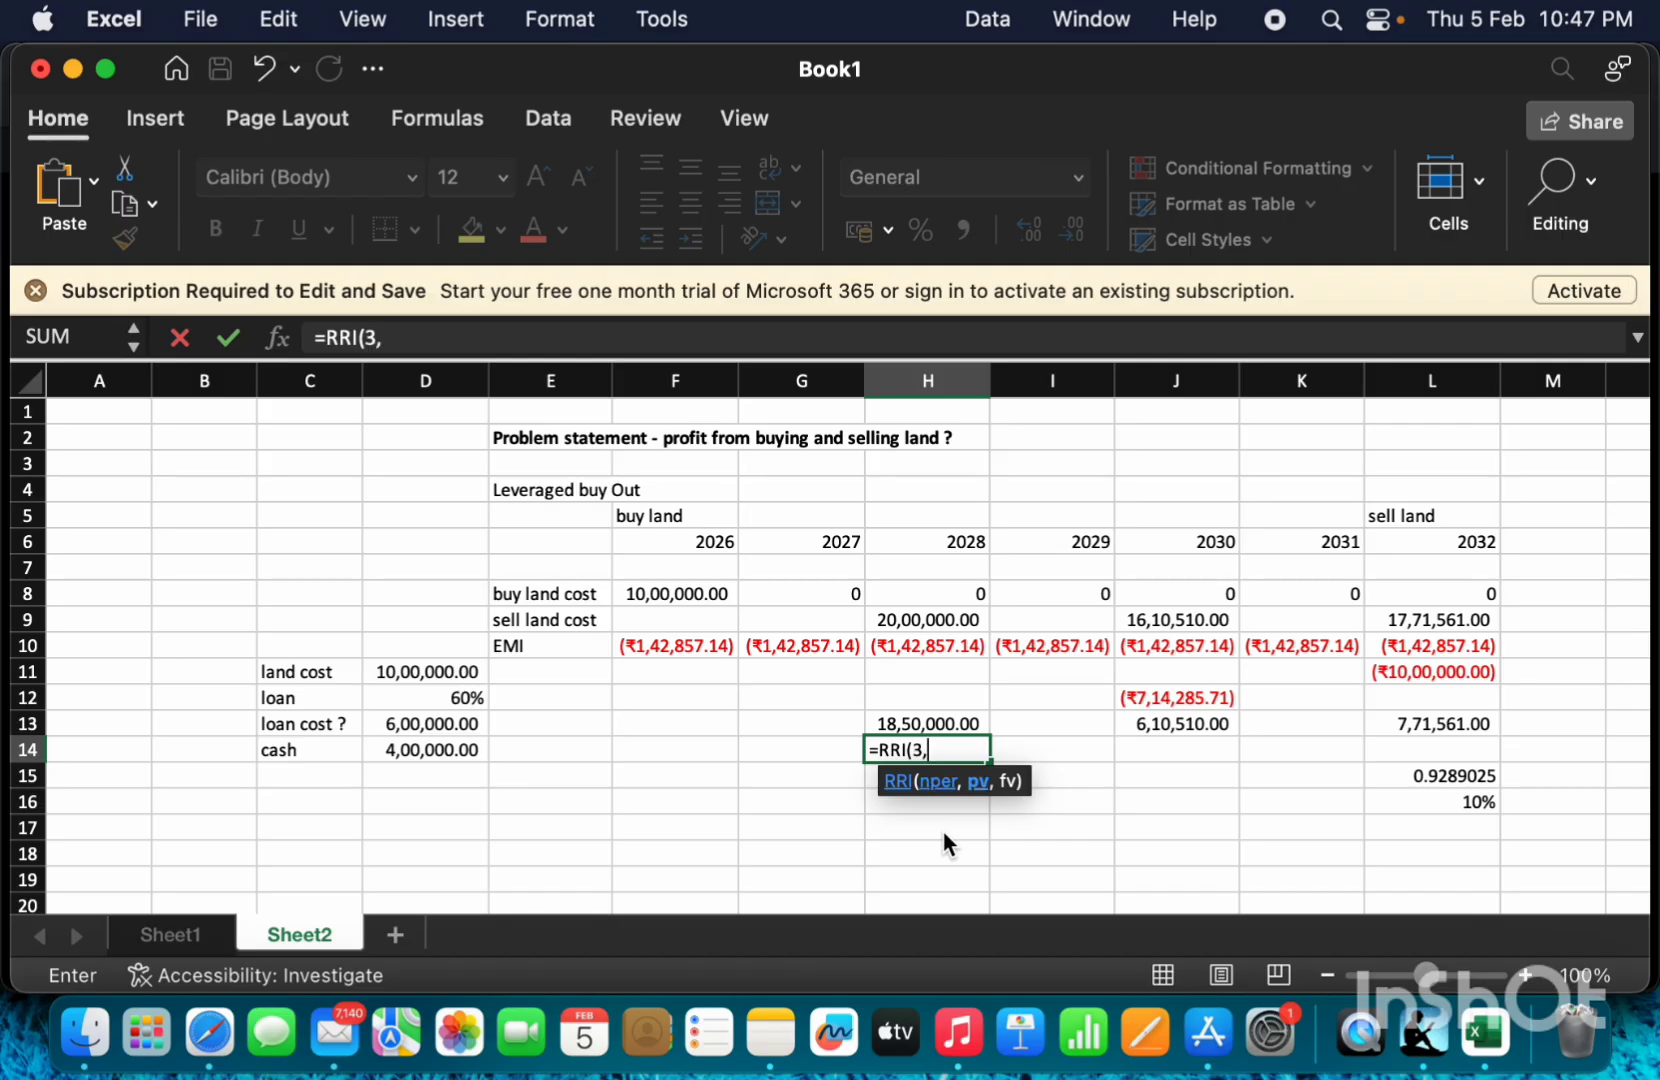
pyautogui.press('Up')
pyautogui.press('Left')
pyautogui.press('Left')
pyautogui.press('Down')
pyautogui.press('Left')
pyautogui.press('Left')
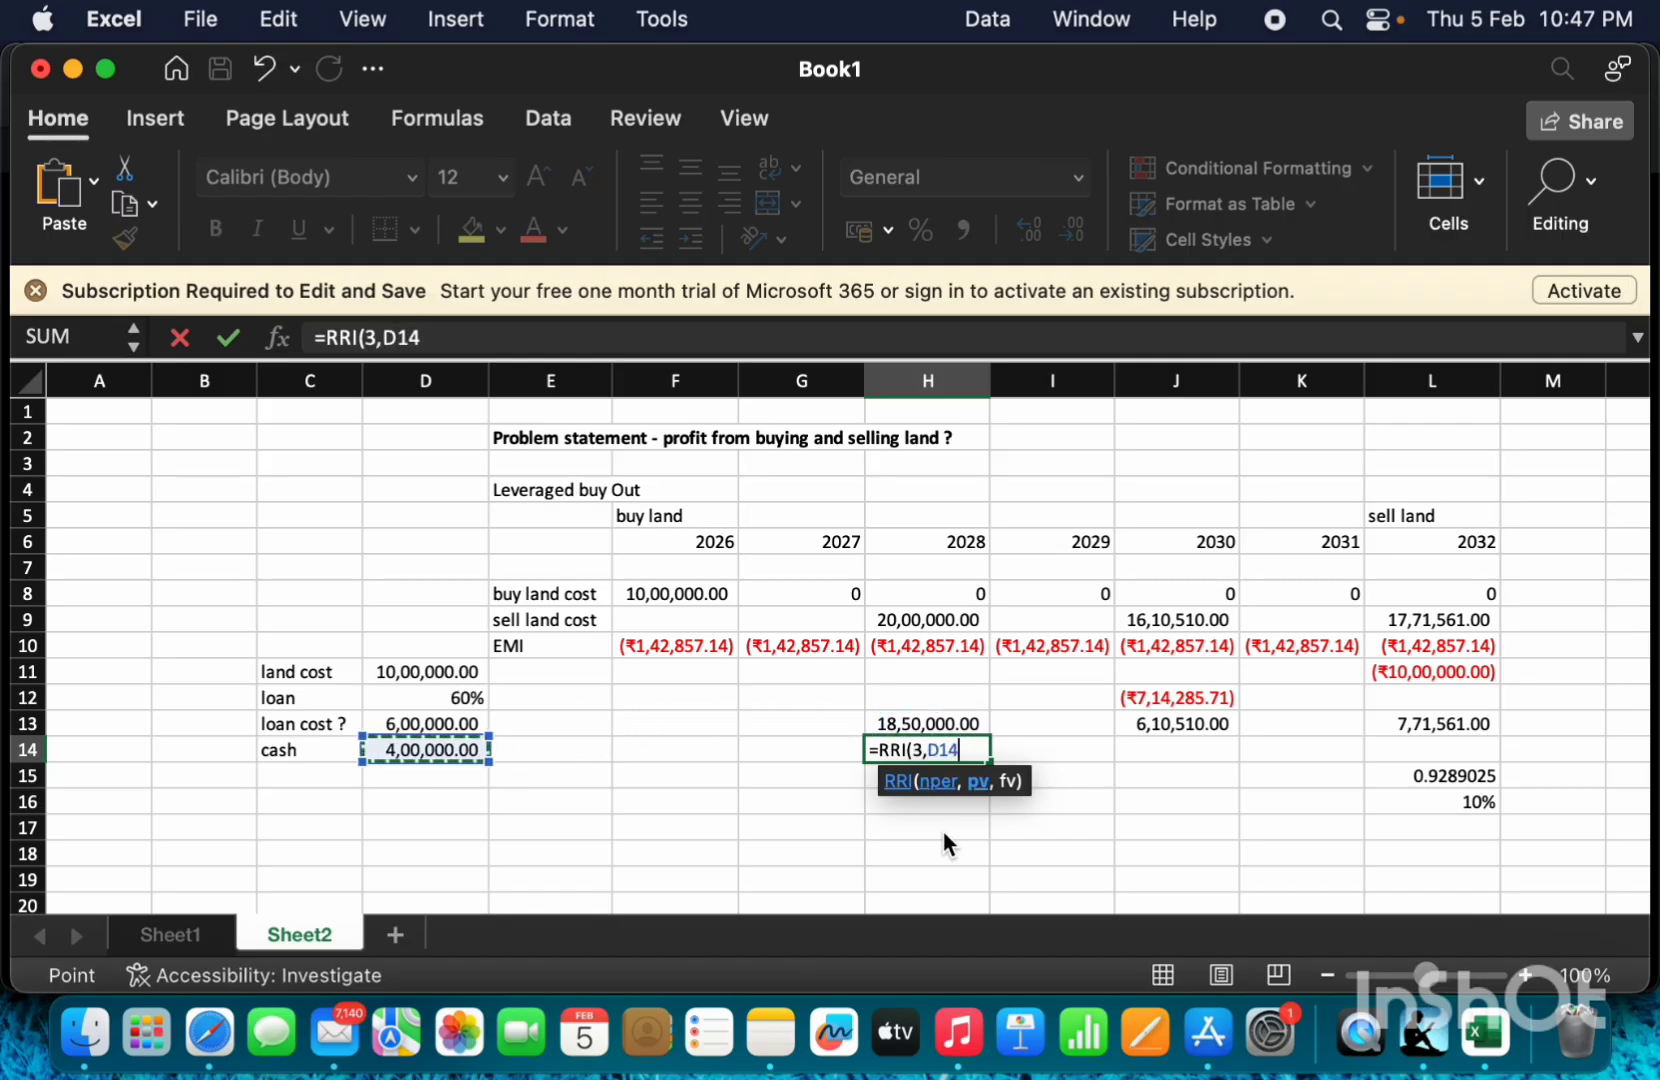
pyautogui.write(',')
pyautogui.press('Up')
pyautogui.press('Return')
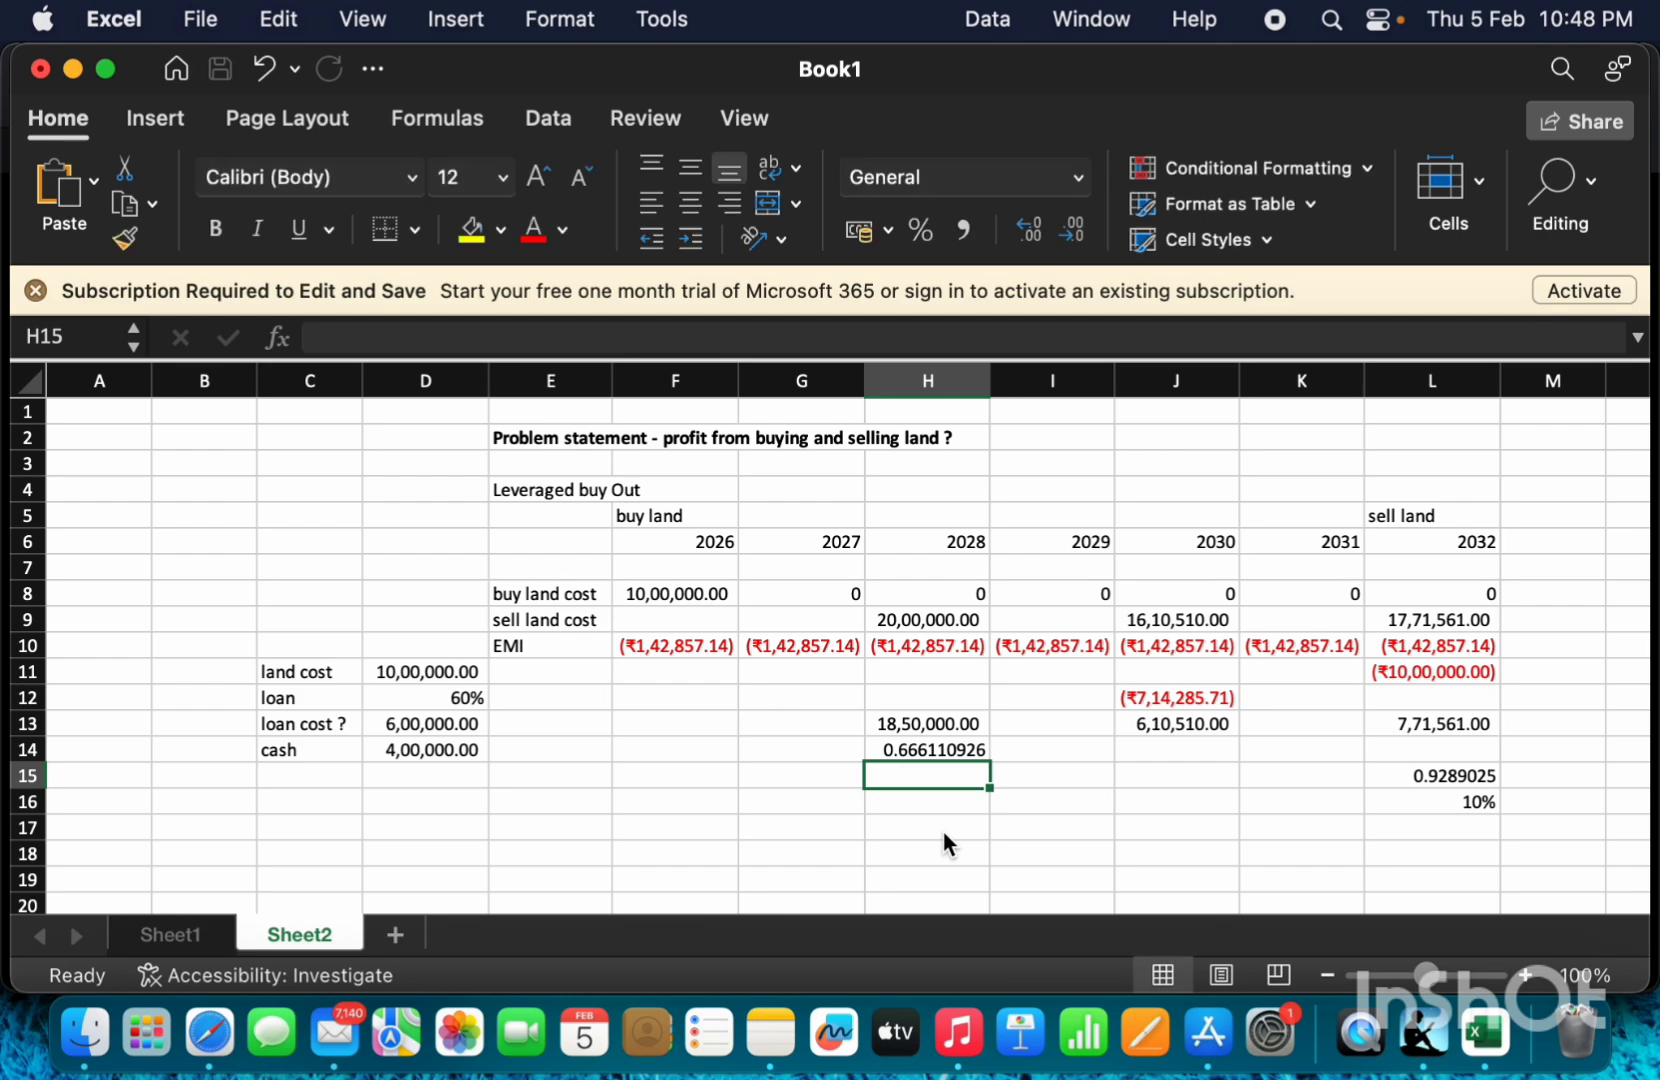
pyautogui.click(933, 752)
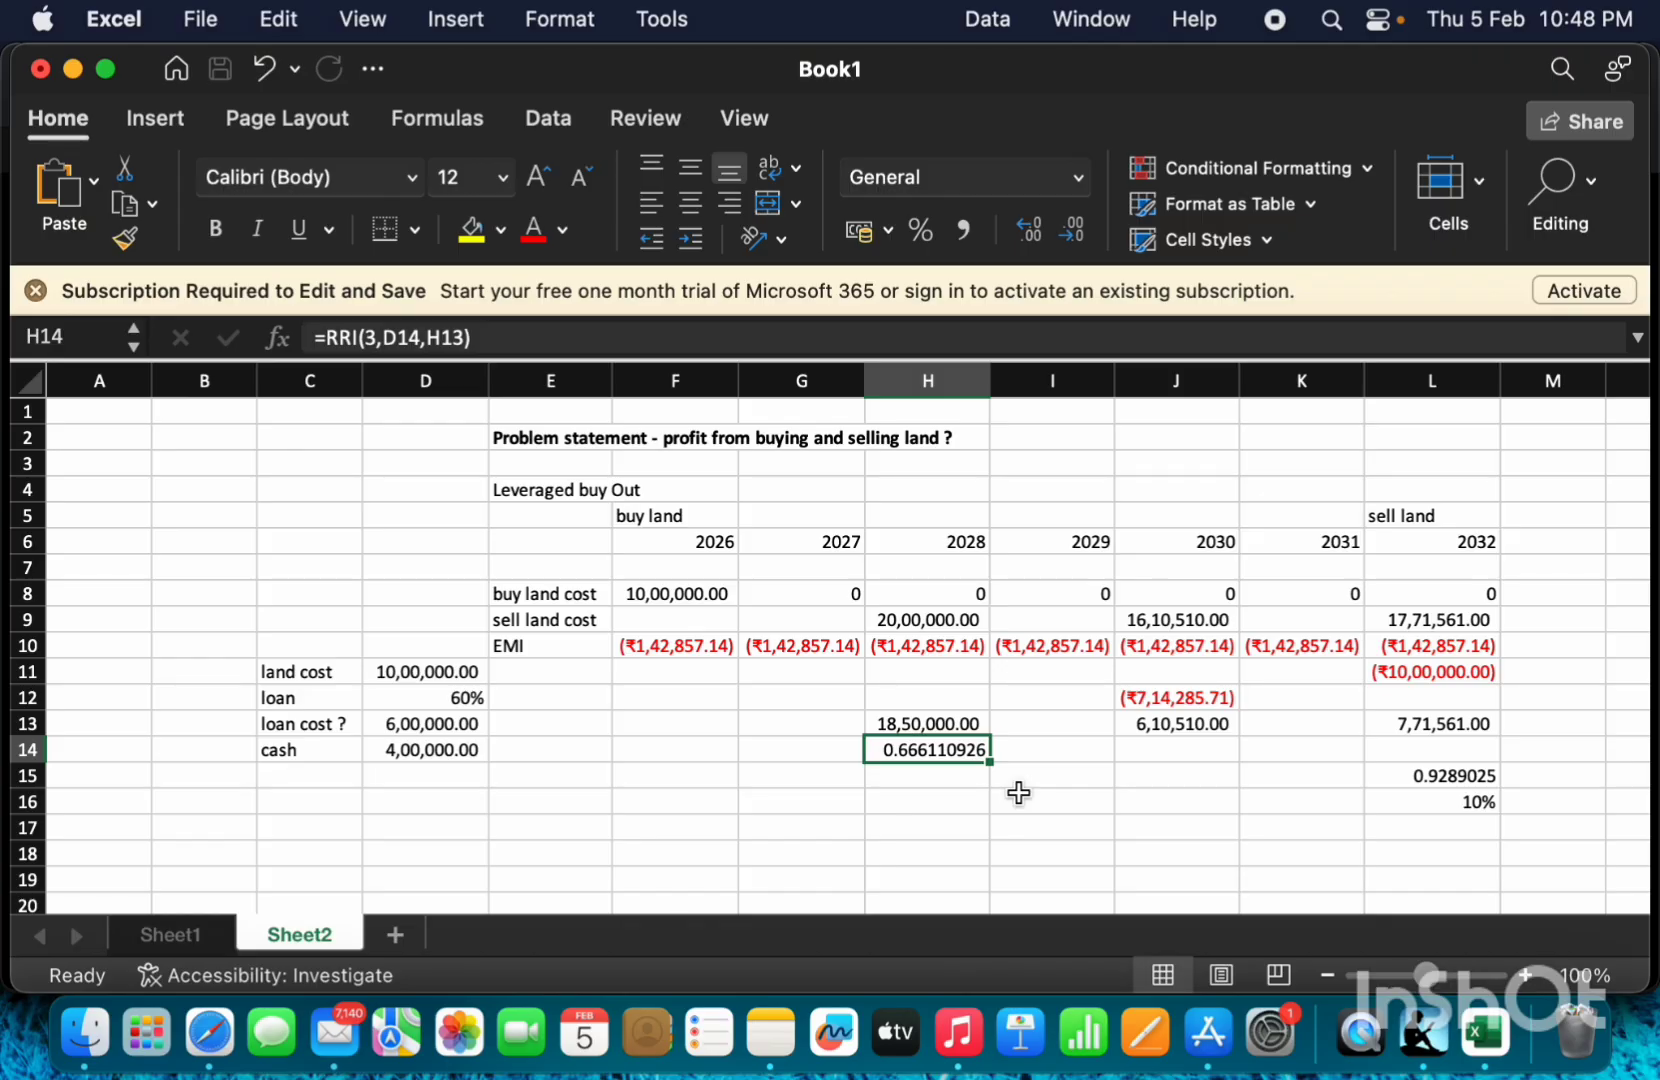
pyautogui.press('super+shift+5')
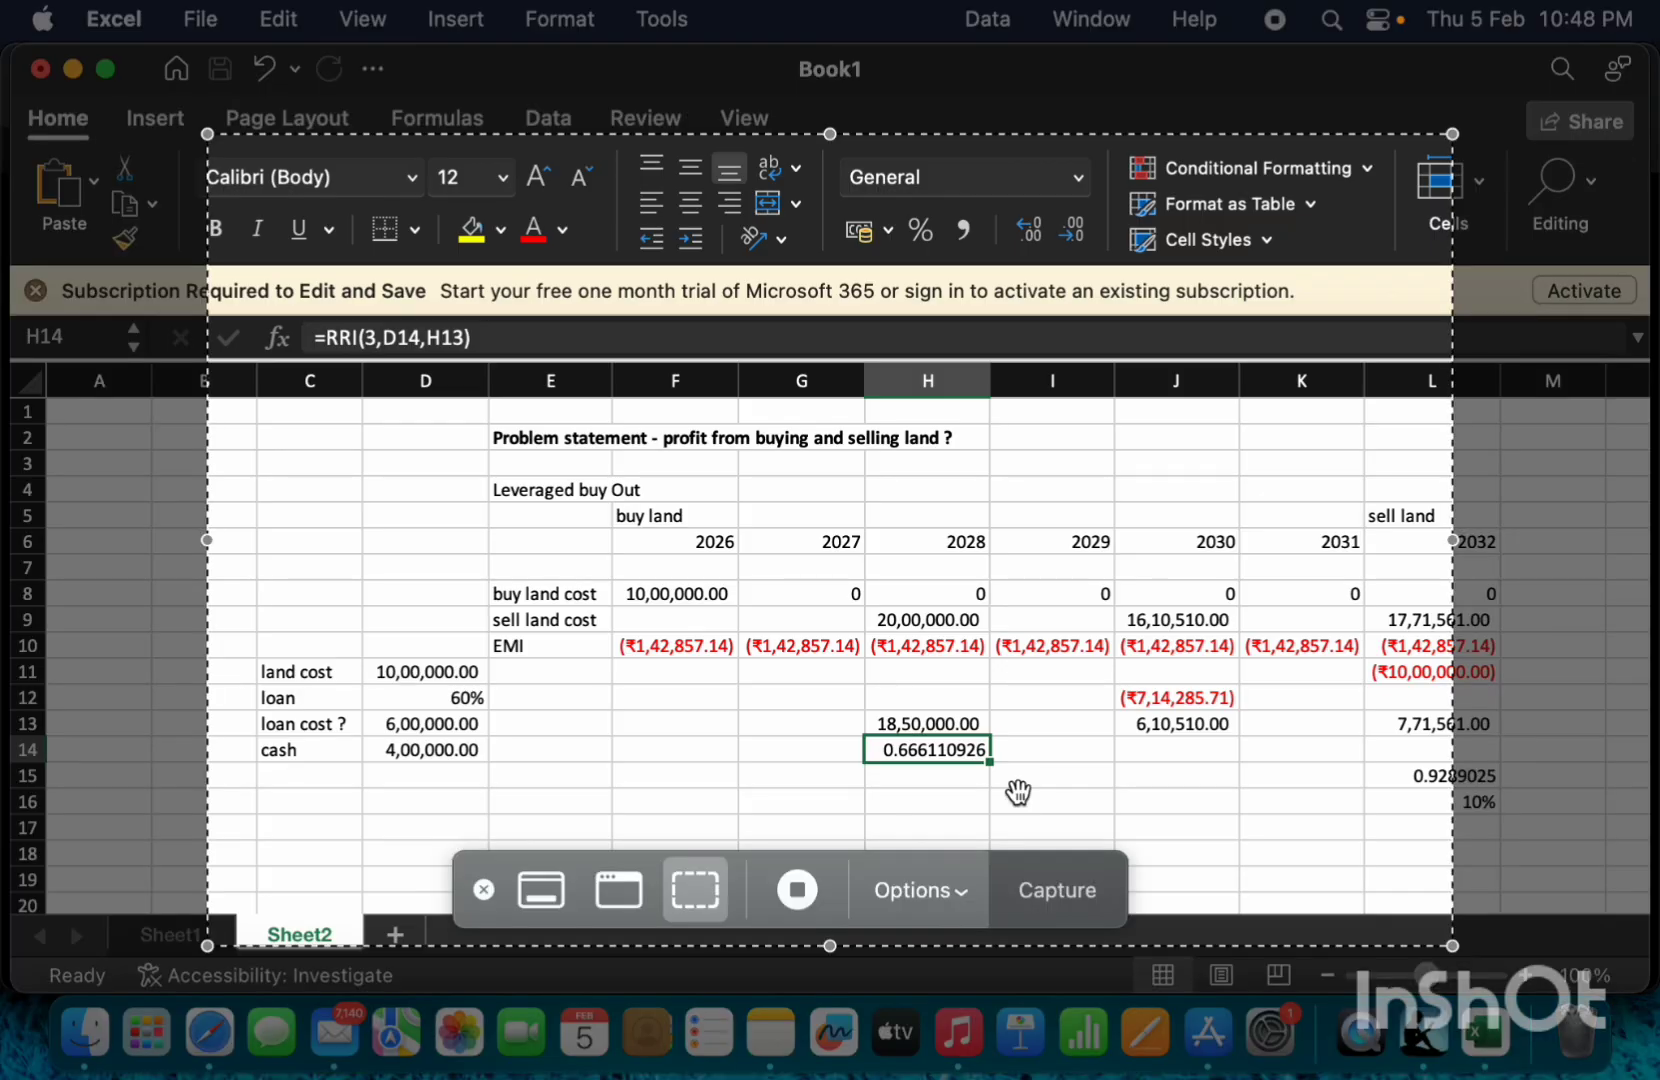